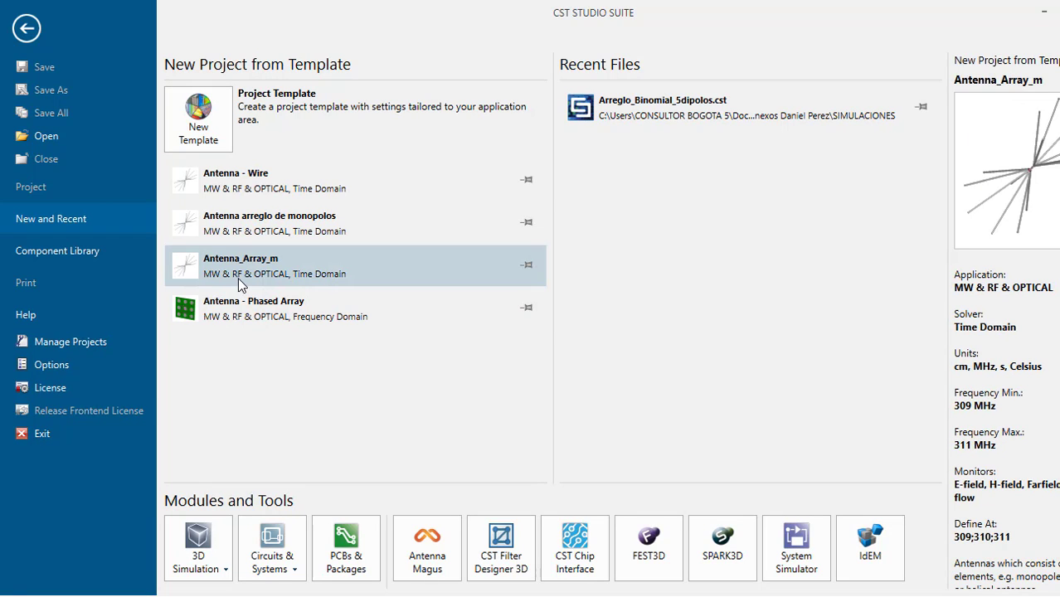
- Start a new project template for the Microwaves & RF/Optical application area with the Antennas workflow
{"action": "mouse_move", "coordinate": [214, 184]}
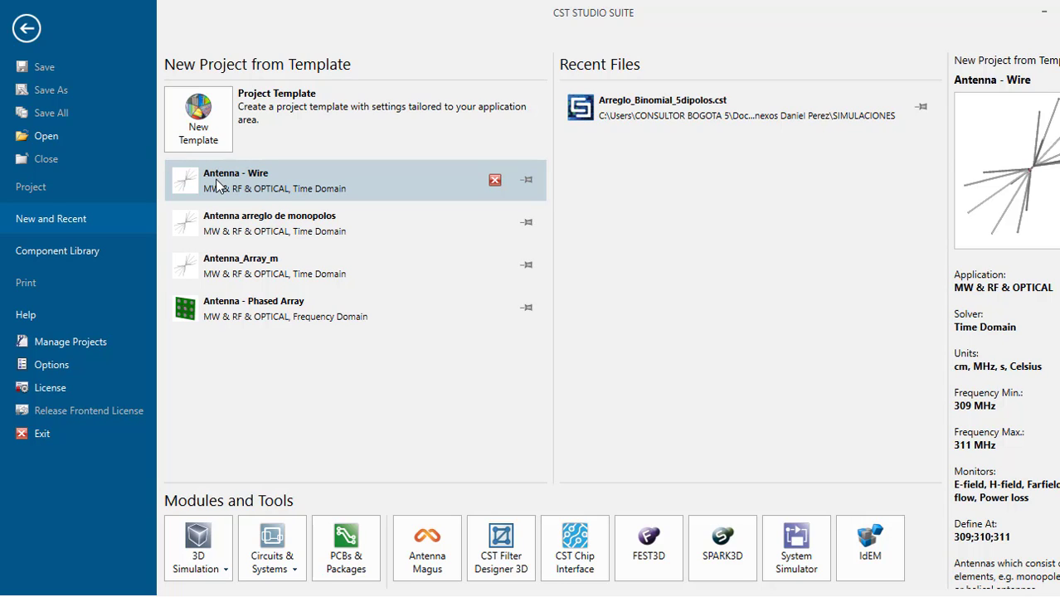
{"action": "mouse_move", "coordinate": [214, 144]}
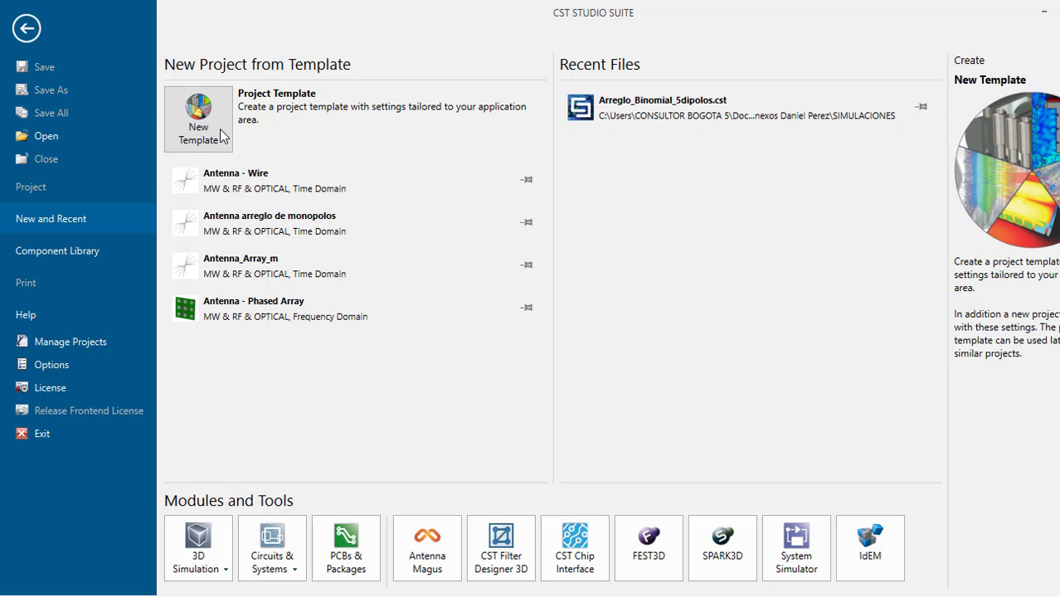
{"action": "left_click", "coordinate": [222, 135]}
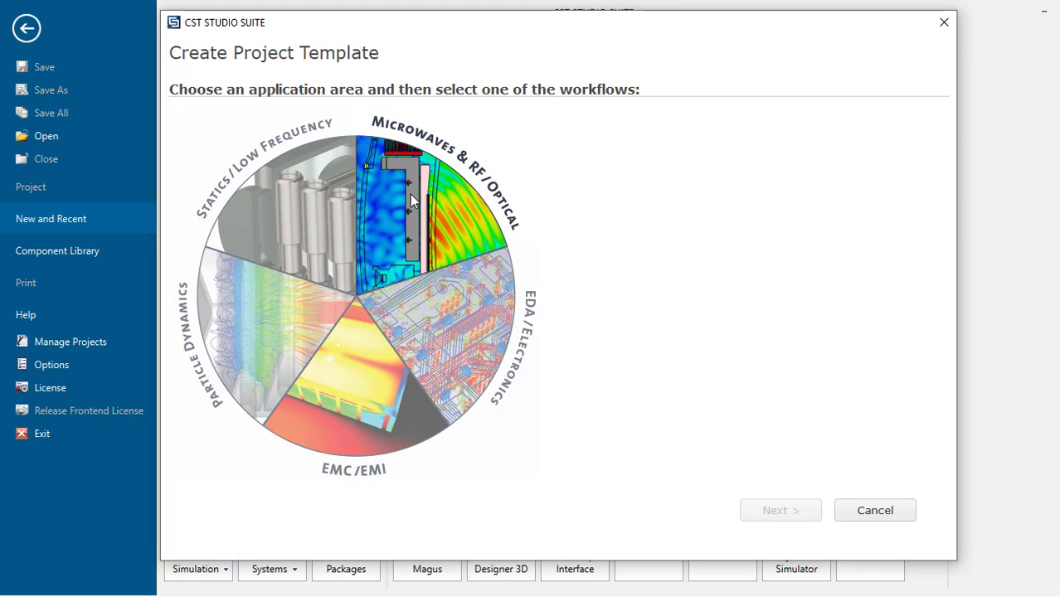
{"action": "left_click", "coordinate": [442, 228]}
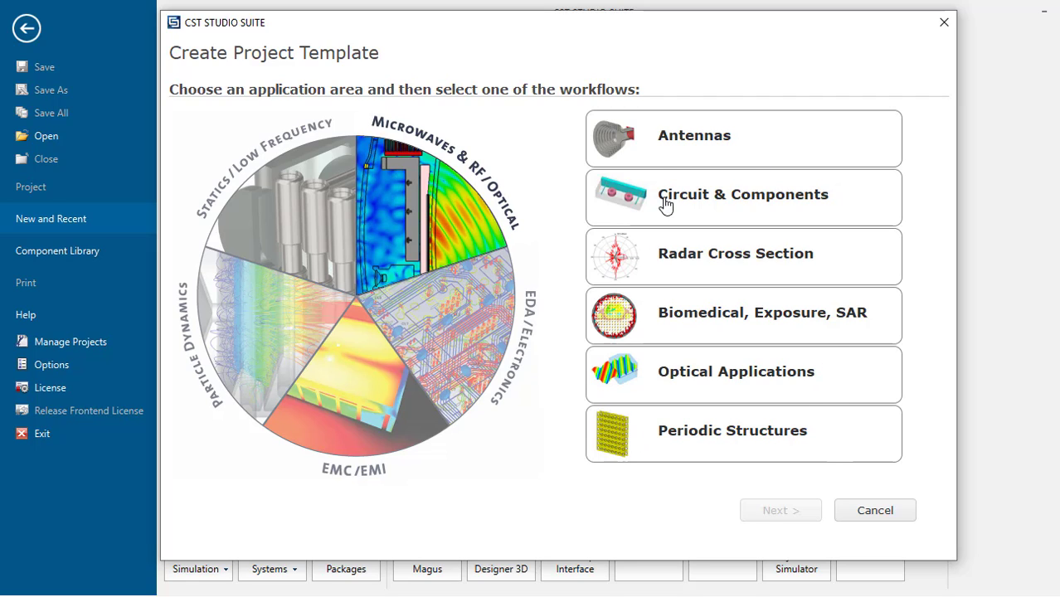
{"action": "left_click", "coordinate": [735, 162]}
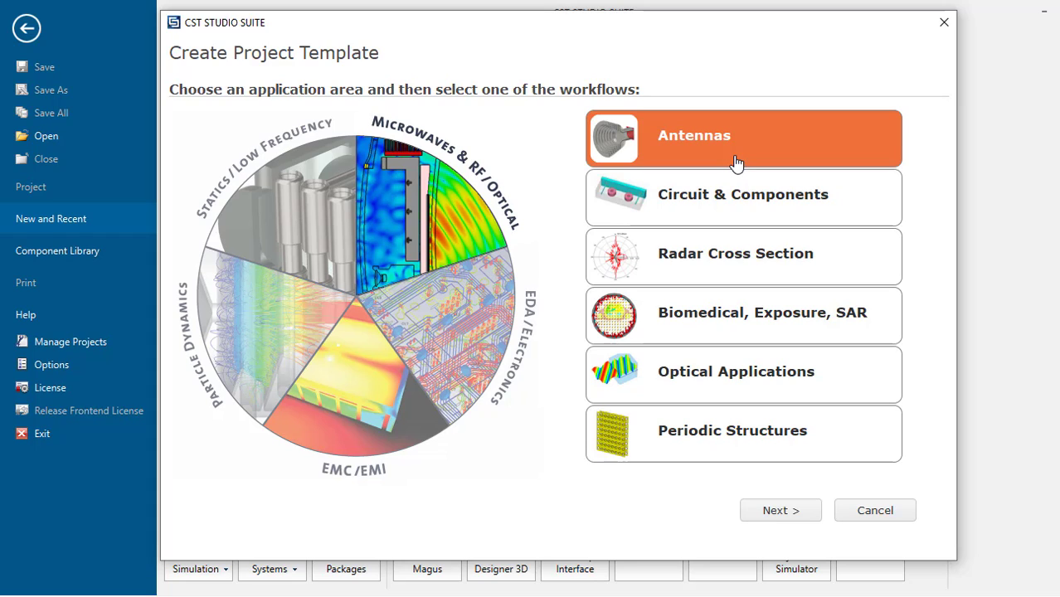
{"action": "left_click", "coordinate": [788, 514]}
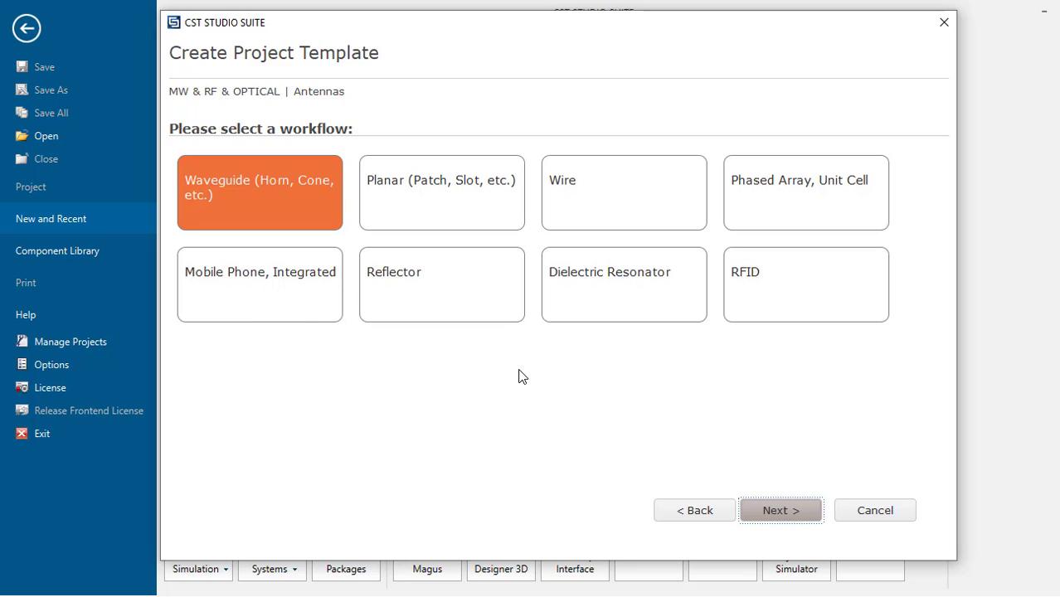
- Choose the Wire antenna workflow and the Time Domain solver for the project template
{"action": "left_click", "coordinate": [639, 208]}
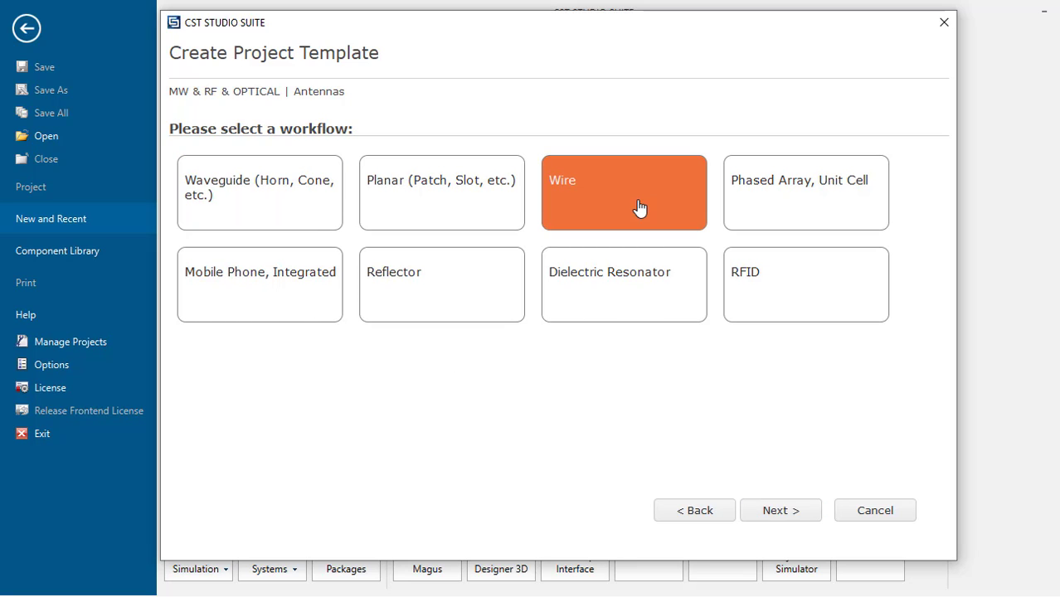
{"action": "left_click", "coordinate": [796, 516]}
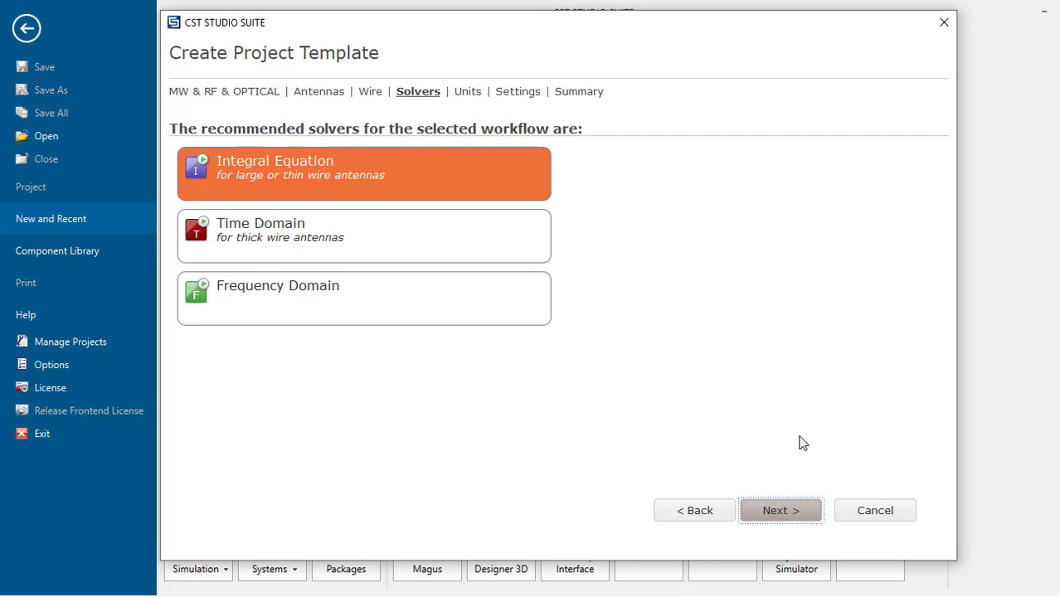
{"action": "left_click", "coordinate": [454, 242]}
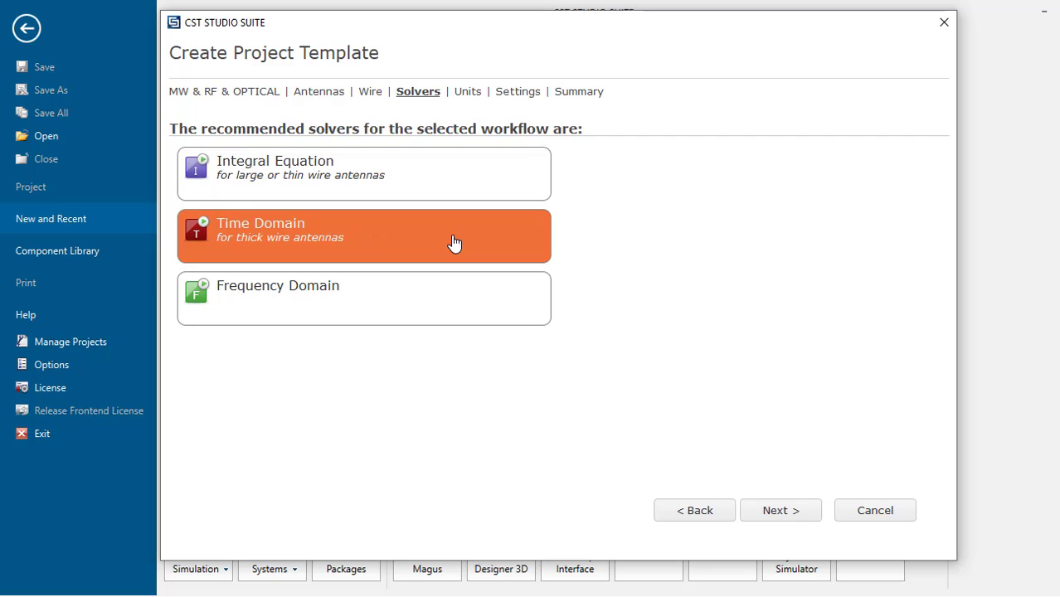
{"action": "left_click", "coordinate": [790, 518]}
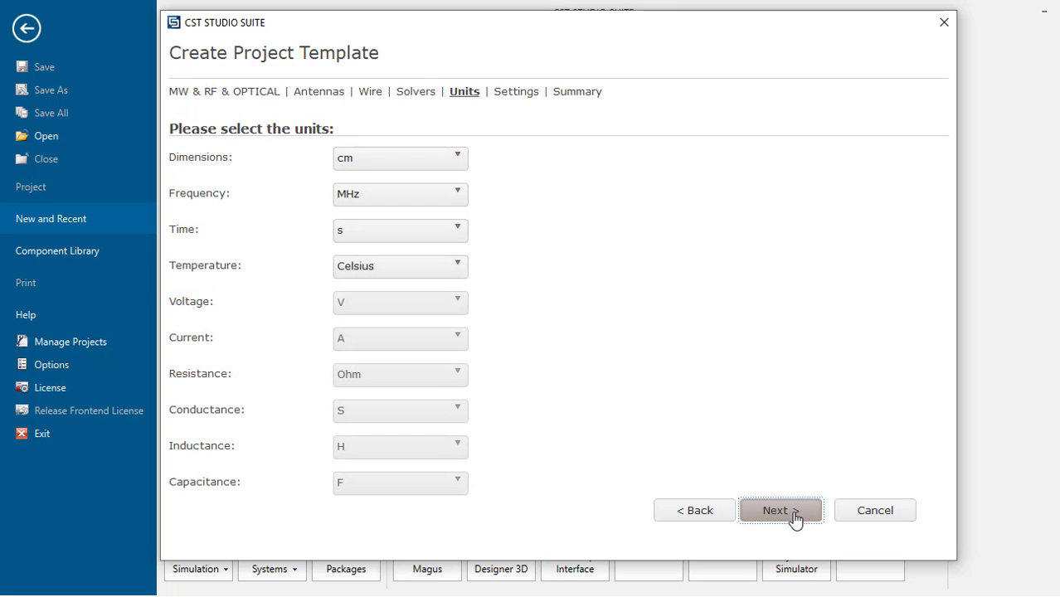
- Review the unit options and accept cm, MHz, s and Celsius as the template's units
{"action": "left_click", "coordinate": [430, 162]}
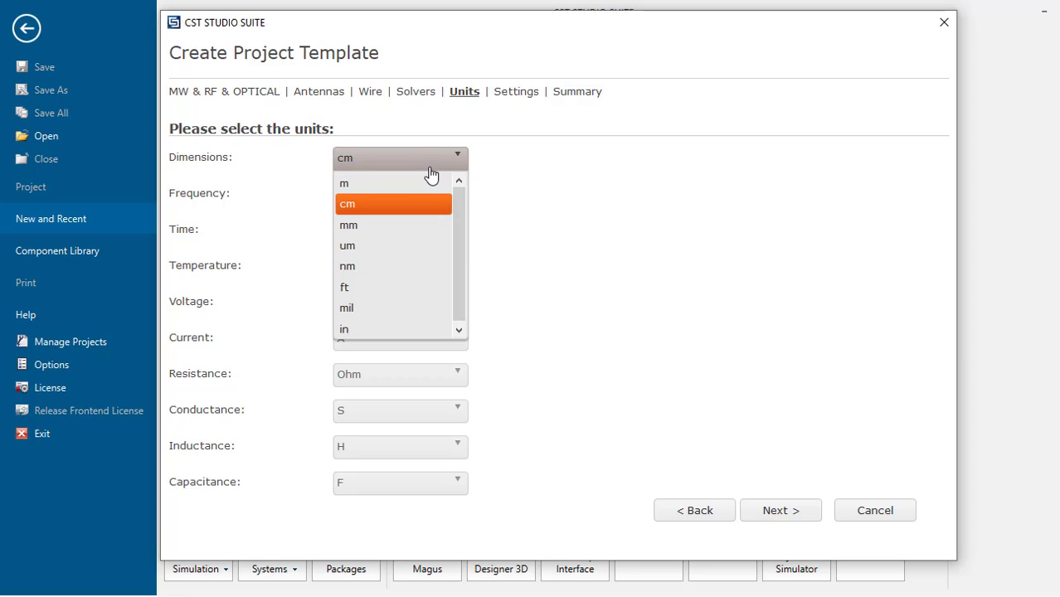
{"action": "left_click", "coordinate": [657, 283]}
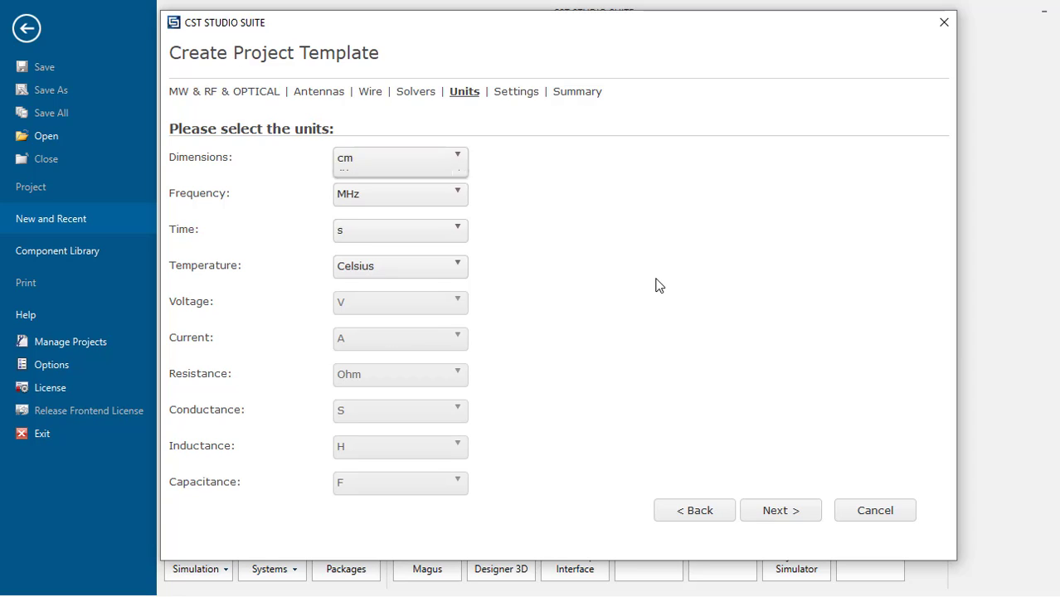
{"action": "left_click", "coordinate": [456, 206]}
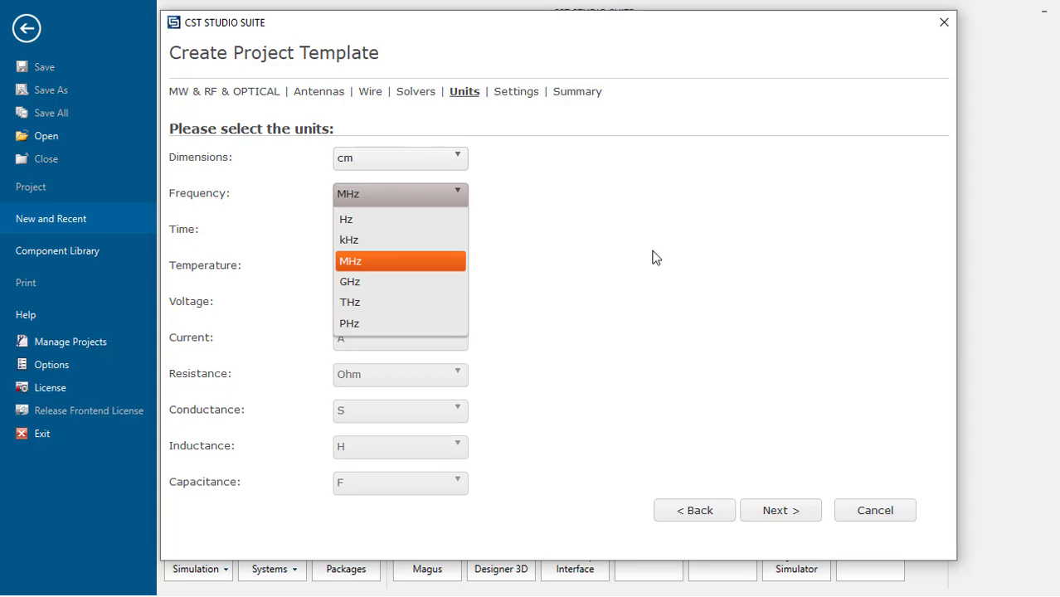
{"action": "left_click", "coordinate": [426, 255]}
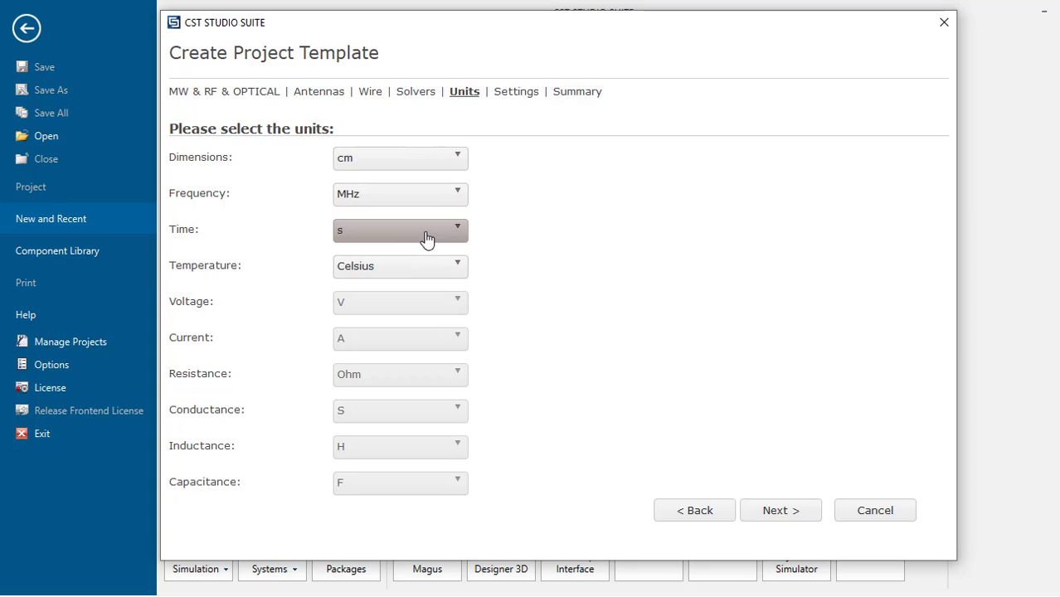
{"action": "left_click", "coordinate": [426, 240]}
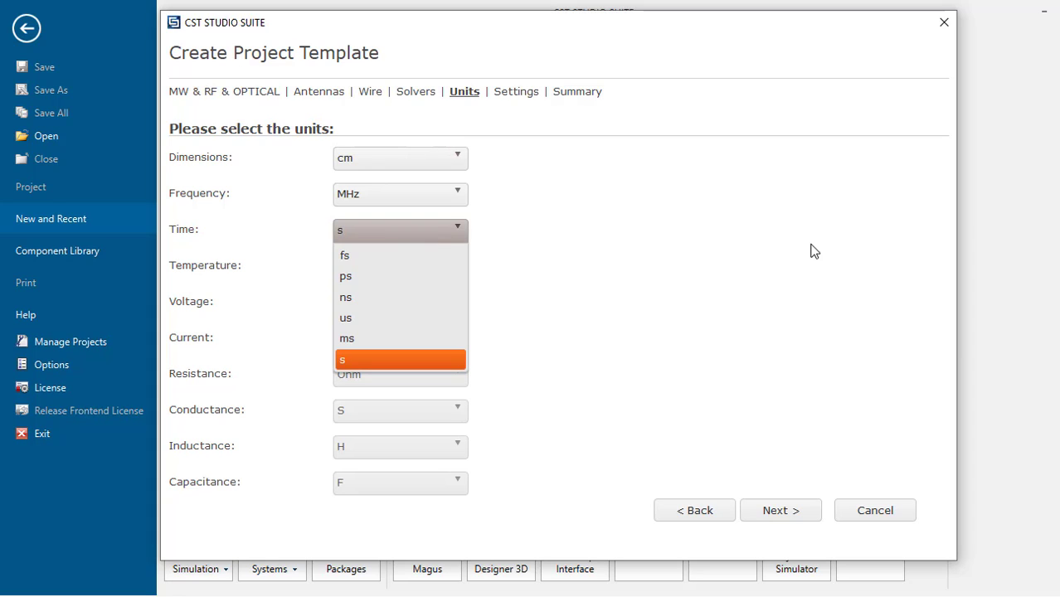
{"action": "left_click", "coordinate": [813, 251]}
{"action": "left_click", "coordinate": [403, 266]}
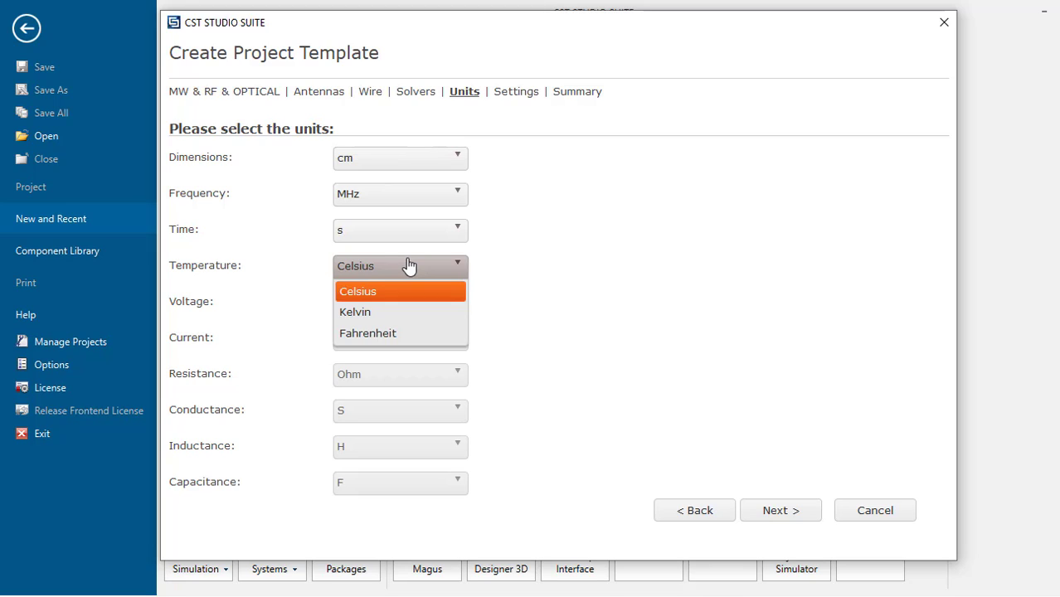
{"action": "left_click", "coordinate": [564, 284]}
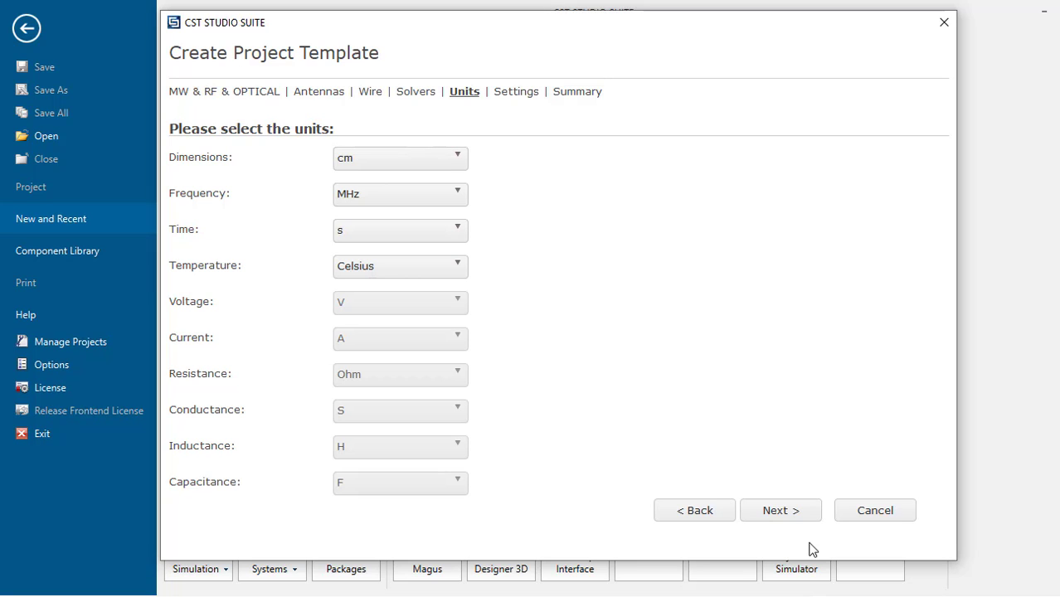
{"action": "left_click", "coordinate": [803, 516]}
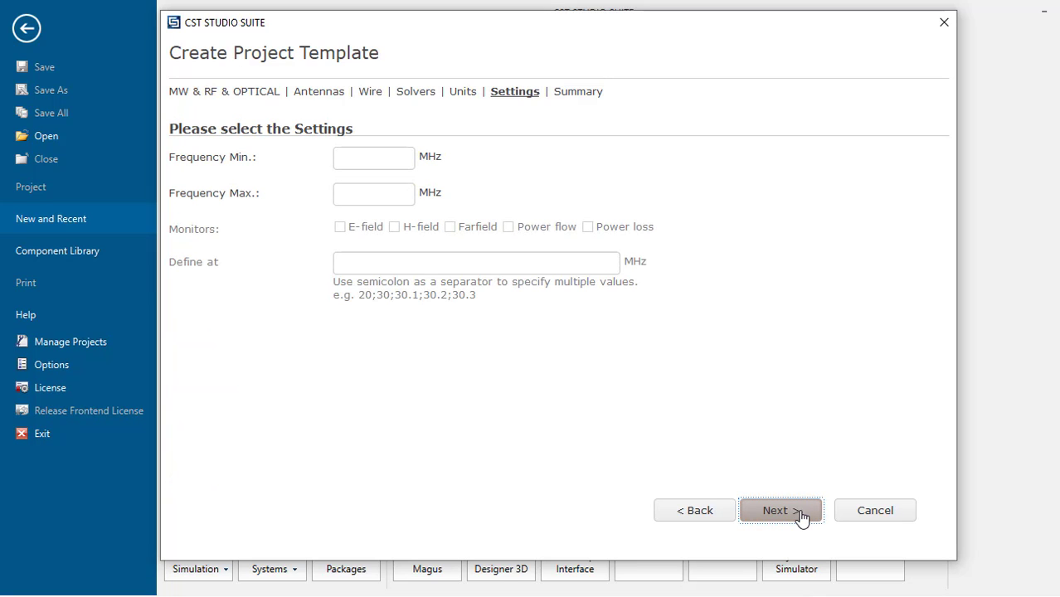
- Set the template's minimum frequency to 309 MHz and maximum frequency to 311 MHz
{"action": "left_click", "coordinate": [375, 158]}
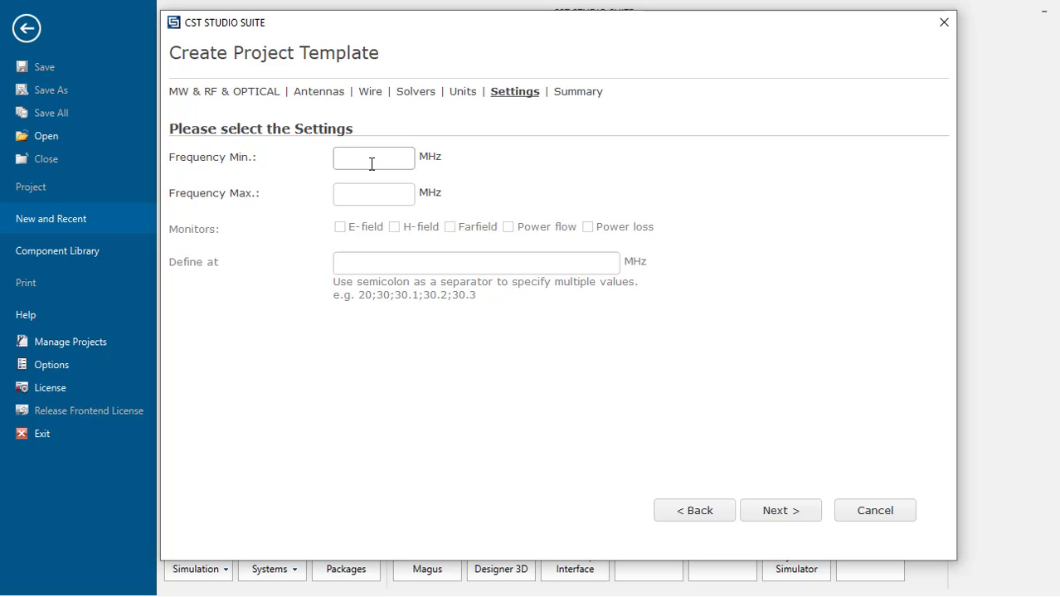
{"action": "type", "text": "309"}
{"action": "left_click", "coordinate": [385, 191]}
{"action": "type", "text": "311"}
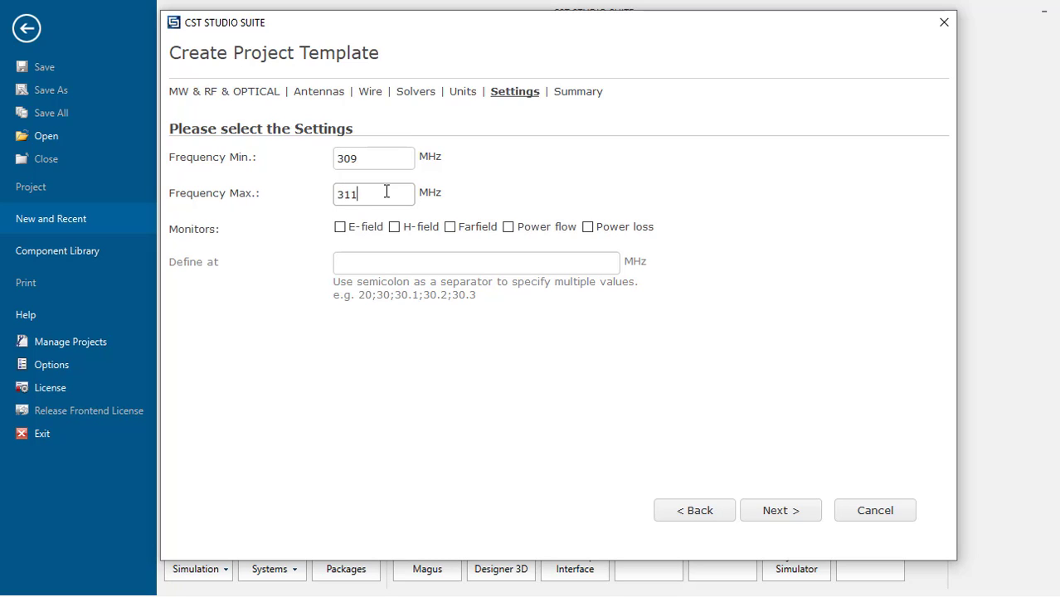
- Enable the E-field, H-field, Farfield, Power flow and Power loss monitors, defined at 309;310;311 MHz, and proceed to the summary
{"action": "left_click", "coordinate": [342, 230]}
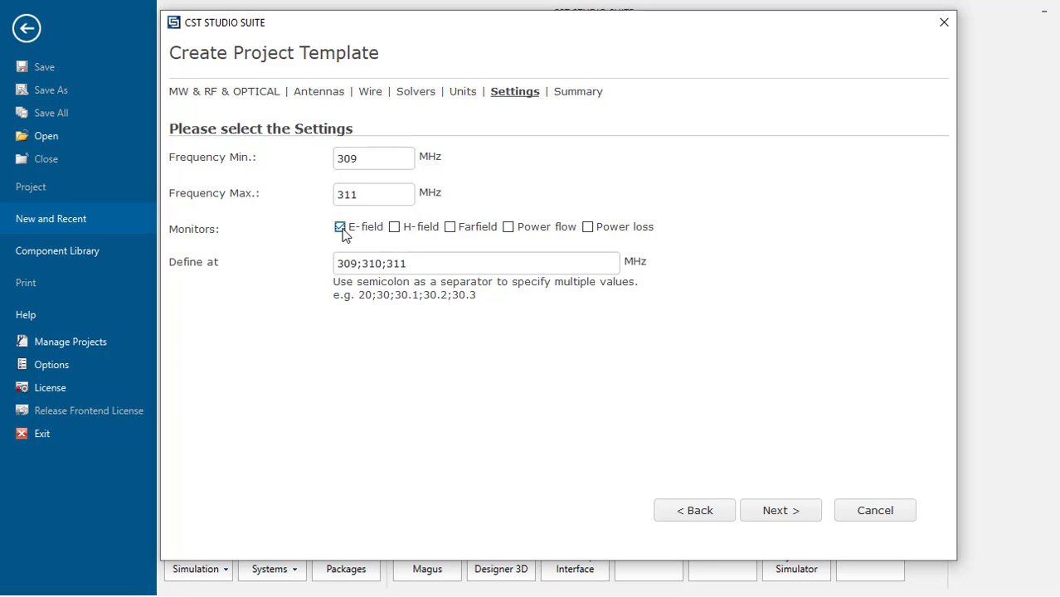
{"action": "left_click", "coordinate": [395, 228]}
{"action": "left_click", "coordinate": [448, 234]}
{"action": "left_click", "coordinate": [507, 229]}
{"action": "left_click", "coordinate": [587, 227]}
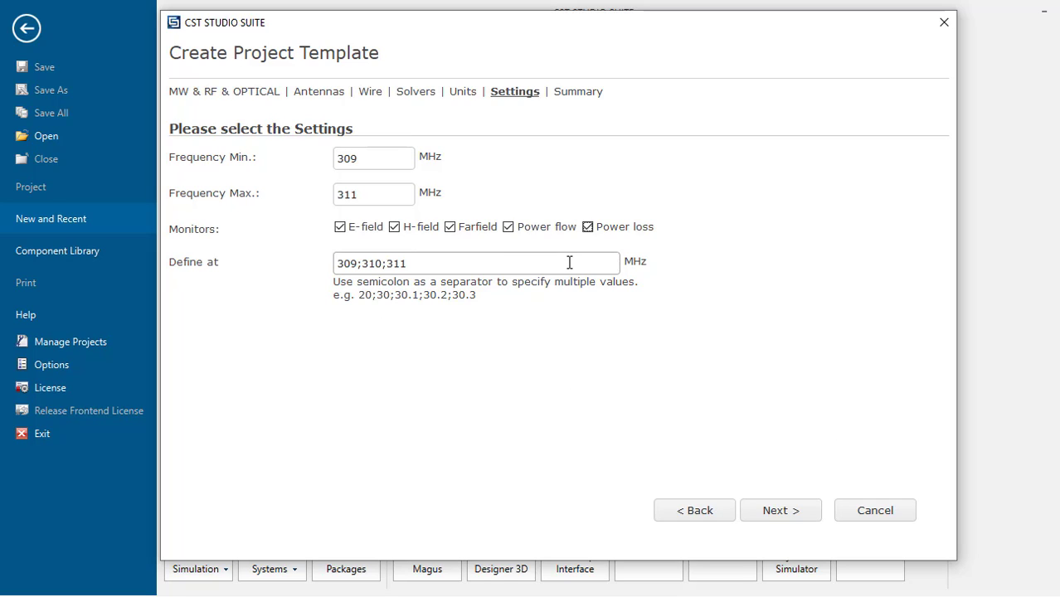
{"action": "left_click_drag", "start_coordinate": [564, 263], "coordinate": [367, 247]}
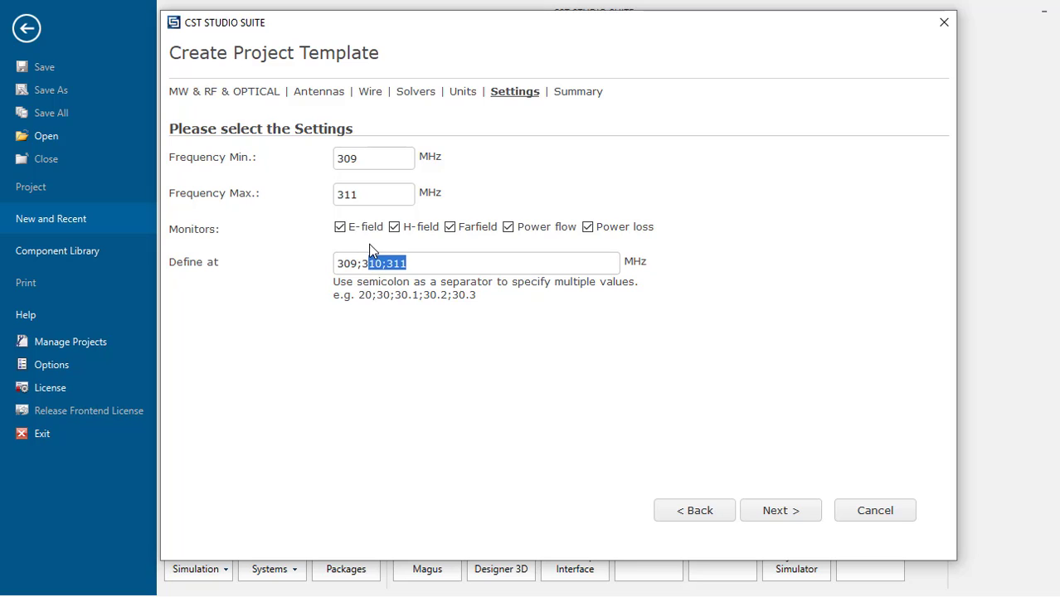
{"action": "left_click", "coordinate": [489, 347]}
{"action": "left_click", "coordinate": [787, 516]}
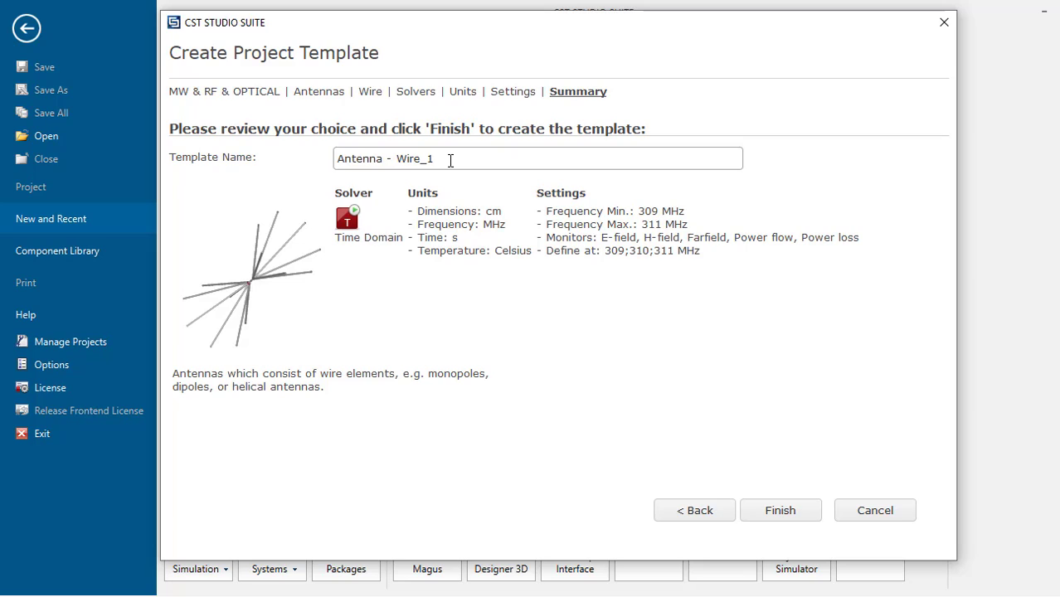
- Shorten the template name to Antenna and finish creating the project
{"action": "left_click_drag", "start_coordinate": [451, 160], "coordinate": [311, 145]}
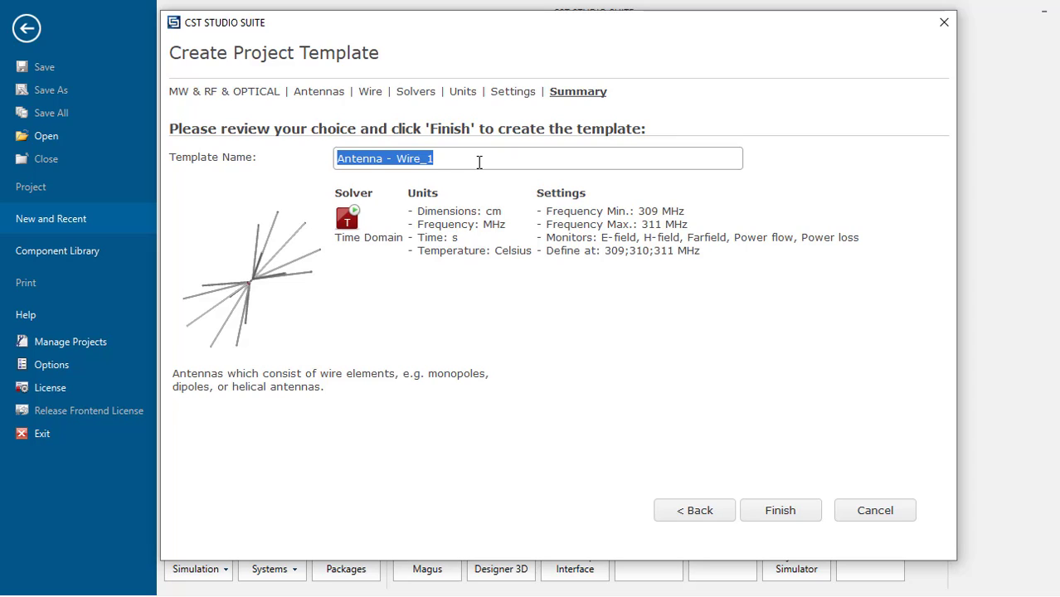
{"action": "left_click", "coordinate": [479, 162]}
{"action": "key", "text": "BackSpace"}
{"action": "key", "text": "BackSpace"}
{"action": "key", "text": "BackSpace"}
{"action": "key", "text": "BackSpace"}
{"action": "key", "text": "BackSpace"}
{"action": "key", "text": "BackSpace"}
{"action": "key", "text": "BackSpace"}
{"action": "key", "text": "BackSpace"}
{"action": "key", "text": "BackSpace"}
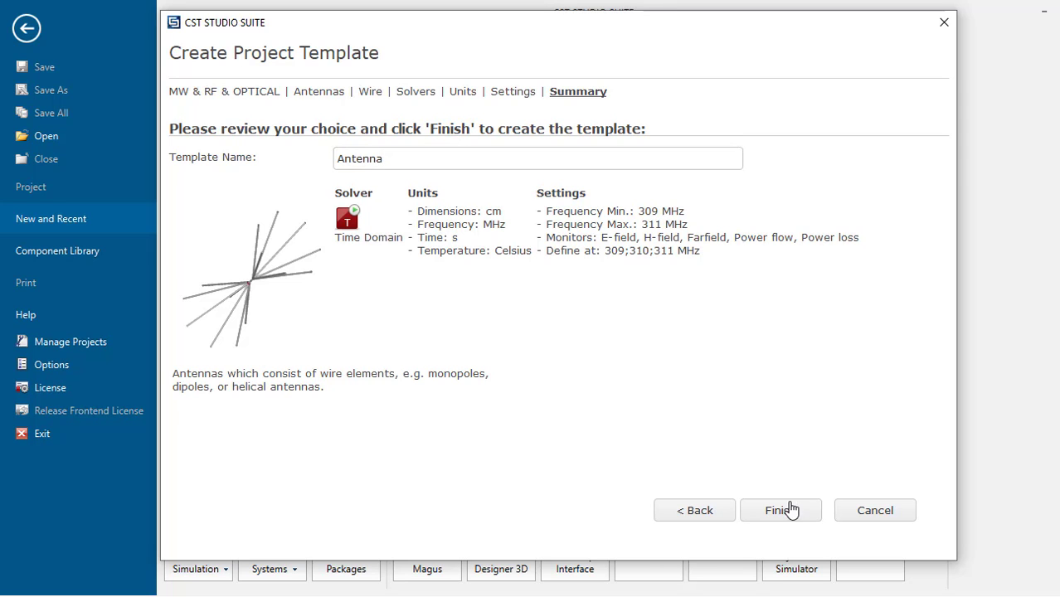
{"action": "left_click", "coordinate": [792, 512]}
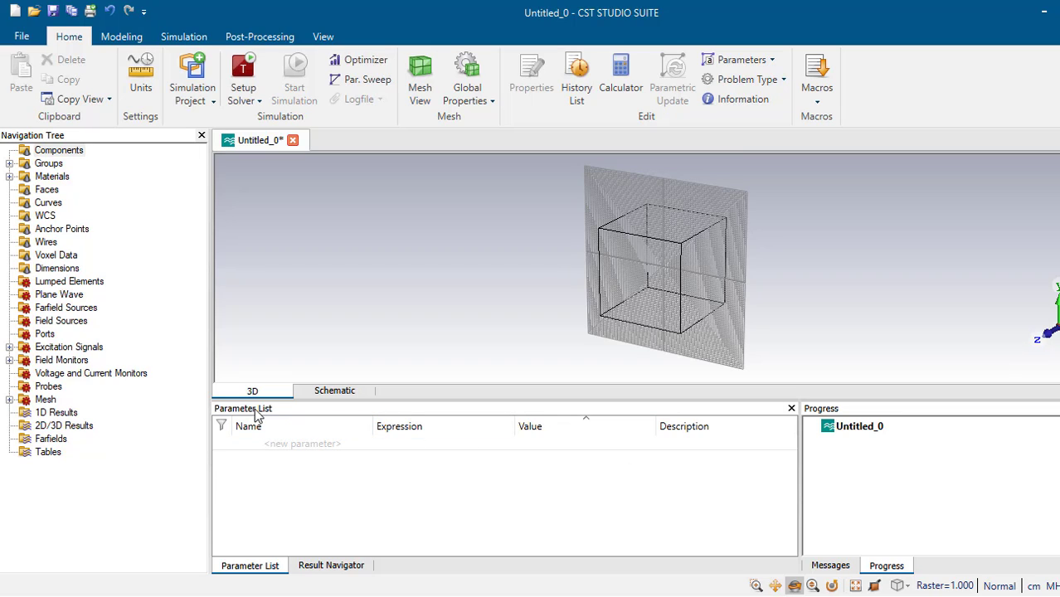
- Add the parameters L, R and gap to the parameter list, each with the expression 0
{"action": "left_click", "coordinate": [325, 445]}
{"action": "left_click", "coordinate": [328, 448]}
{"action": "type", "text": "L"}
{"action": "key", "text": "Tab"}
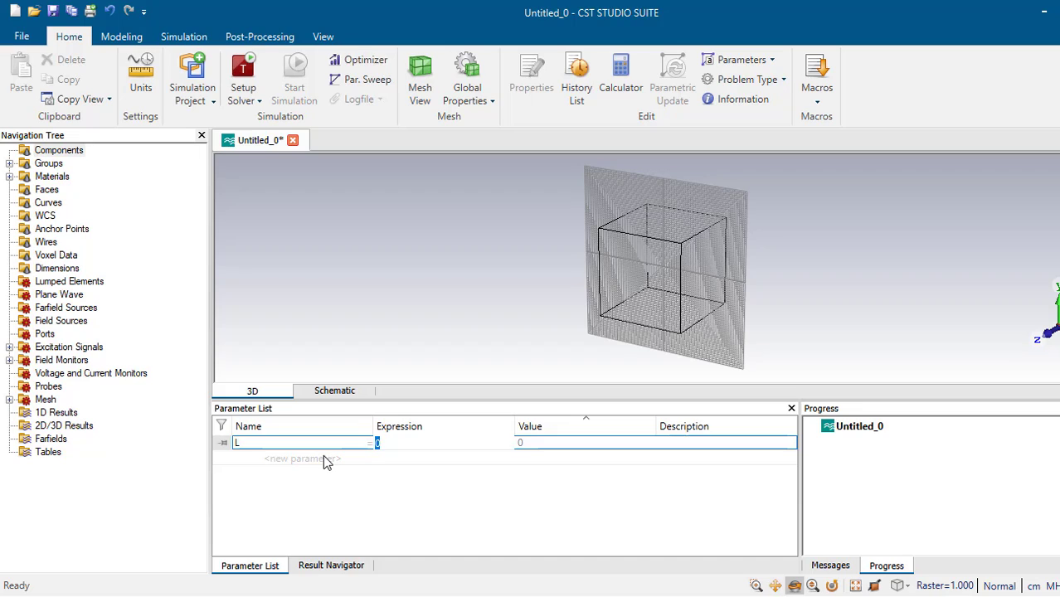
{"action": "left_click", "coordinate": [324, 457]}
{"action": "type", "text": "R"}
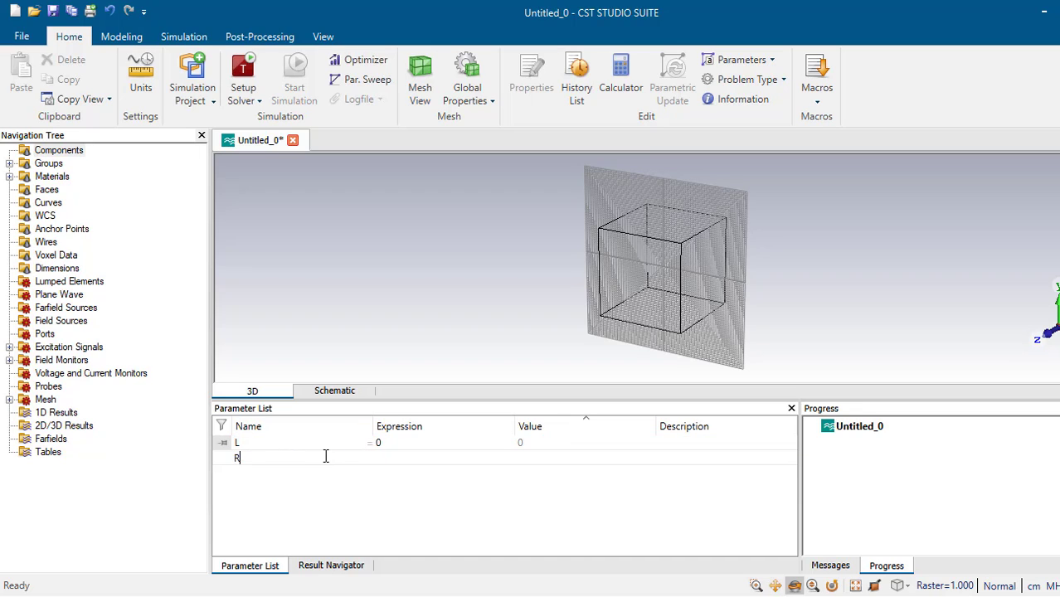
{"action": "key", "text": "Tab"}
{"action": "key", "text": "Return"}
{"action": "left_click", "coordinate": [301, 475]}
{"action": "type", "text": "gap"}
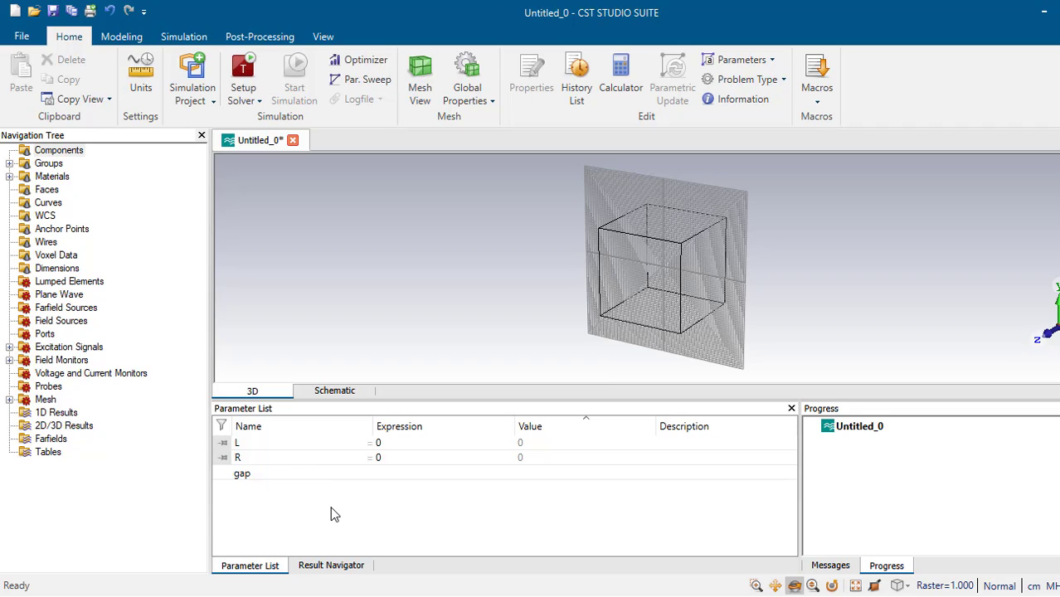
{"action": "key", "text": "Return"}
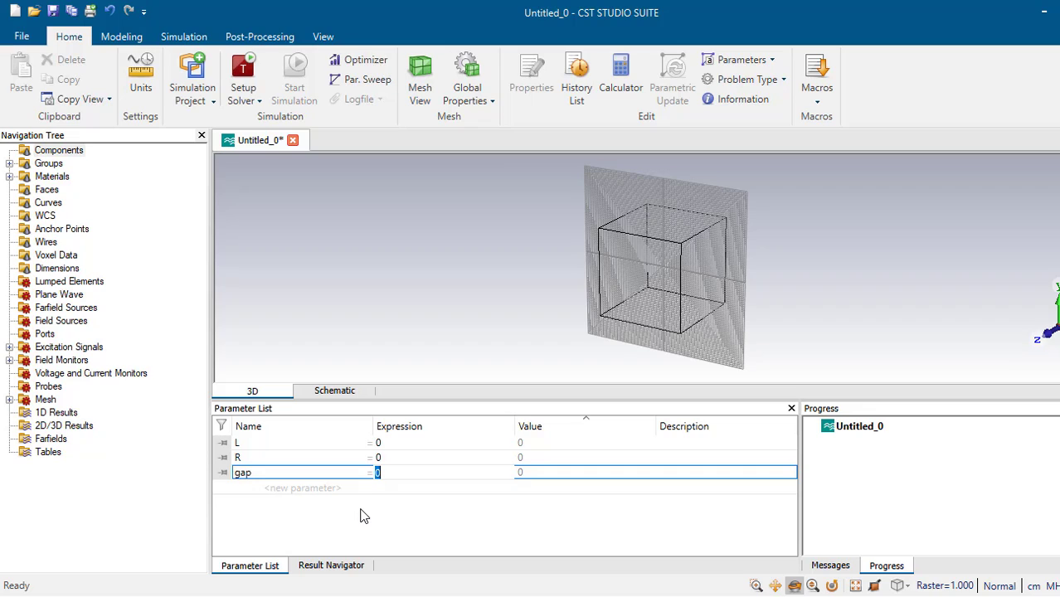
{"action": "key", "text": "Return"}
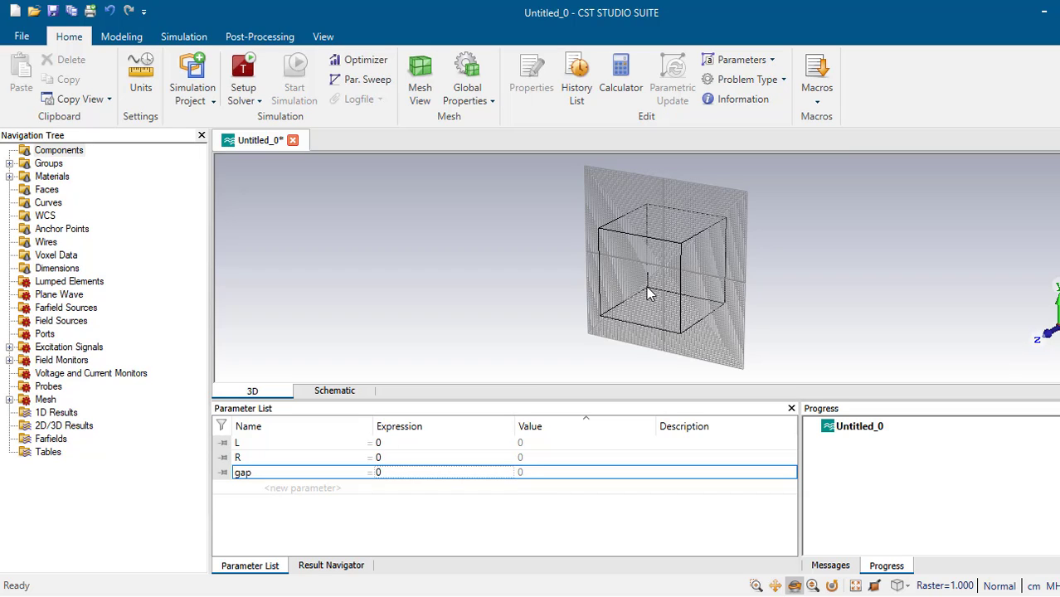
- Calculate the wavelength at 310 MHz with the Calculate Wavelength macro and close the calculator
{"action": "left_click", "coordinate": [817, 90]}
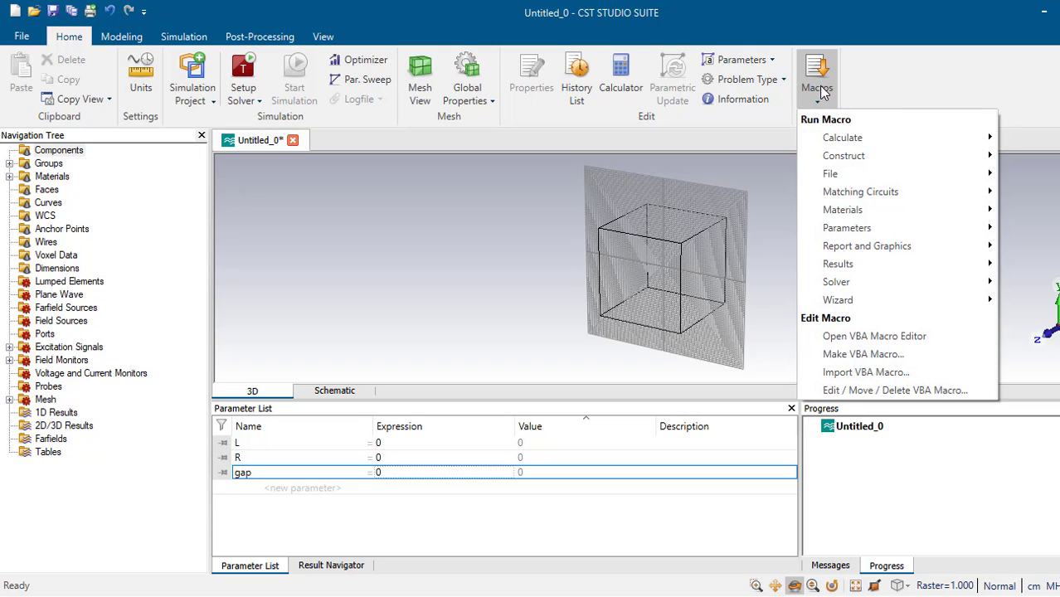
{"action": "mouse_move", "coordinate": [843, 143]}
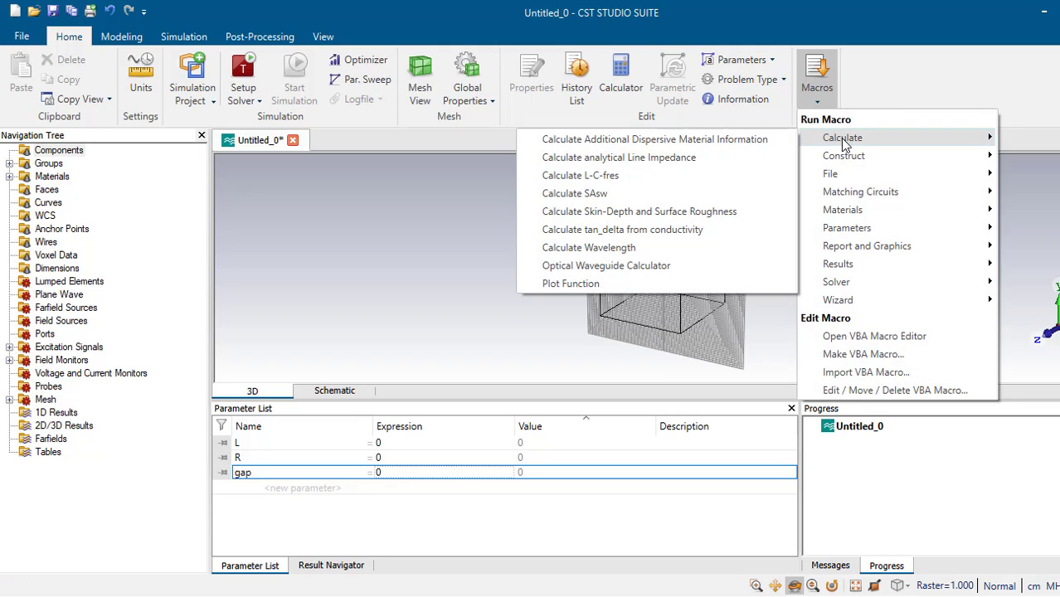
{"action": "left_click", "coordinate": [673, 250]}
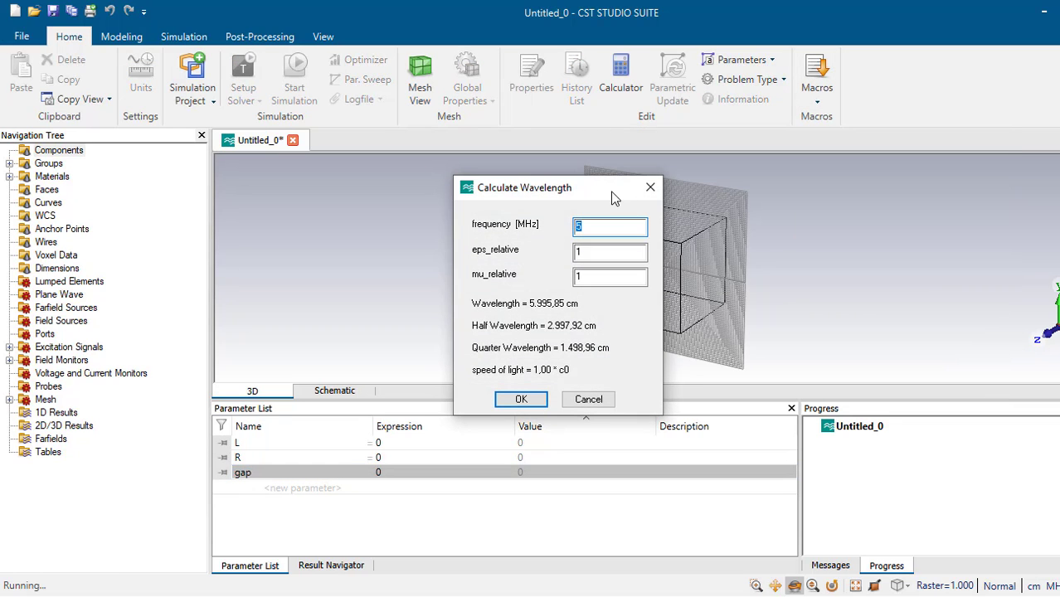
{"action": "left_click_drag", "start_coordinate": [597, 200], "coordinate": [479, 178]}
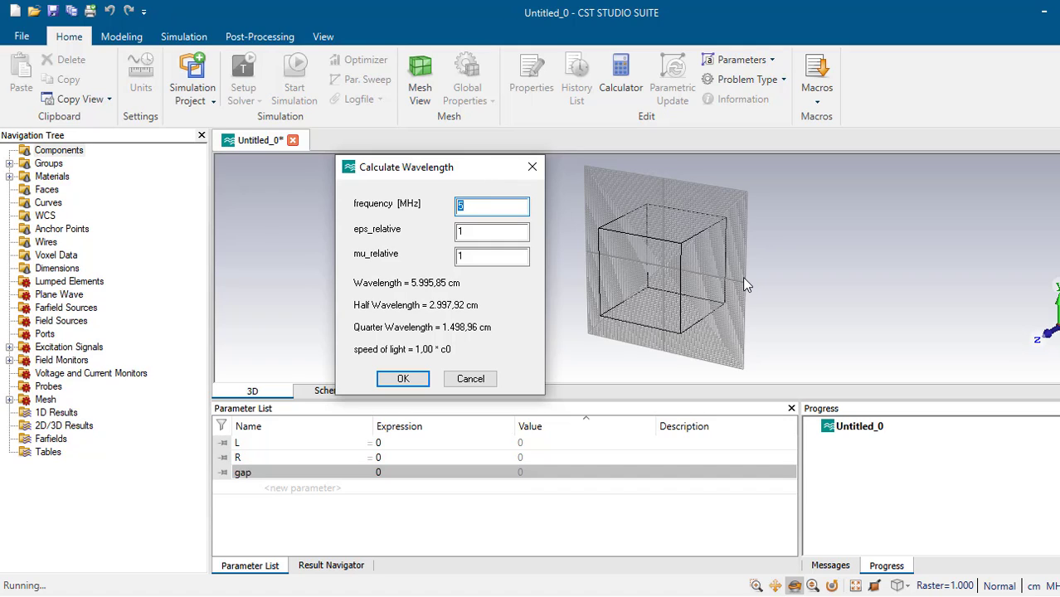
{"action": "type", "text": "310"}
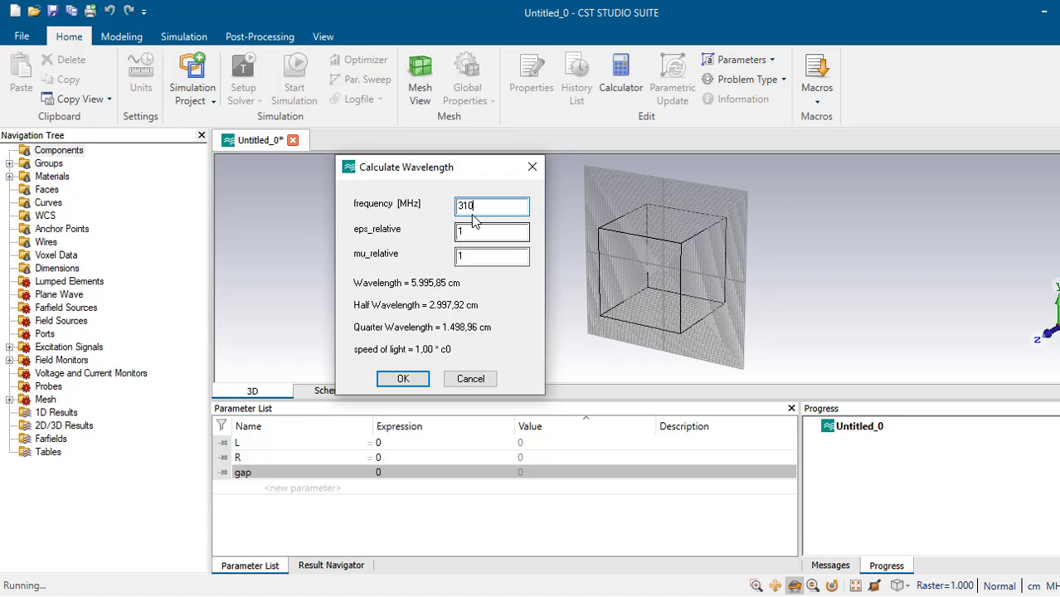
{"action": "left_click", "coordinate": [417, 380]}
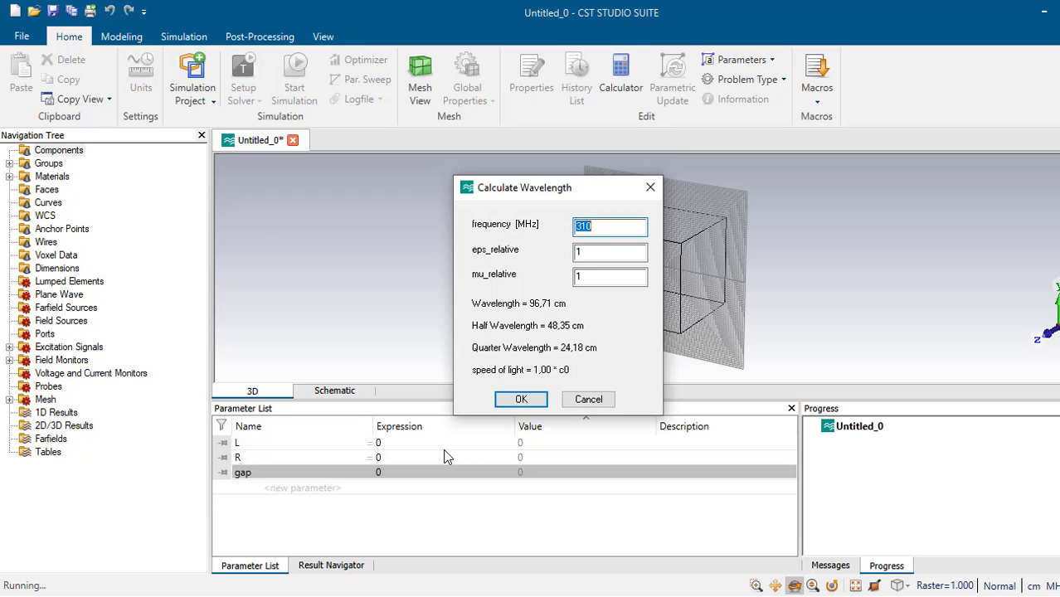
{"action": "left_click", "coordinate": [417, 436]}
{"action": "left_click", "coordinate": [521, 400]}
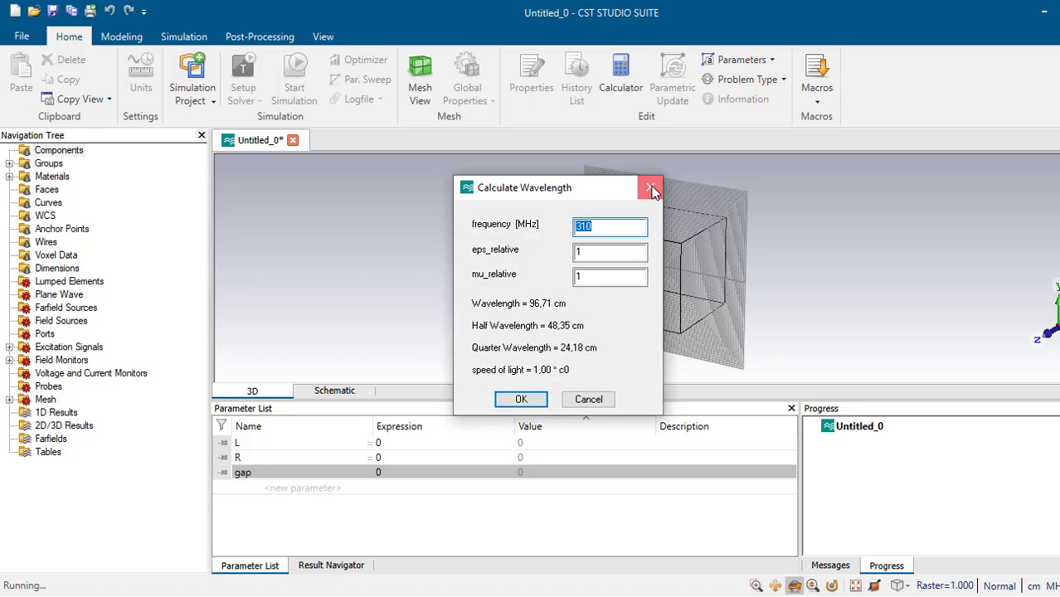
{"action": "left_click", "coordinate": [649, 187]}
- Set the parameter expressions to 96.71 for L, L/200 for R and L/1000 for gap
{"action": "double_click", "coordinate": [414, 446]}
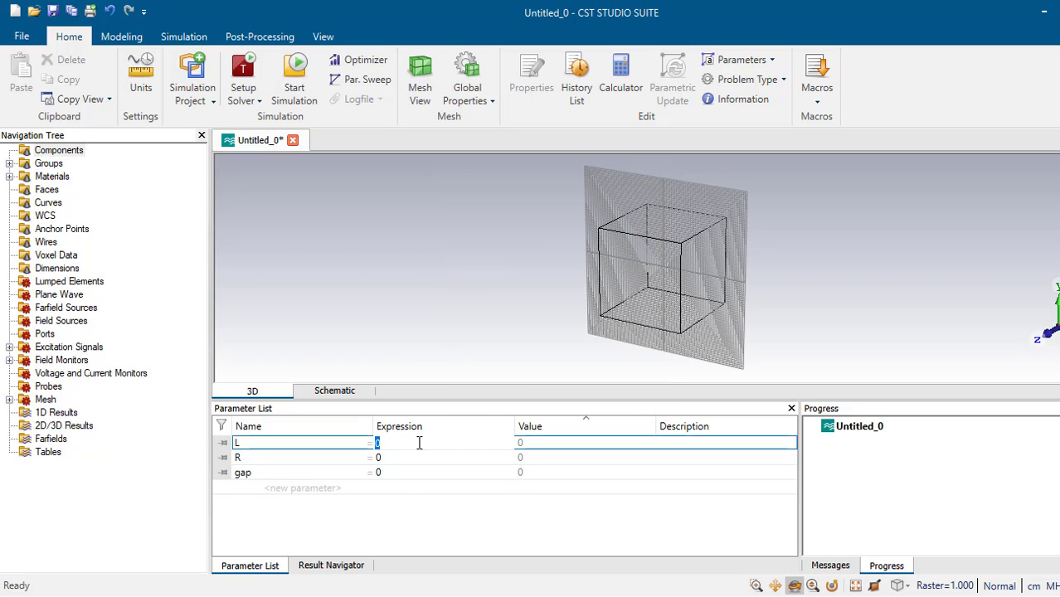
{"action": "type", "text": "96.71"}
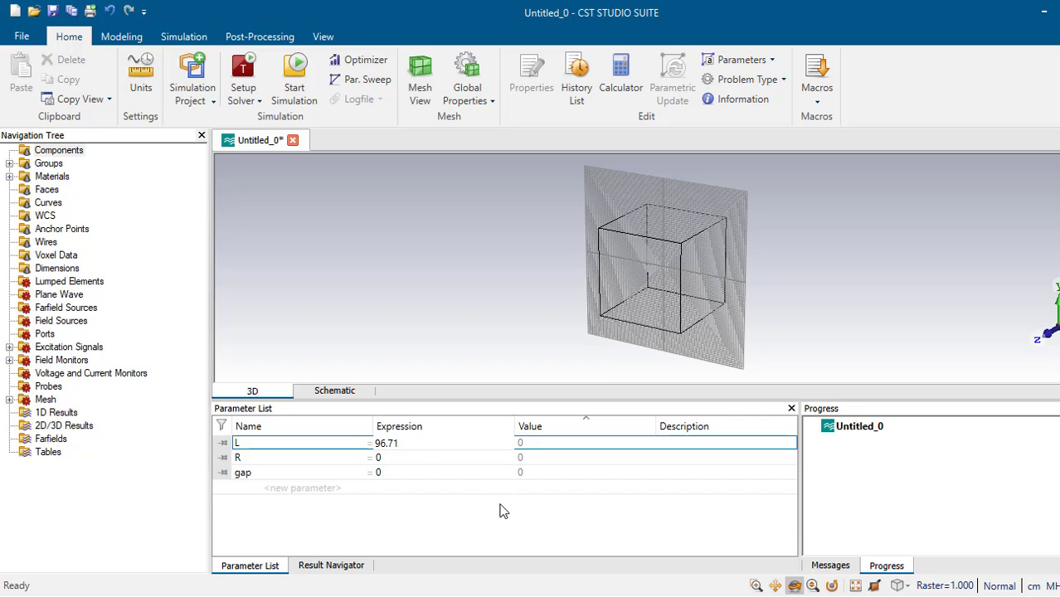
{"action": "key", "text": "Return"}
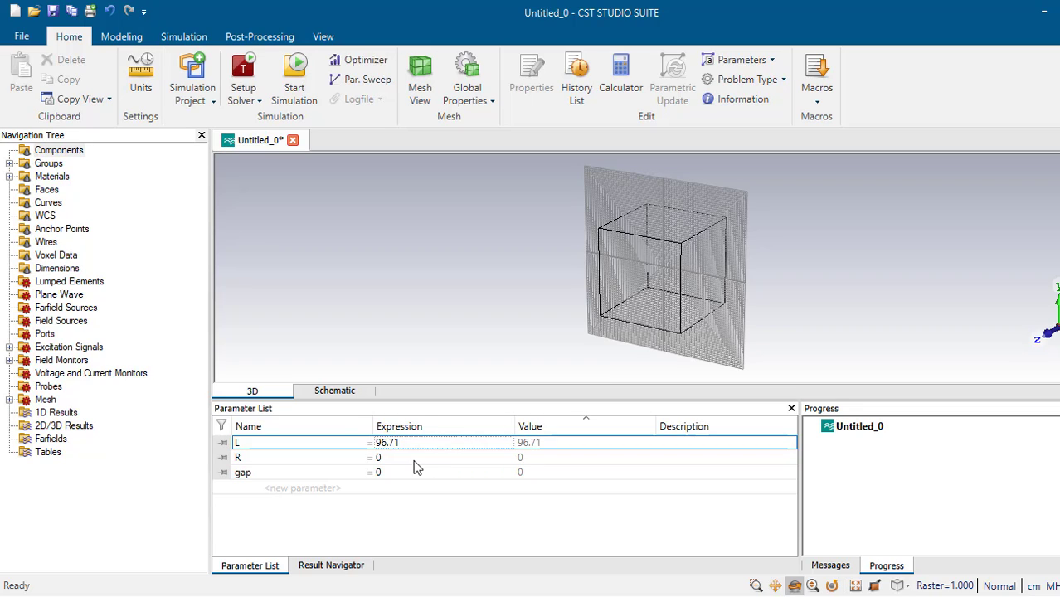
{"action": "left_click", "coordinate": [401, 453]}
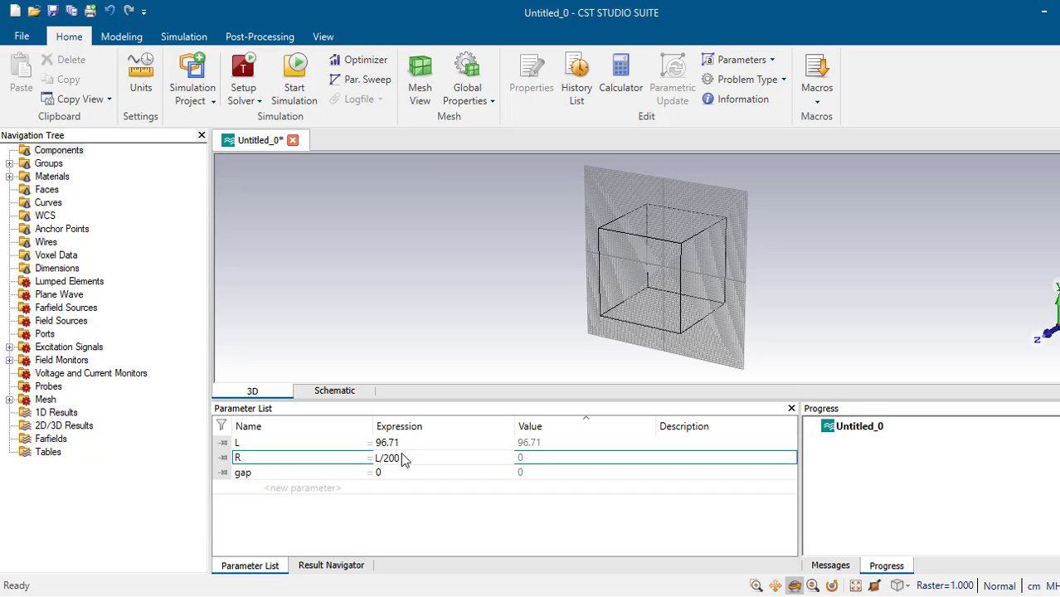
{"action": "key", "text": "Return"}
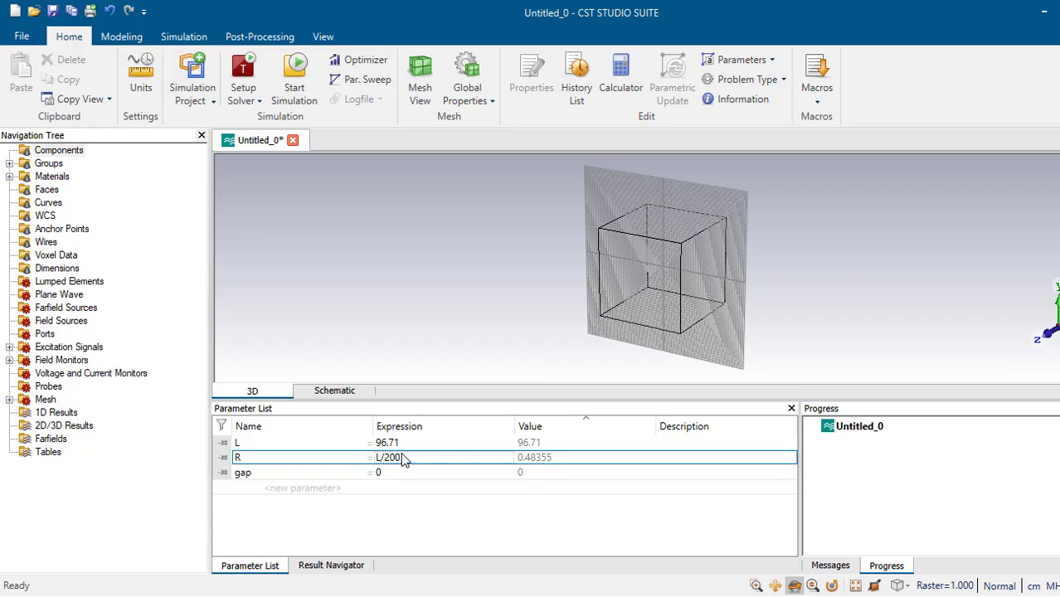
{"action": "double_click", "coordinate": [404, 472]}
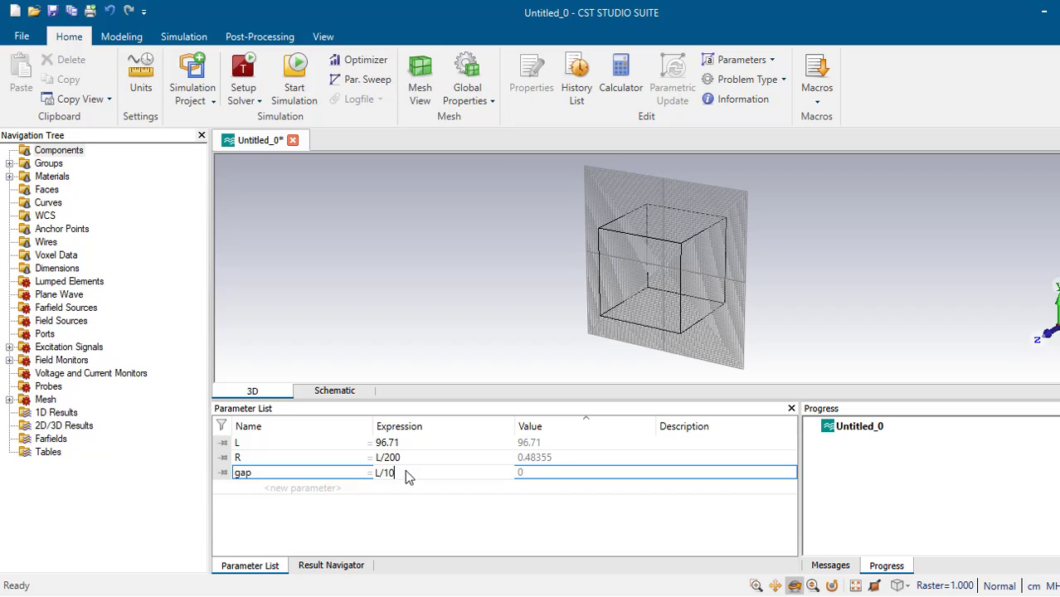
{"action": "key", "text": "Return"}
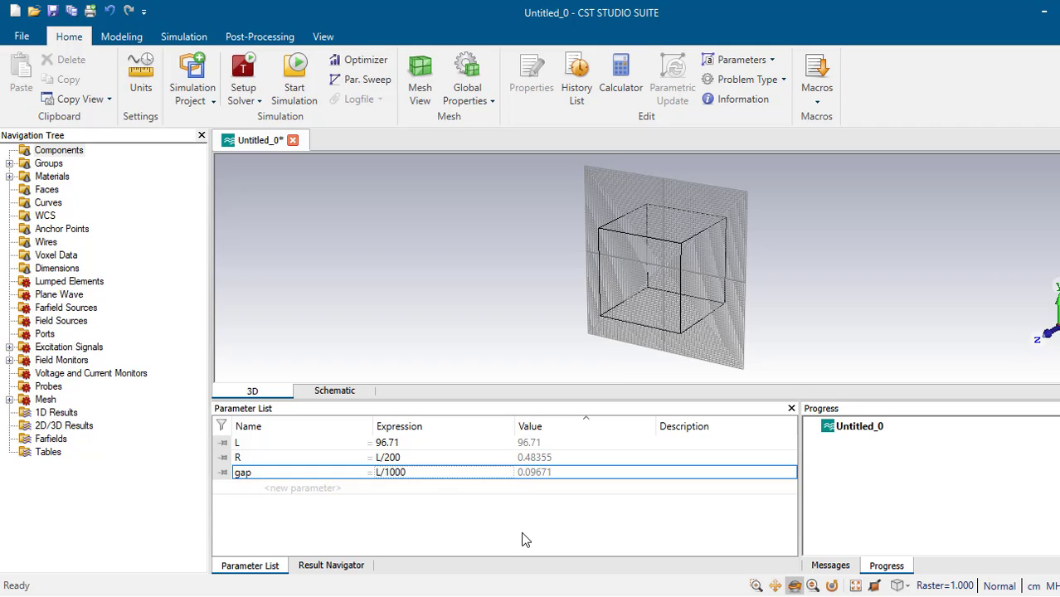
- Draw a solid cylinder about 8 cm in outer radius and 48.35 cm long near the origin, and name it monopolo
{"action": "left_click", "coordinate": [141, 38]}
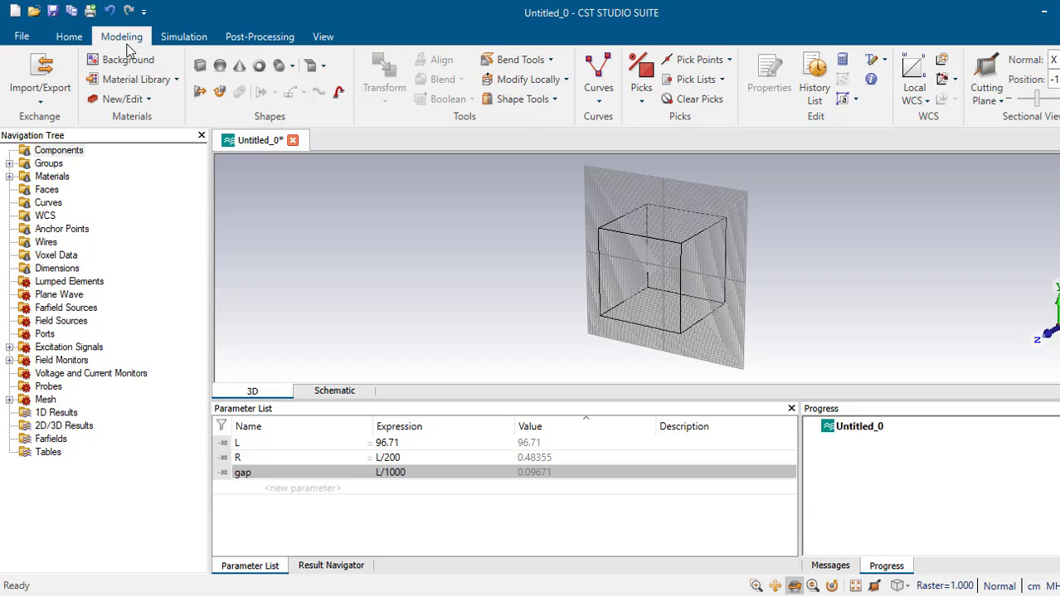
{"action": "left_click", "coordinate": [281, 66]}
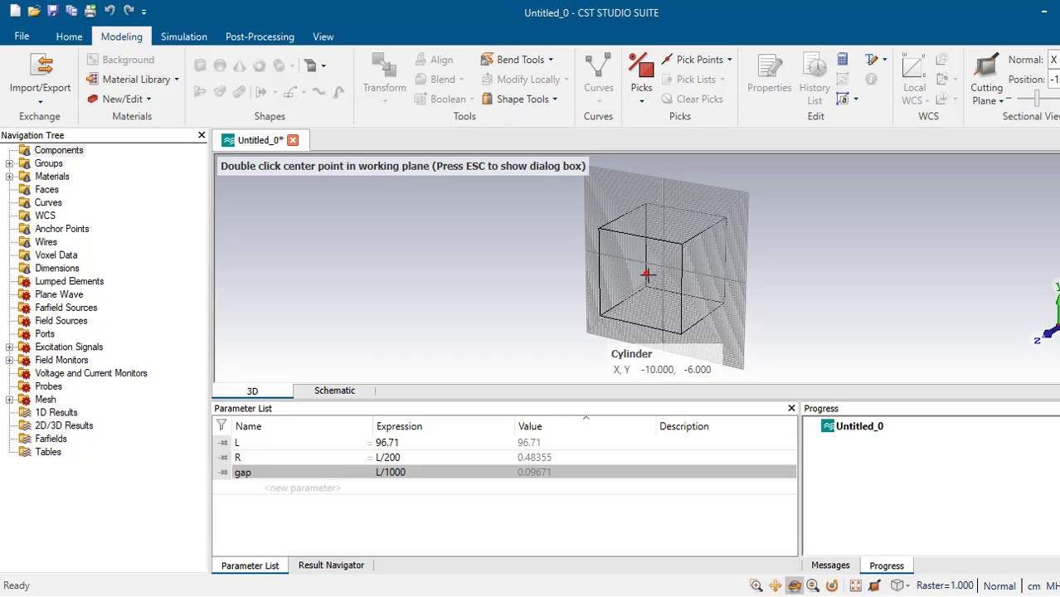
{"action": "double_click", "coordinate": [643, 278]}
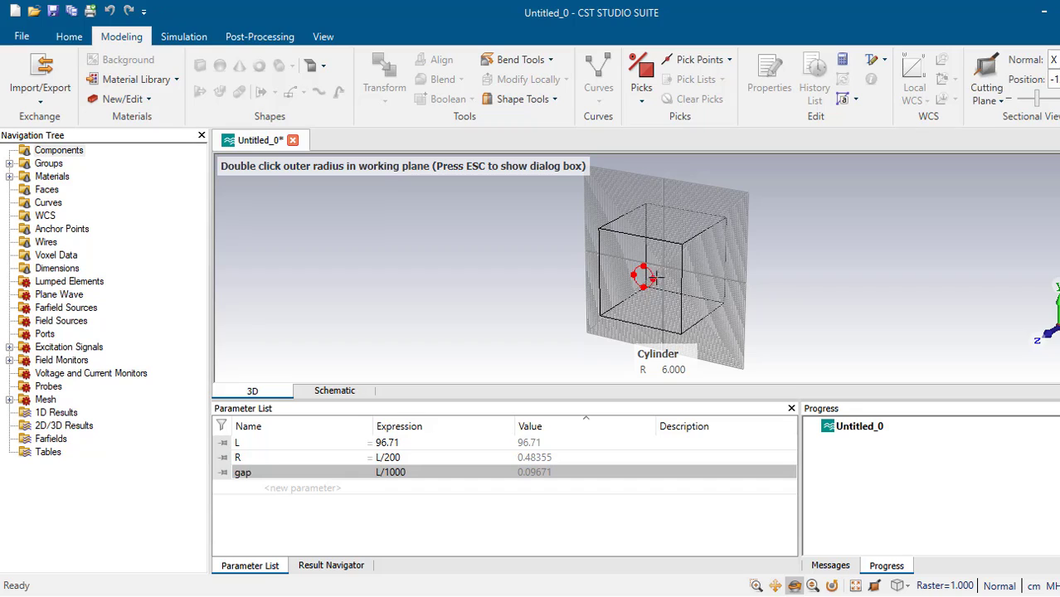
{"action": "double_click", "coordinate": [656, 279]}
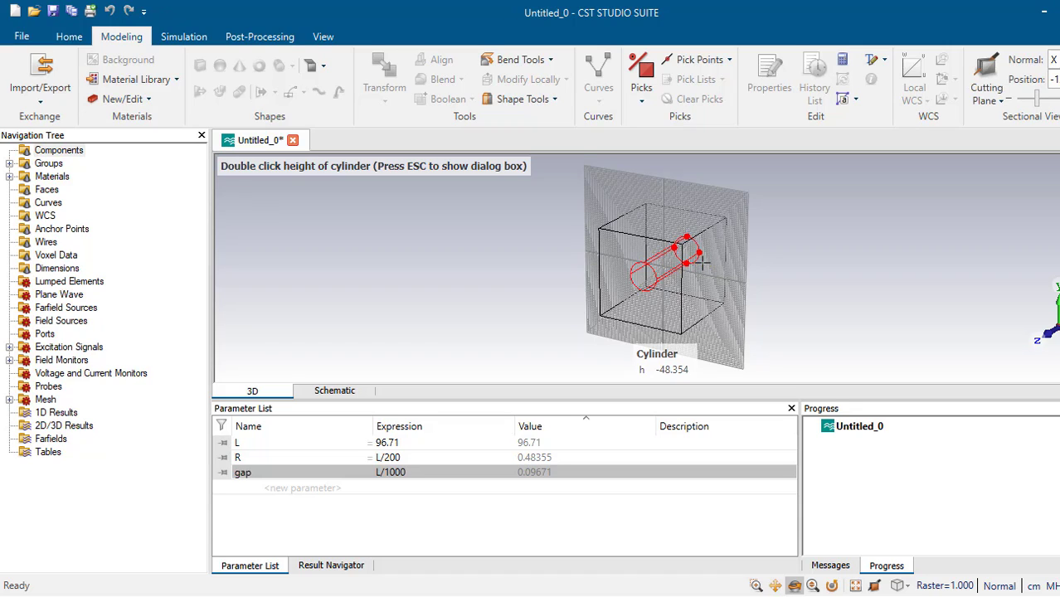
{"action": "double_click", "coordinate": [702, 262]}
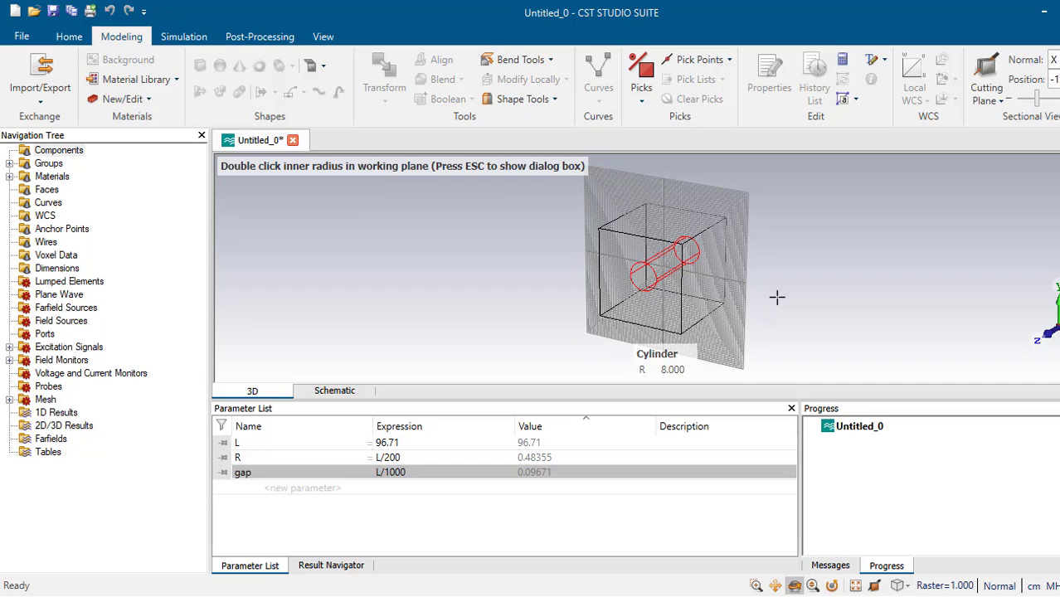
{"action": "double_click", "coordinate": [672, 281]}
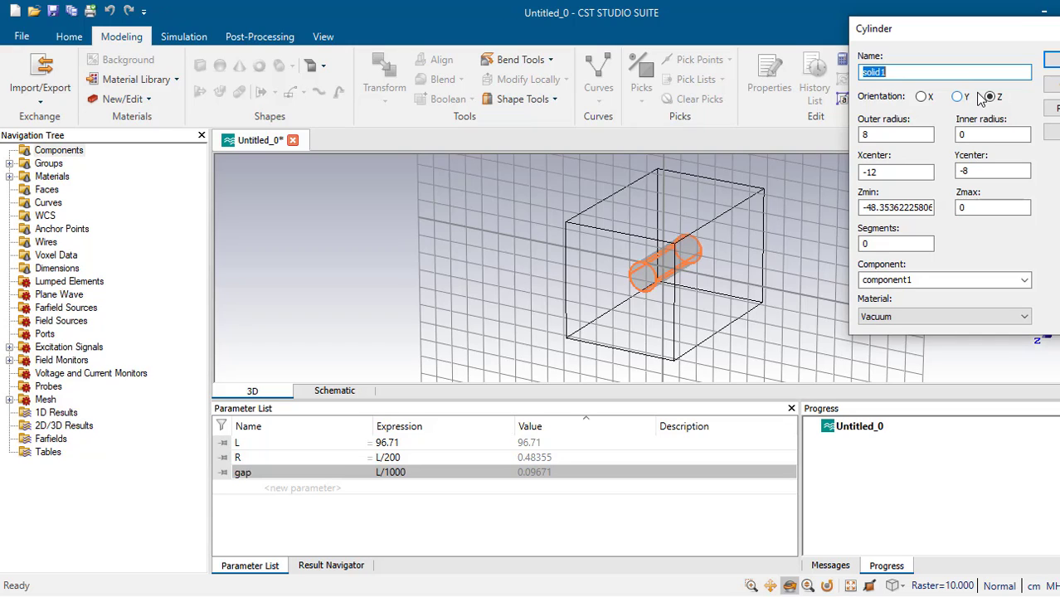
{"action": "type", "text": "monopolo"}
{"action": "left_click_drag", "start_coordinate": [968, 33], "coordinate": [862, 60]}
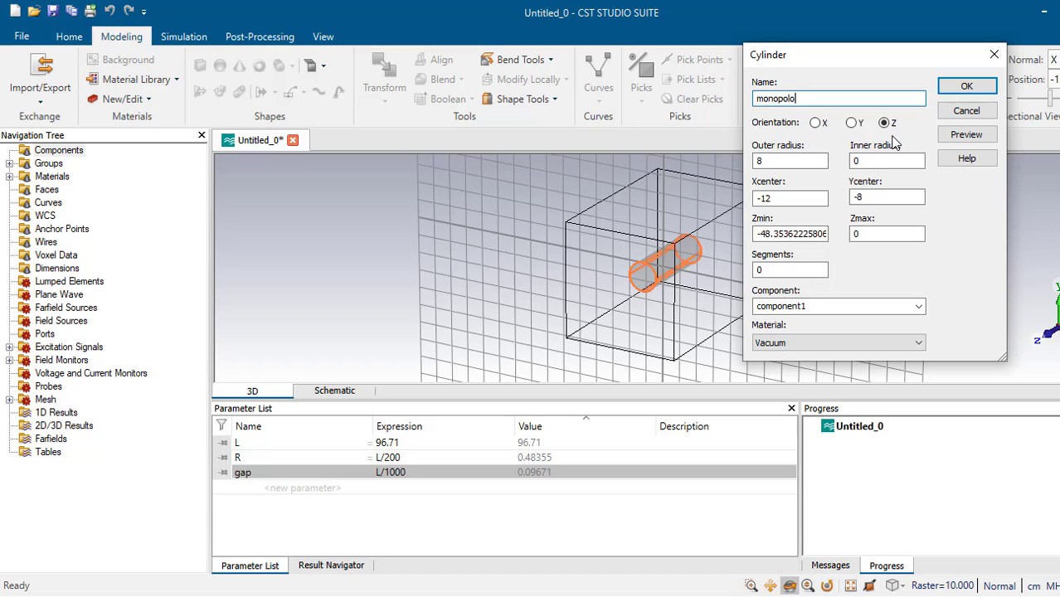
- Preview the cylinder in the Y and X orientations, then return it to Z and preview it again
{"action": "left_click", "coordinate": [853, 123]}
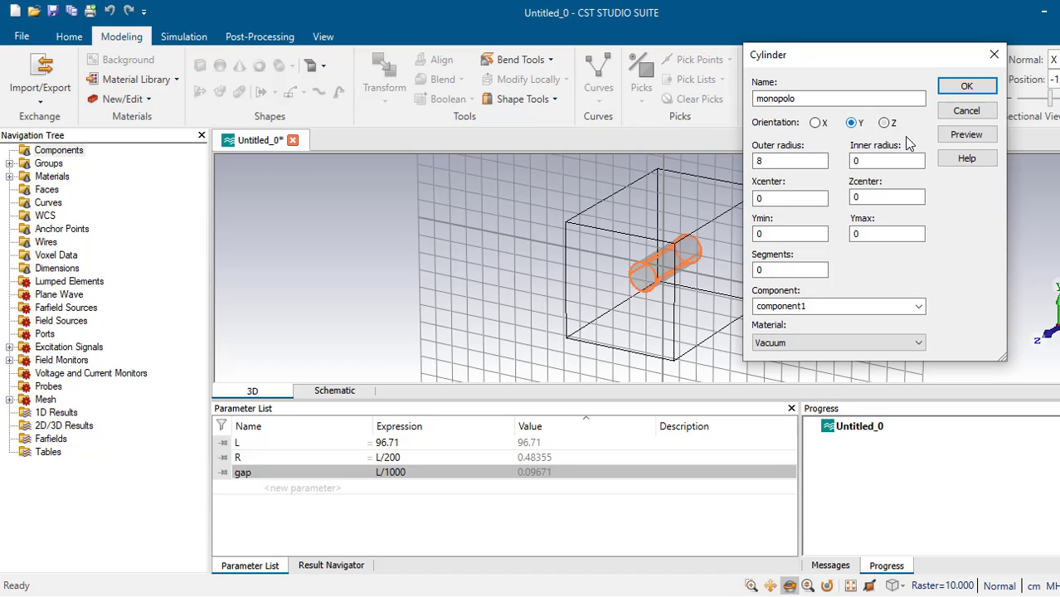
{"action": "left_click", "coordinate": [962, 136]}
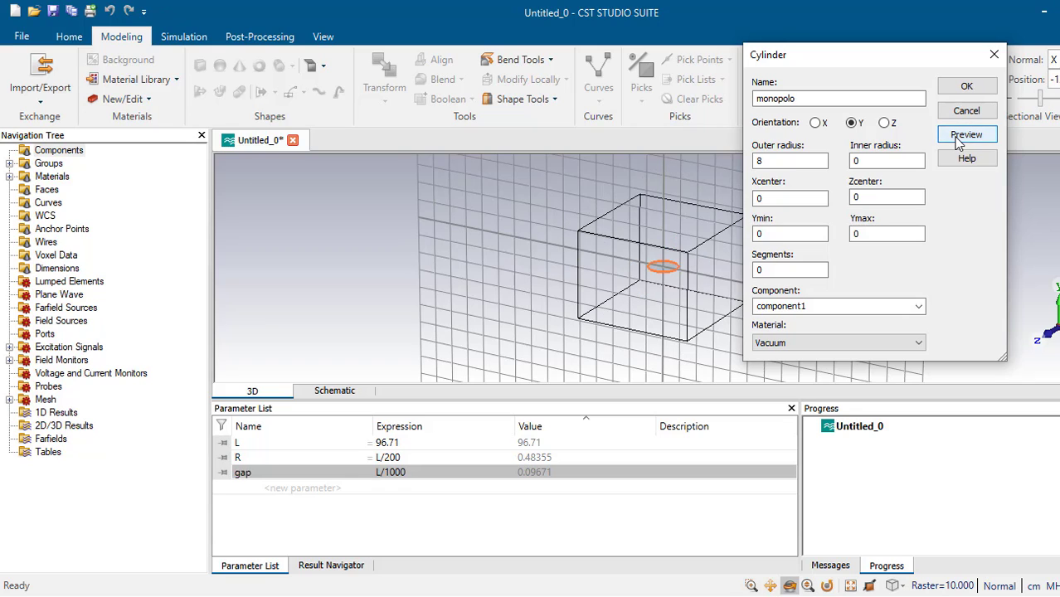
{"action": "left_click", "coordinate": [817, 124]}
{"action": "left_click", "coordinate": [965, 138]}
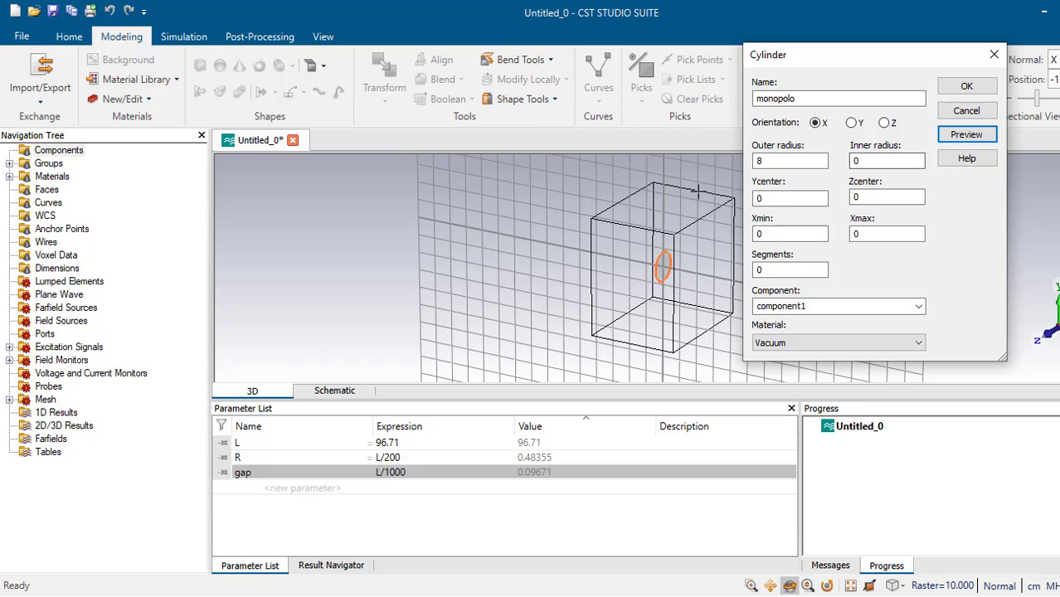
{"action": "left_click", "coordinate": [885, 123]}
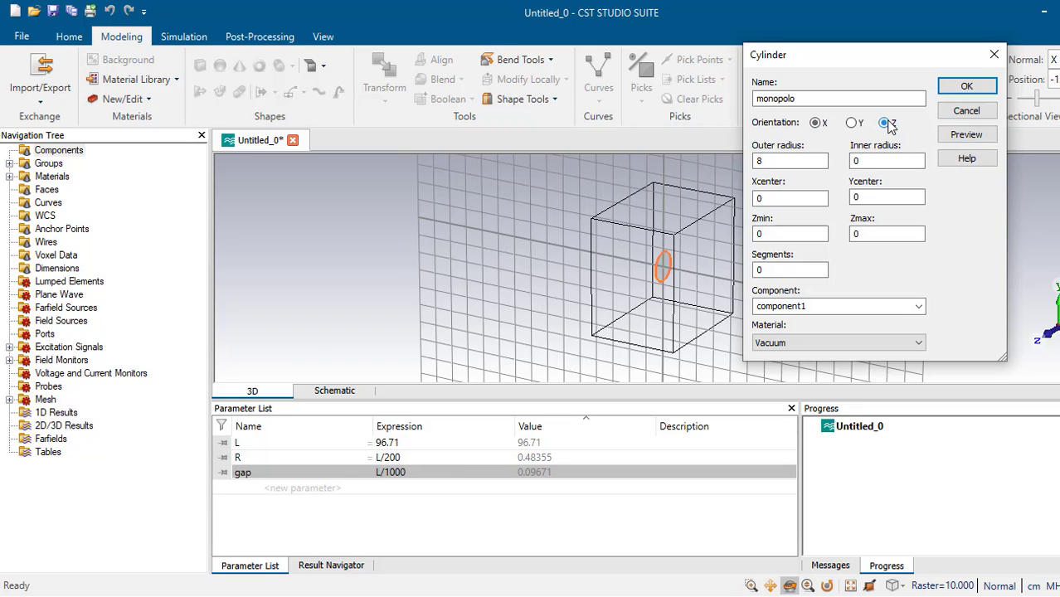
{"action": "left_click", "coordinate": [969, 138]}
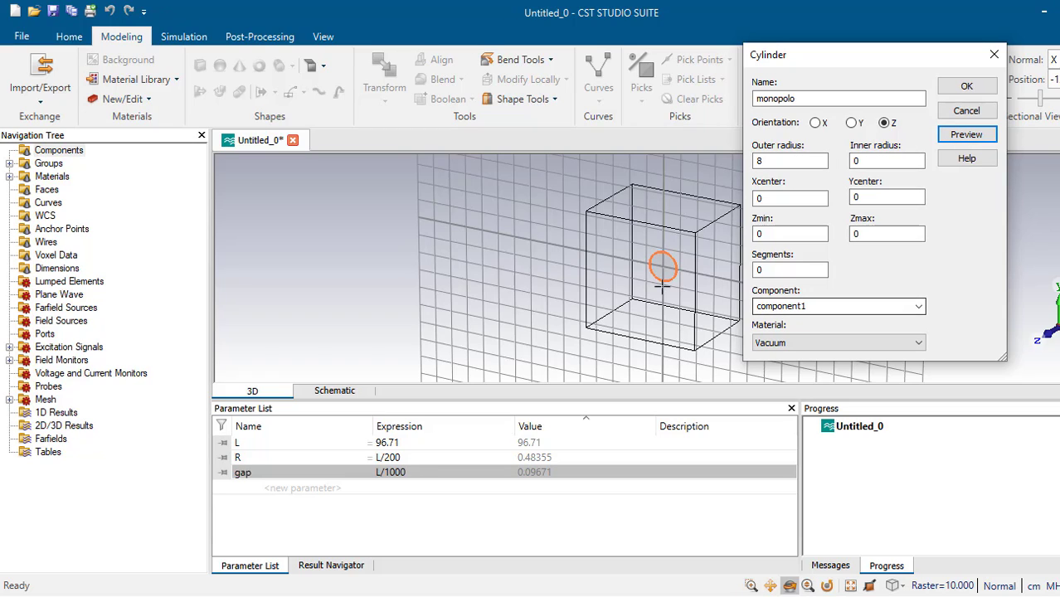
- Set the cylinder's outer radius to R and both its Xcenter and Ycenter to gap
{"action": "double_click", "coordinate": [808, 161]}
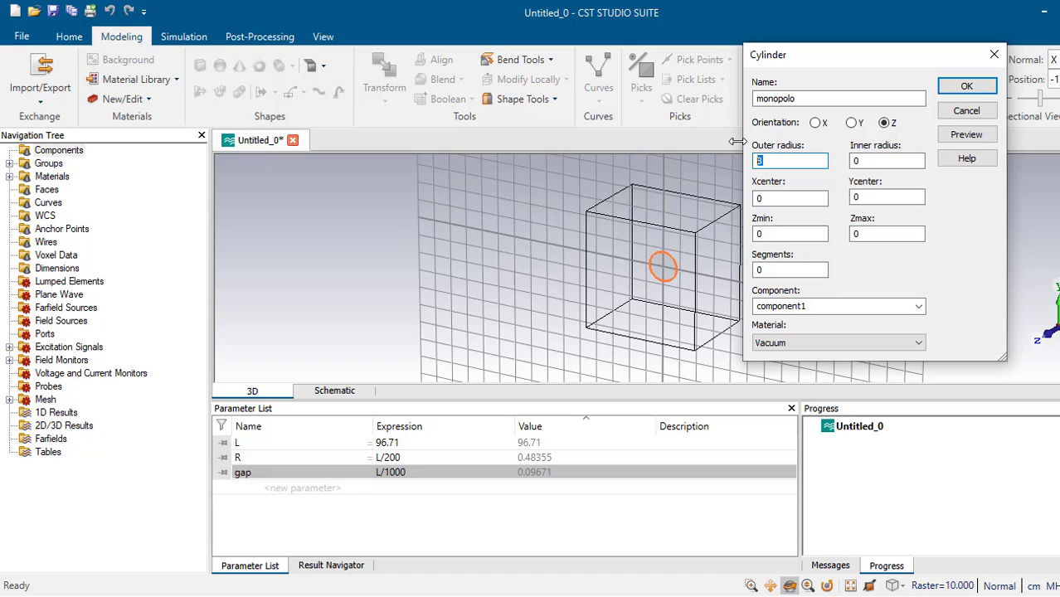
{"action": "type", "text": "R"}
{"action": "double_click", "coordinate": [801, 196]}
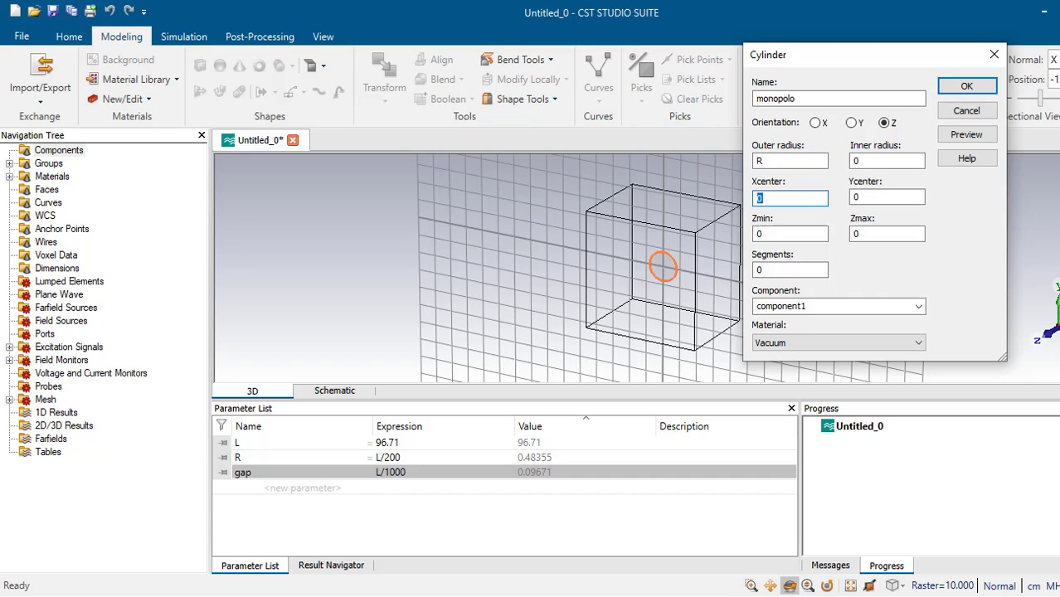
{"action": "type", "text": "gap"}
{"action": "key", "text": "Tab"}
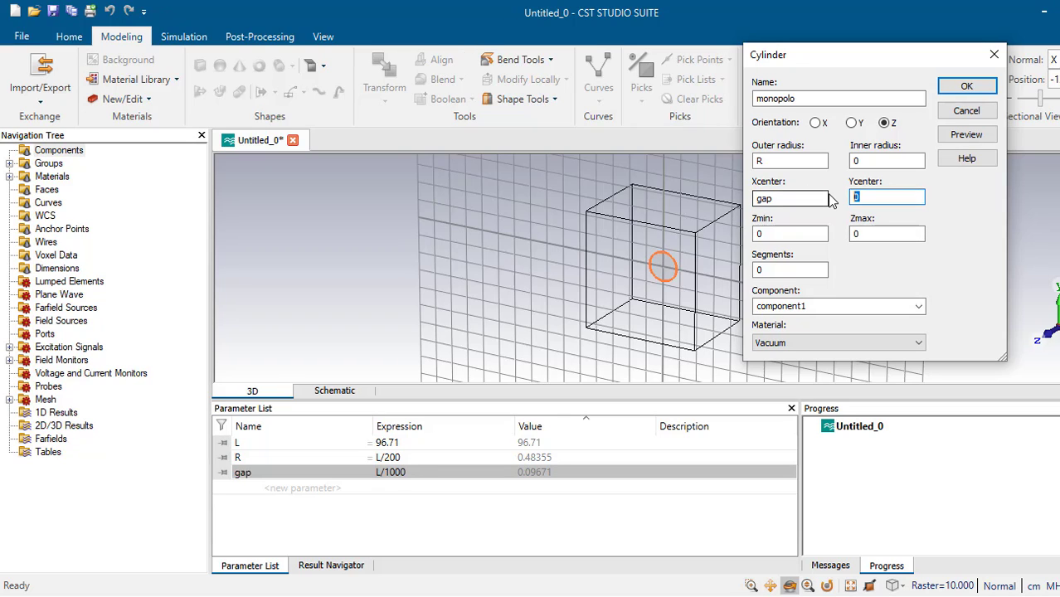
{"action": "type", "text": "gap"}
- Set the cylinder's Zmin to gap and its Zmax to gap+L/3
{"action": "left_click", "coordinate": [765, 234]}
{"action": "key", "text": "BackSpace"}
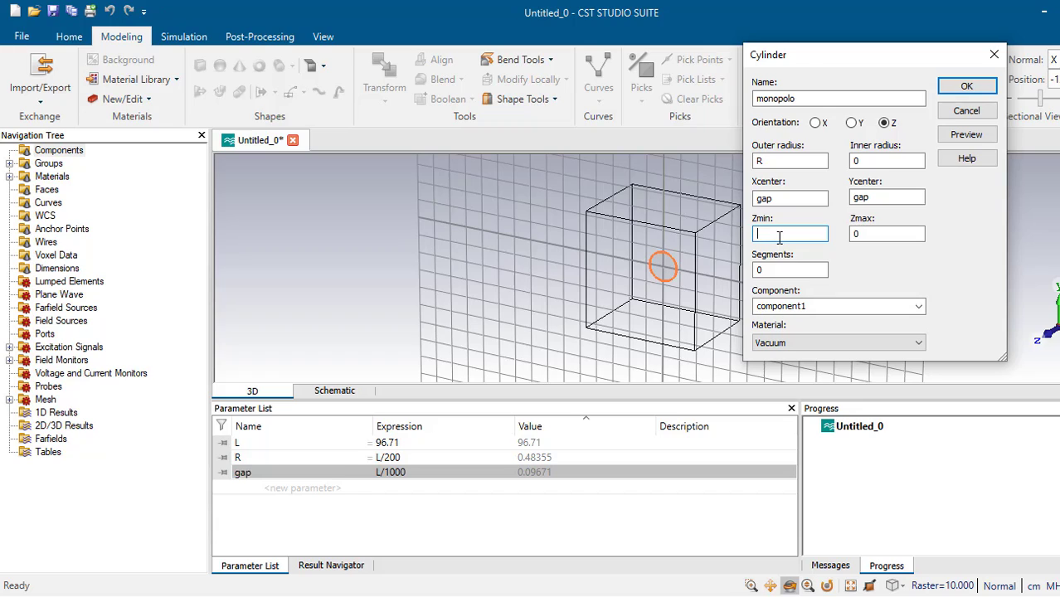
{"action": "type", "text": "gap"}
{"action": "key", "text": "Tab"}
{"action": "type", "text": "gap"}
{"action": "type", "text": "+L/"}
{"action": "type", "text": "3"}
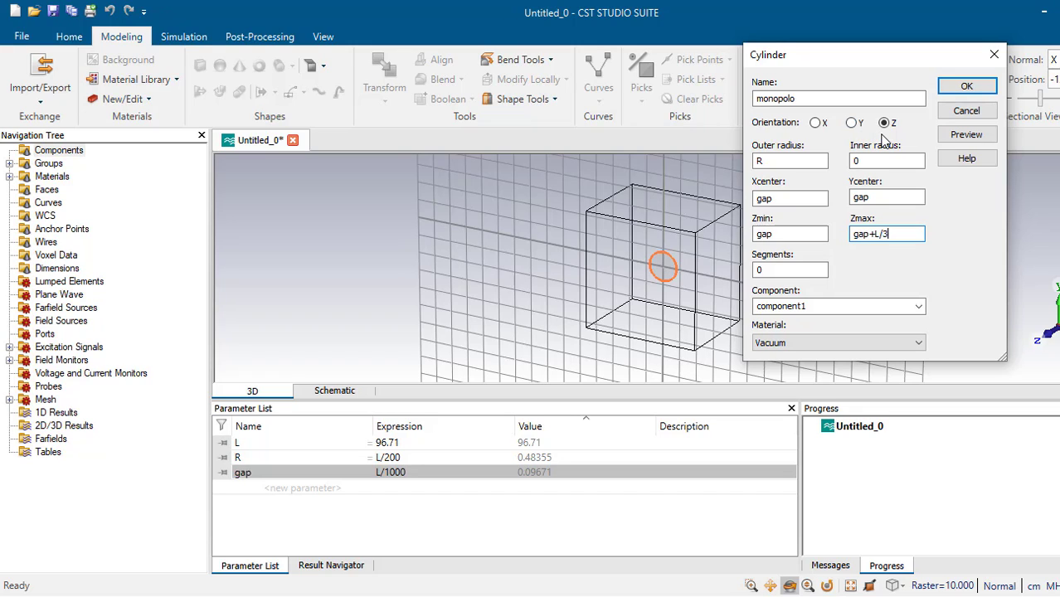
- Load FR-4 (loss free) from the material library as the cylinder's material, and create the monopolo cylinder after previewing it
{"action": "left_click", "coordinate": [803, 347]}
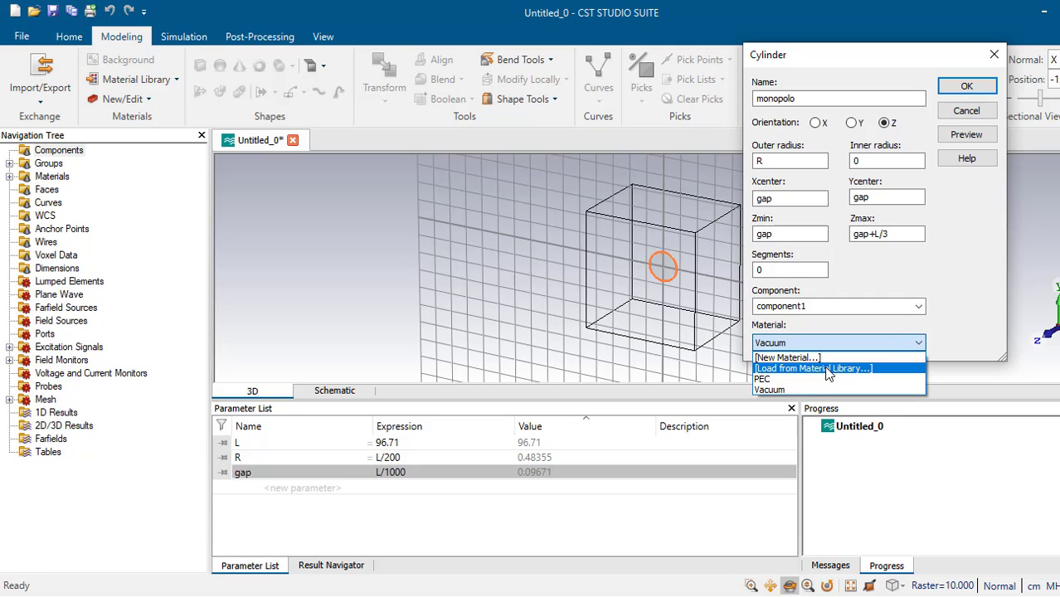
{"action": "left_click", "coordinate": [828, 370]}
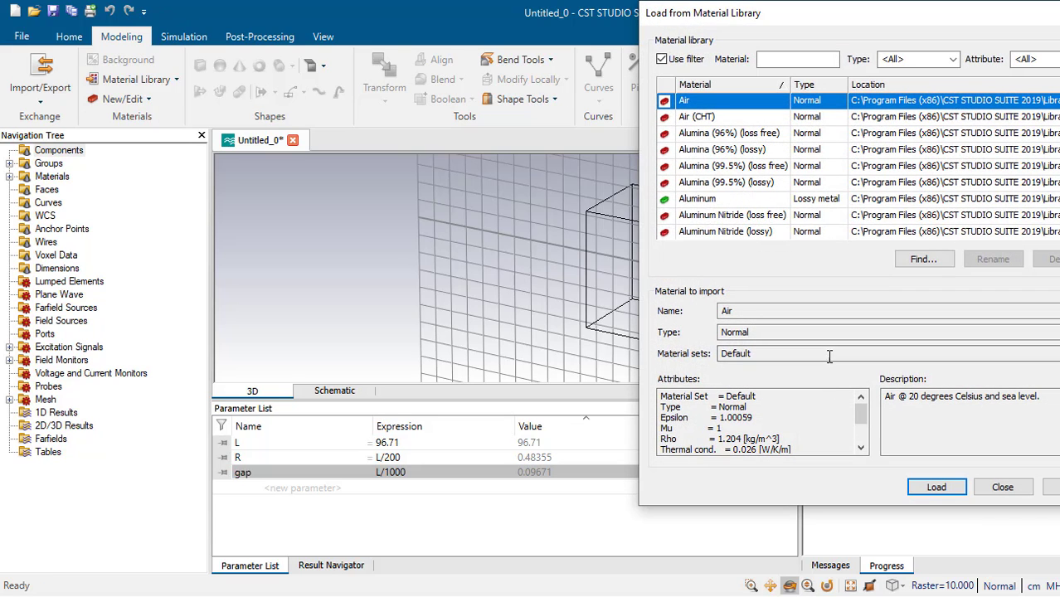
{"action": "left_click_drag", "start_coordinate": [876, 18], "coordinate": [710, 36]}
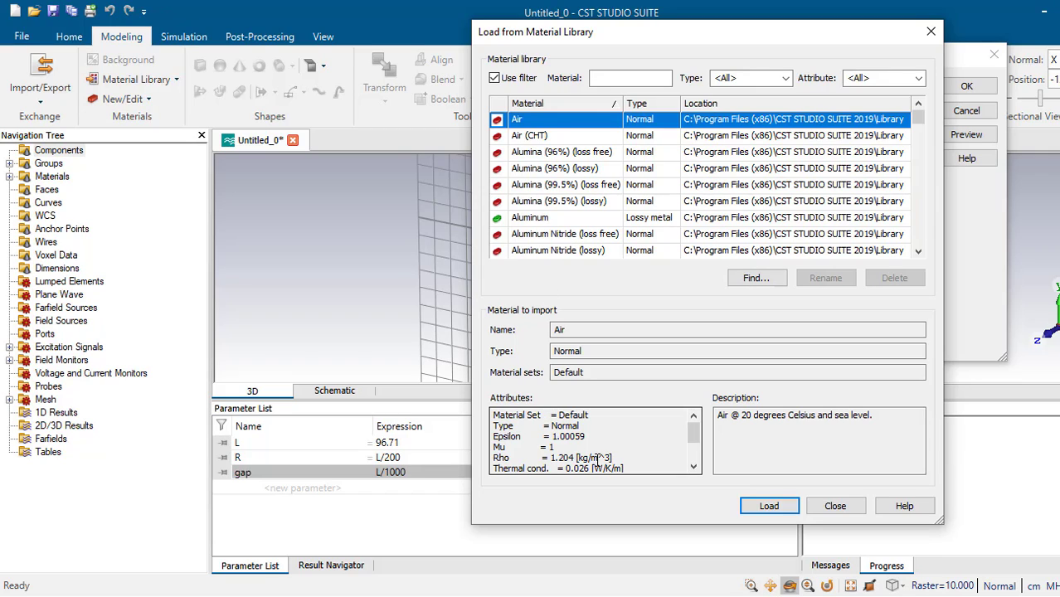
{"action": "left_click", "coordinate": [579, 204]}
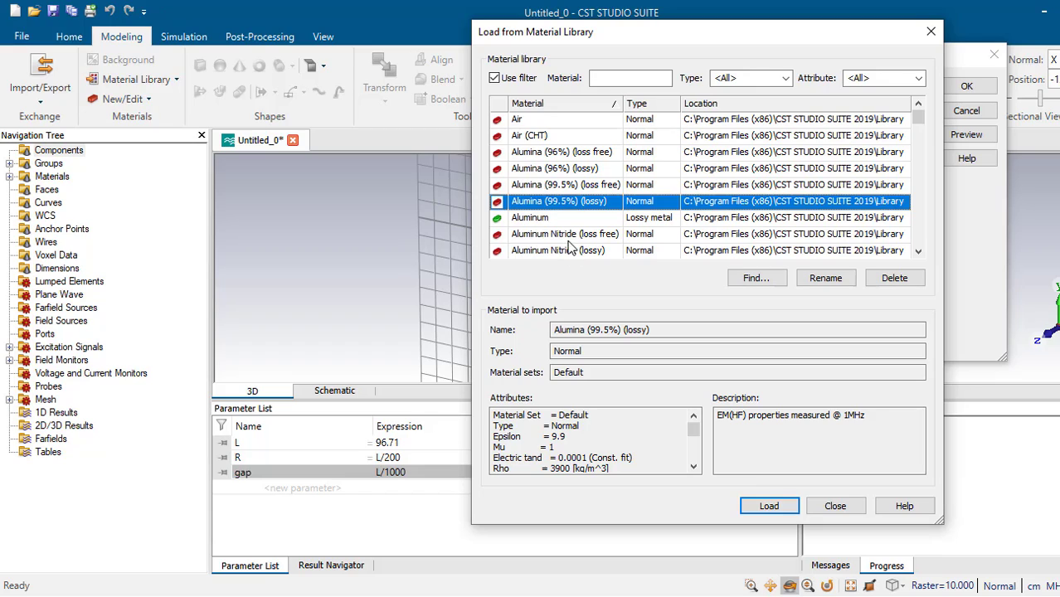
{"action": "left_click", "coordinate": [571, 239]}
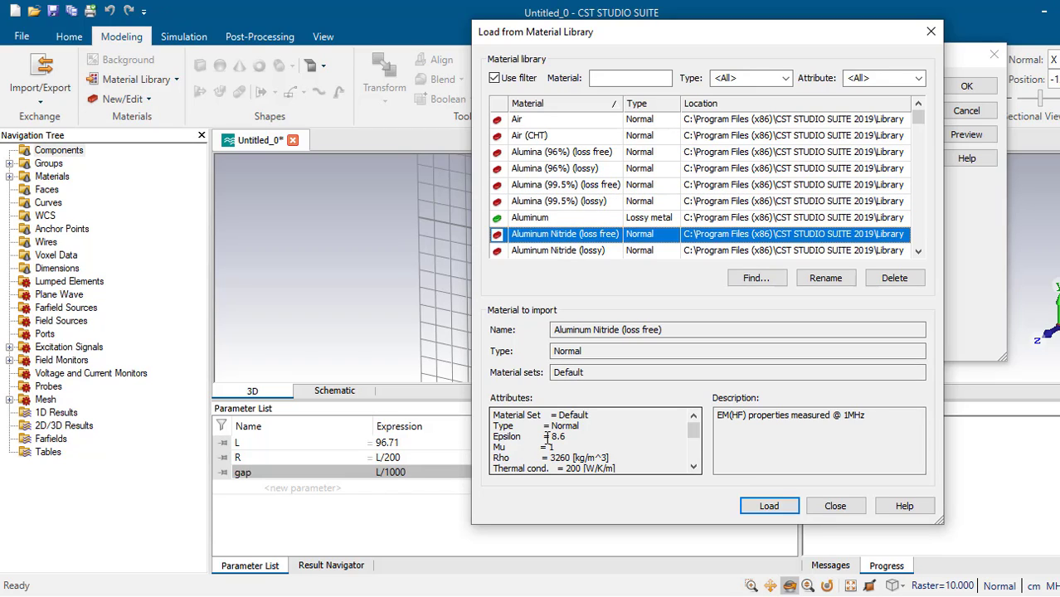
{"action": "left_click", "coordinate": [638, 79]}
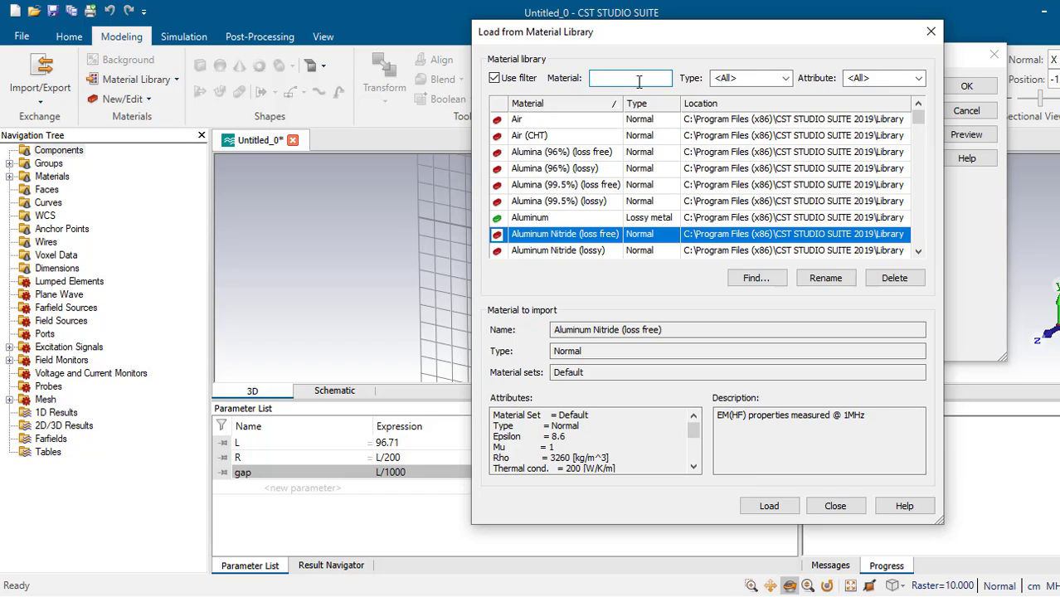
{"action": "type", "text": "fr"}
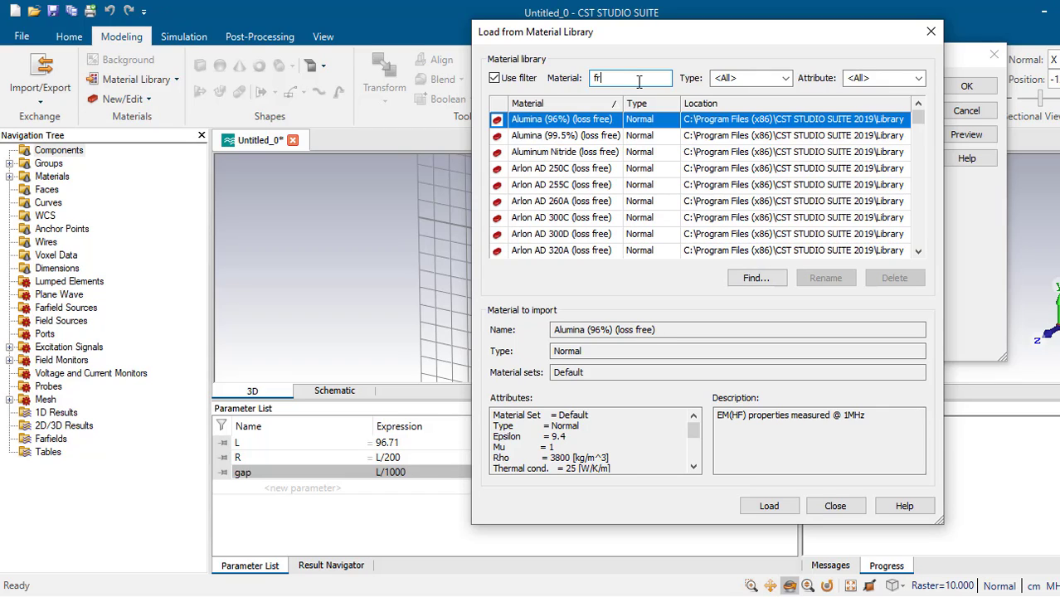
{"action": "type", "text": "-"}
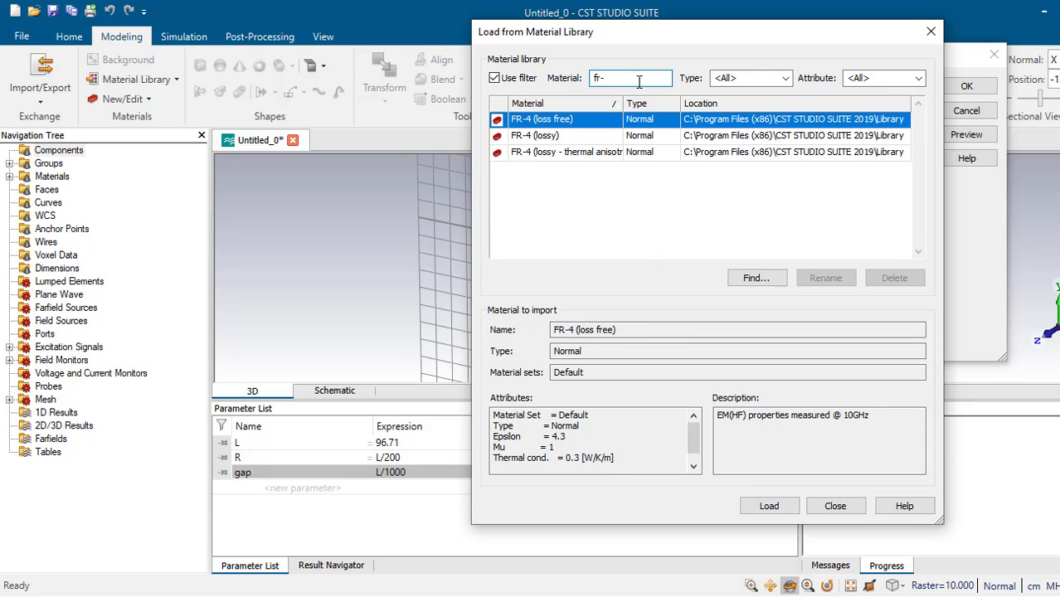
{"action": "left_click", "coordinate": [596, 123]}
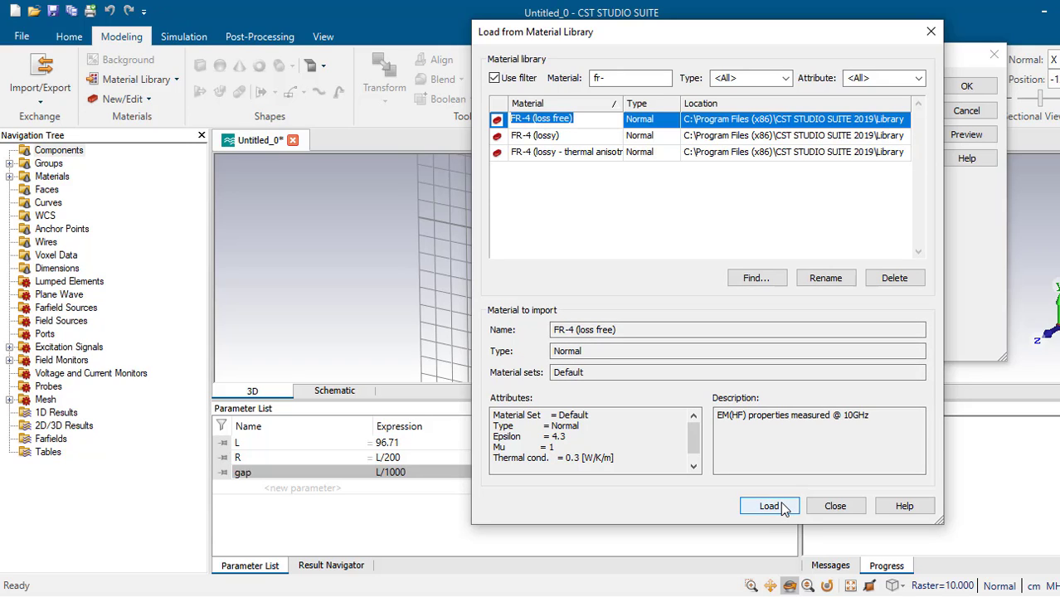
{"action": "left_click", "coordinate": [784, 508]}
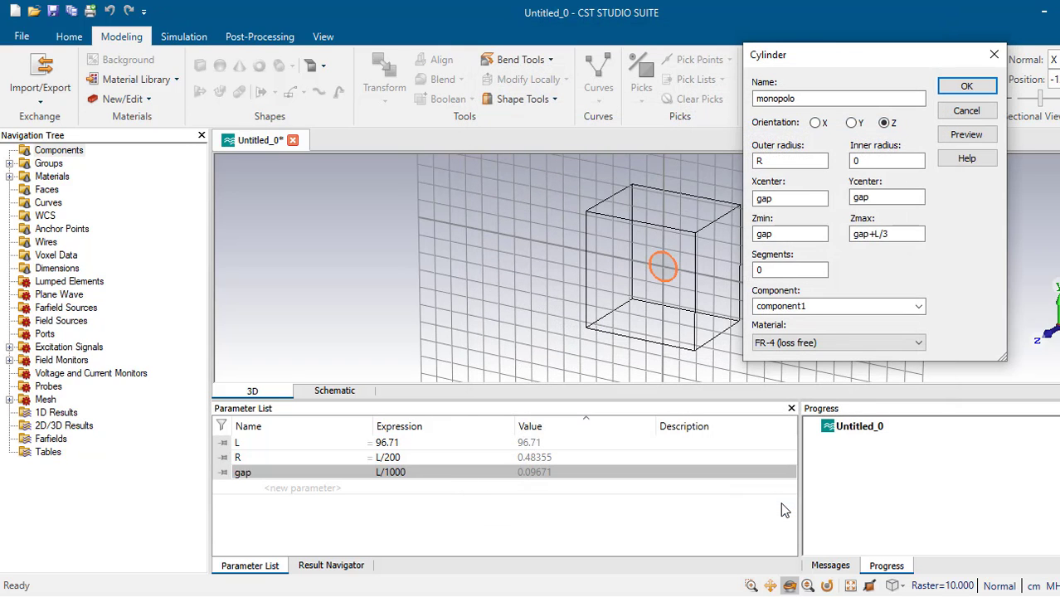
{"action": "left_click", "coordinate": [964, 136]}
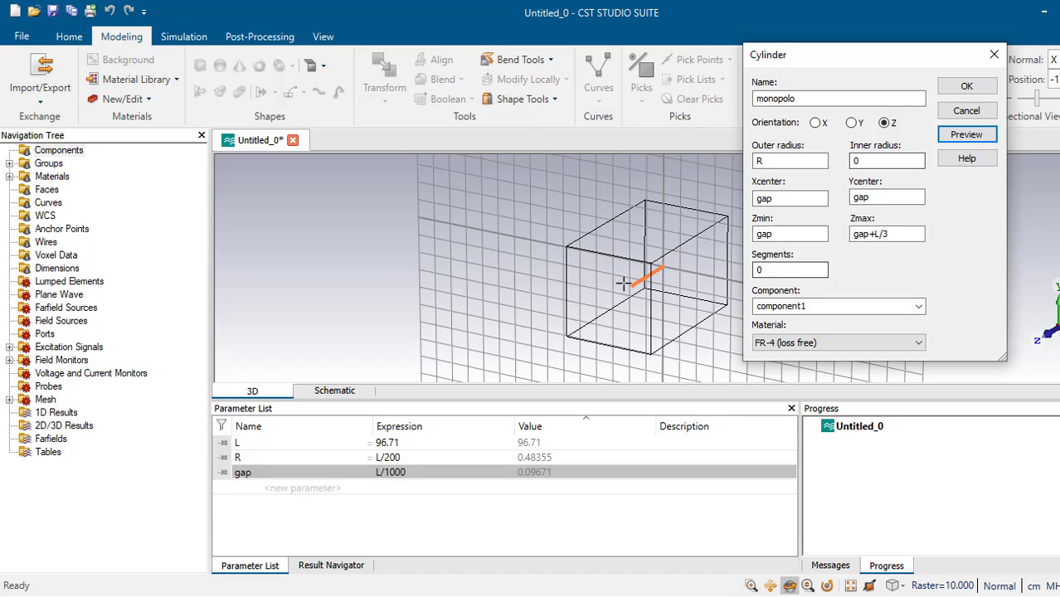
{"action": "left_click", "coordinate": [967, 88]}
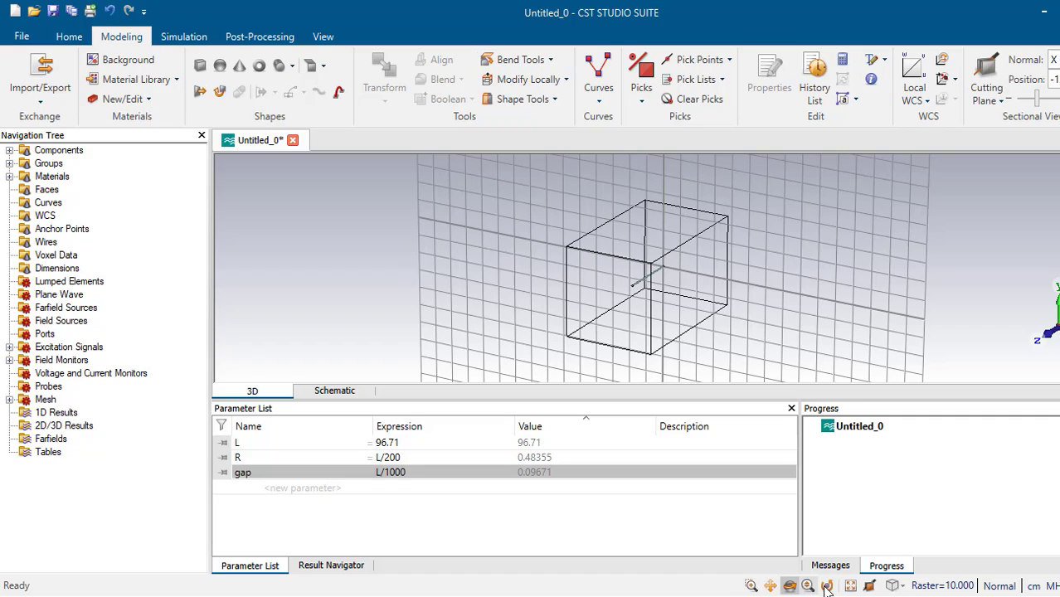
- Examine the position and orientation of the monopole cylinder within the bounding box from several angles, both close up and in full view
{"action": "left_click", "coordinate": [751, 586]}
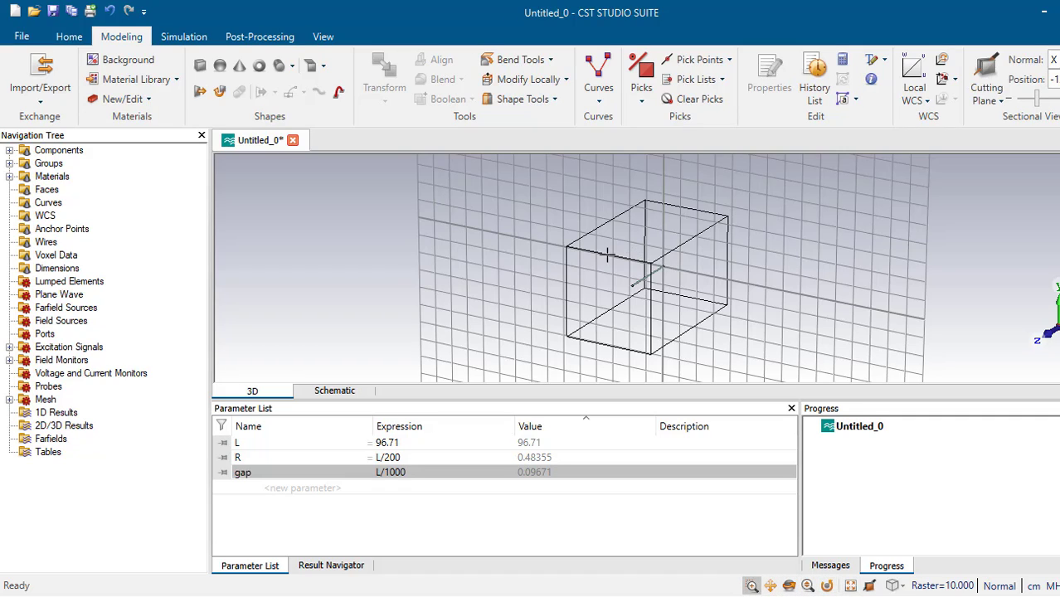
{"action": "left_click_drag", "start_coordinate": [608, 255], "coordinate": [695, 308]}
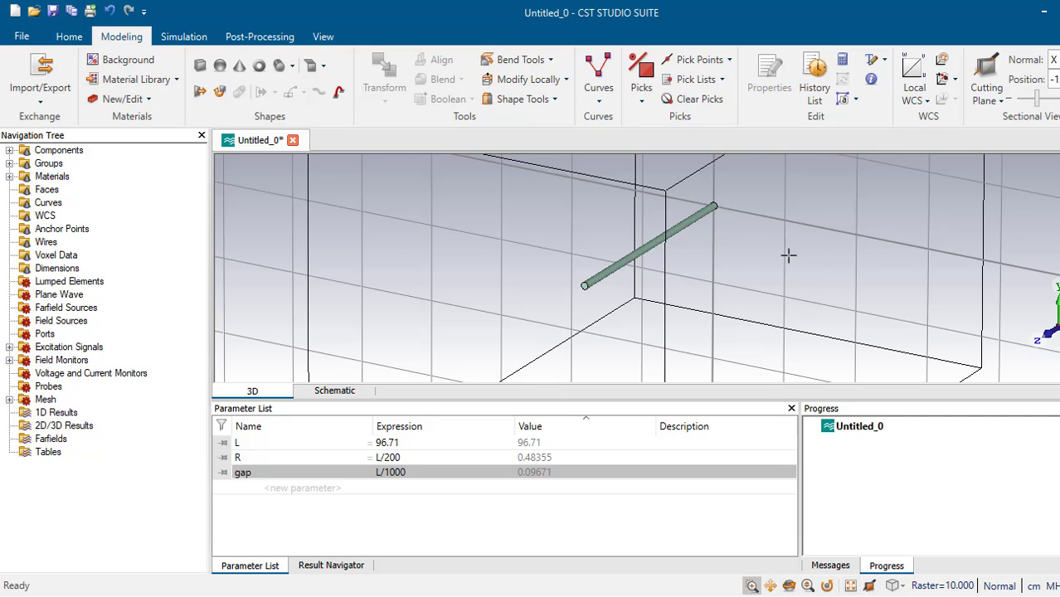
{"action": "left_click_drag", "start_coordinate": [798, 262], "coordinate": [639, 359]}
{"action": "left_click_drag", "start_coordinate": [552, 230], "coordinate": [844, 314]}
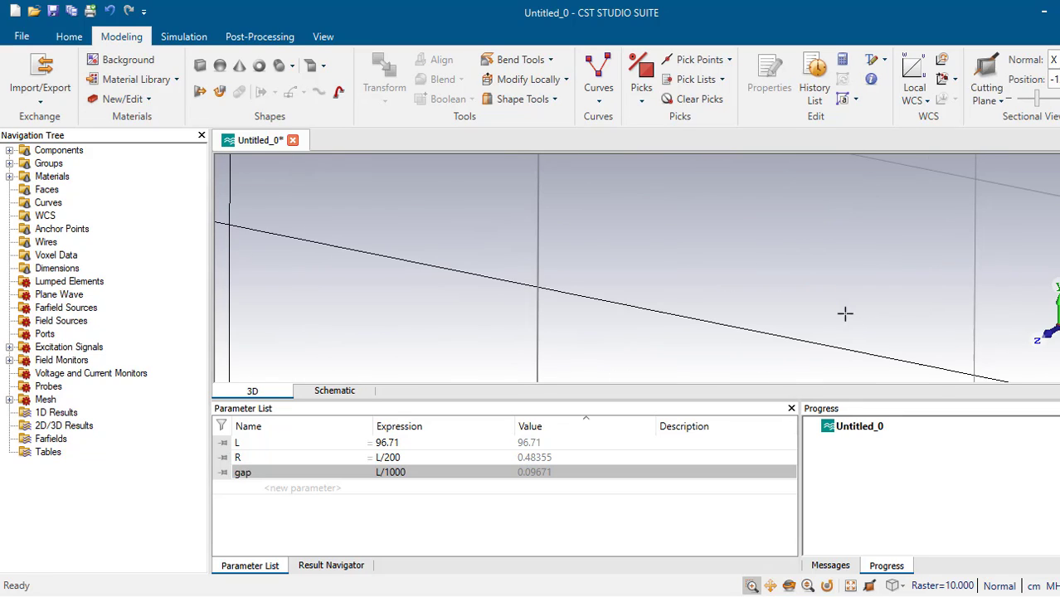
{"action": "left_click", "coordinate": [851, 586]}
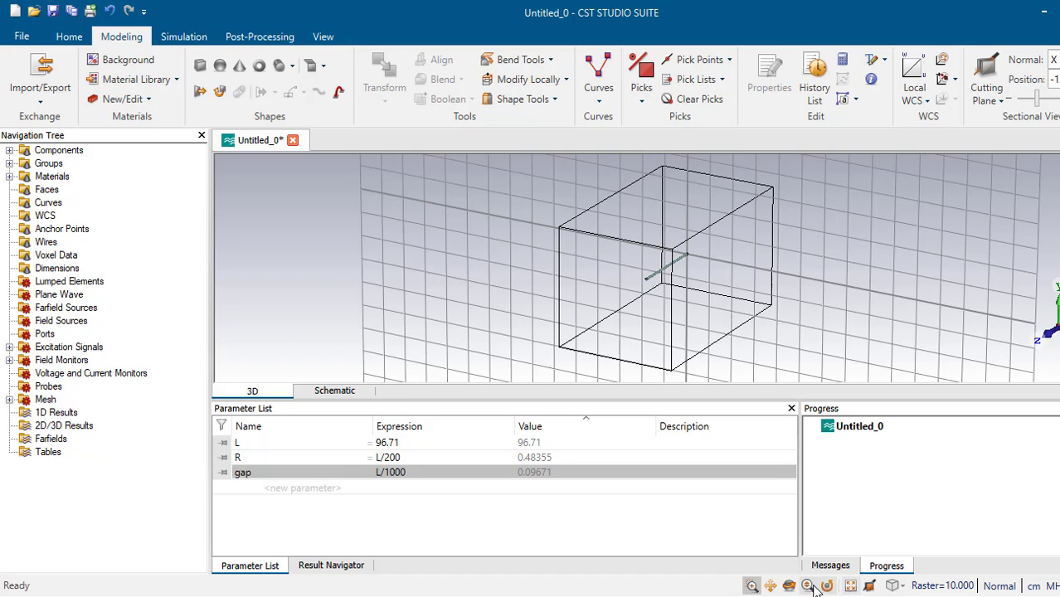
{"action": "left_click", "coordinate": [827, 586]}
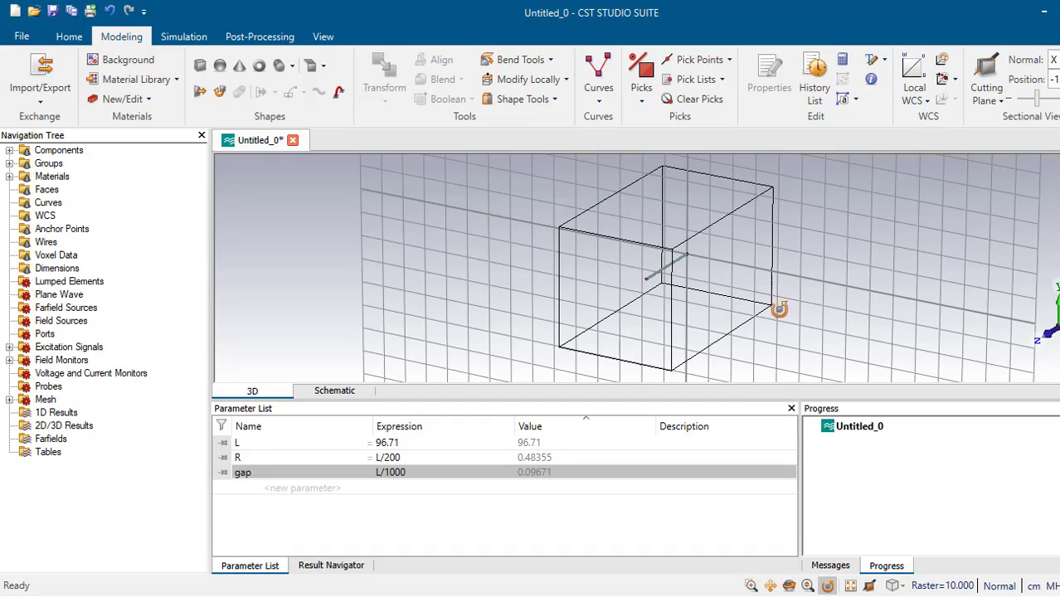
{"action": "left_click_drag", "start_coordinate": [776, 308], "coordinate": [561, 267]}
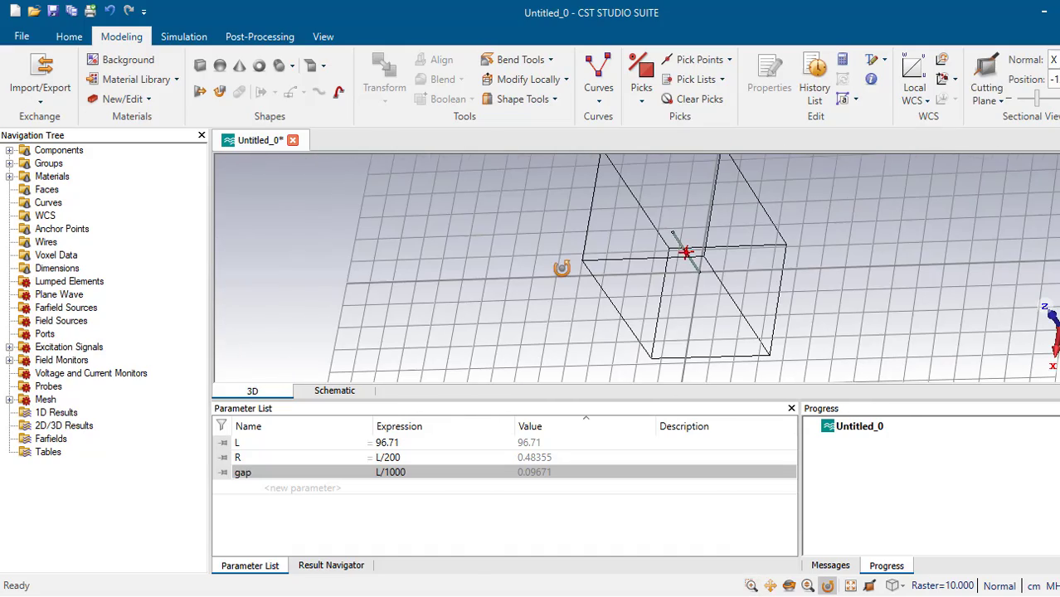
{"action": "left_click", "coordinate": [808, 586]}
{"action": "left_click_drag", "start_coordinate": [757, 284], "coordinate": [805, 373]}
{"action": "left_click", "coordinate": [771, 587]}
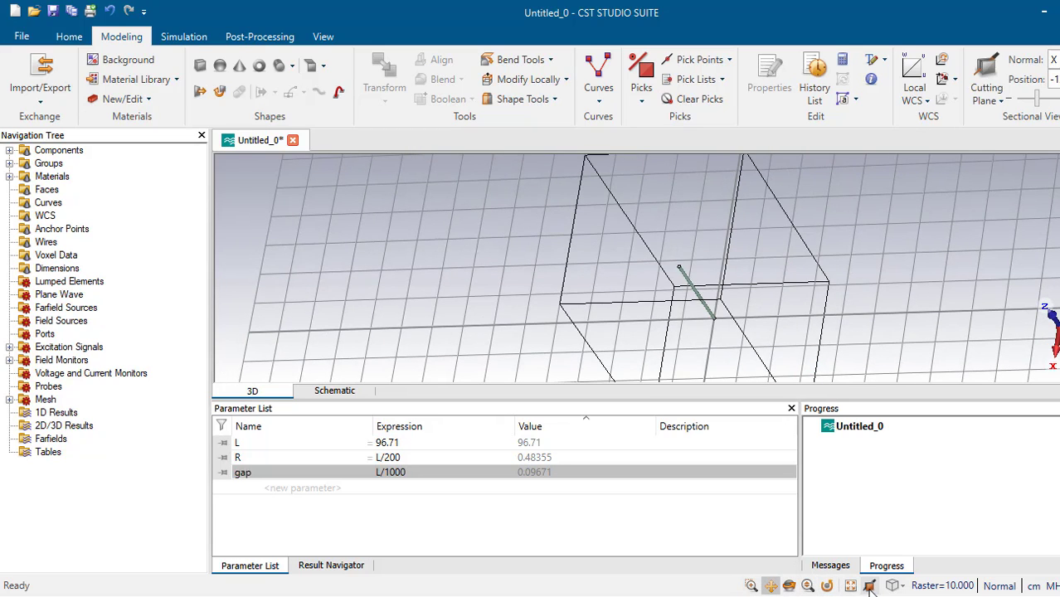
{"action": "left_click", "coordinate": [851, 587]}
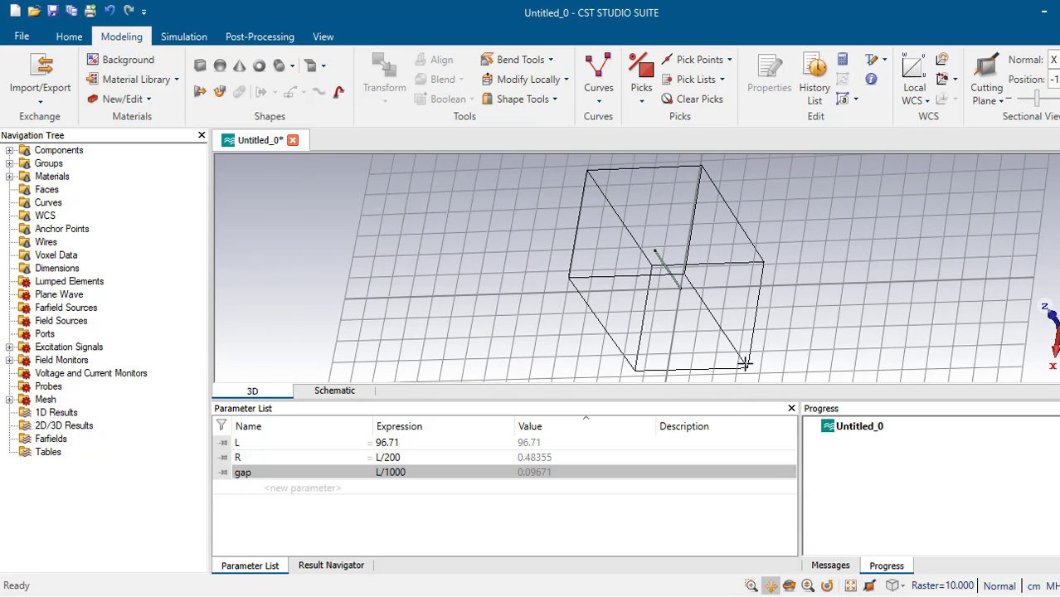
{"action": "left_click", "coordinate": [789, 586]}
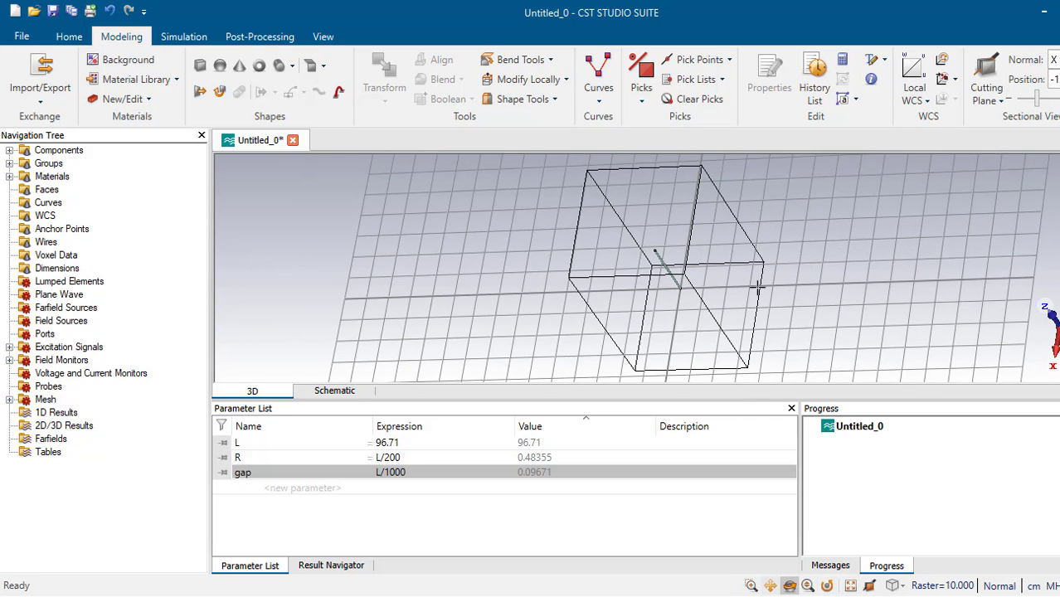
{"action": "left_click_drag", "start_coordinate": [757, 286], "coordinate": [521, 371]}
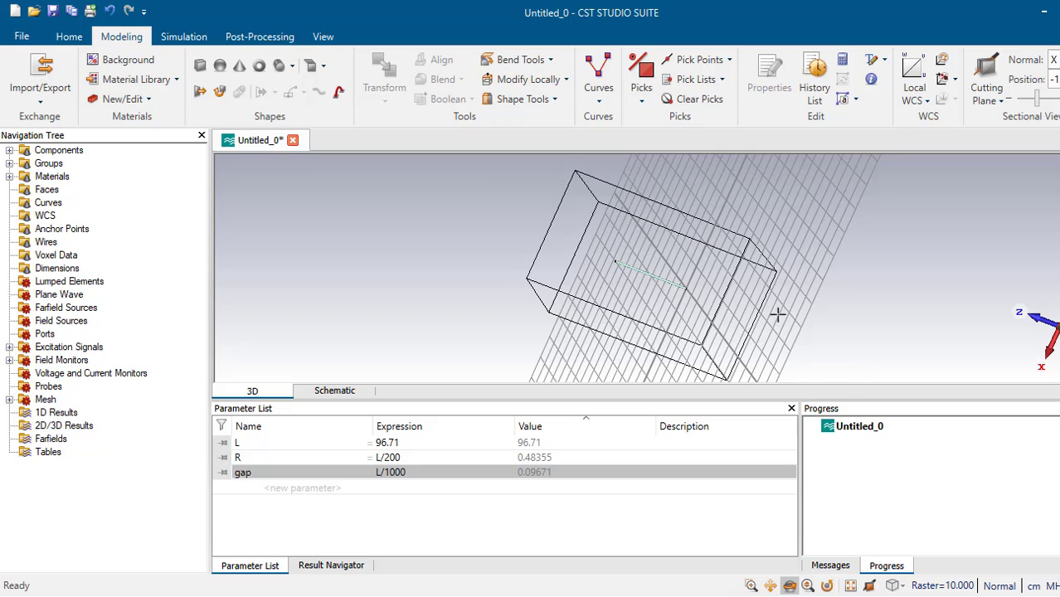
{"action": "left_click_drag", "start_coordinate": [778, 315], "coordinate": [551, 257]}
{"action": "left_click_drag", "start_coordinate": [911, 408], "coordinate": [802, 352]}
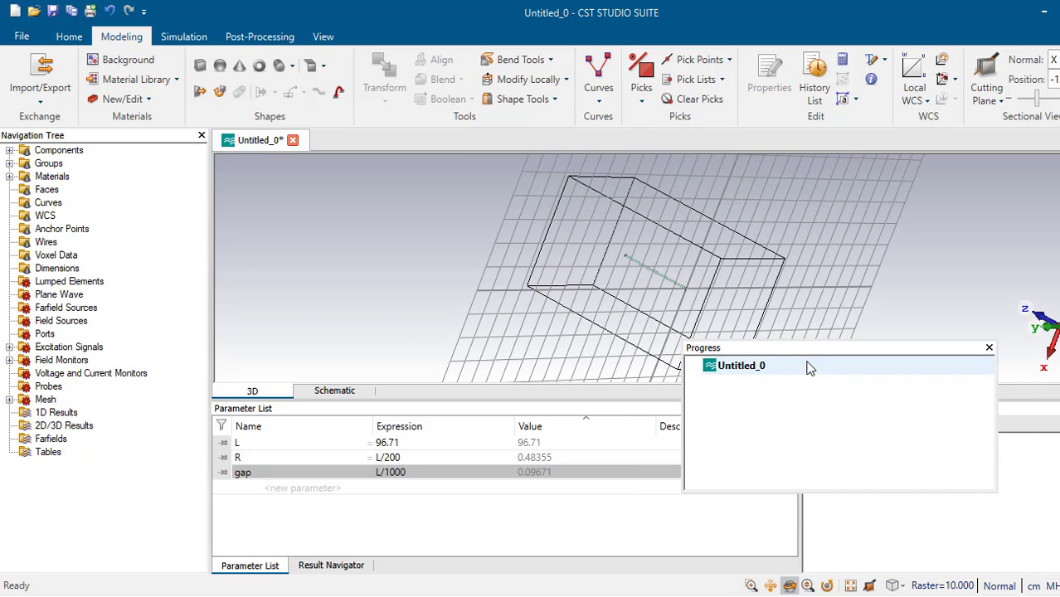
{"action": "left_click_drag", "start_coordinate": [919, 350], "coordinate": [1039, 463]}
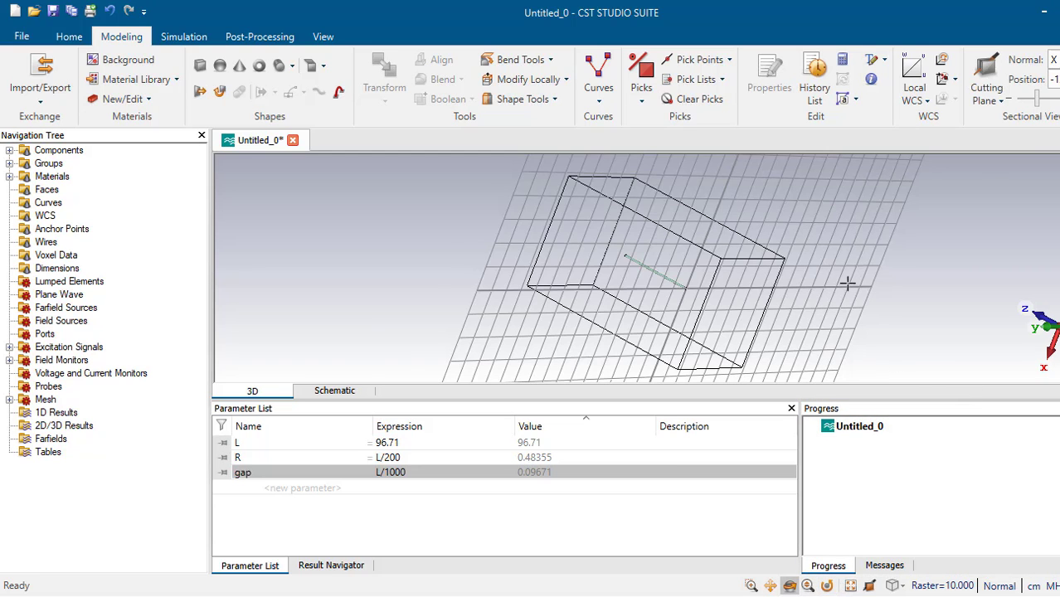
{"action": "left_click_drag", "start_coordinate": [847, 283], "coordinate": [669, 220]}
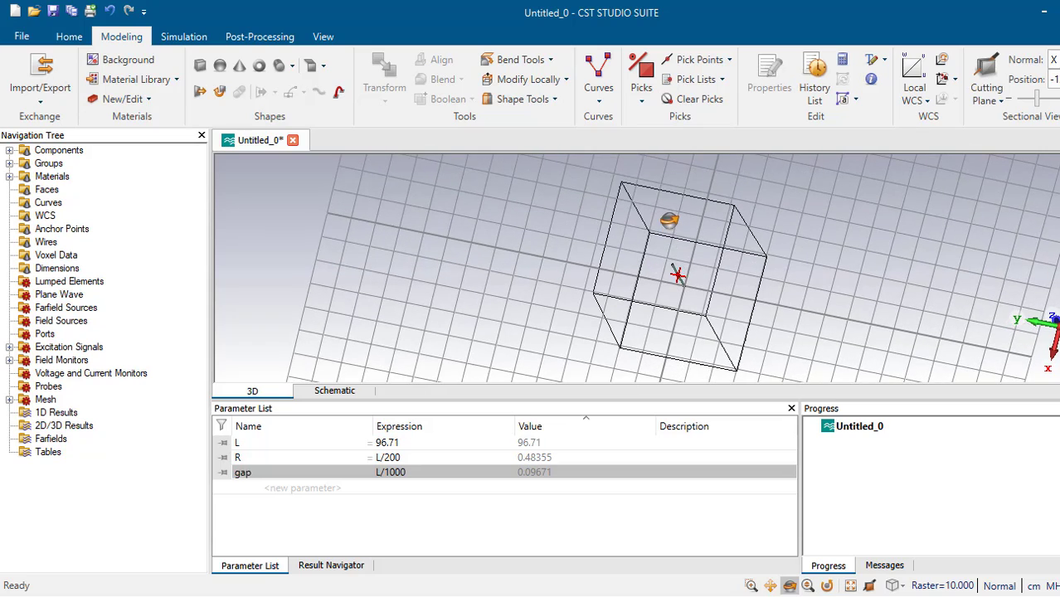
{"action": "left_click_drag", "start_coordinate": [855, 362], "coordinate": [846, 304]}
{"action": "scroll", "coordinate": [752, 316], "scroll_direction": "down", "scroll_amount": 3}
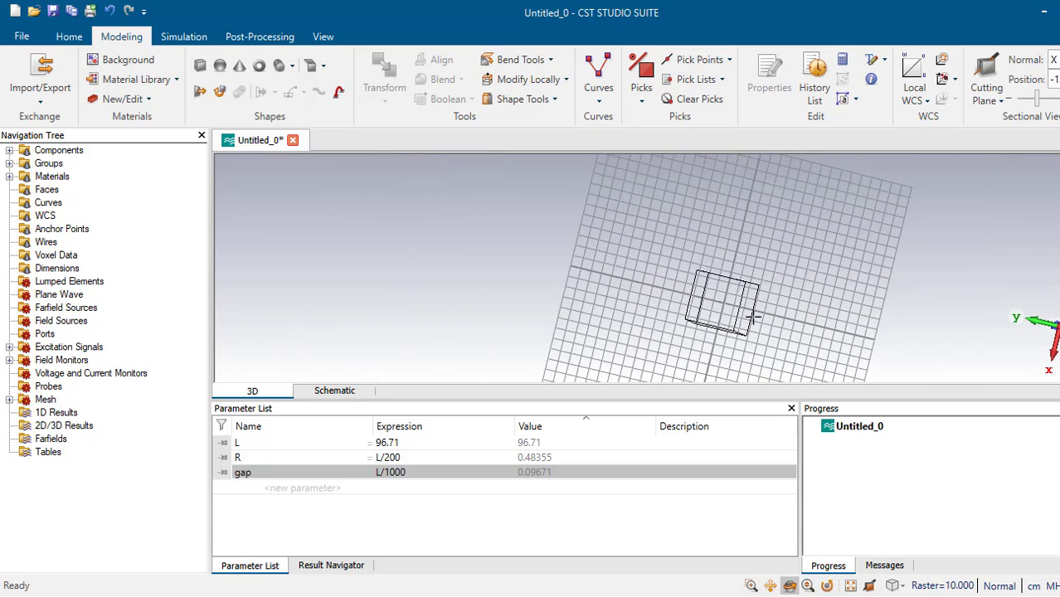
- Pick the circle center of the monopole cylinder's end face at the origin
{"action": "scroll", "coordinate": [752, 317], "scroll_direction": "up", "scroll_amount": 6}
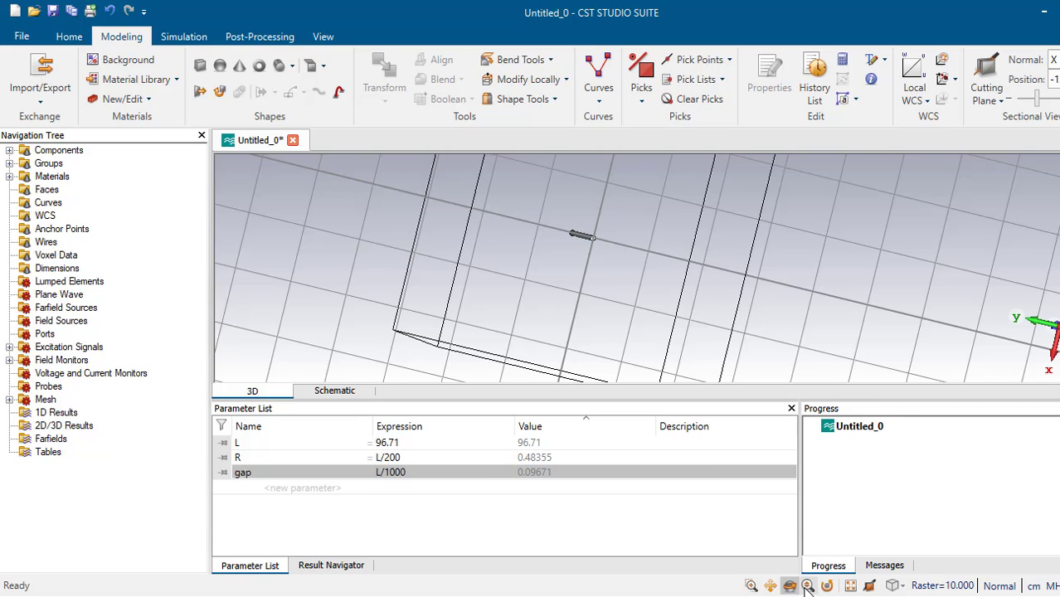
{"action": "left_click", "coordinate": [771, 587]}
{"action": "left_click_drag", "start_coordinate": [606, 246], "coordinate": [674, 277]}
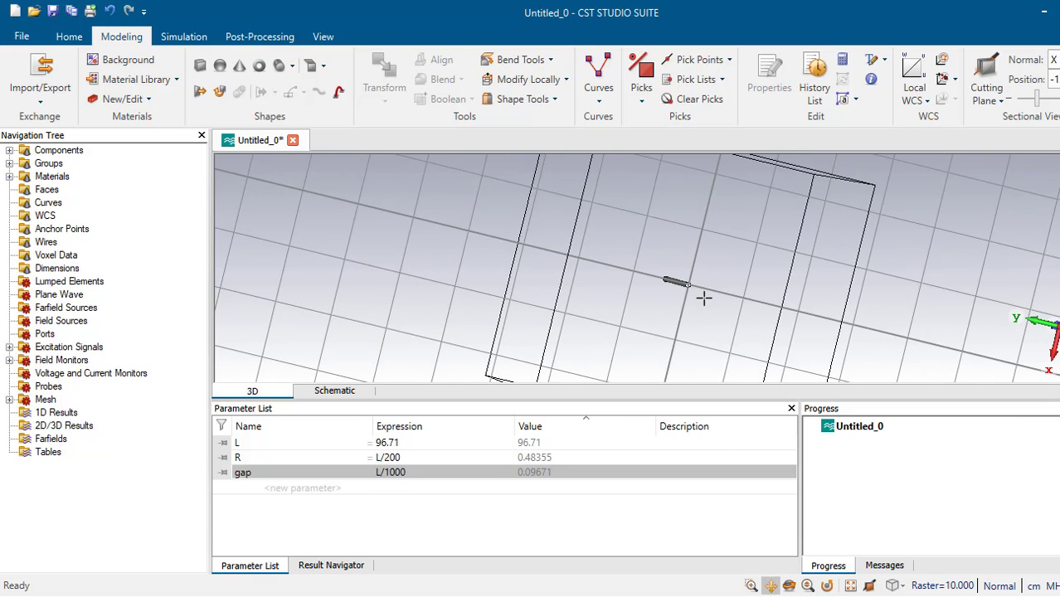
{"action": "scroll", "coordinate": [703, 297], "scroll_direction": "up", "scroll_amount": 5}
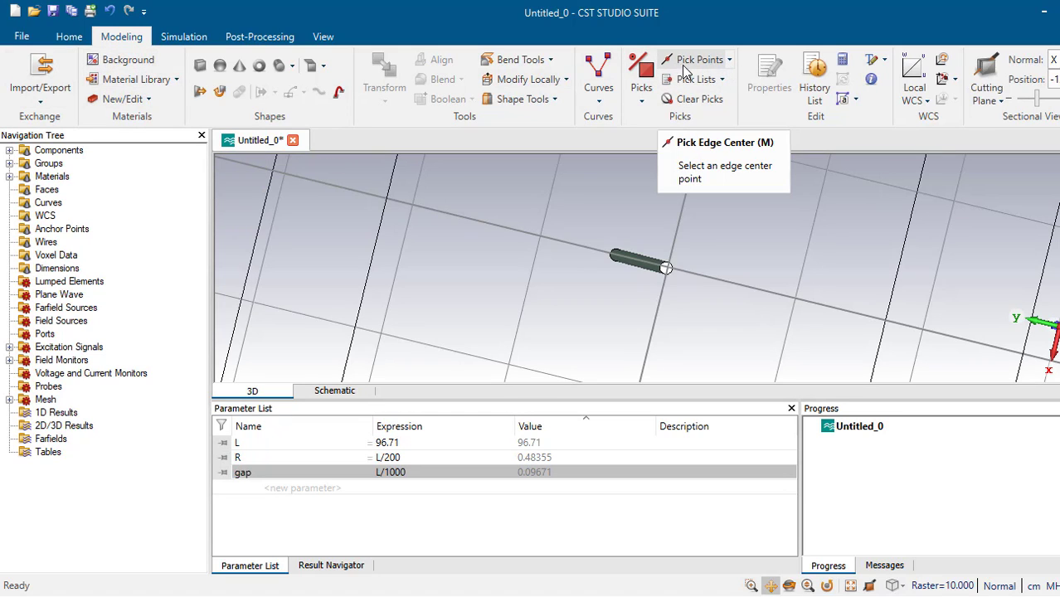
{"action": "left_click", "coordinate": [730, 62]}
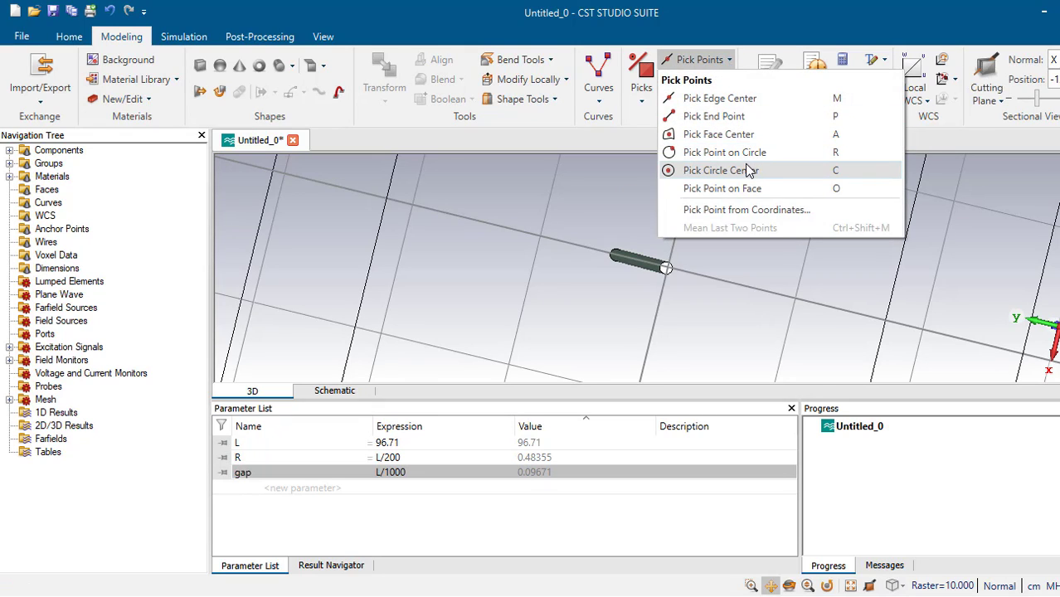
{"action": "left_click", "coordinate": [817, 172]}
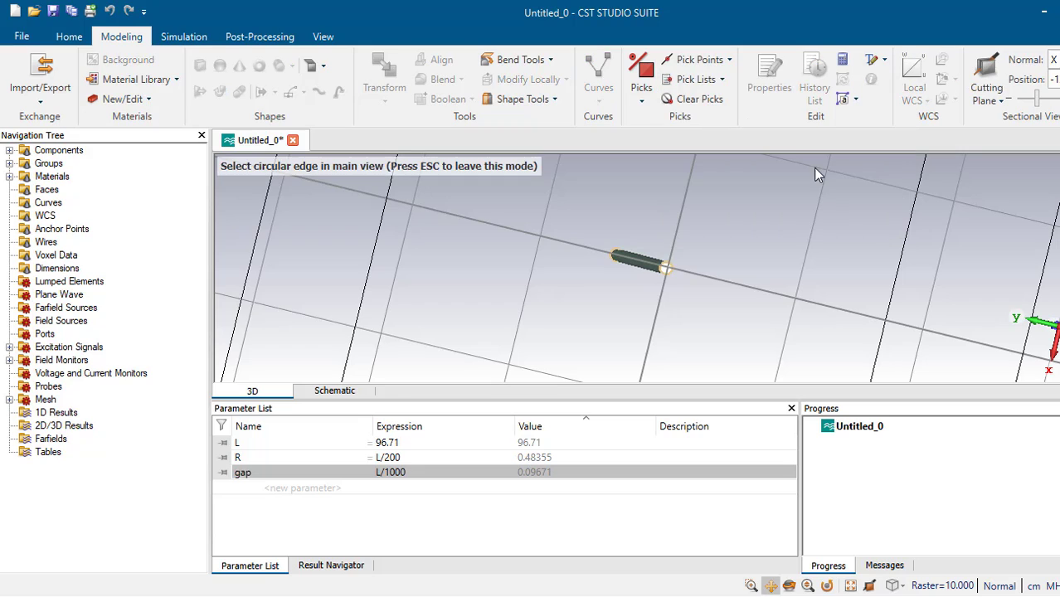
{"action": "left_click", "coordinate": [668, 268]}
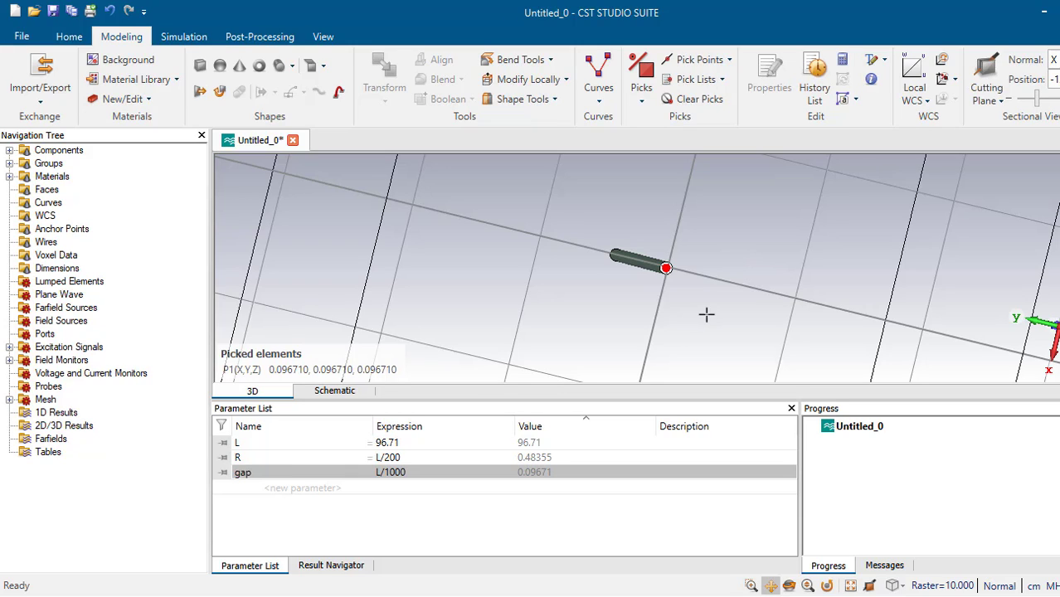
- Start a discrete edge port of the Current type at the picked point and set its current to 0.5 A
{"action": "left_click", "coordinate": [186, 39]}
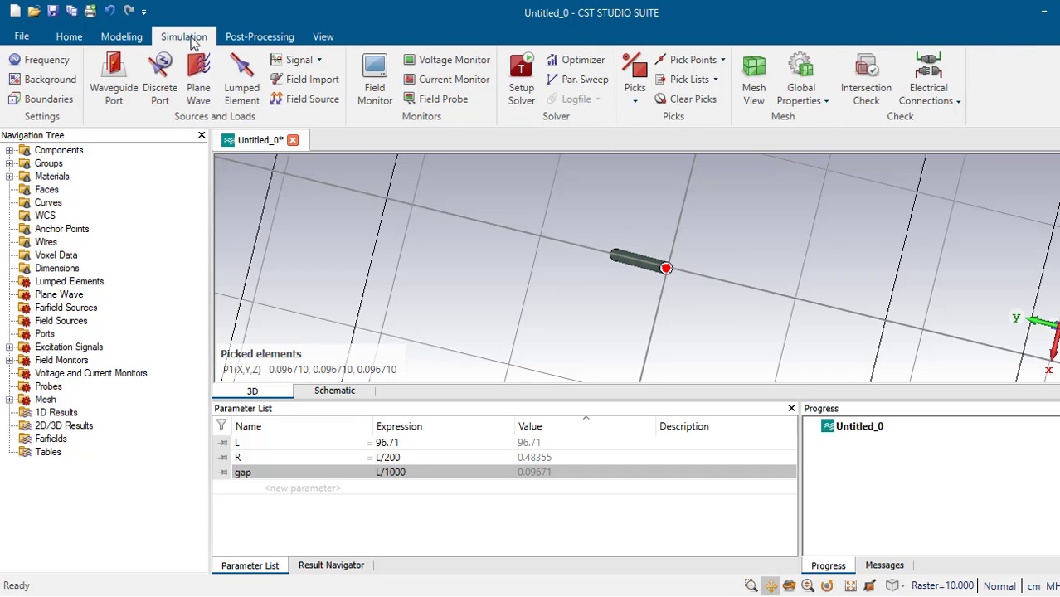
{"action": "left_click", "coordinate": [161, 96]}
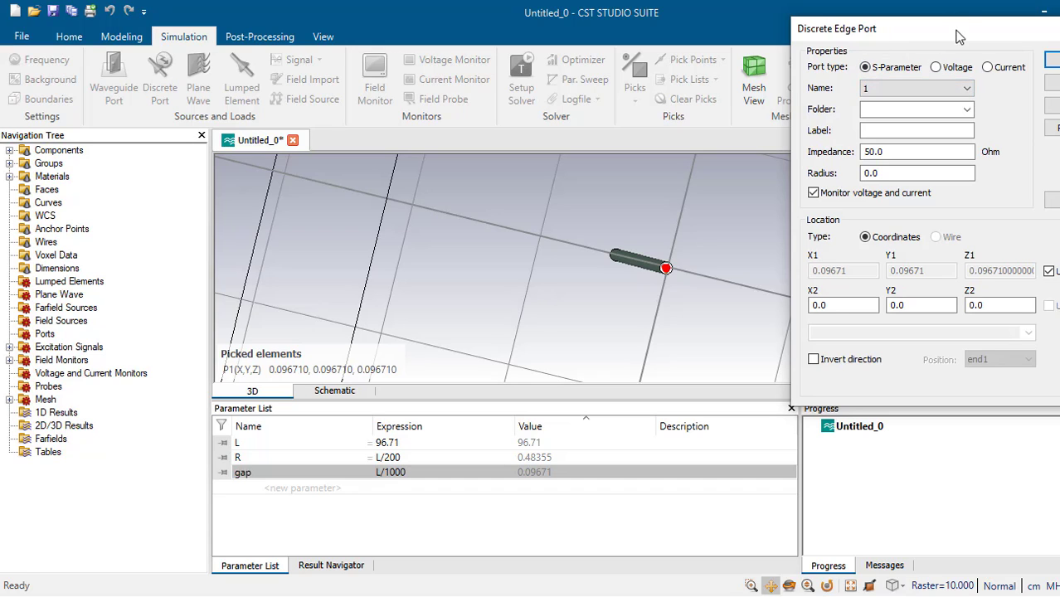
{"action": "left_click_drag", "start_coordinate": [957, 37], "coordinate": [888, 35]}
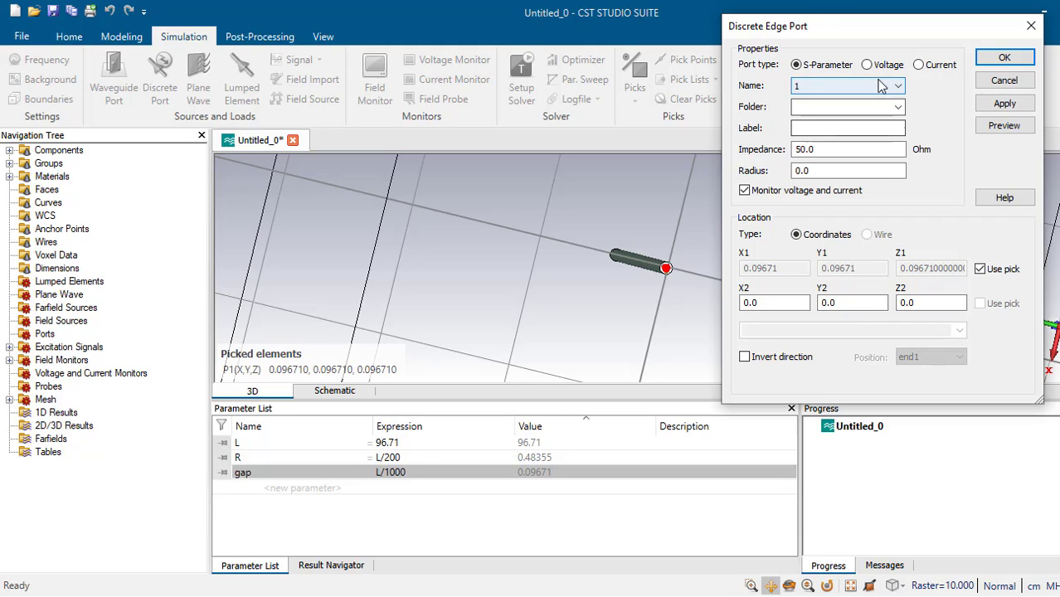
{"action": "left_click", "coordinate": [920, 70]}
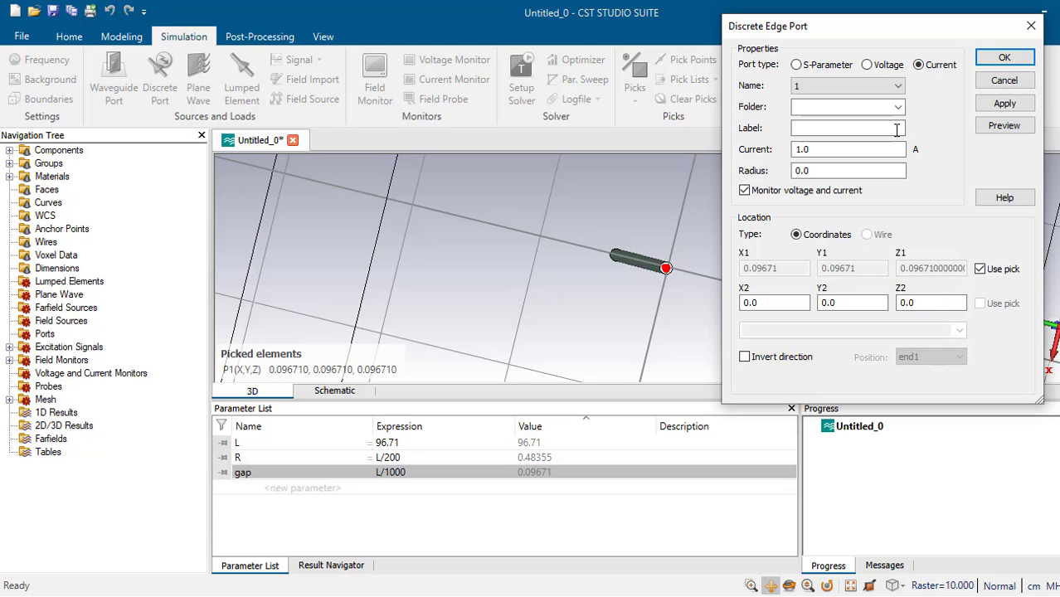
{"action": "left_click", "coordinate": [896, 130]}
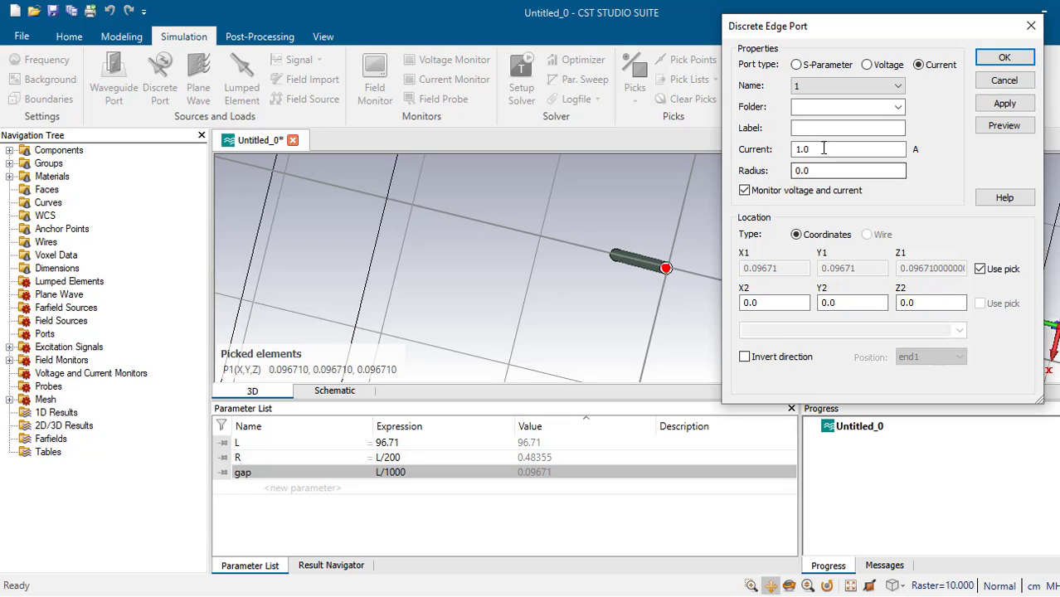
{"action": "key", "text": "Tab"}
{"action": "type", "text": "0.5"}
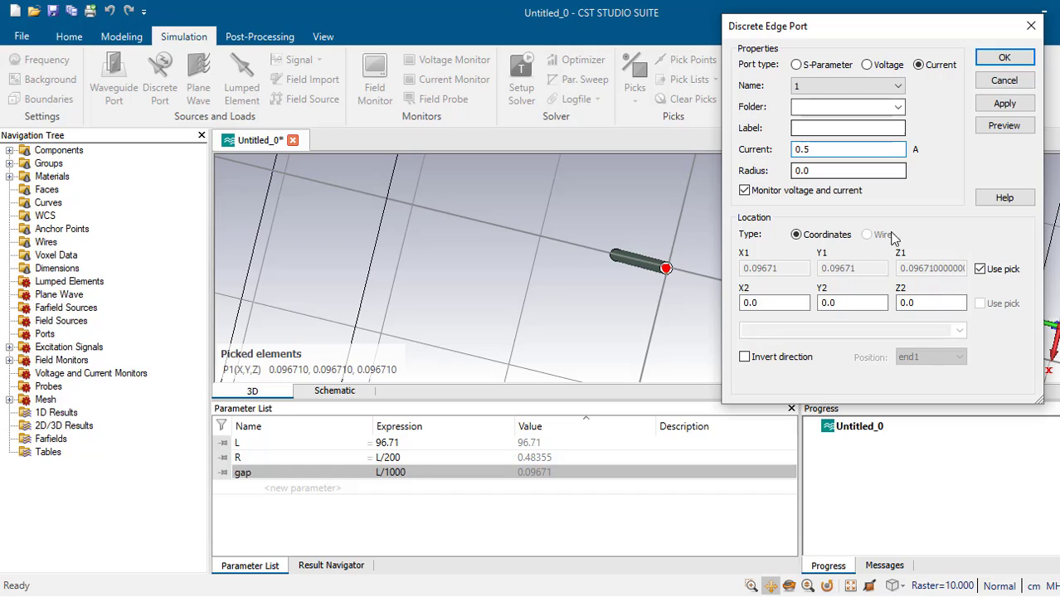
- Keep the picked point as the port's first end, leave the second end at the origin, and create the port
{"action": "left_click", "coordinate": [980, 270]}
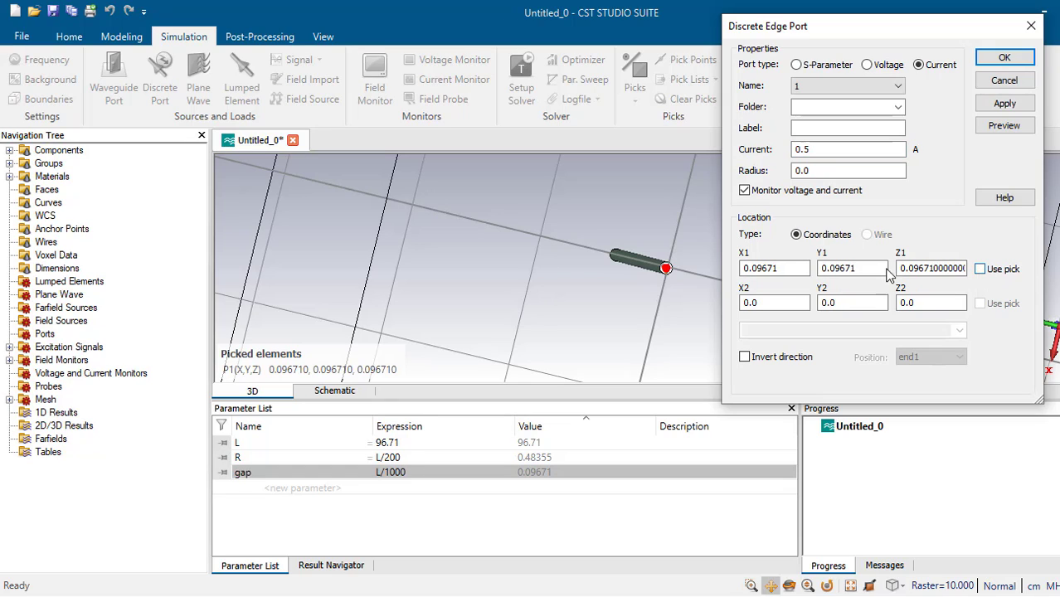
{"action": "left_click", "coordinate": [980, 272]}
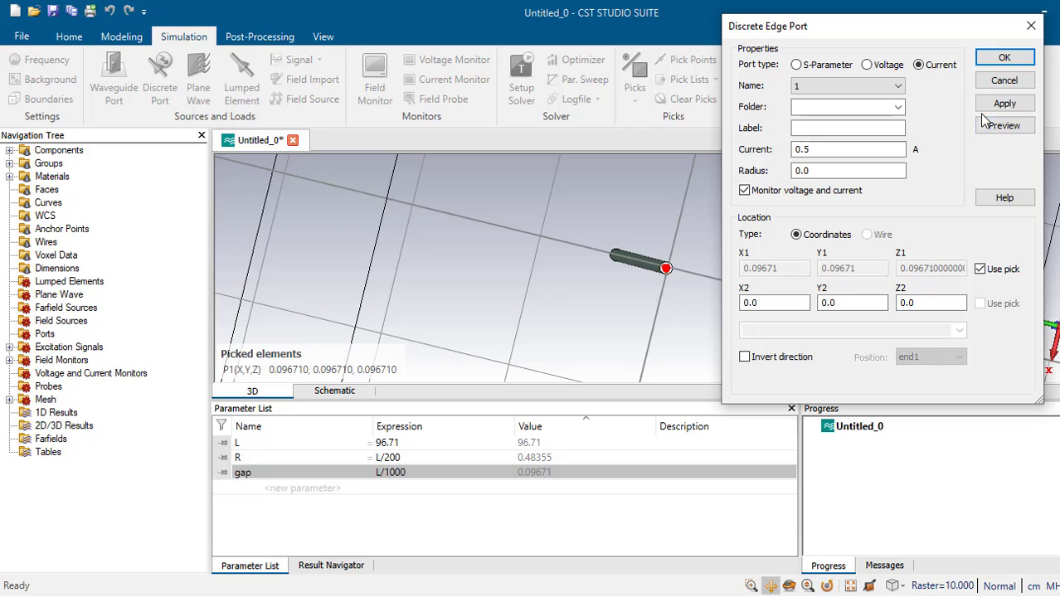
{"action": "left_click", "coordinate": [1004, 104]}
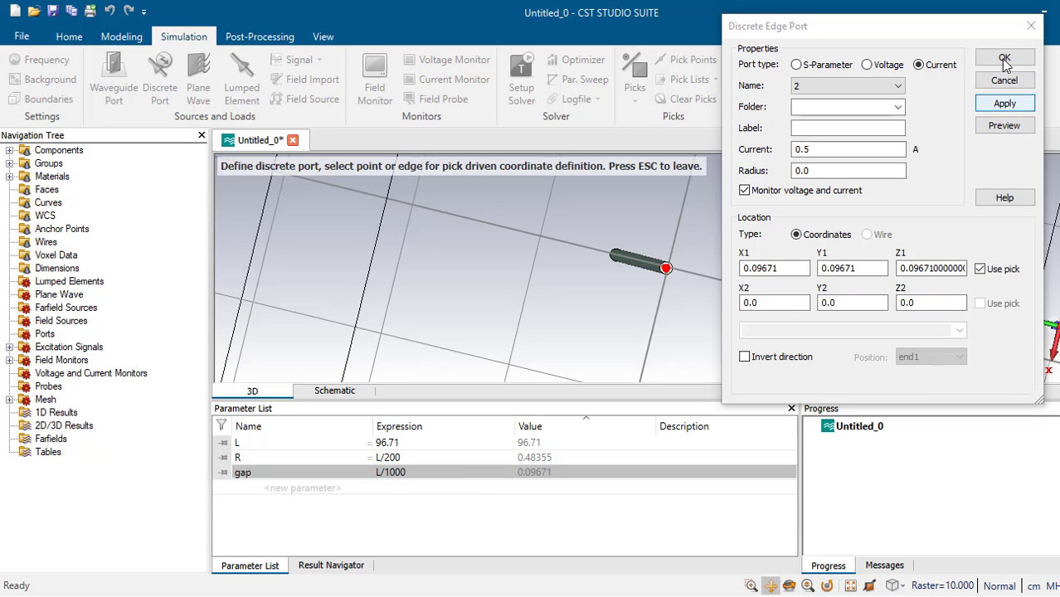
{"action": "left_click", "coordinate": [1004, 60]}
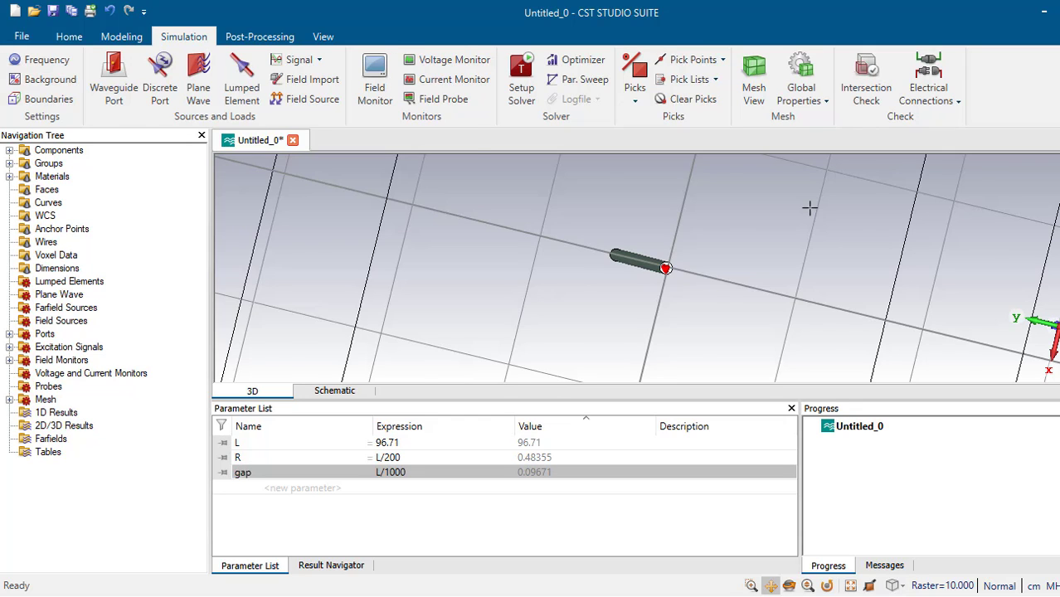
- Run the time-domain simulation of the monopole
{"action": "left_click", "coordinate": [69, 37]}
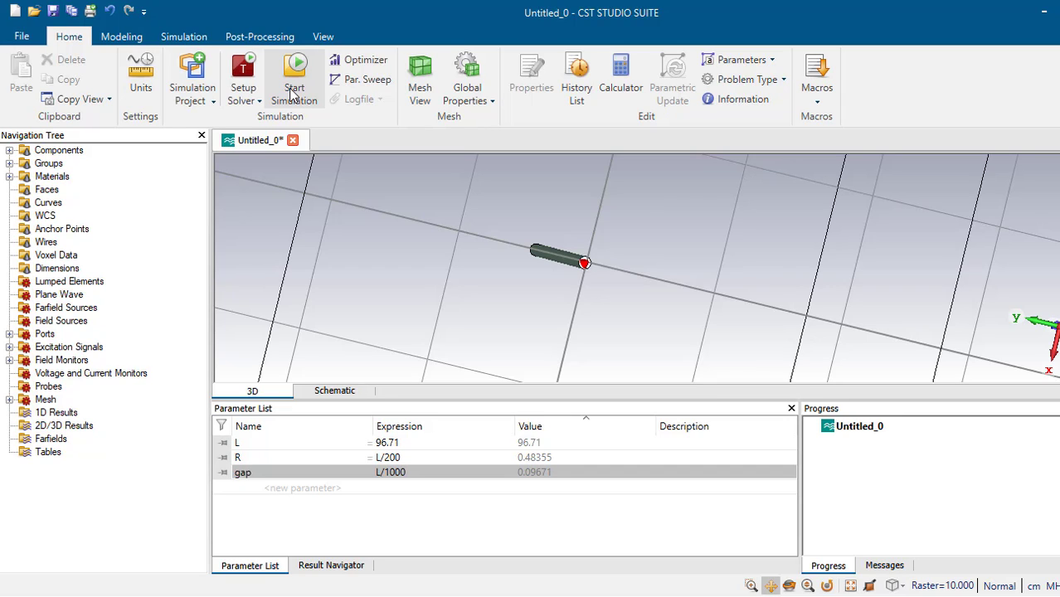
{"action": "left_click", "coordinate": [293, 95]}
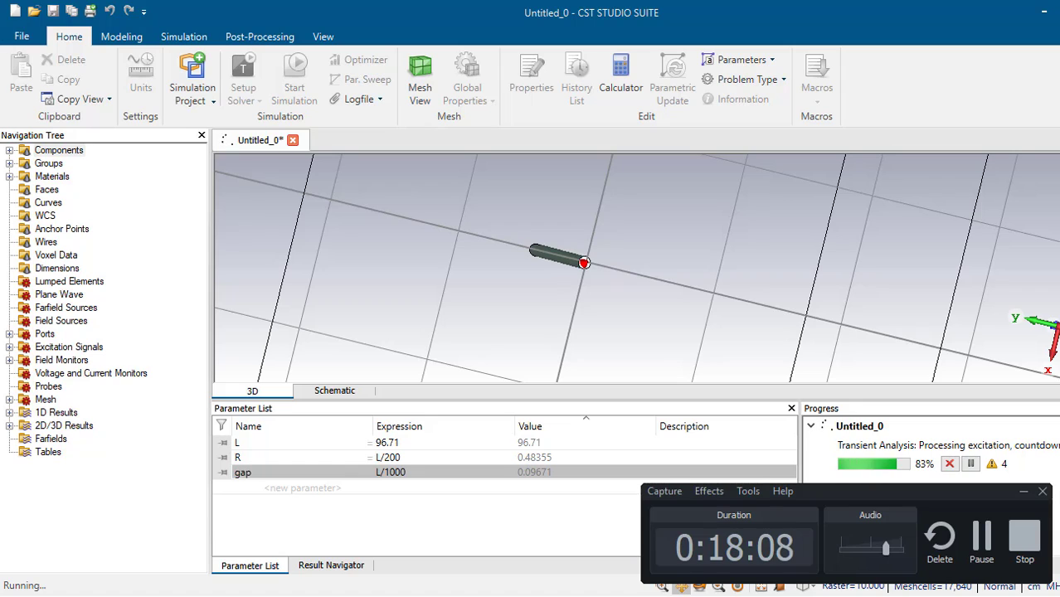
{"action": "left_click", "coordinate": [981, 545]}
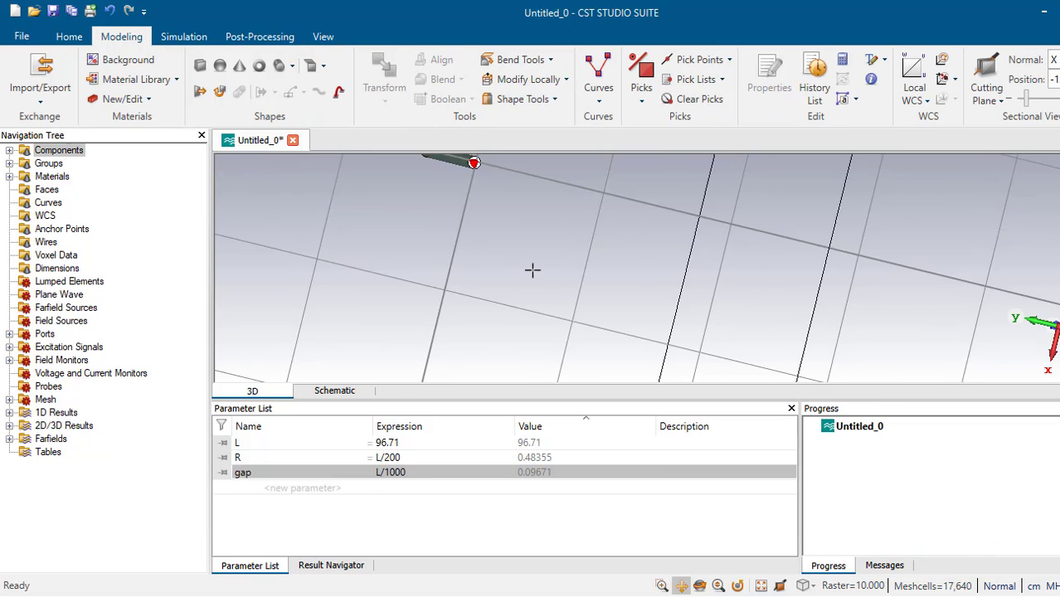
{"action": "scroll", "coordinate": [532, 270], "scroll_direction": "down", "scroll_amount": 5}
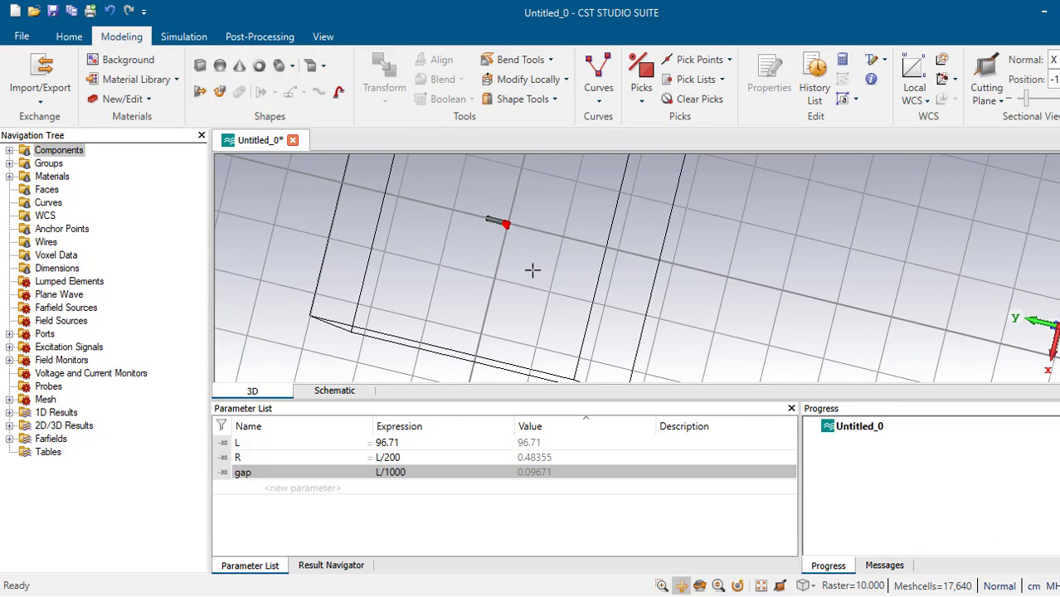
{"action": "scroll", "coordinate": [564, 300], "scroll_direction": "up", "scroll_amount": 3}
{"action": "scroll", "coordinate": [586, 300], "scroll_direction": "up", "scroll_amount": 1}
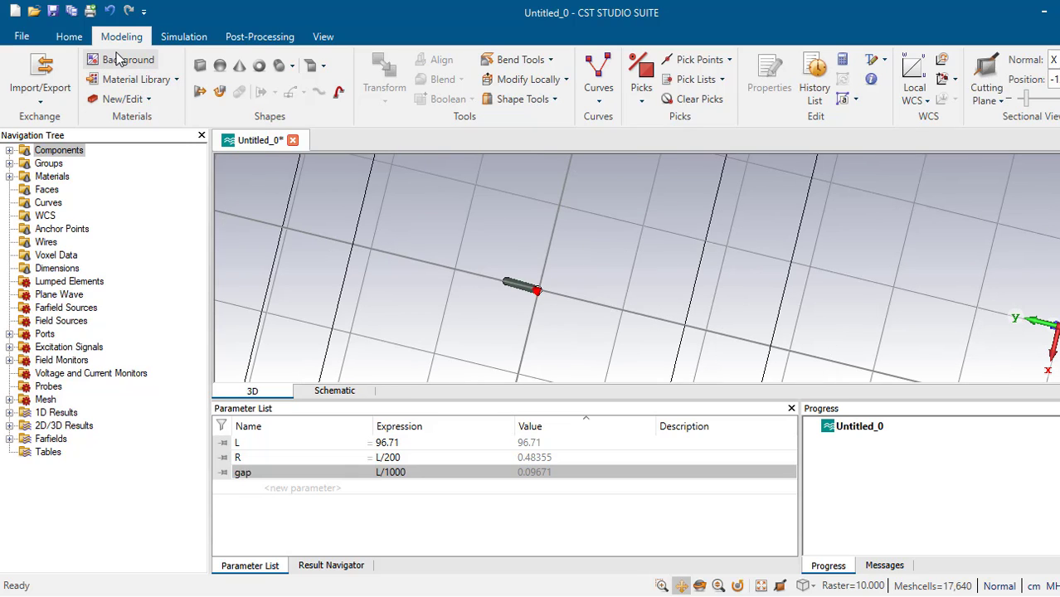
{"action": "left_click", "coordinate": [68, 39]}
{"action": "left_click", "coordinate": [181, 37]}
{"action": "left_click", "coordinate": [245, 38]}
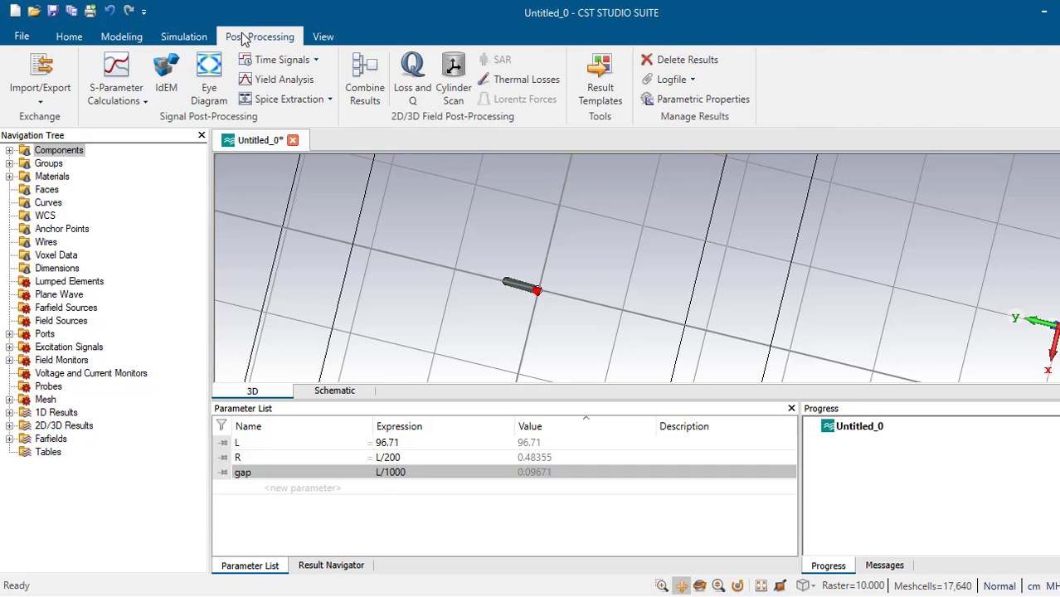
{"action": "left_click", "coordinate": [323, 37]}
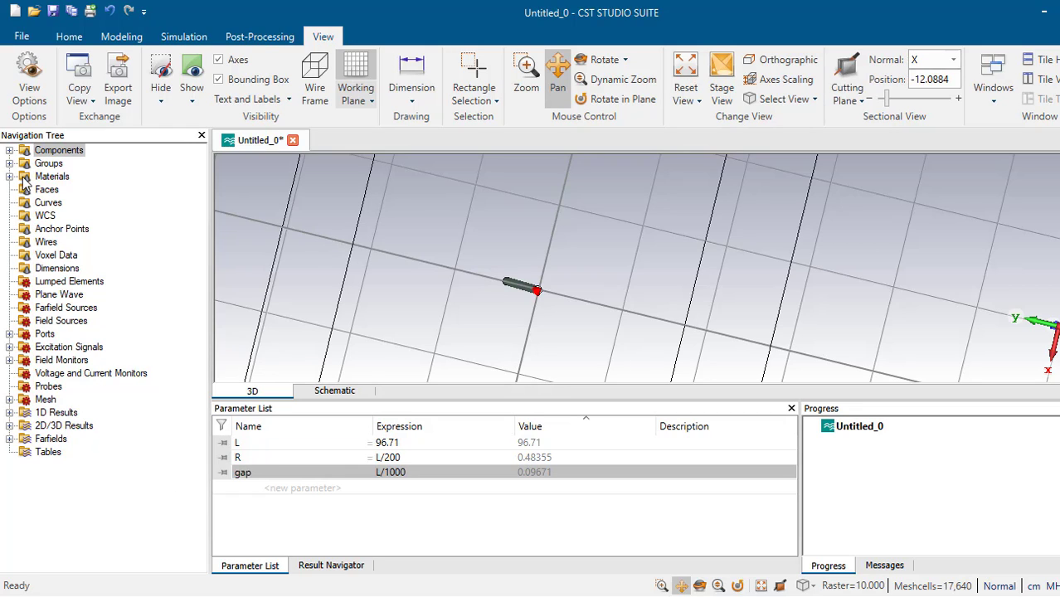
- Expand component1 and the ports in the project's structure to check the monopolo solid and its feed port
{"action": "left_click", "coordinate": [9, 151]}
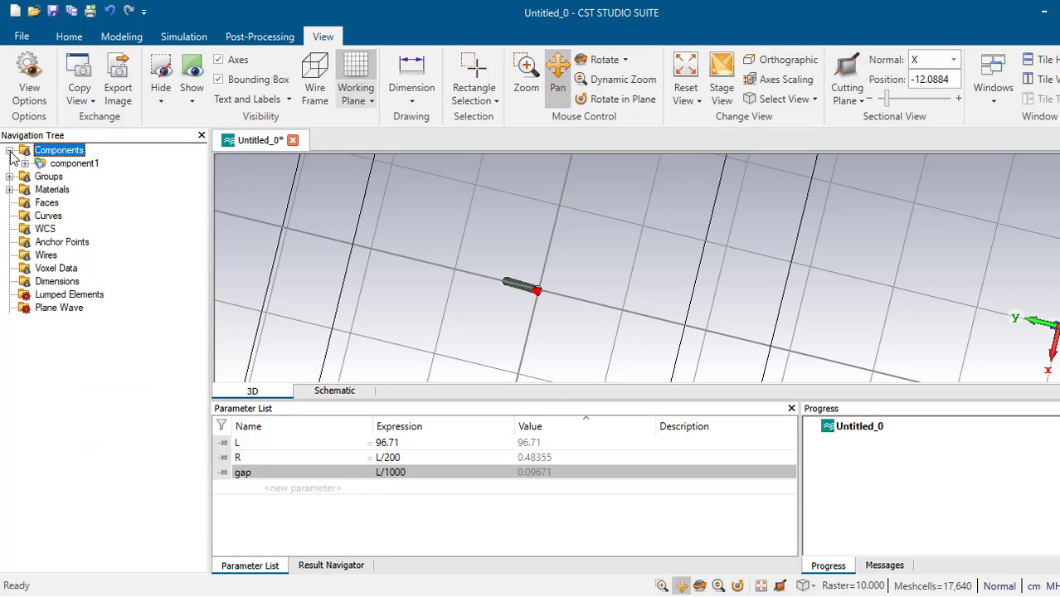
{"action": "left_click", "coordinate": [84, 170]}
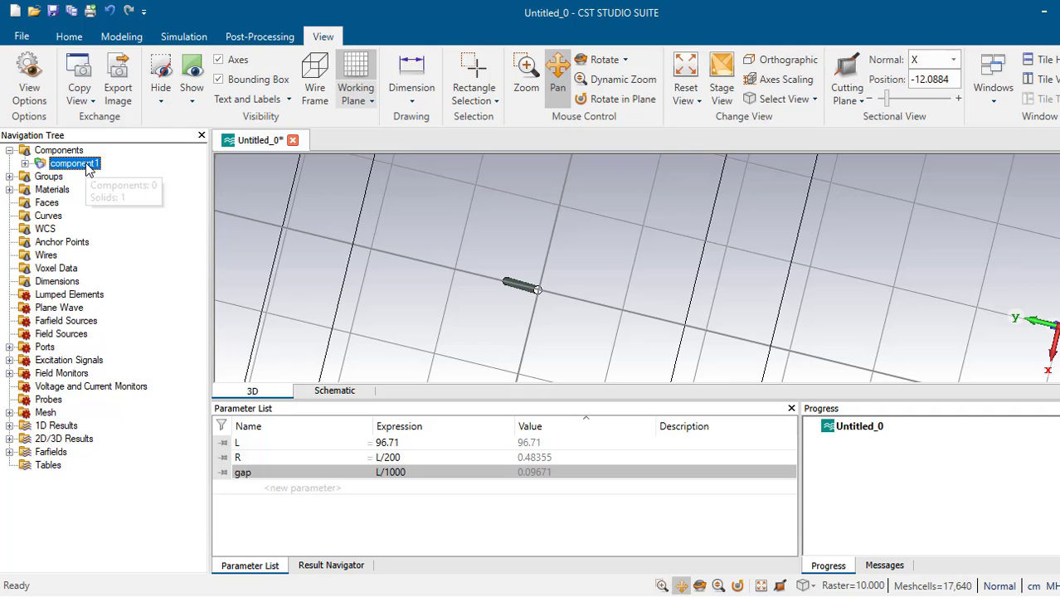
{"action": "double_click", "coordinate": [86, 163]}
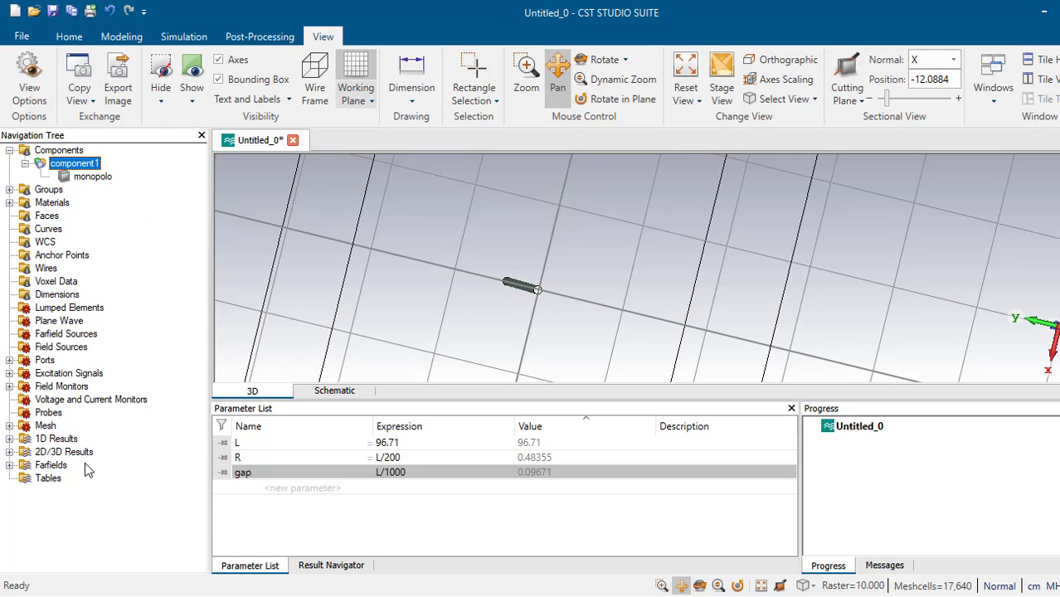
{"action": "left_click", "coordinate": [9, 360]}
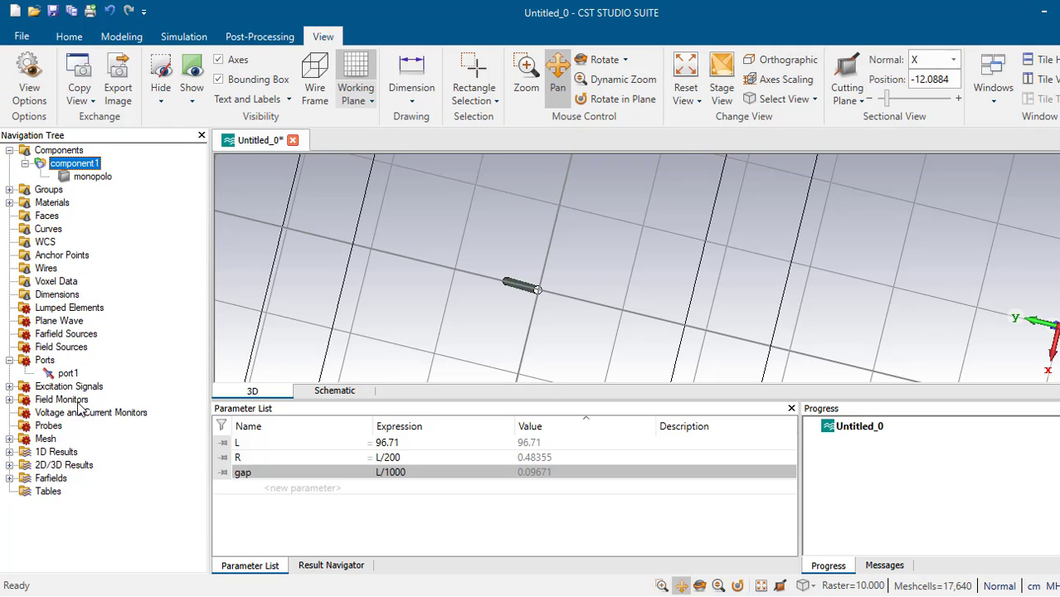
- Open the 3D farfield result for f=310 and look at its directivity pattern
{"action": "left_click", "coordinate": [10, 481]}
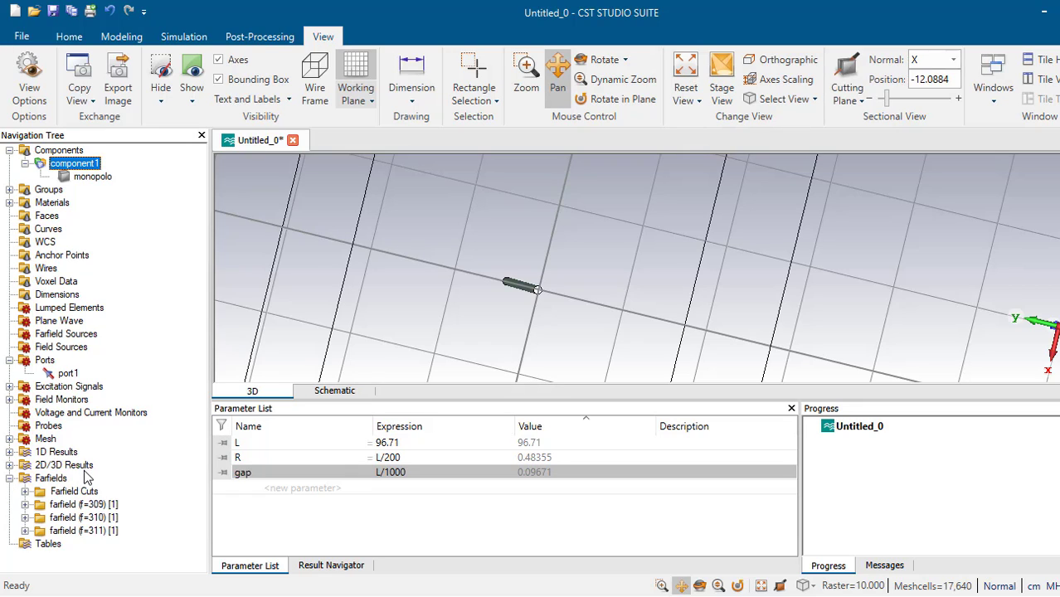
{"action": "left_click", "coordinate": [81, 519]}
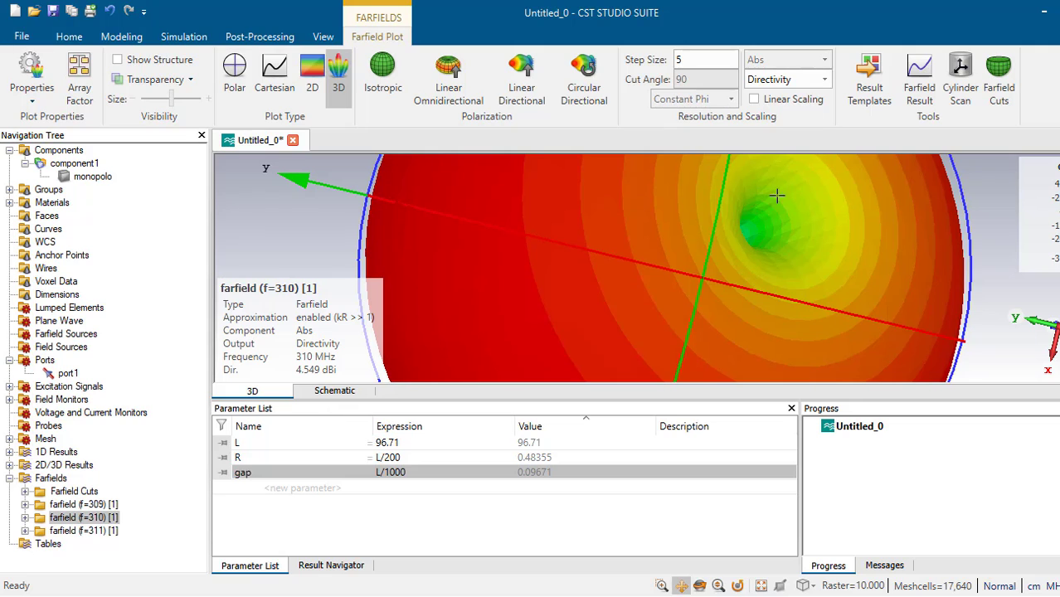
{"action": "scroll", "coordinate": [664, 243], "scroll_direction": "up", "scroll_amount": 2}
{"action": "scroll", "coordinate": [664, 243], "scroll_direction": "down", "scroll_amount": 4}
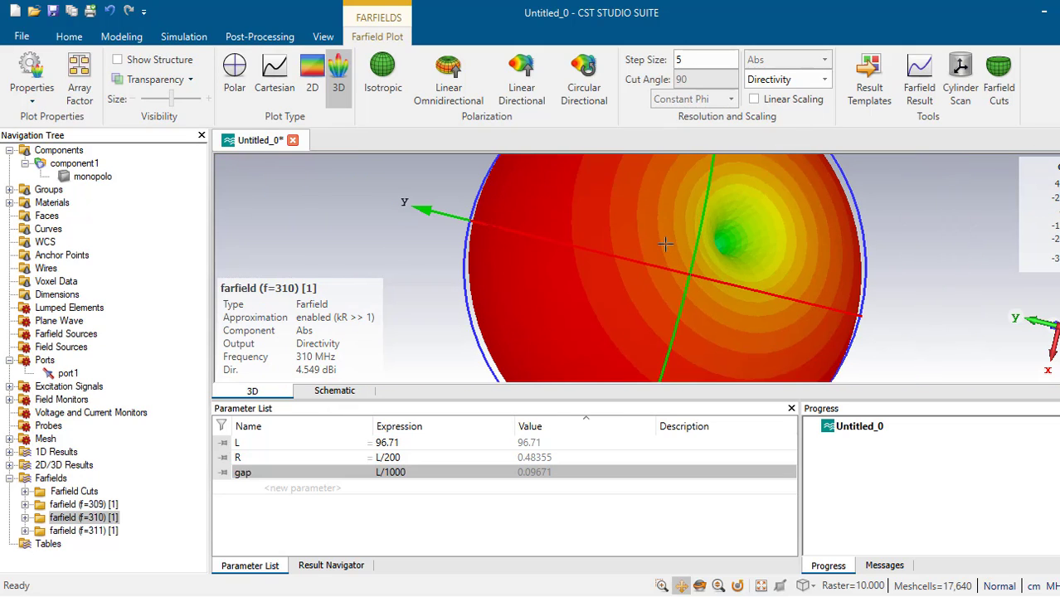
{"action": "scroll", "coordinate": [664, 243], "scroll_direction": "down", "scroll_amount": 2}
{"action": "scroll", "coordinate": [665, 243], "scroll_direction": "down", "scroll_amount": 2}
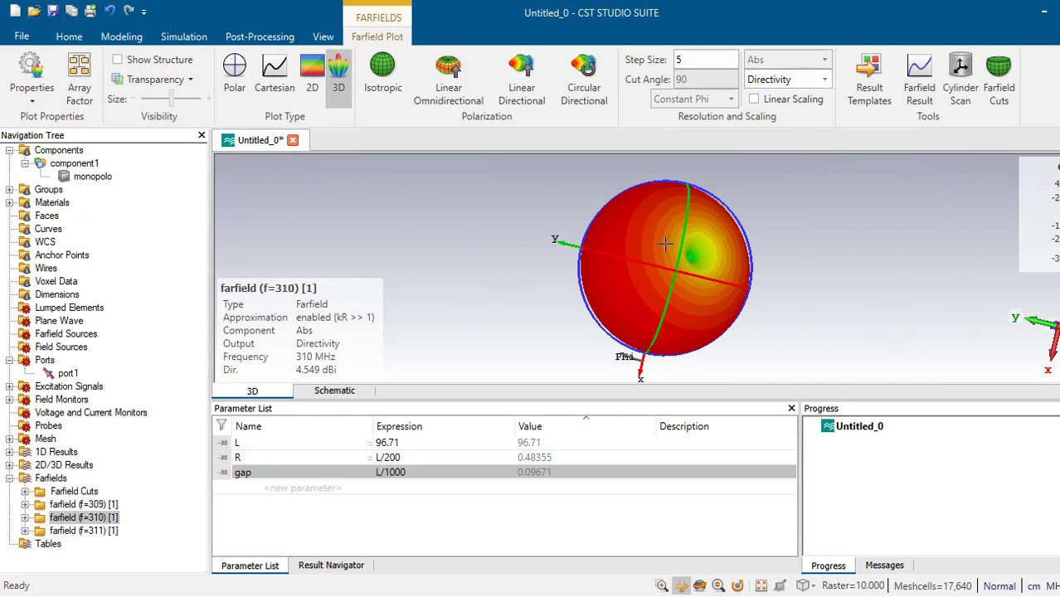
{"action": "scroll", "coordinate": [664, 243], "scroll_direction": "up", "scroll_amount": 2}
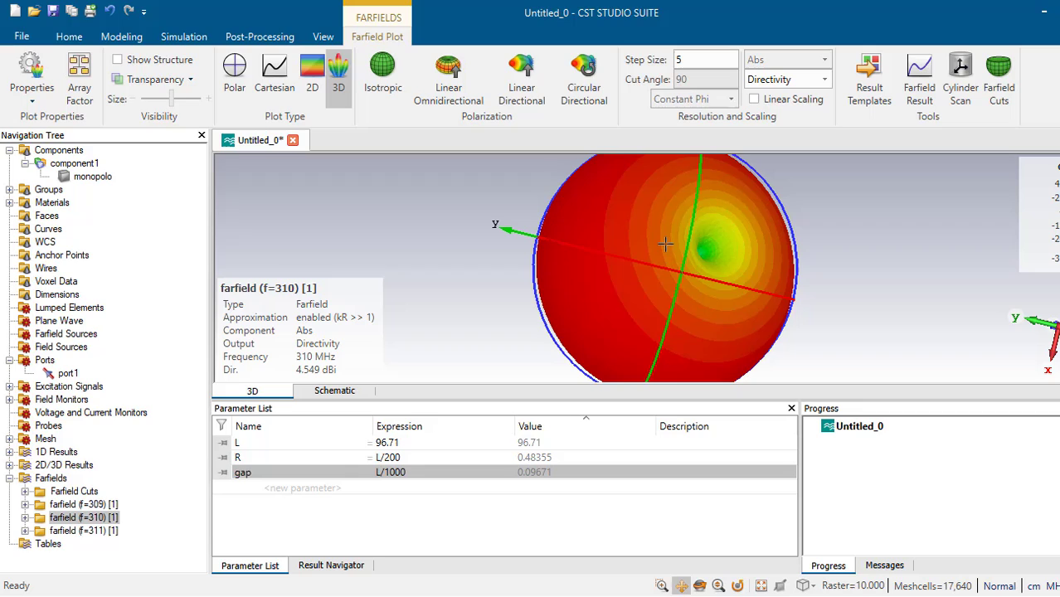
- Rotate the 310 MHz 3D farfield pattern to examine its shape from the side, with the z axis in view
{"action": "left_click", "coordinate": [105, 519]}
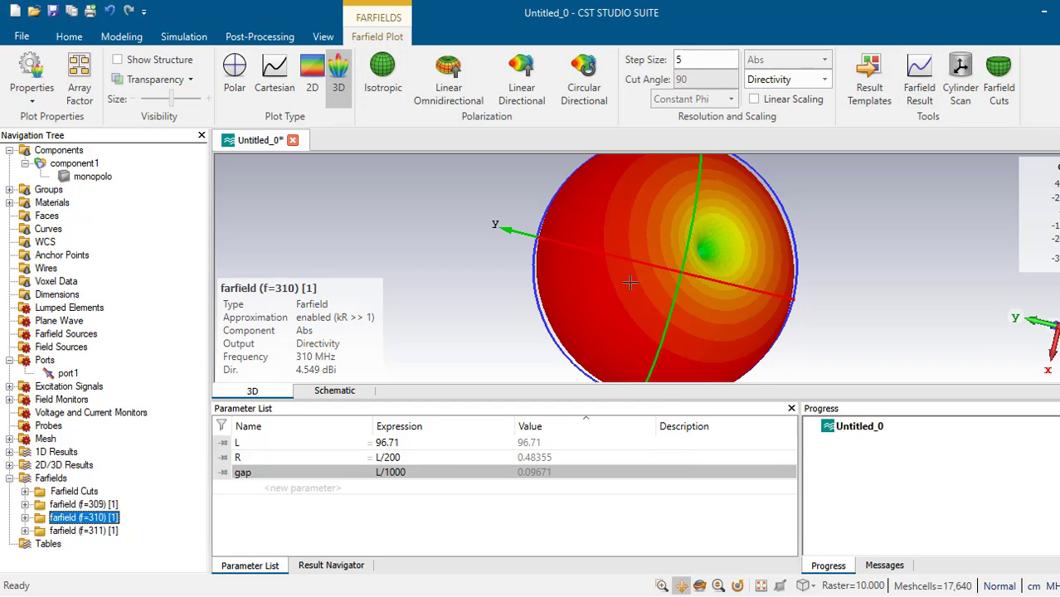
{"action": "scroll", "coordinate": [631, 279], "scroll_direction": "up", "scroll_amount": 2}
{"action": "scroll", "coordinate": [630, 280], "scroll_direction": "down", "scroll_amount": 4}
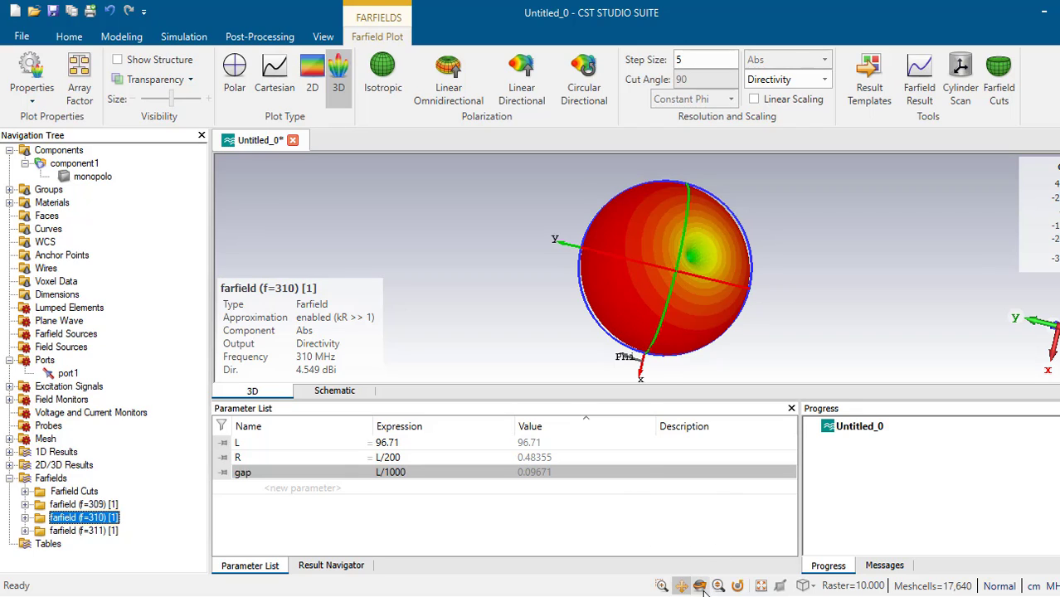
{"action": "left_click", "coordinate": [738, 586]}
{"action": "left_click_drag", "start_coordinate": [760, 355], "coordinate": [709, 388]}
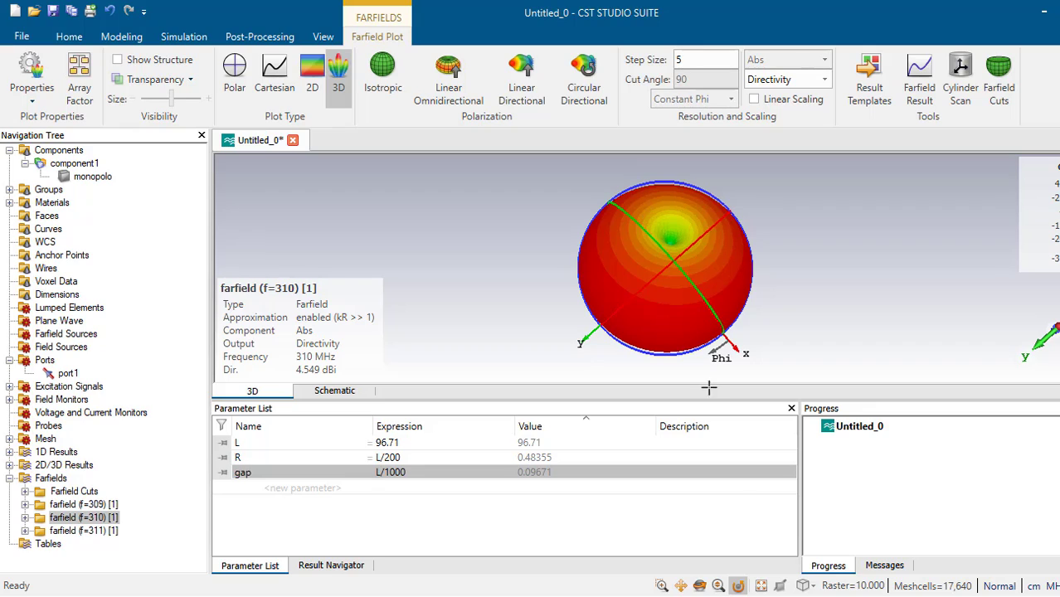
{"action": "left_click", "coordinate": [699, 586]}
{"action": "left_click_drag", "start_coordinate": [718, 336], "coordinate": [749, 236]}
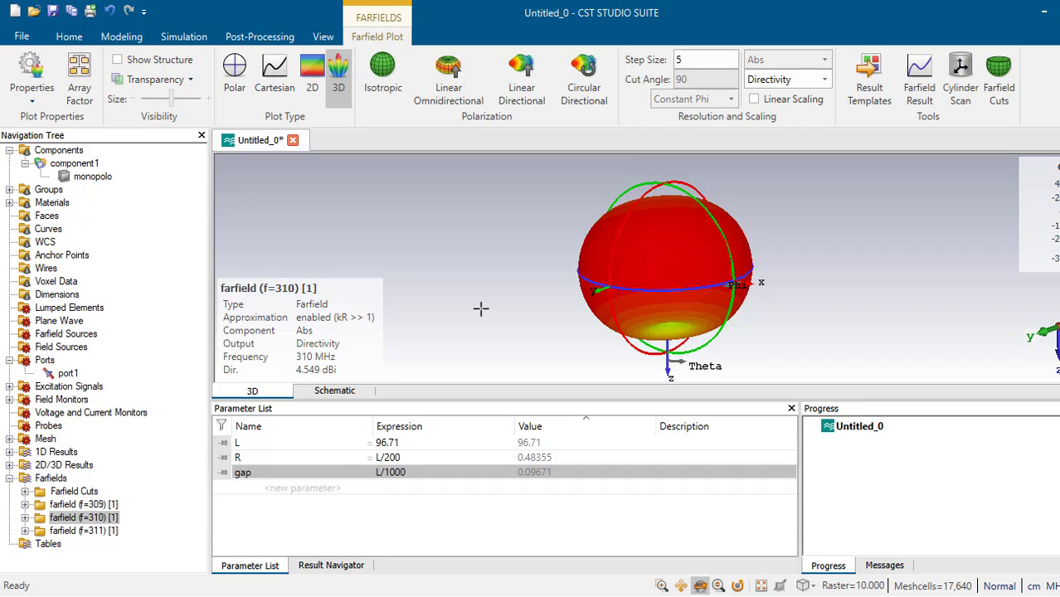
- View the 310 MHz farfield directivity as 2D, Cartesian and polar plots, examining the polar plot close up
{"action": "left_click", "coordinate": [312, 76]}
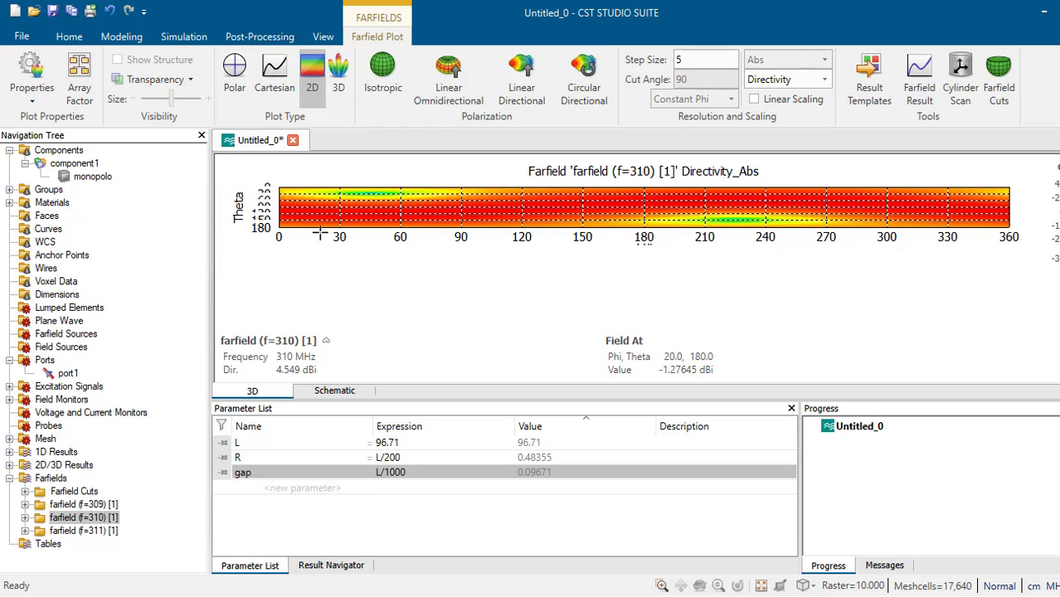
{"action": "left_click", "coordinate": [280, 83]}
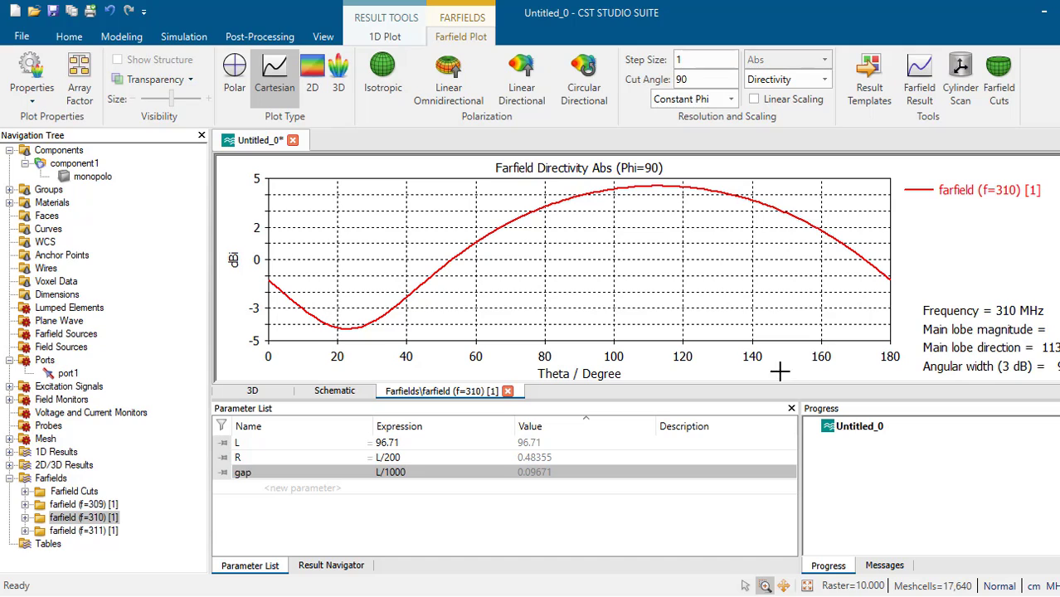
{"action": "left_click", "coordinate": [234, 73]}
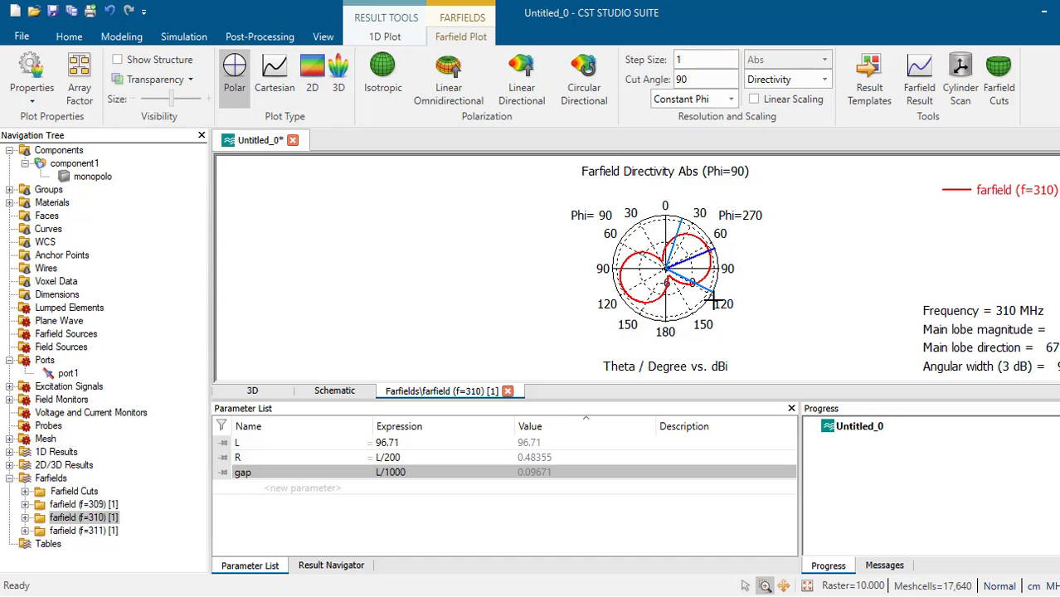
{"action": "scroll", "coordinate": [733, 304], "scroll_direction": "up", "scroll_amount": 2}
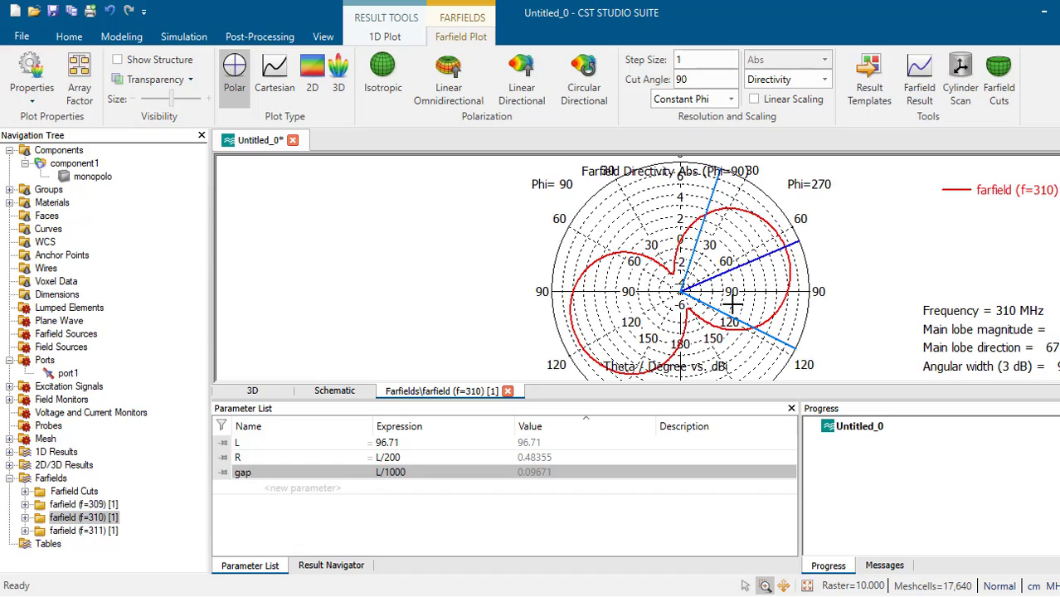
{"action": "scroll", "coordinate": [733, 305], "scroll_direction": "up", "scroll_amount": 5}
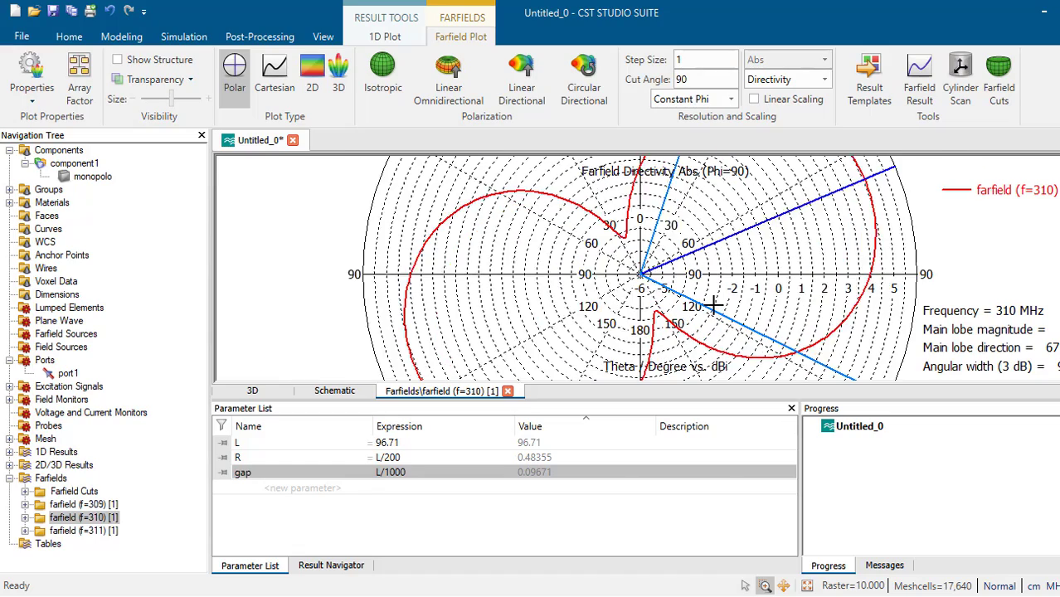
- Show the 310 MHz polar directivity plot with linear scaling and examine the pattern's lobes at several magnifications
{"action": "scroll", "coordinate": [714, 306], "scroll_direction": "up", "scroll_amount": 3}
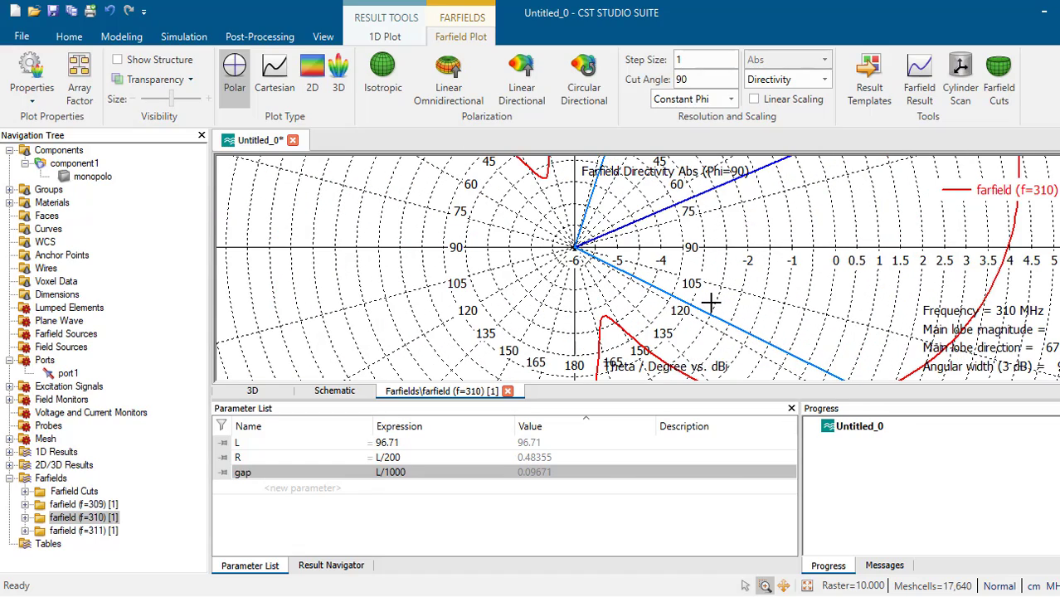
{"action": "scroll", "coordinate": [711, 305], "scroll_direction": "down", "scroll_amount": 5}
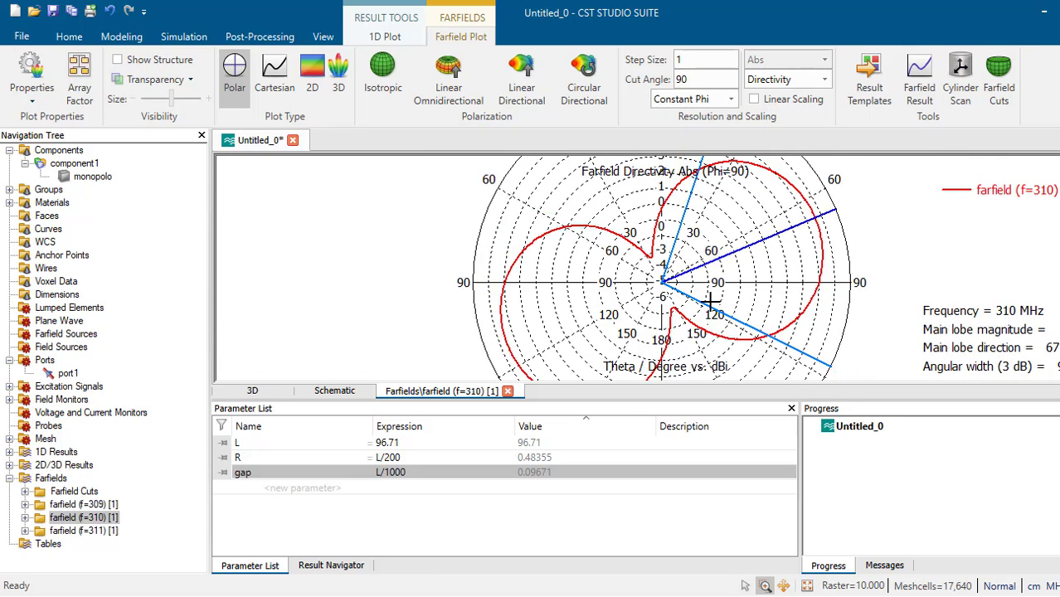
{"action": "scroll", "coordinate": [712, 303], "scroll_direction": "down", "scroll_amount": 3}
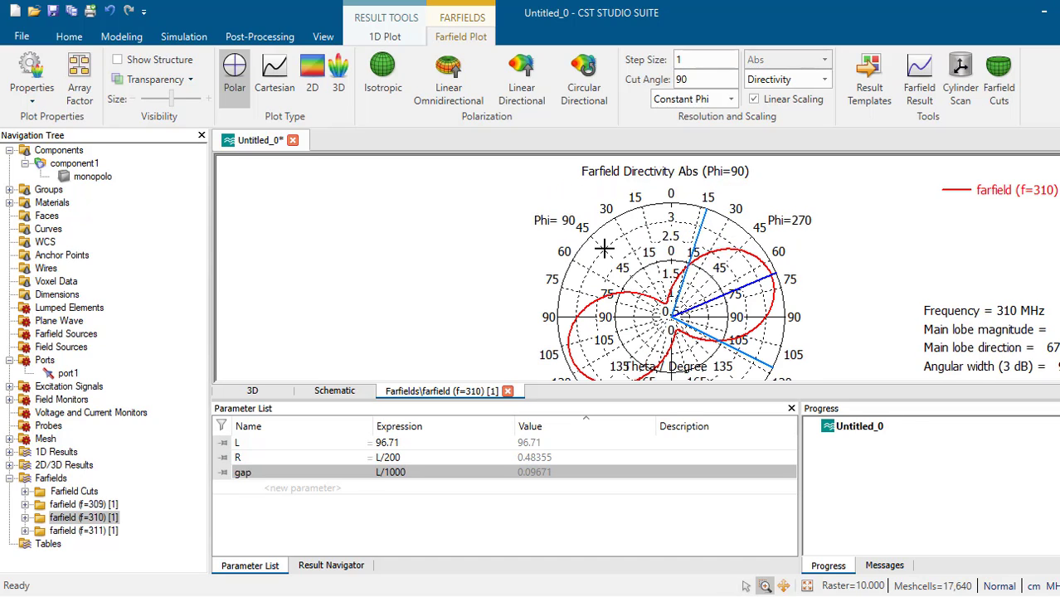
{"action": "scroll", "coordinate": [855, 303], "scroll_direction": "up", "scroll_amount": 1}
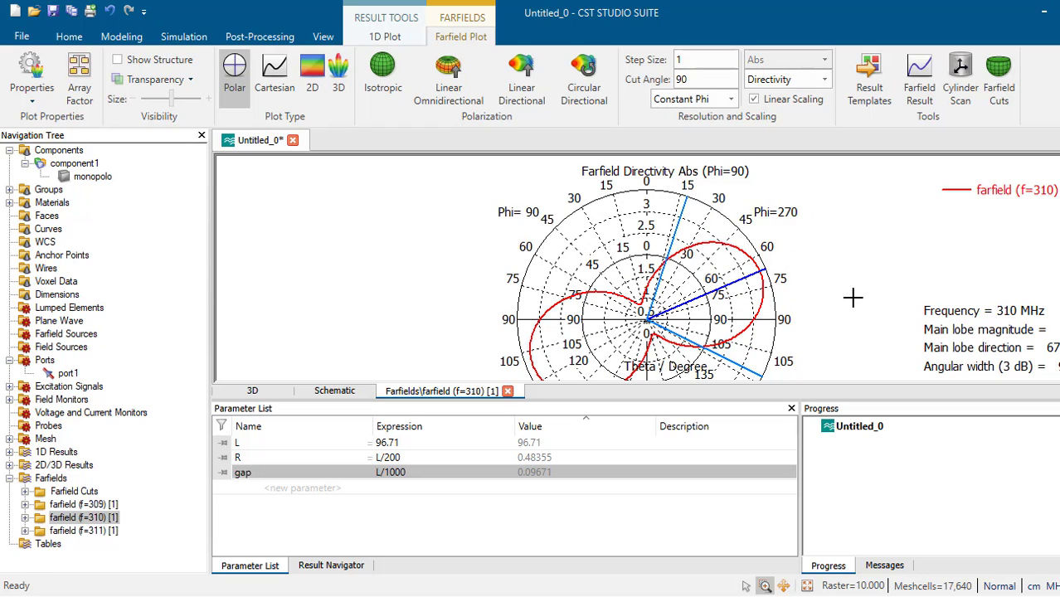
{"action": "scroll", "coordinate": [854, 297], "scroll_direction": "up", "scroll_amount": 1}
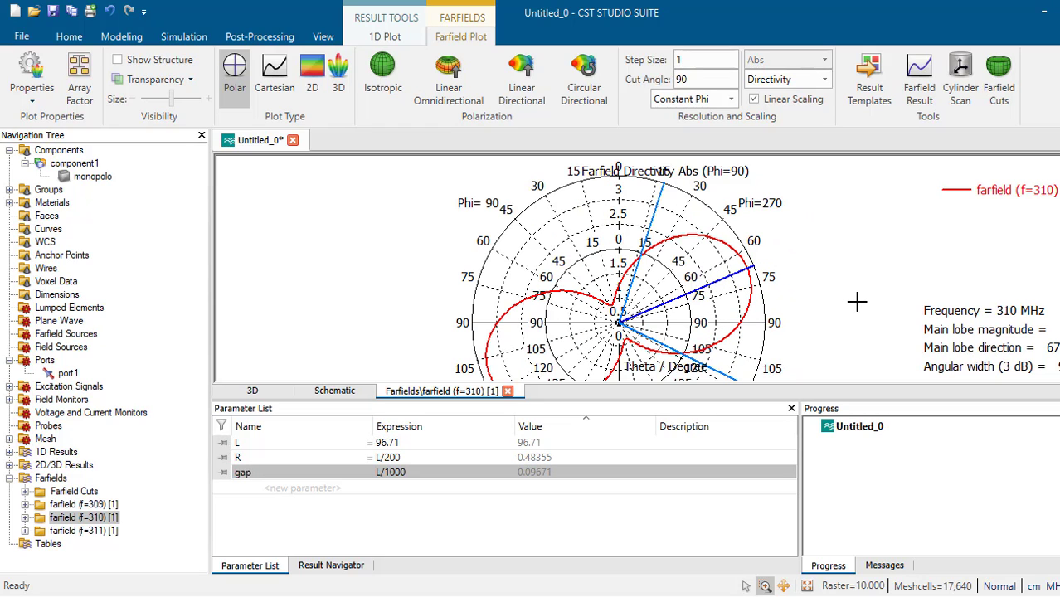
{"action": "scroll", "coordinate": [852, 297], "scroll_direction": "down", "scroll_amount": 1}
{"action": "scroll", "coordinate": [852, 297], "scroll_direction": "down", "scroll_amount": 1}
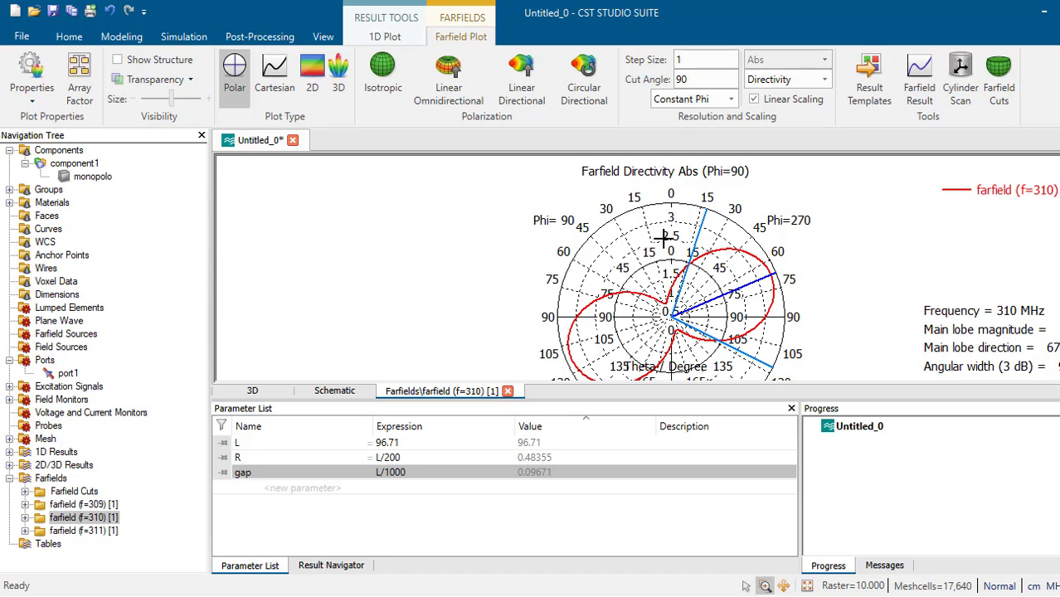
- Examine the linear polar plot close up where the pattern curve crosses the upper angular-width line and around theta 0
{"action": "left_click_drag", "start_coordinate": [663, 239], "coordinate": [740, 288]}
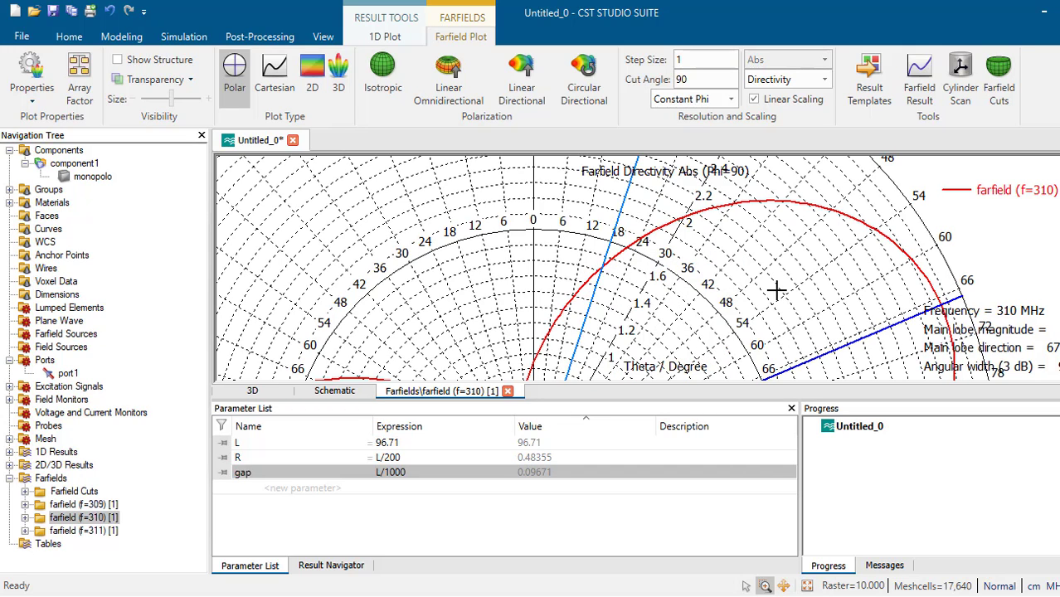
{"action": "scroll", "coordinate": [776, 290], "scroll_direction": "up", "scroll_amount": 1}
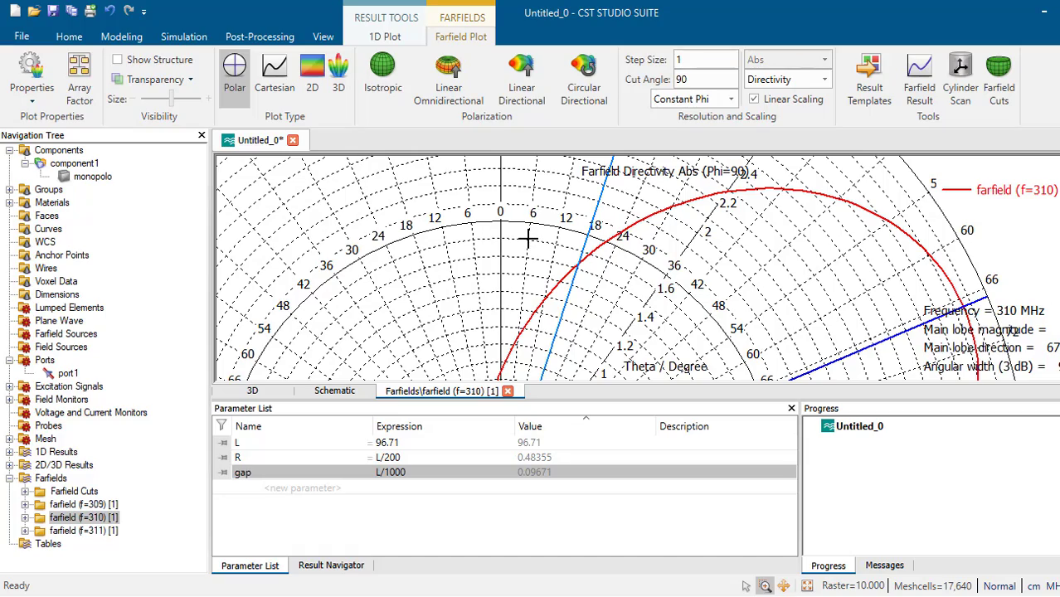
{"action": "scroll", "coordinate": [529, 244], "scroll_direction": "up", "scroll_amount": 1}
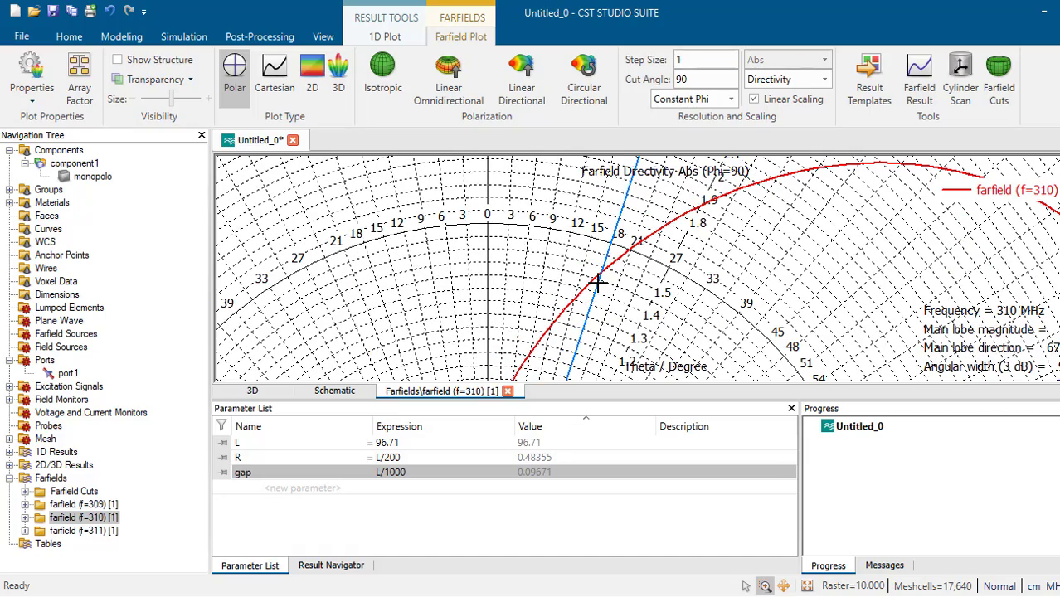
{"action": "scroll", "coordinate": [597, 284], "scroll_direction": "up", "scroll_amount": 2}
{"action": "scroll", "coordinate": [597, 285], "scroll_direction": "up", "scroll_amount": 3}
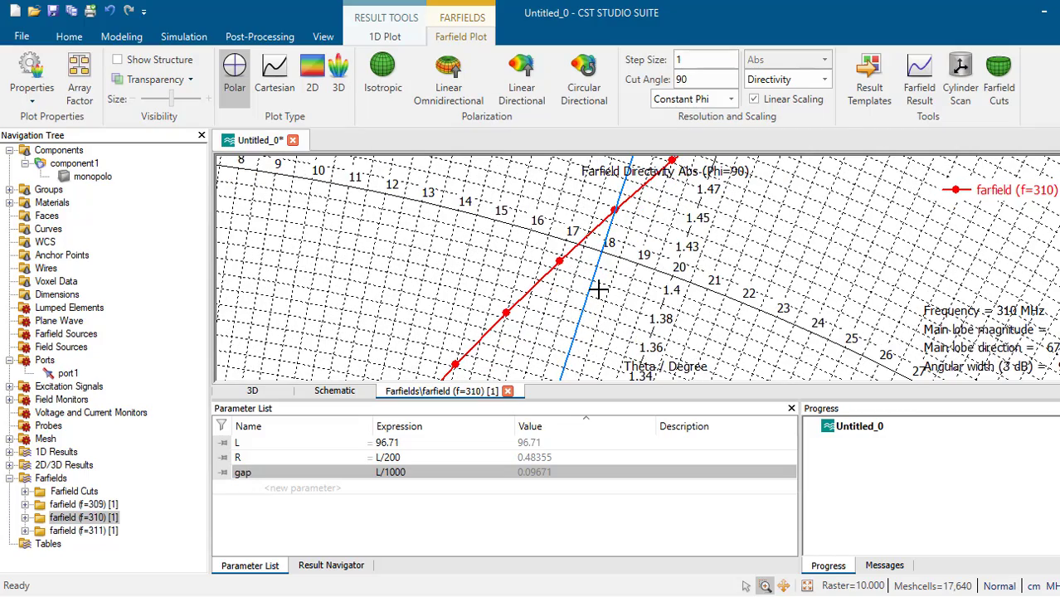
{"action": "scroll", "coordinate": [597, 288], "scroll_direction": "down", "scroll_amount": 6}
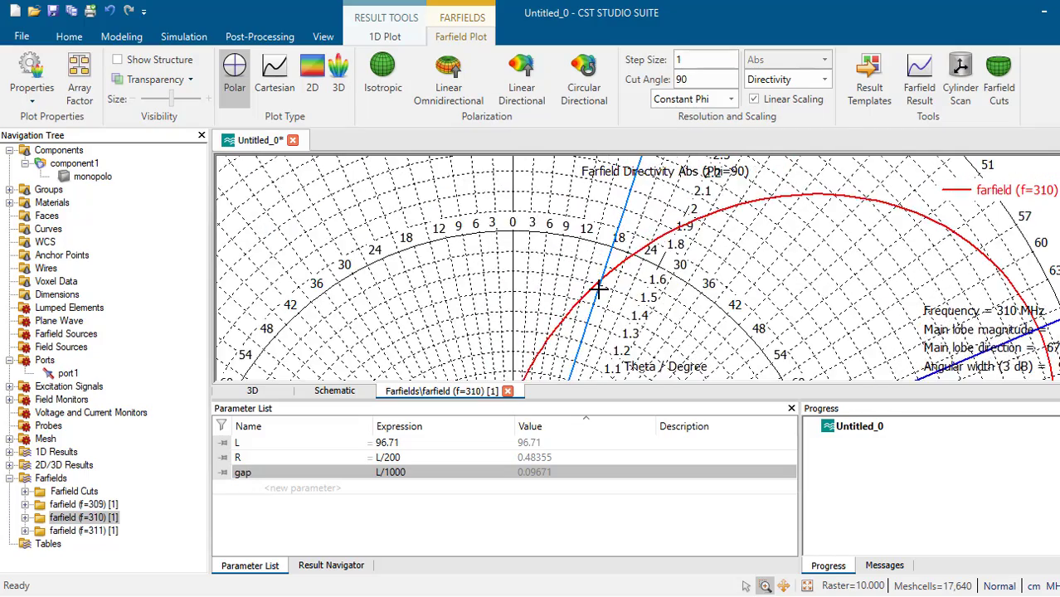
{"action": "scroll", "coordinate": [597, 287], "scroll_direction": "down", "scroll_amount": 2}
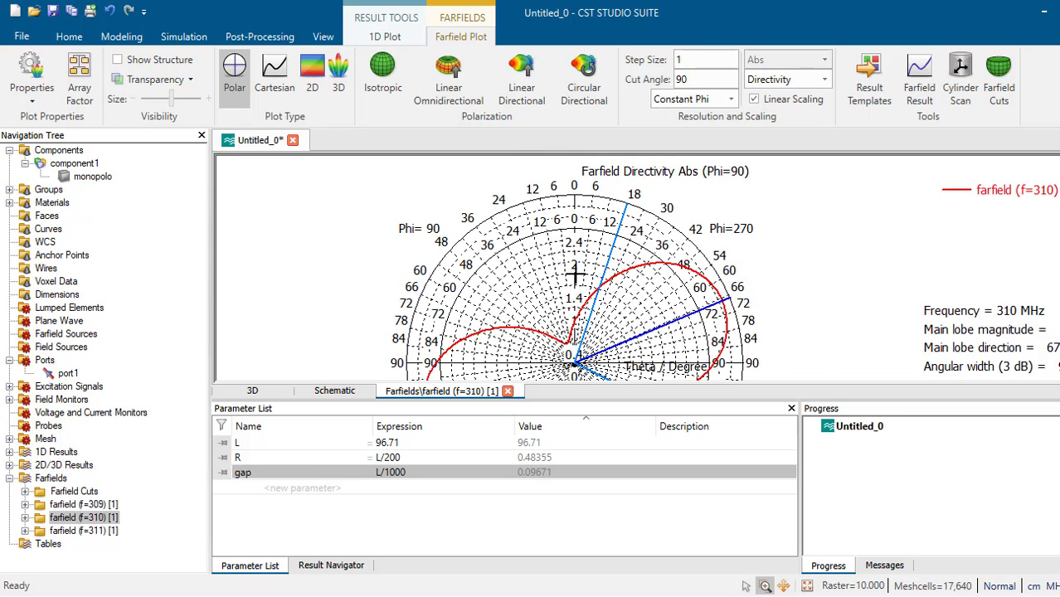
{"action": "left_click_drag", "start_coordinate": [541, 260], "coordinate": [640, 313]}
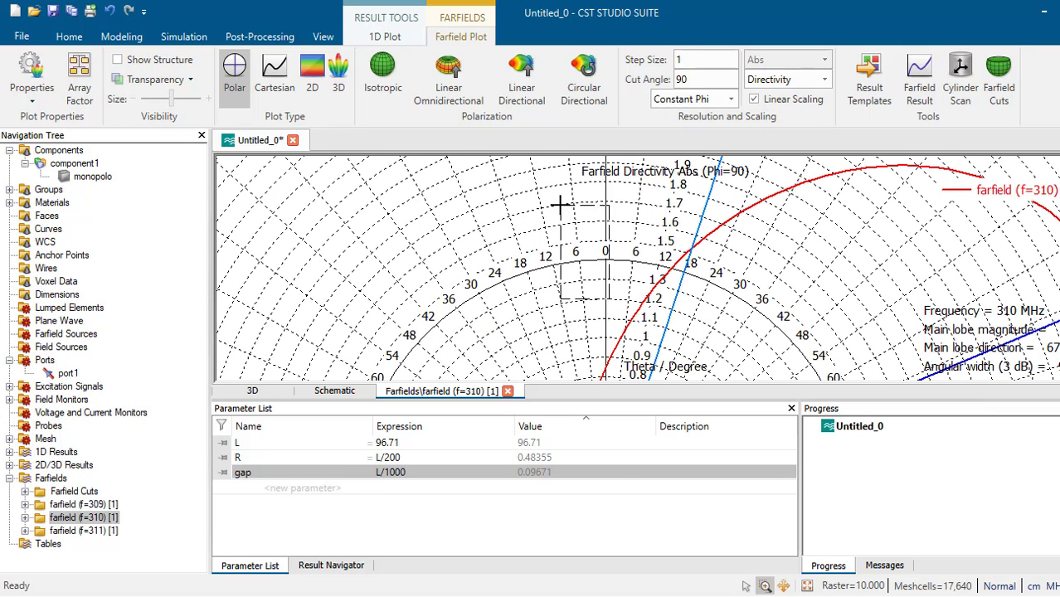
{"action": "scroll", "coordinate": [558, 224], "scroll_direction": "up", "scroll_amount": 2}
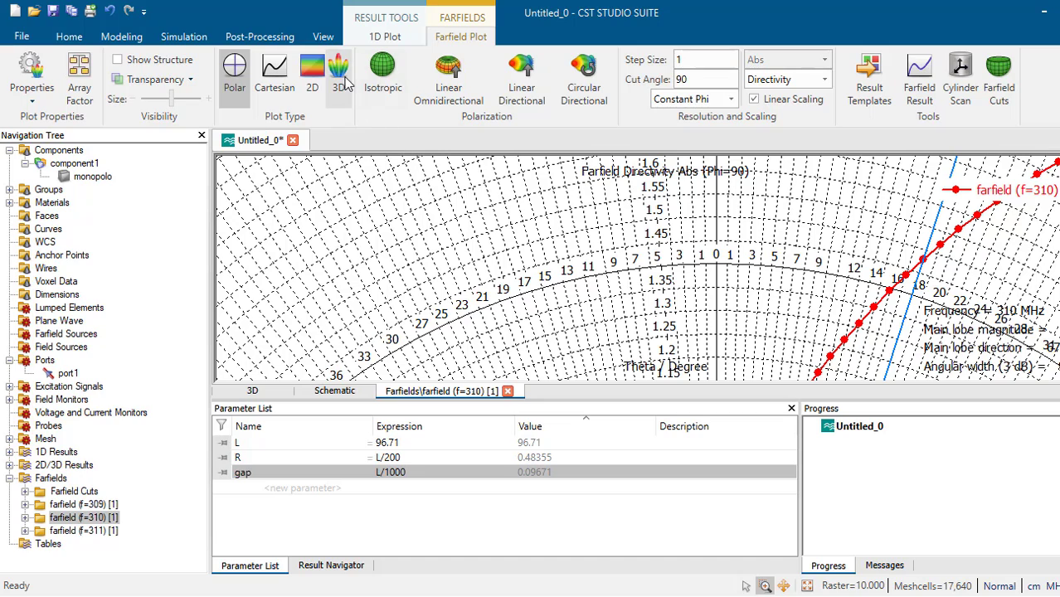
- Switch the 310 MHz farfield back to a 3D plot and select the monopolo solid in the model
{"action": "left_click", "coordinate": [343, 81]}
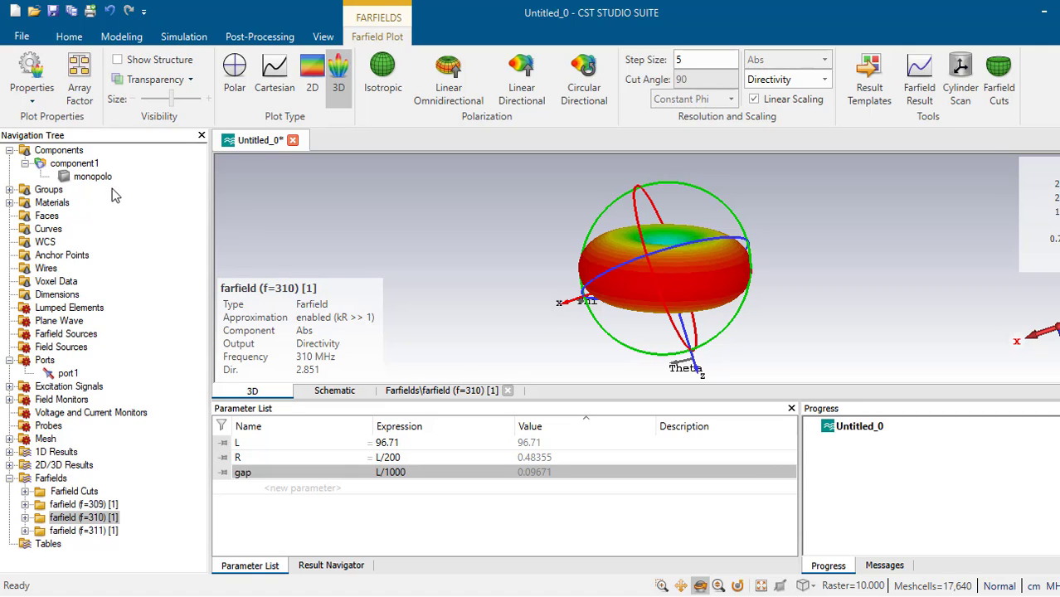
{"action": "left_click", "coordinate": [110, 176]}
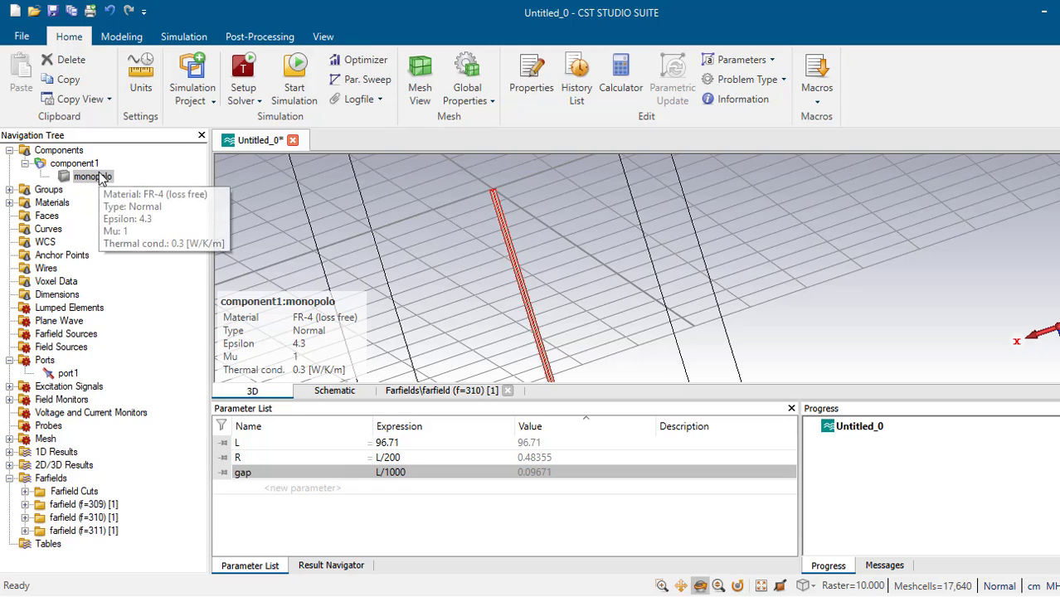
{"action": "scroll", "coordinate": [619, 283], "scroll_direction": "up", "scroll_amount": 3}
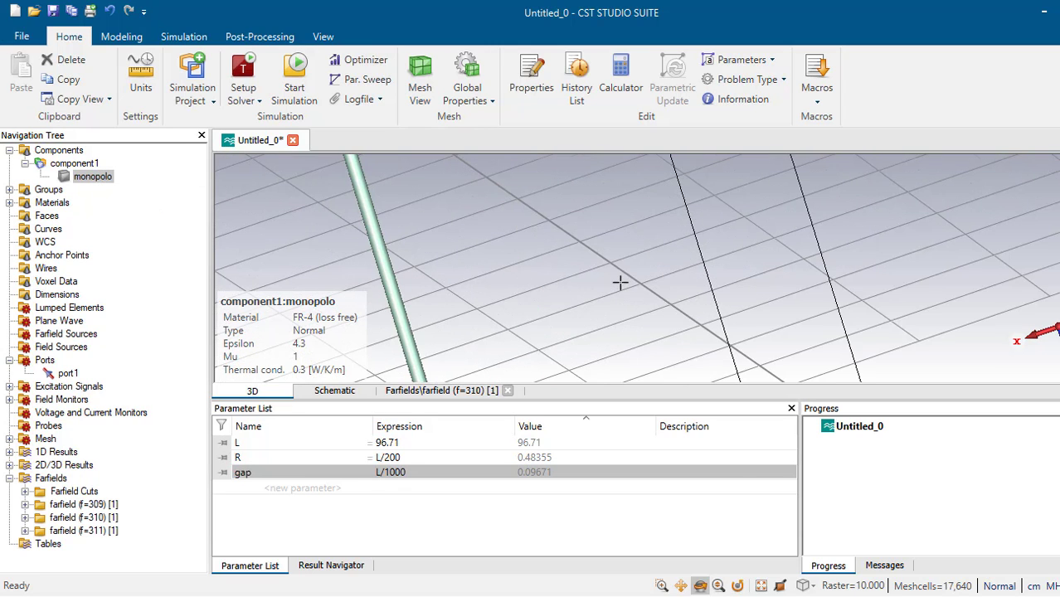
{"action": "scroll", "coordinate": [620, 283], "scroll_direction": "down", "scroll_amount": 5}
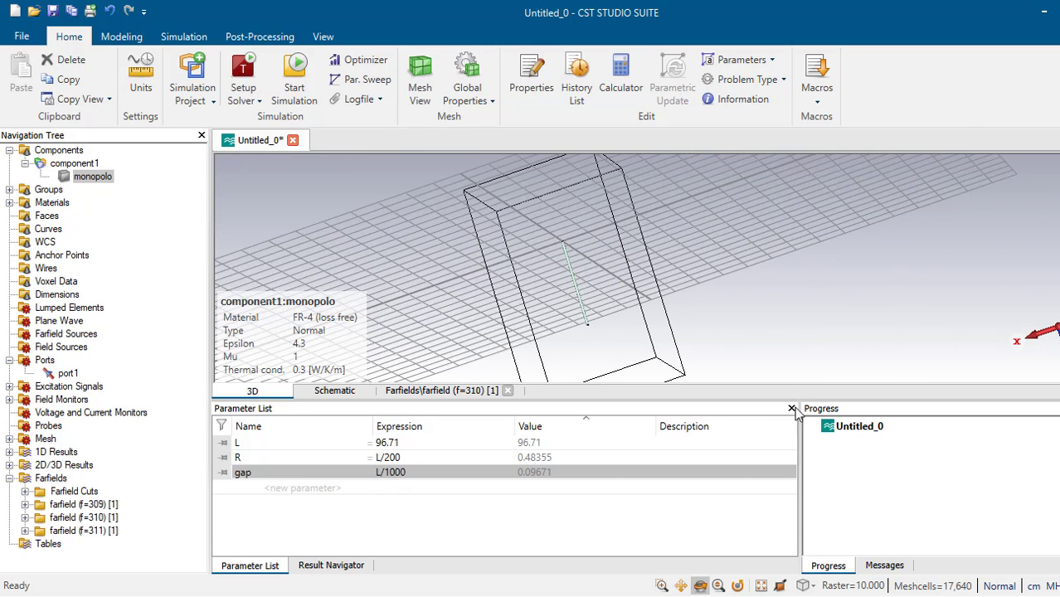
{"action": "left_click", "coordinate": [761, 587]}
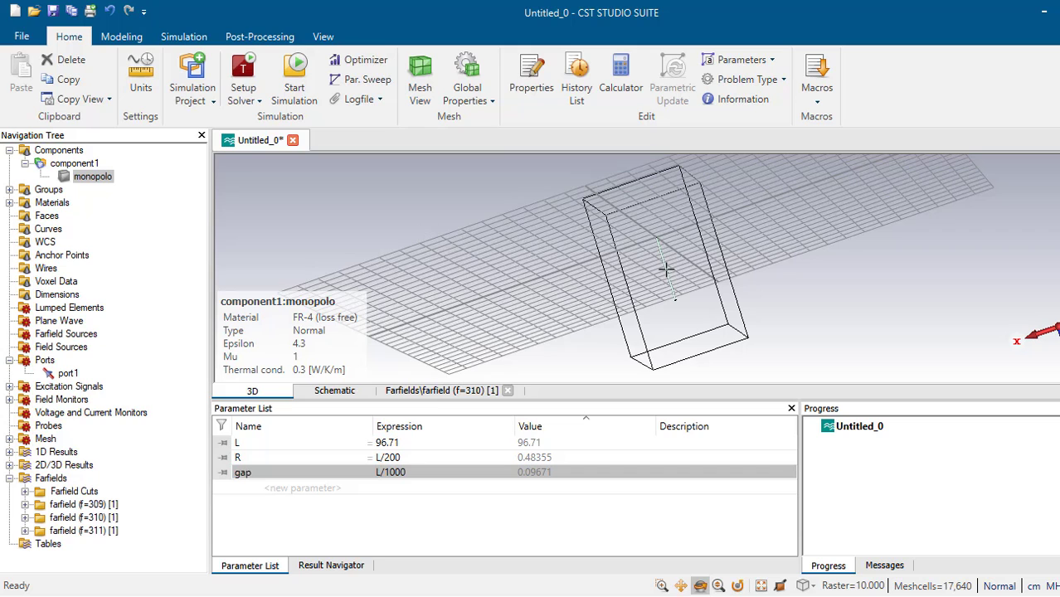
{"action": "scroll", "coordinate": [665, 272], "scroll_direction": "down", "scroll_amount": 1}
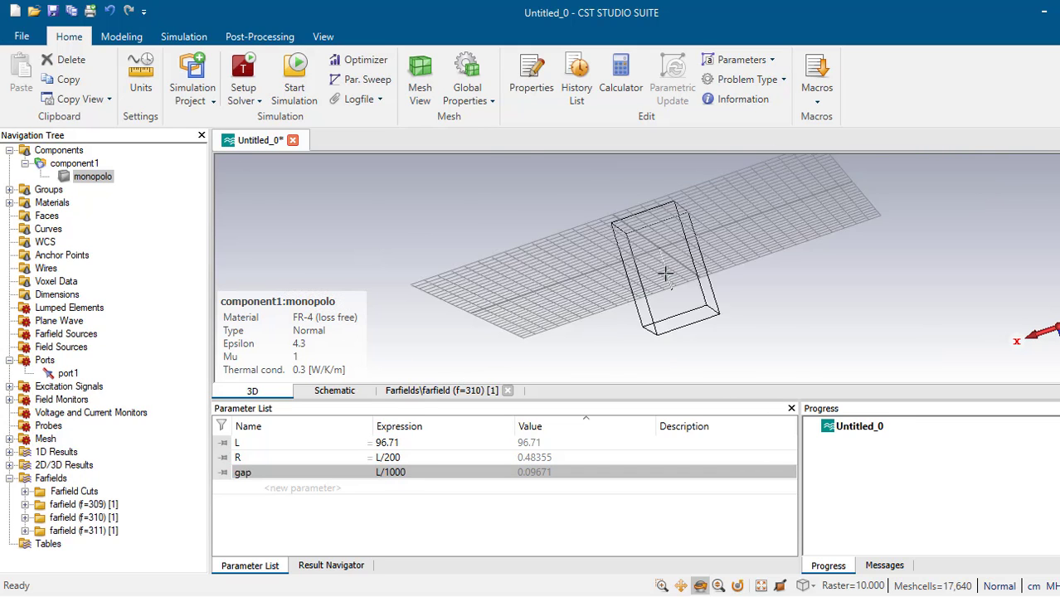
{"action": "scroll", "coordinate": [665, 272], "scroll_direction": "up", "scroll_amount": 3}
- Set up a Translate transform of monopolo with Copy enabled, repetition factor 2 and a Y translation of L/4, and preview it
{"action": "left_click", "coordinate": [121, 36]}
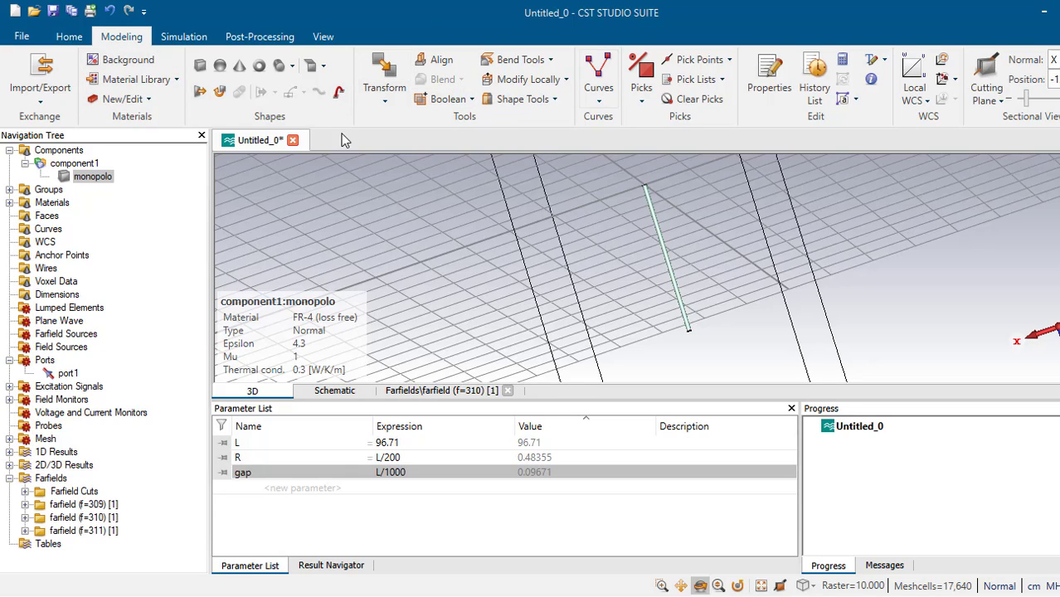
{"action": "left_click", "coordinate": [384, 99]}
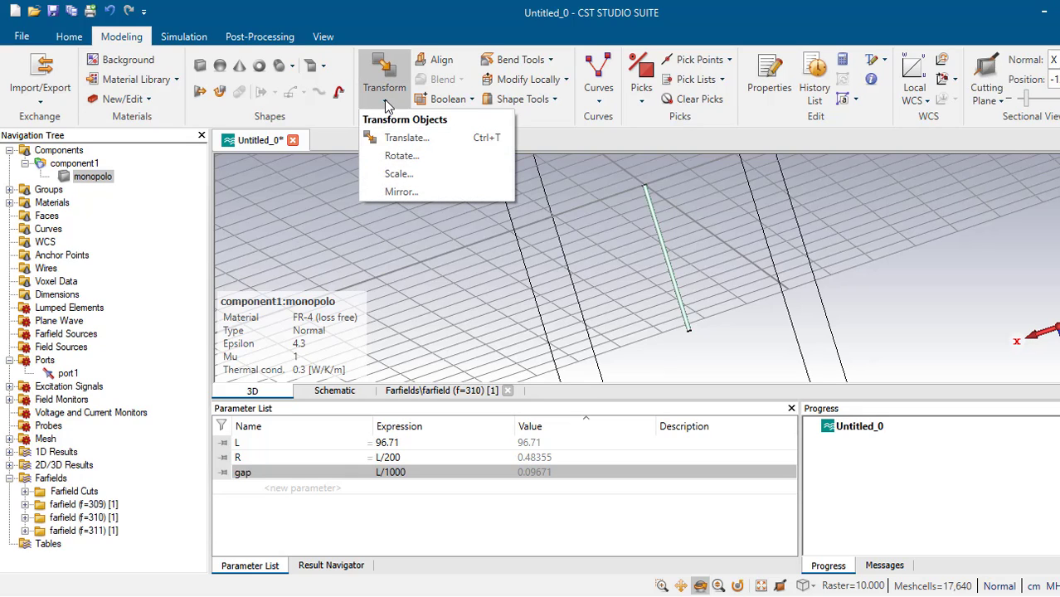
{"action": "left_click", "coordinate": [430, 141]}
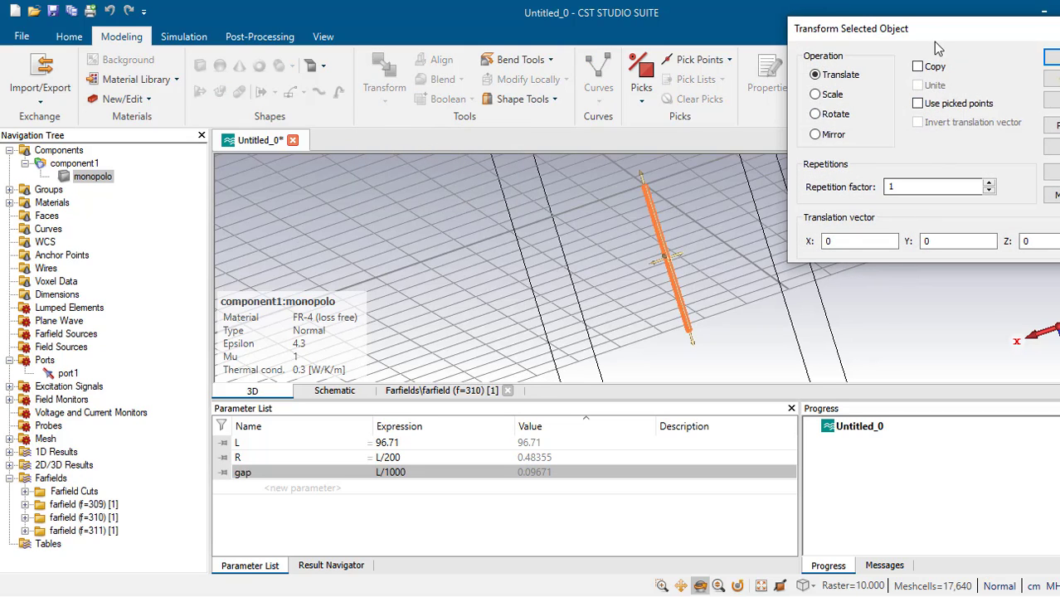
{"action": "left_click_drag", "start_coordinate": [933, 31], "coordinate": [865, 60]}
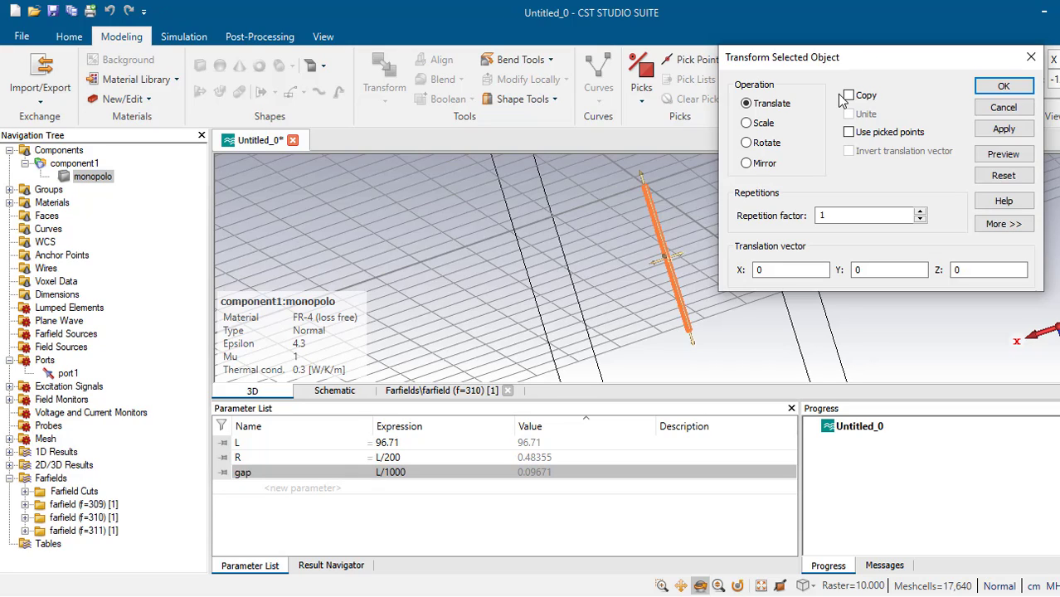
{"action": "left_click", "coordinate": [849, 96]}
{"action": "left_click", "coordinate": [920, 211]}
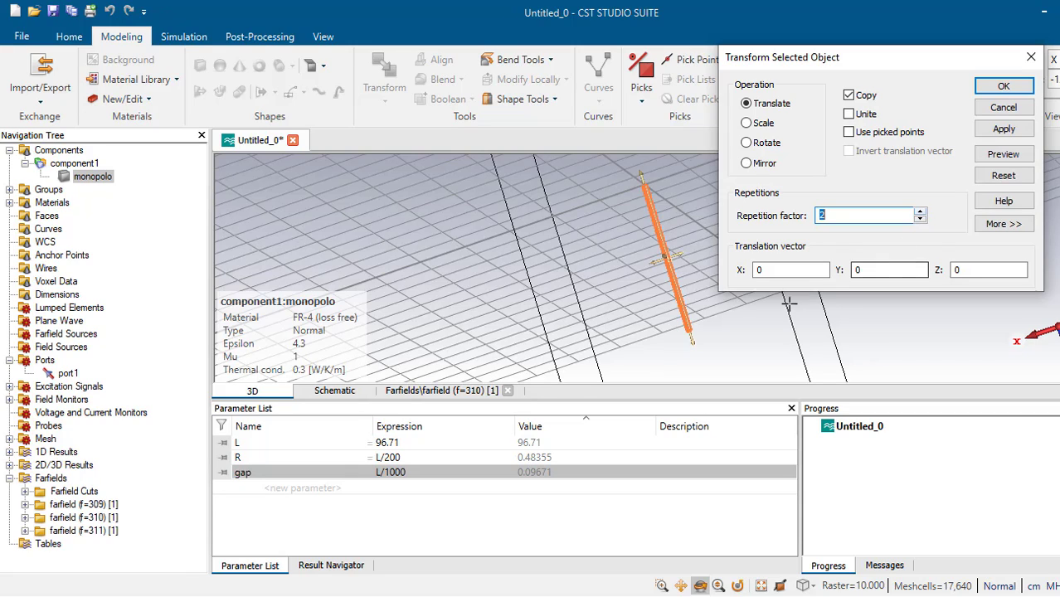
{"action": "left_click", "coordinate": [856, 270]}
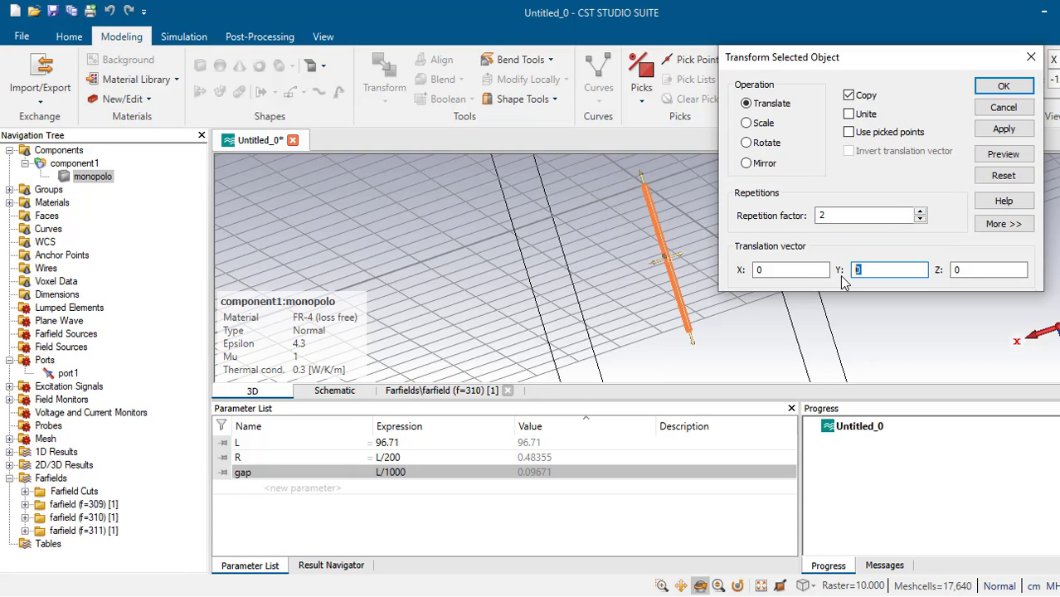
{"action": "type", "text": "L/4"}
{"action": "left_click", "coordinate": [1000, 156]}
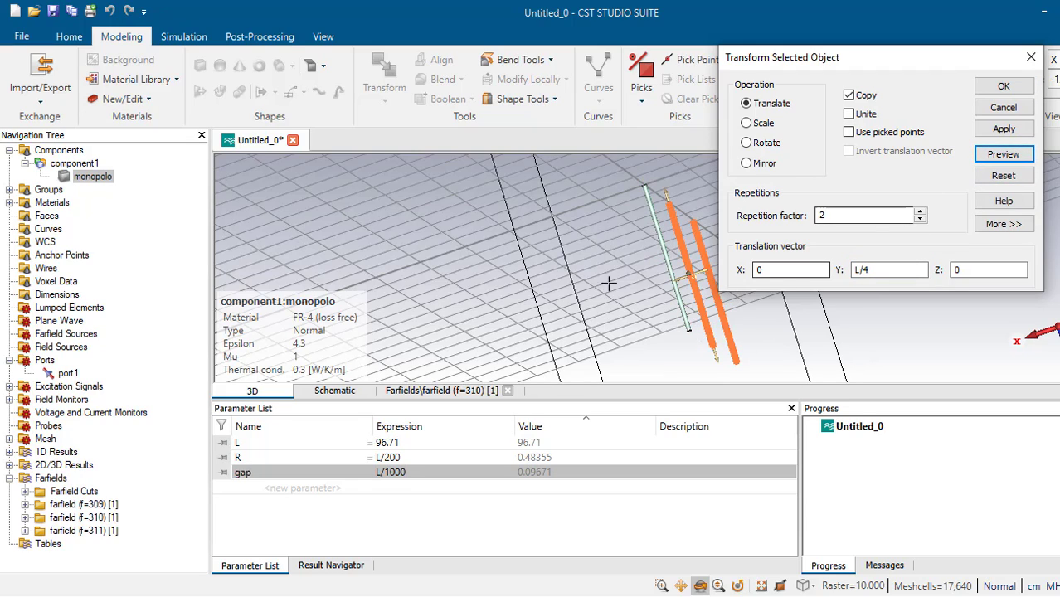
- Try higher repetition factors such as 4 for the monopole copies and set the factor back to 2
{"action": "left_click", "coordinate": [920, 212]}
{"action": "left_click", "coordinate": [920, 213]}
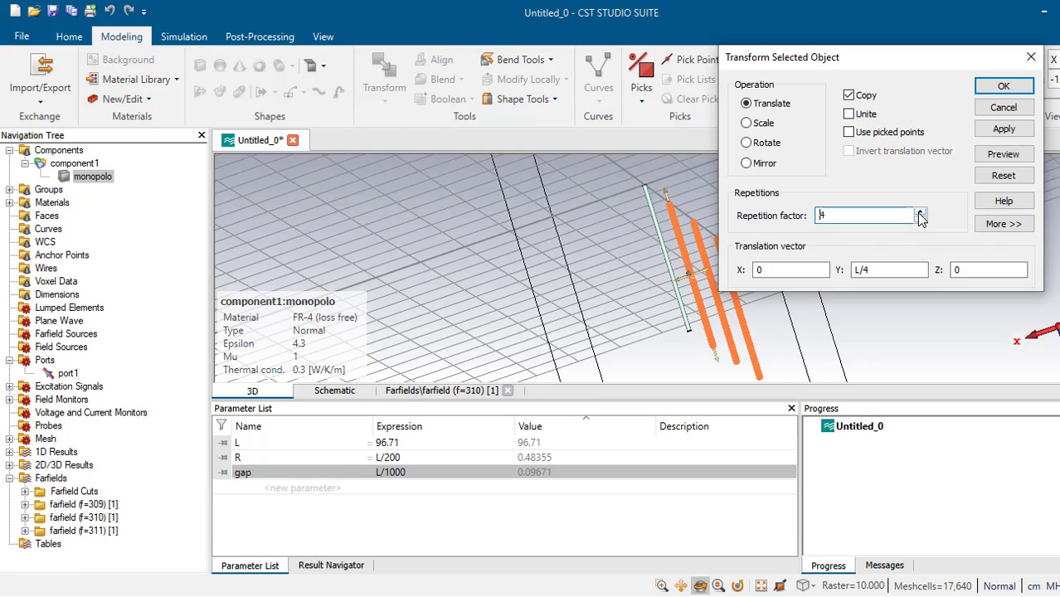
{"action": "left_click", "coordinate": [920, 212]}
{"action": "left_click", "coordinate": [920, 221]}
{"action": "left_click", "coordinate": [920, 220]}
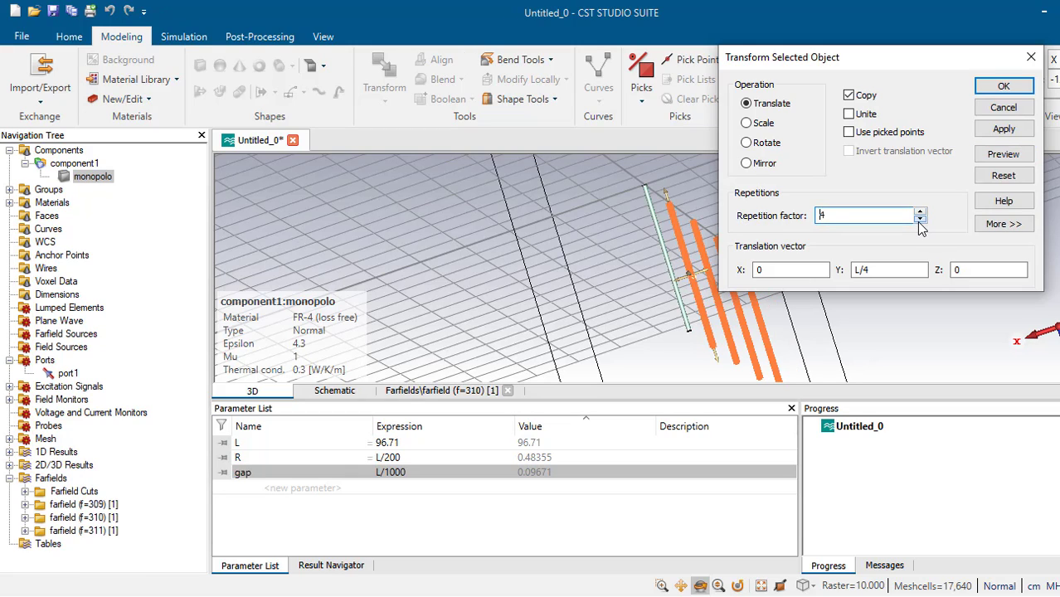
{"action": "left_click", "coordinate": [920, 221]}
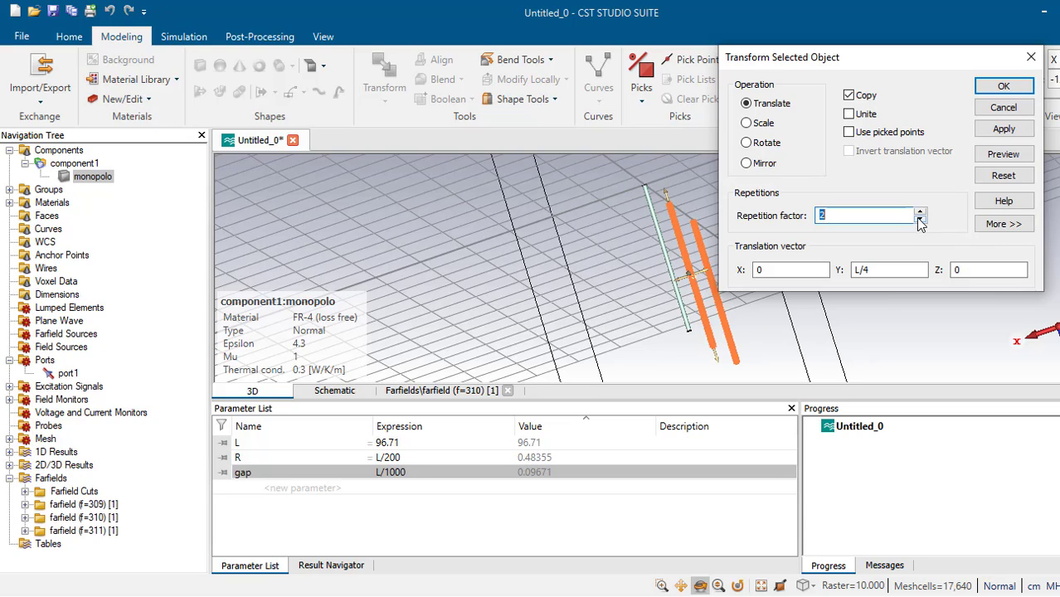
- Apply the copy translation of monopolo, deleting current and parametric results while keeping the result cache
{"action": "left_click", "coordinate": [1006, 131]}
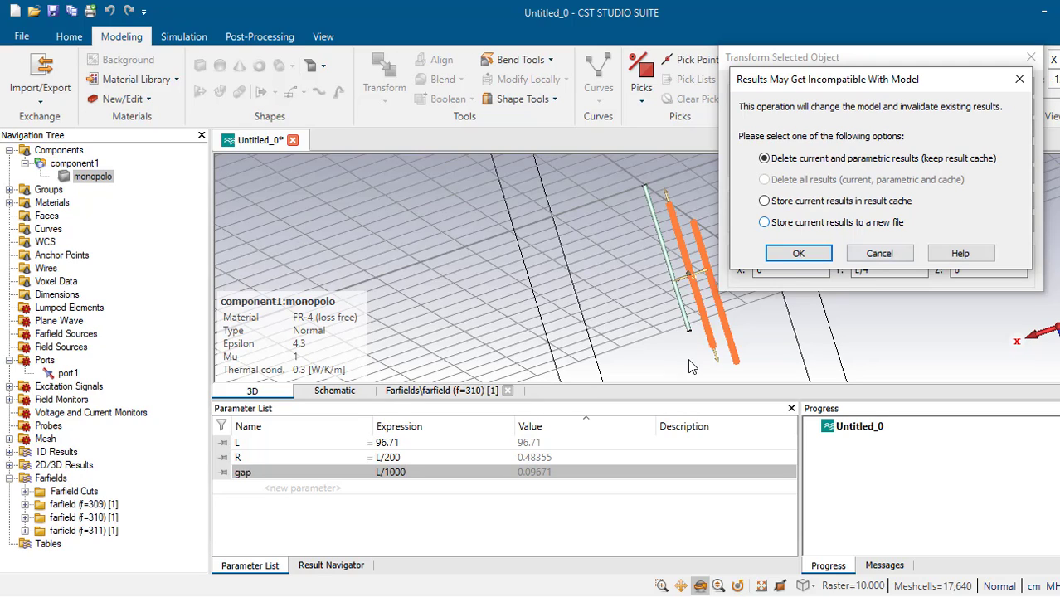
{"action": "left_click", "coordinate": [788, 255]}
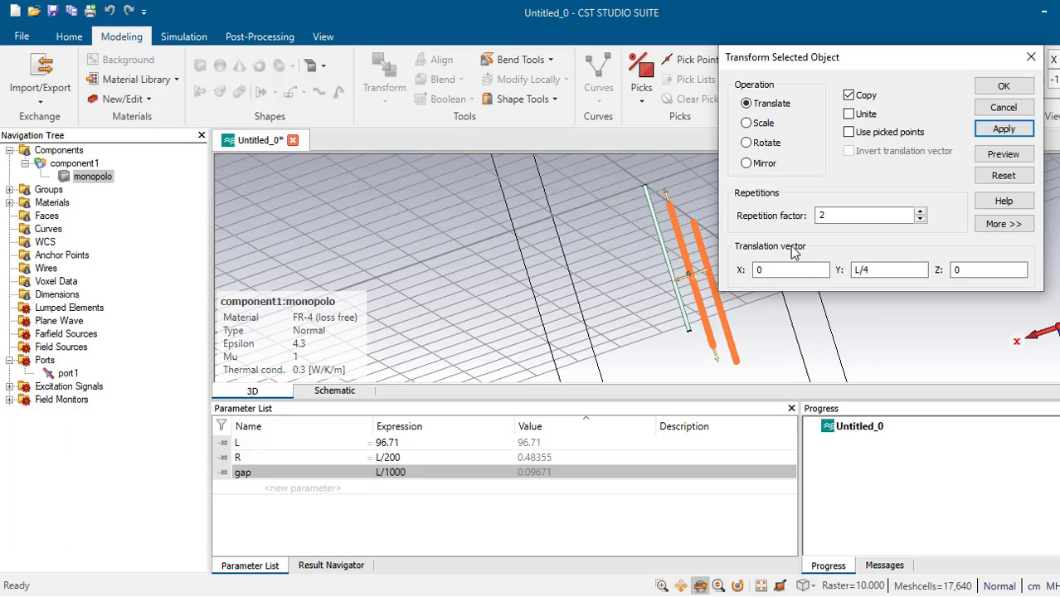
{"action": "left_click", "coordinate": [1001, 85]}
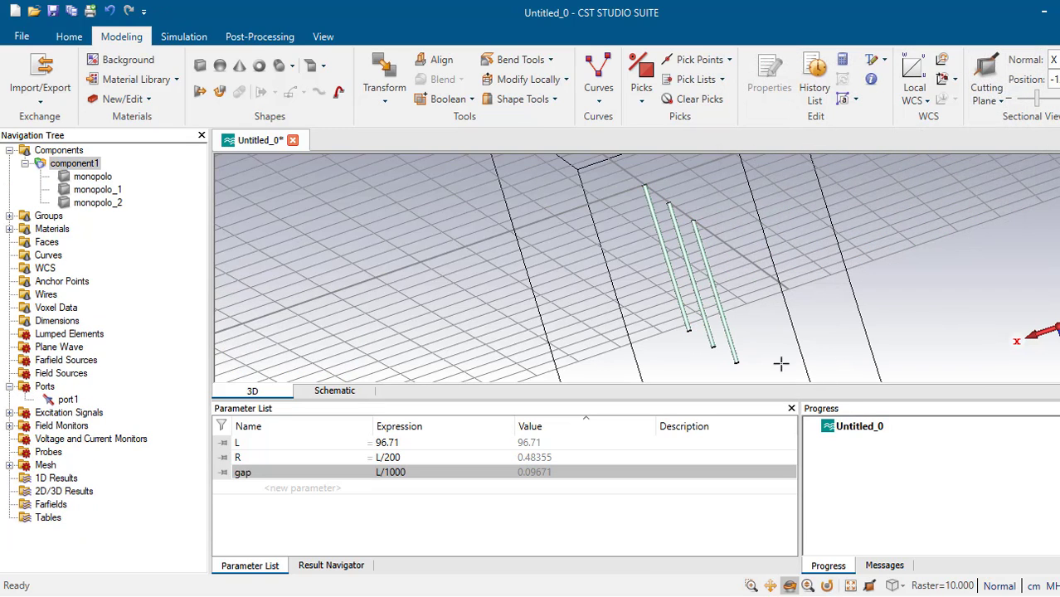
- Rotate the model to examine the three parallel monopoles inside the bounding box
{"action": "left_click", "coordinate": [828, 586]}
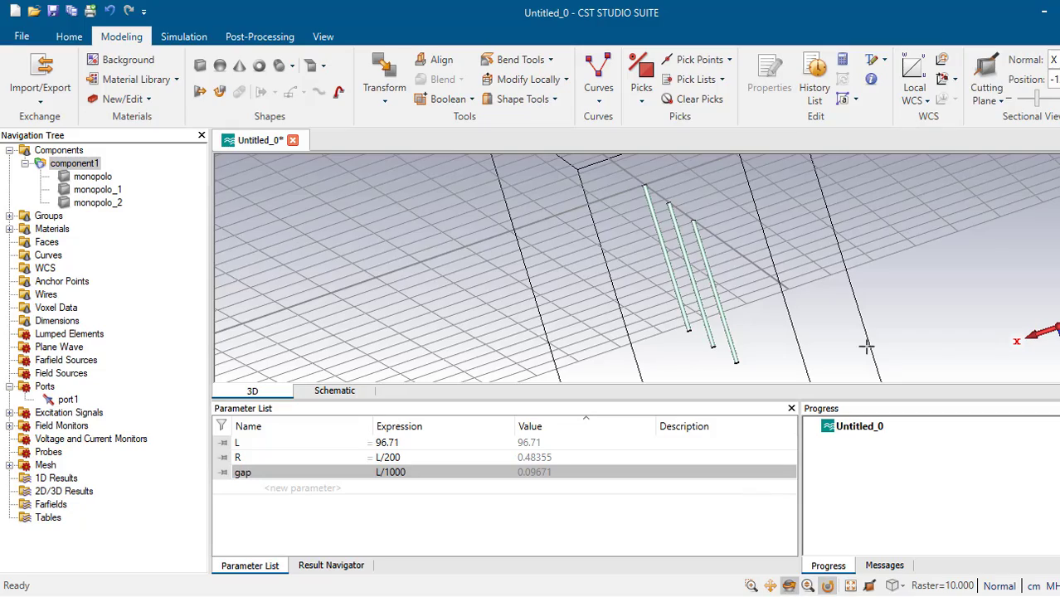
{"action": "left_click_drag", "start_coordinate": [869, 348], "coordinate": [589, 365]}
{"action": "left_click_drag", "start_coordinate": [572, 421], "coordinate": [765, 344]}
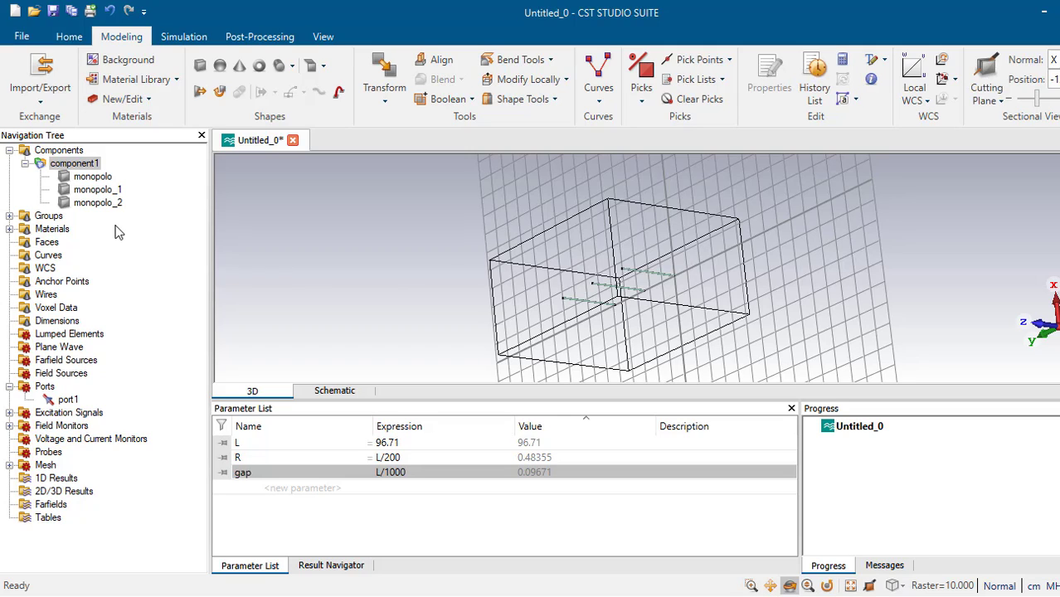
- Unite monopolo, monopolo_1 and monopolo_2 into a single solid with a Boolean Add
{"action": "left_click", "coordinate": [104, 180]}
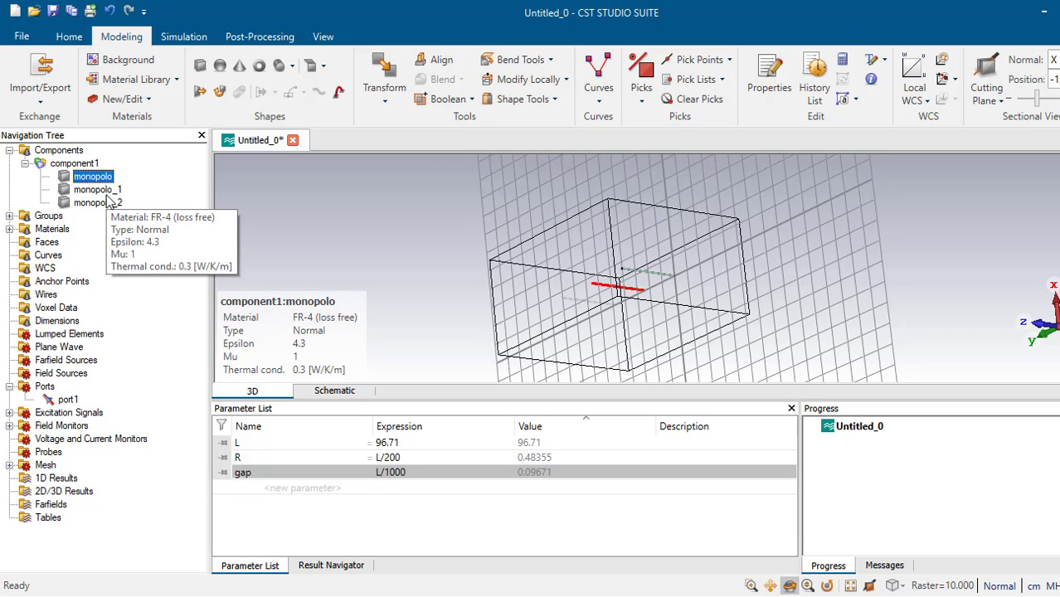
{"action": "left_click", "coordinate": [106, 190], "text": "ctrl"}
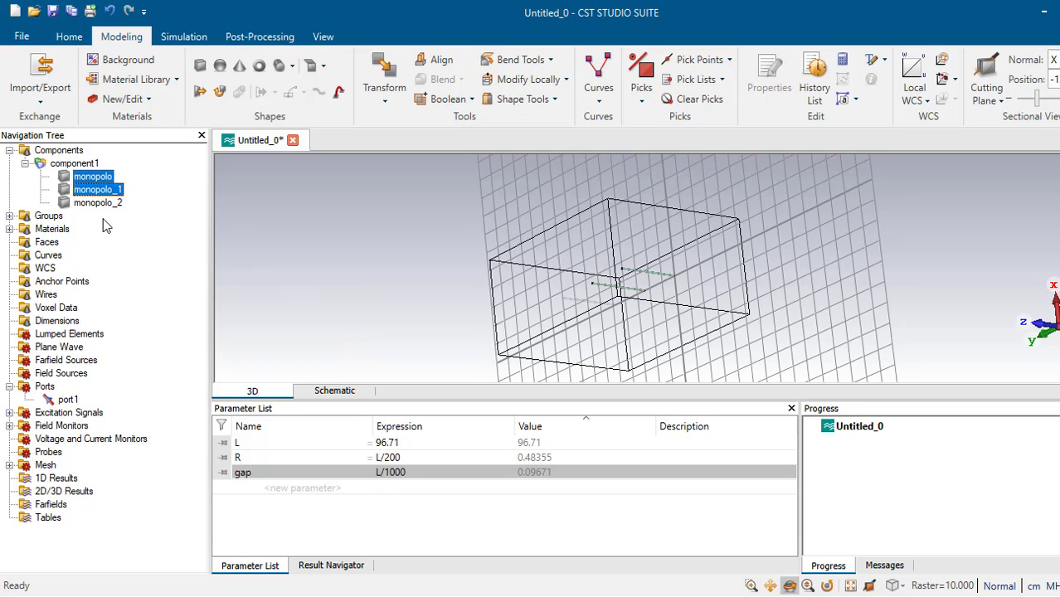
{"action": "left_click", "coordinate": [106, 204], "text": "ctrl"}
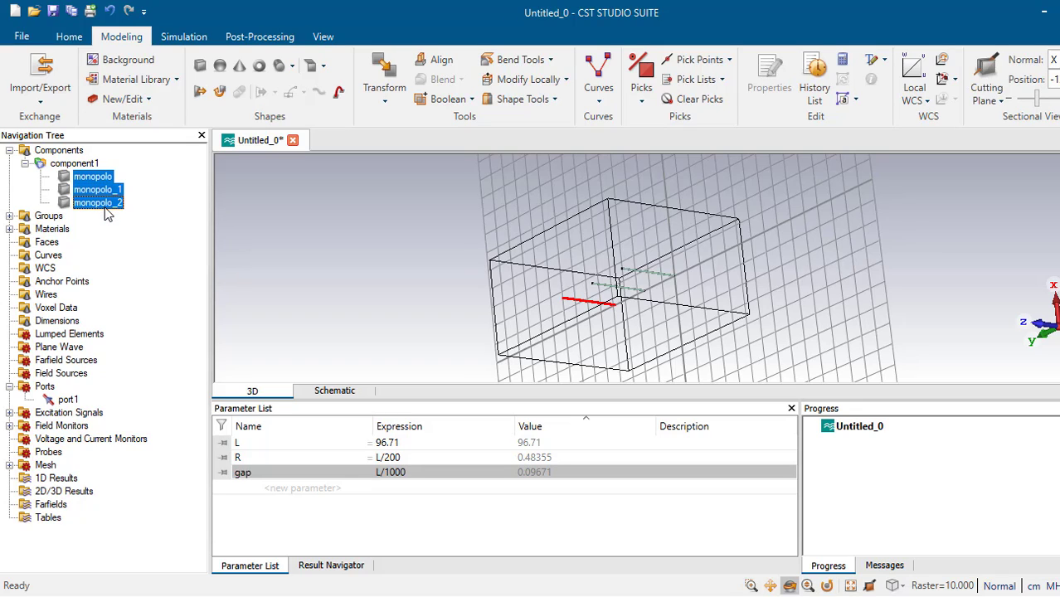
{"action": "left_click", "coordinate": [472, 100]}
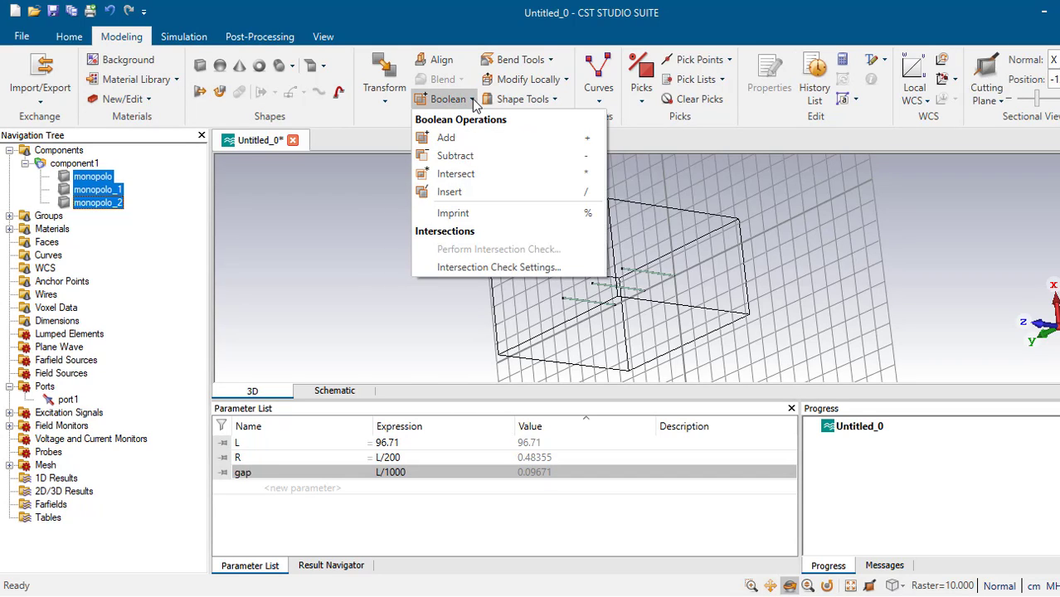
{"action": "left_click", "coordinate": [452, 141]}
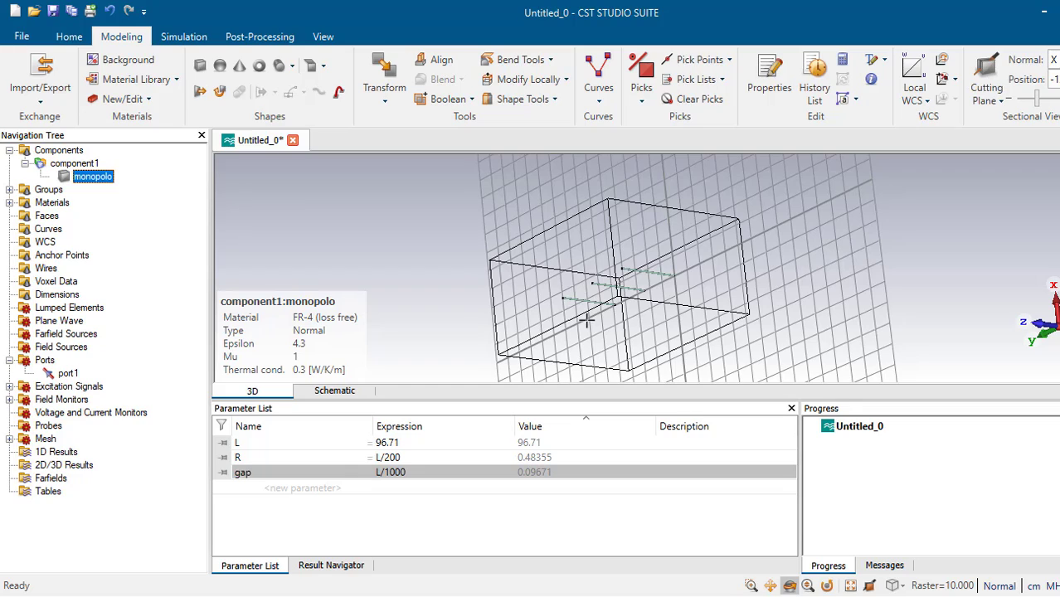
{"action": "left_click", "coordinate": [101, 181]}
- Delete the existing discrete port port1 from the model and confirm the deletion
{"action": "right_click", "coordinate": [73, 375]}
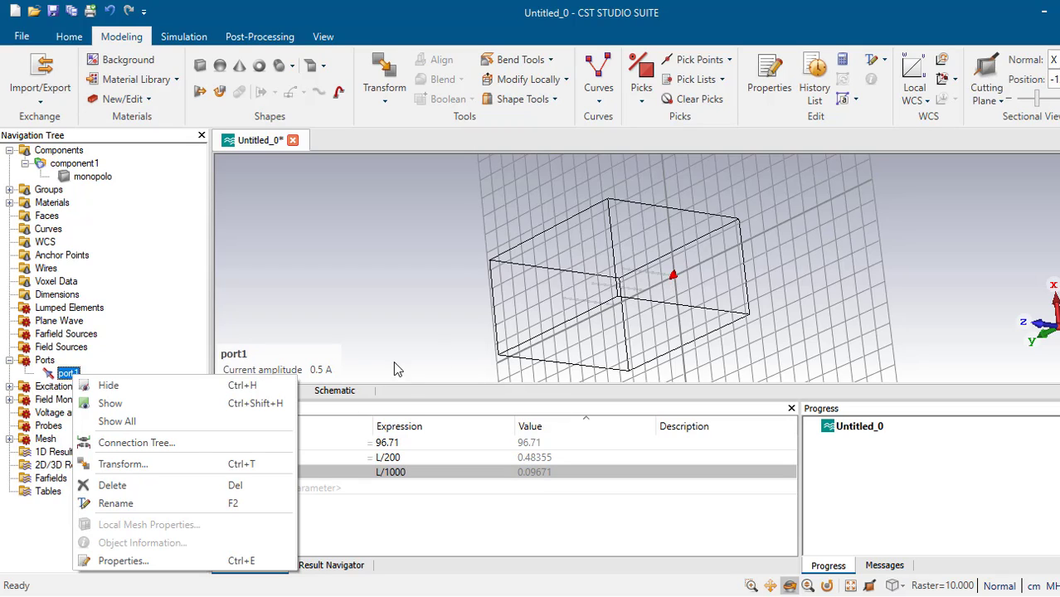
{"action": "left_click", "coordinate": [154, 488]}
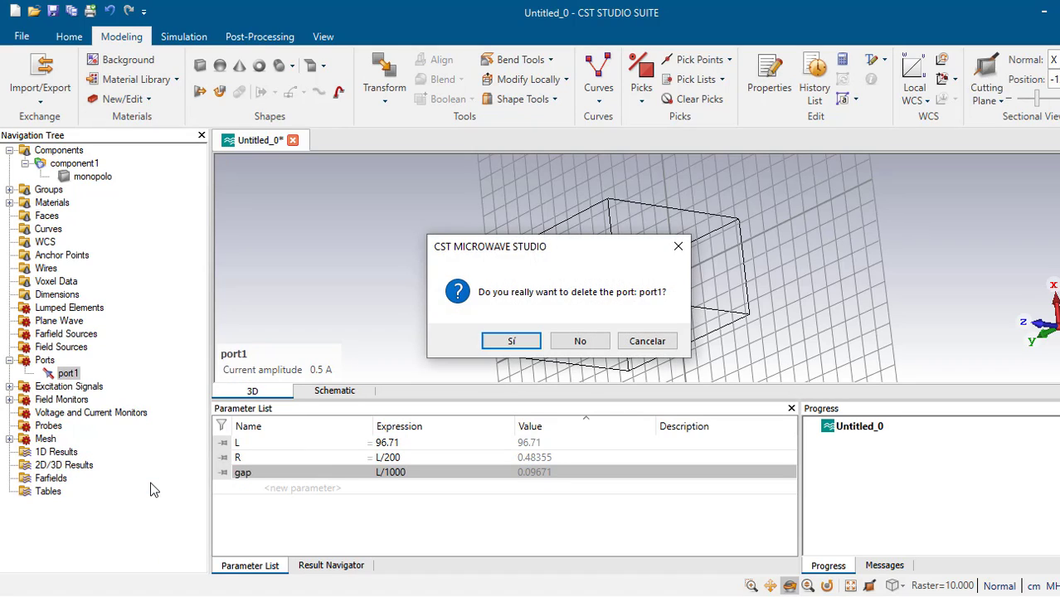
{"action": "left_click", "coordinate": [508, 345]}
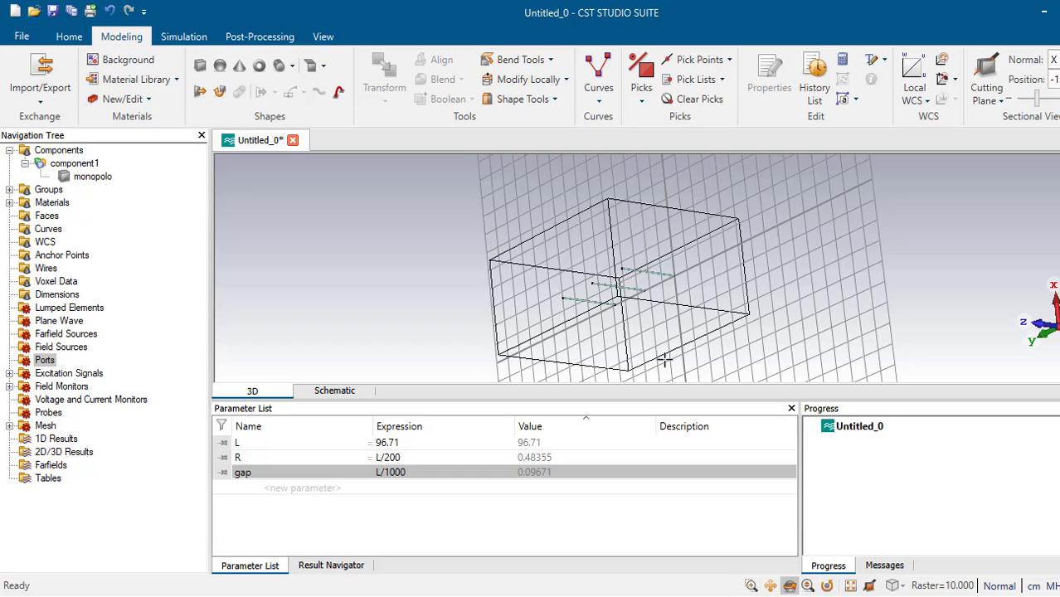
- Pick the circle center at the +Z end of the original monopole, the first element of the array
{"action": "scroll", "coordinate": [674, 314], "scroll_direction": "up", "scroll_amount": 6}
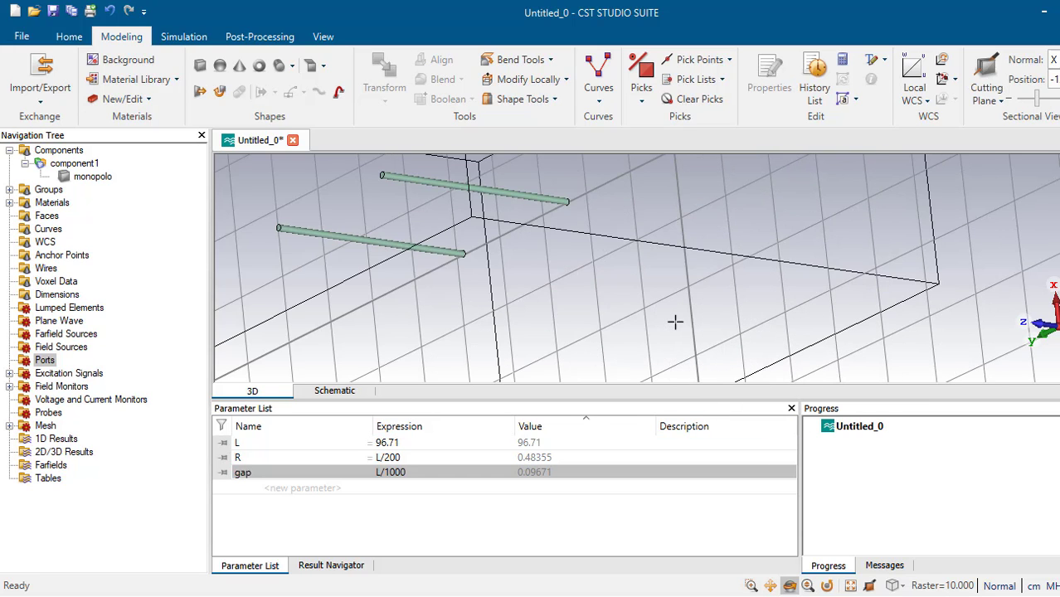
{"action": "scroll", "coordinate": [675, 322], "scroll_direction": "down", "scroll_amount": 5}
{"action": "scroll", "coordinate": [672, 292], "scroll_direction": "up", "scroll_amount": 3}
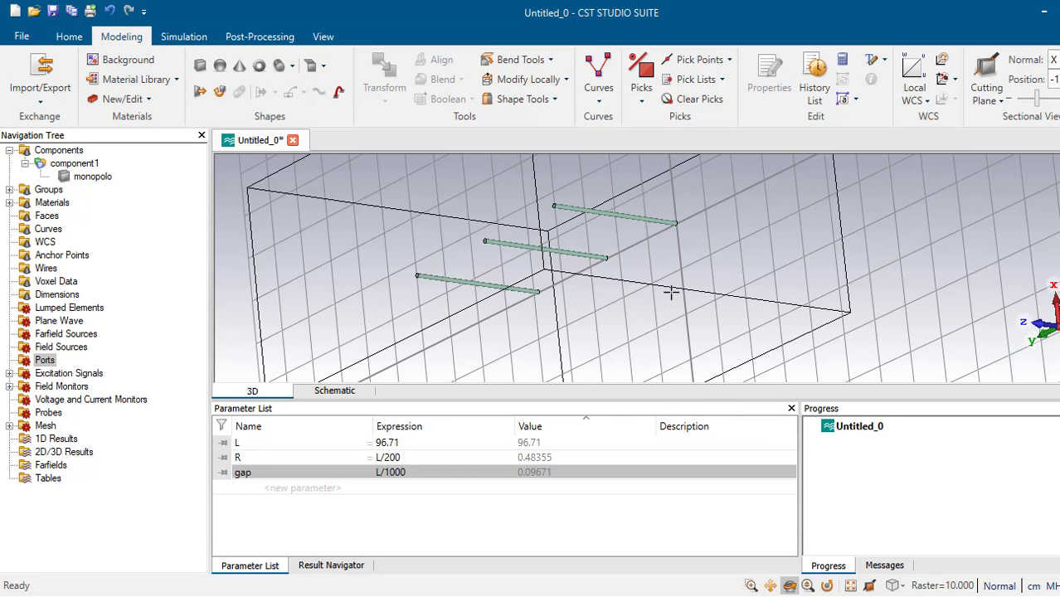
{"action": "mouse_move", "coordinate": [663, 269]}
{"action": "left_mouse_down"}
{"action": "mouse_move", "coordinate": [637, 256]}
{"action": "mouse_move", "coordinate": [751, 267]}
{"action": "left_mouse_up"}
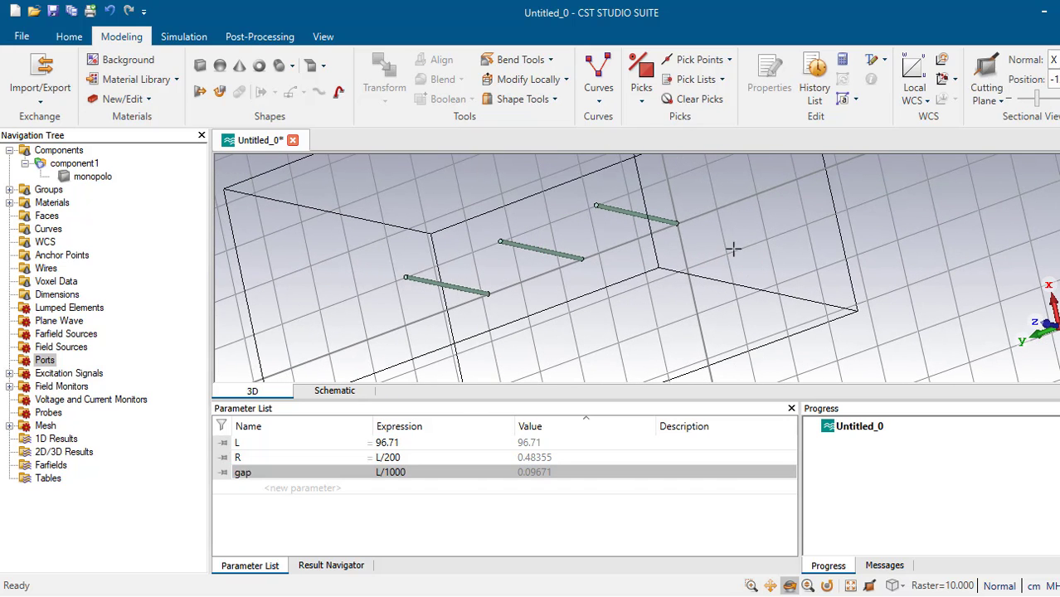
{"action": "left_click", "coordinate": [730, 61]}
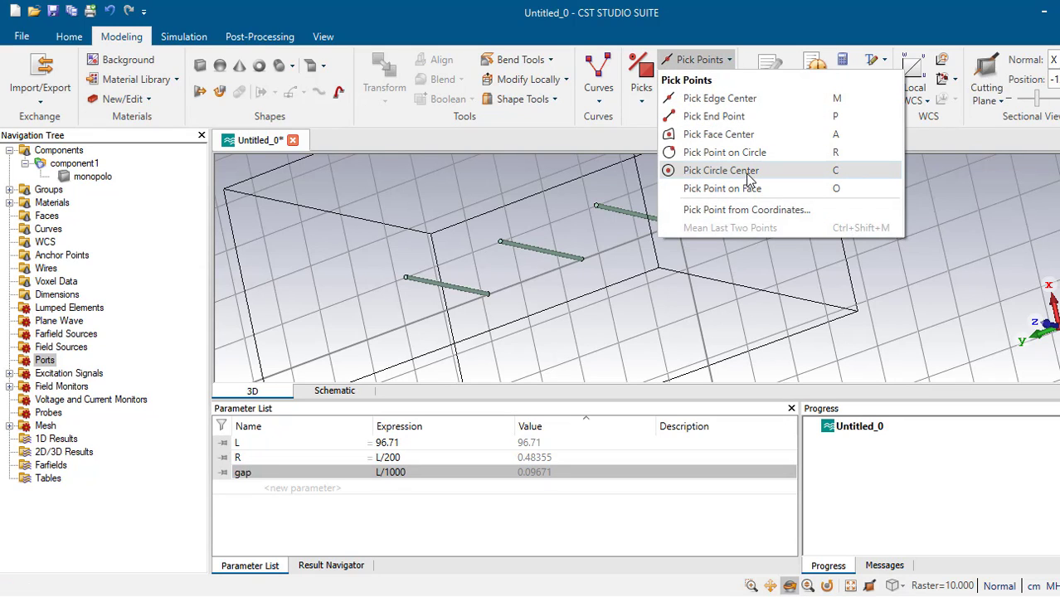
{"action": "left_click", "coordinate": [721, 170]}
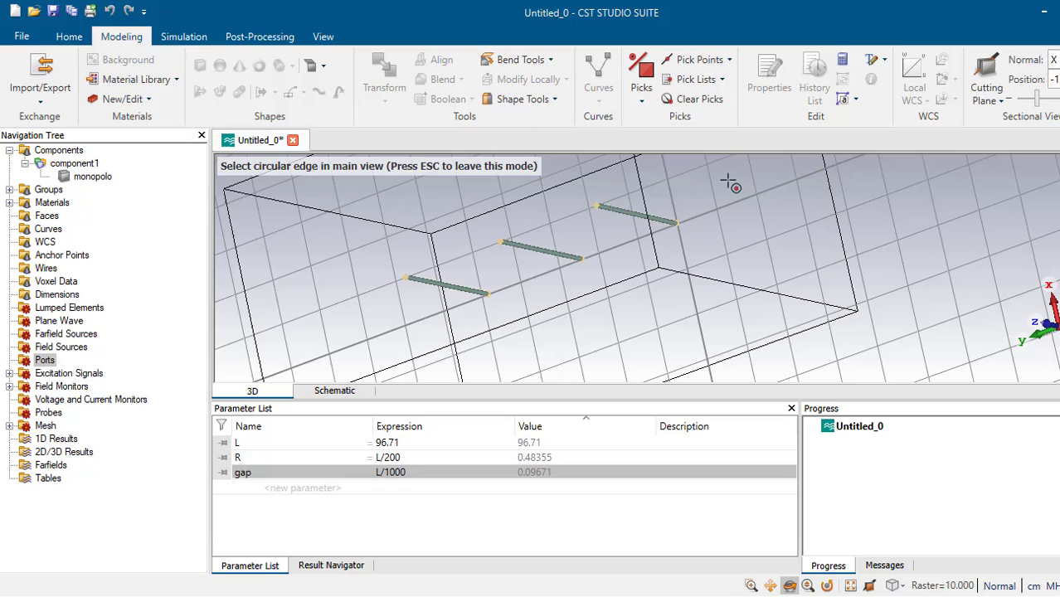
{"action": "left_click", "coordinate": [596, 205]}
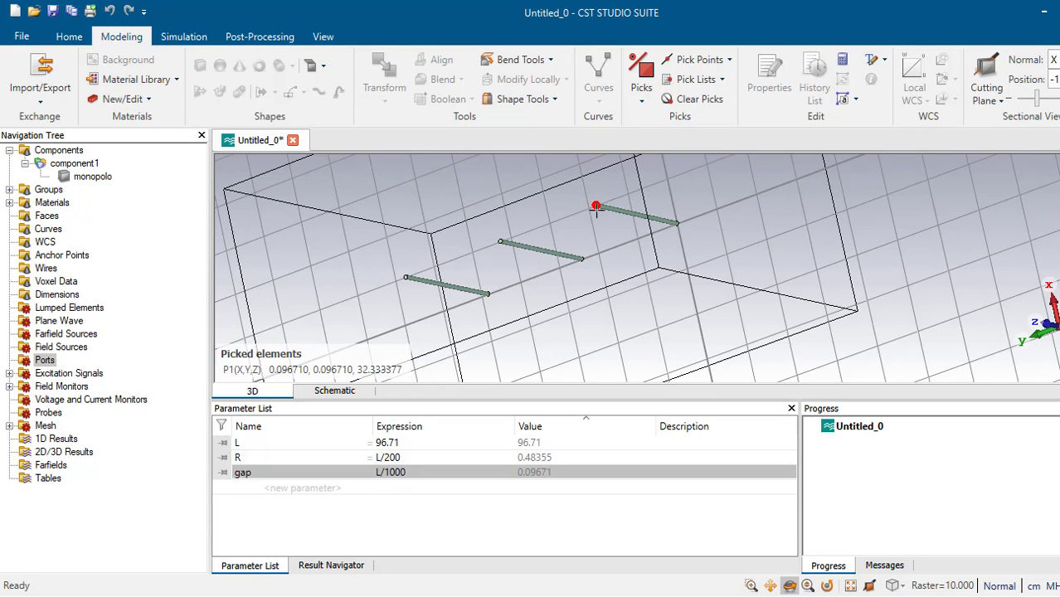
{"action": "left_click", "coordinate": [499, 242]}
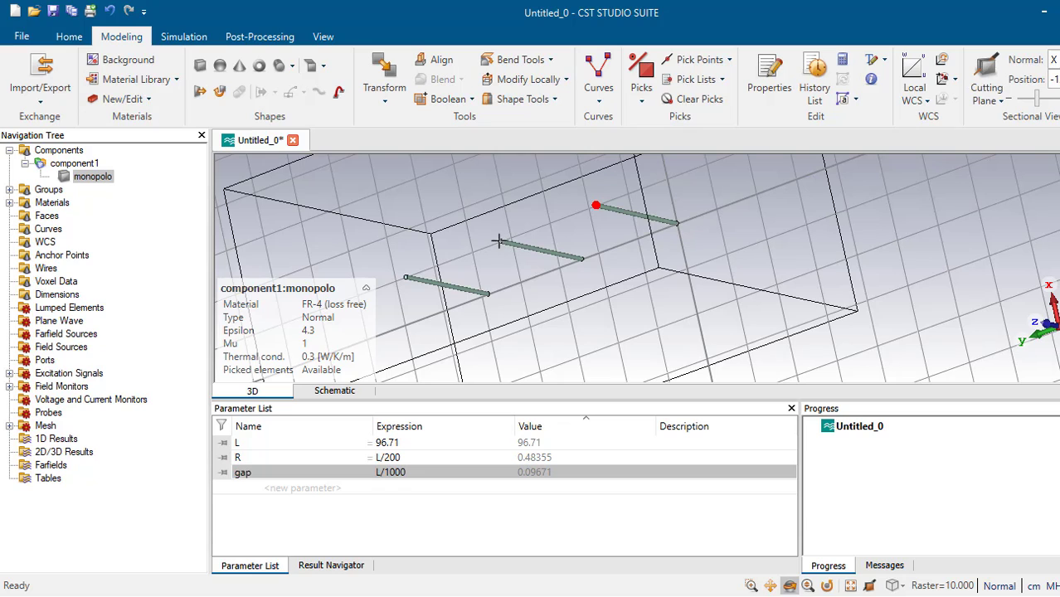
- Pick the circle centers at the +Z ends of the second and third monopoles as additional points
{"action": "left_click", "coordinate": [729, 60]}
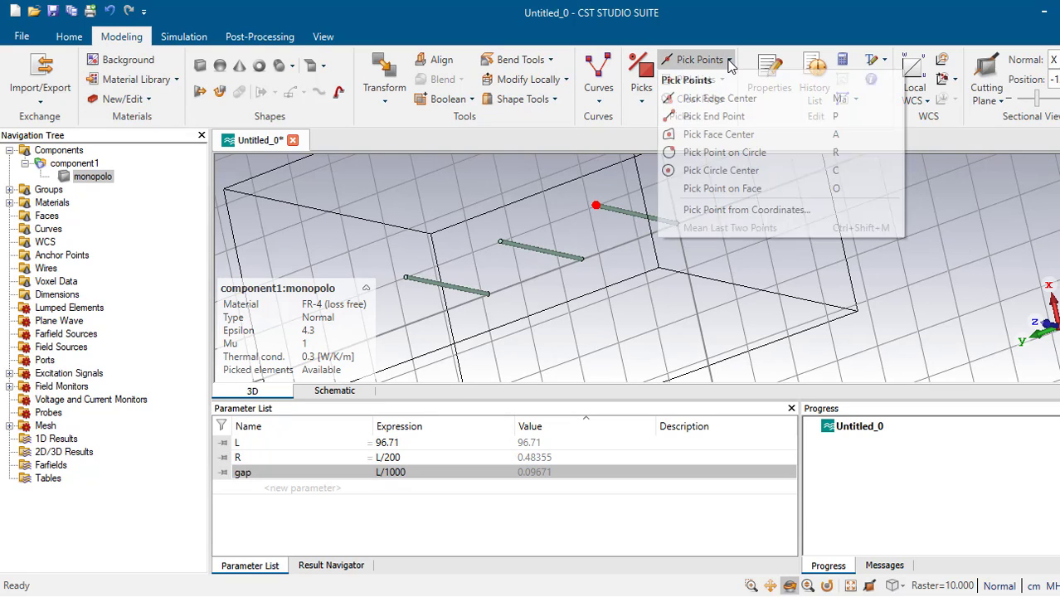
{"action": "left_click", "coordinate": [715, 170]}
{"action": "left_click", "coordinate": [594, 206]}
{"action": "left_click", "coordinate": [500, 241]}
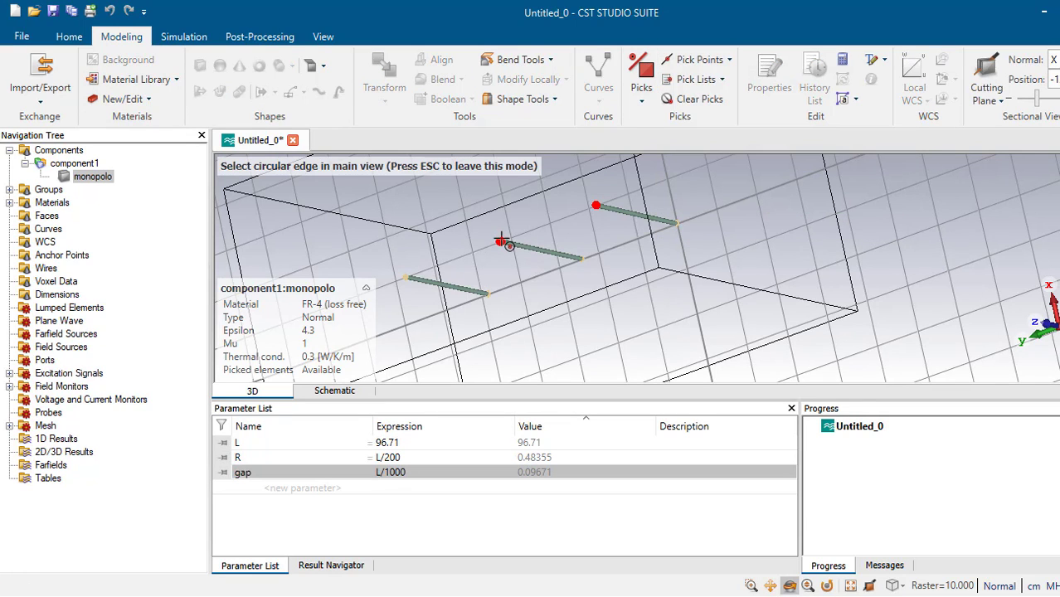
{"action": "key", "text": "Escape"}
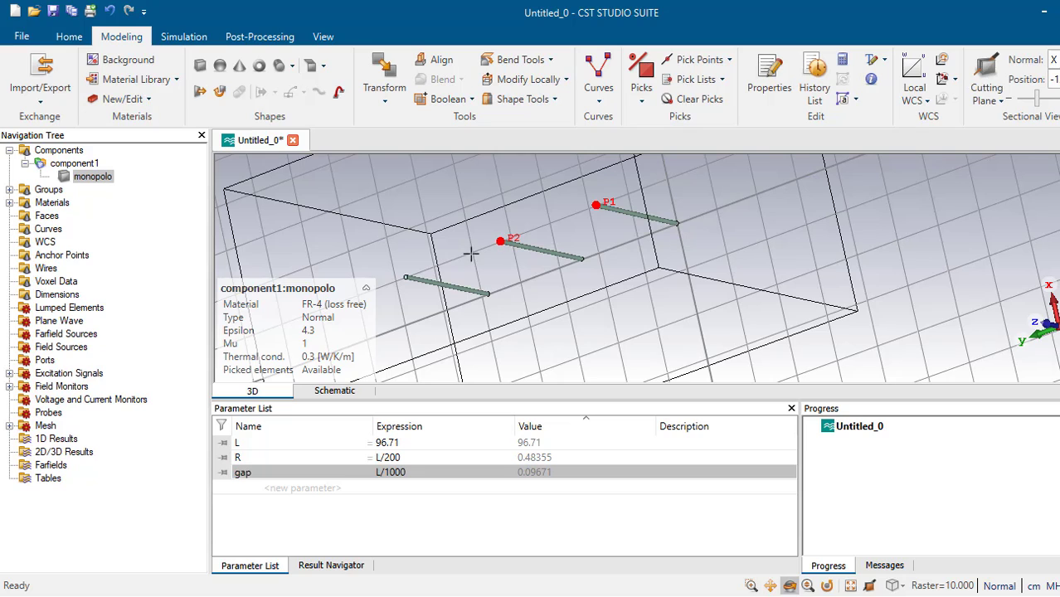
{"action": "left_click", "coordinate": [720, 61]}
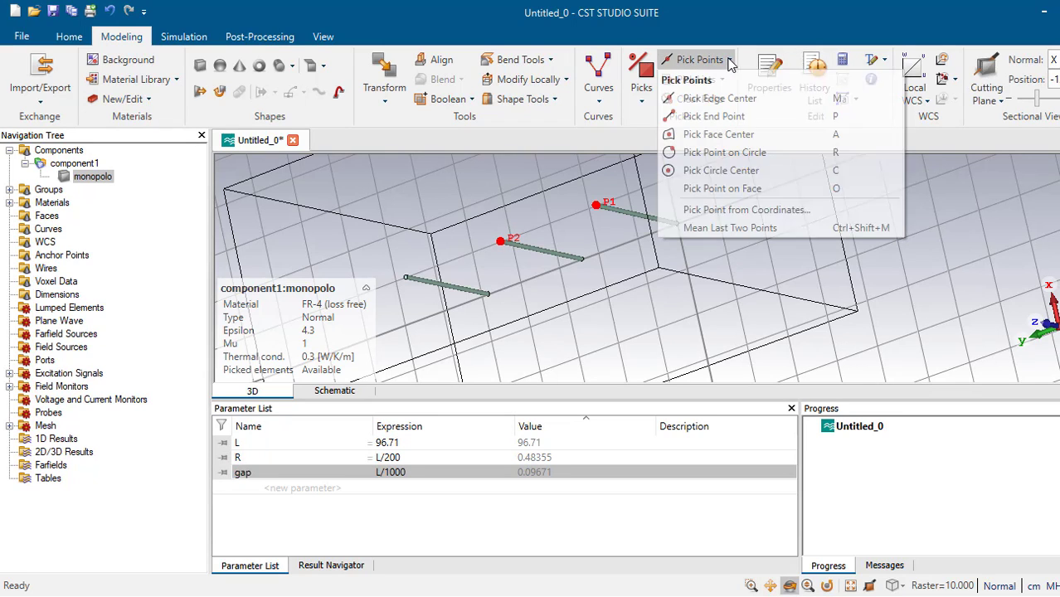
{"action": "left_click", "coordinate": [733, 171]}
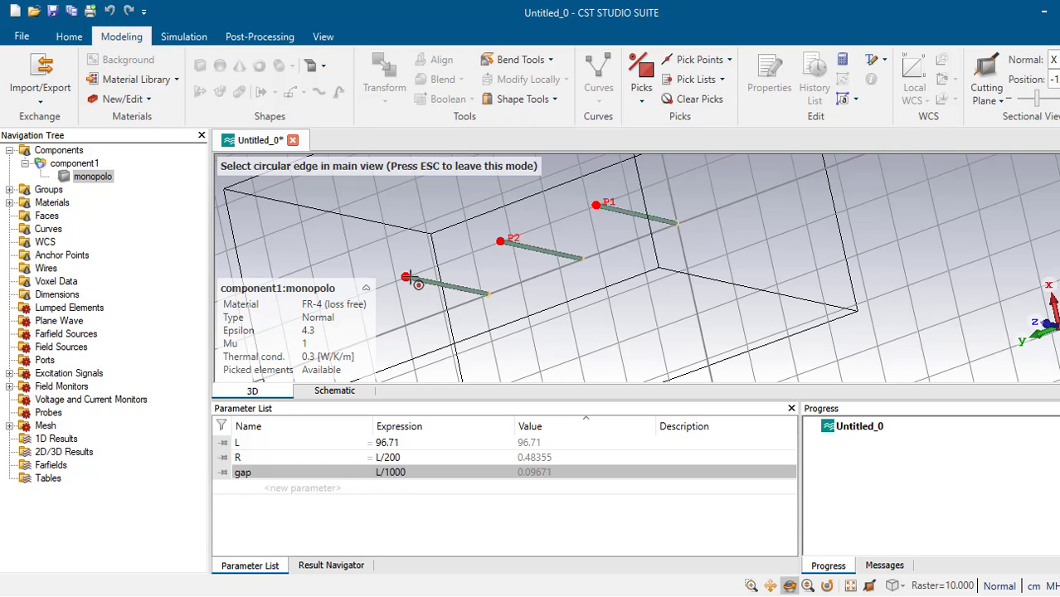
{"action": "left_click", "coordinate": [405, 277]}
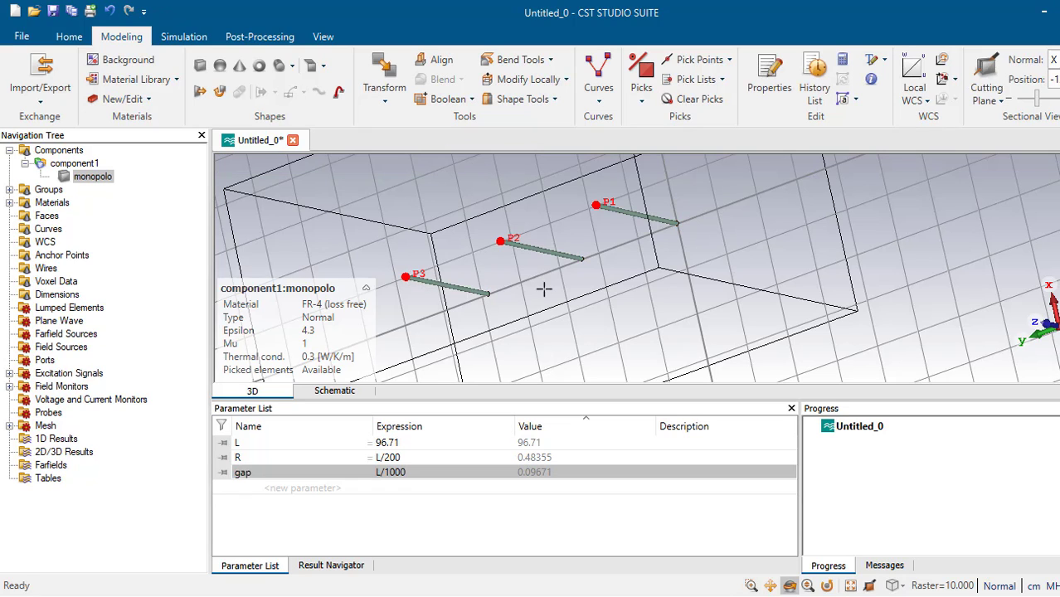
- Start a discrete edge port from the picked points as a Current port of 0.5 A, keeping voltage and current monitoring enabled
{"action": "left_click", "coordinate": [184, 36]}
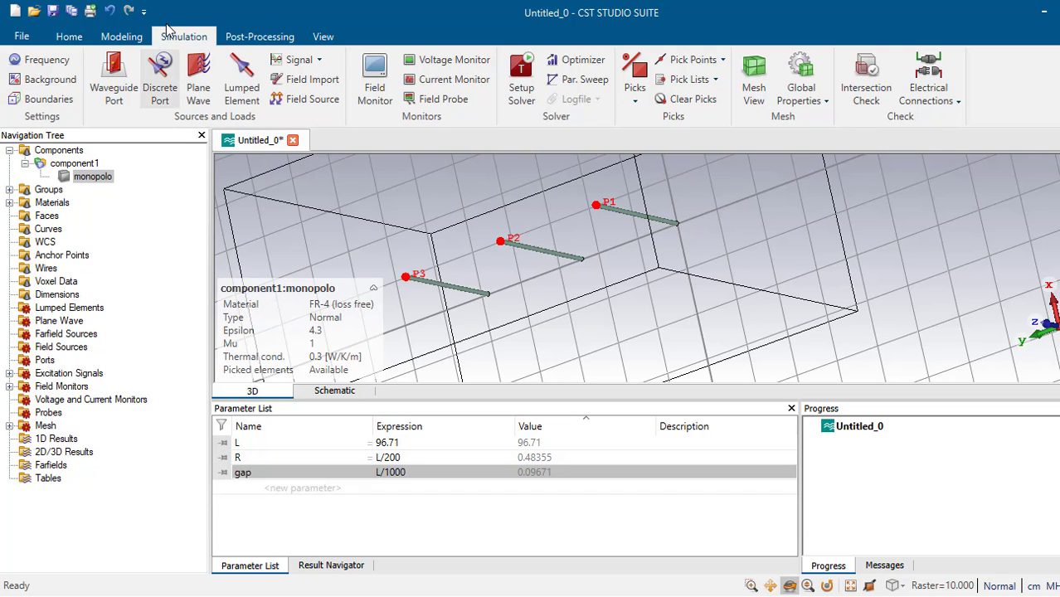
{"action": "left_click", "coordinate": [168, 98]}
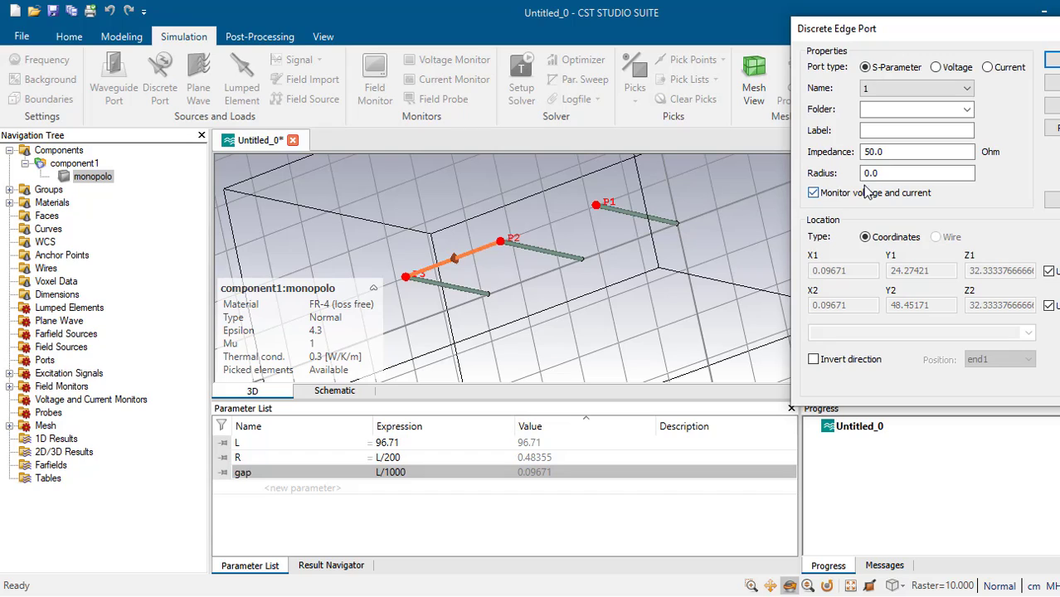
{"action": "left_click", "coordinate": [988, 67]}
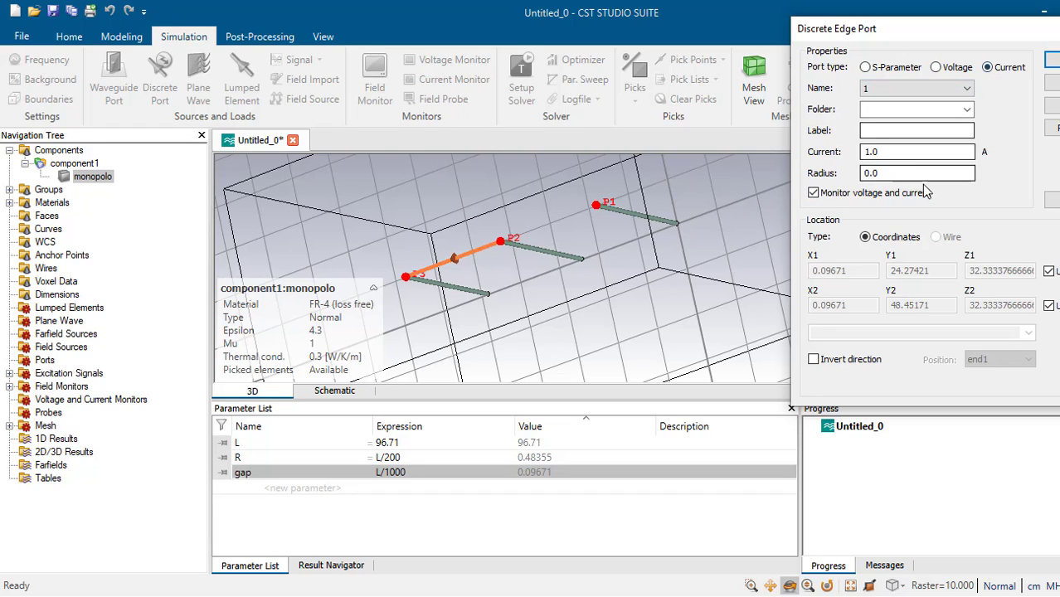
{"action": "left_click_drag", "start_coordinate": [909, 151], "coordinate": [810, 157]}
{"action": "type", "text": "0.5"}
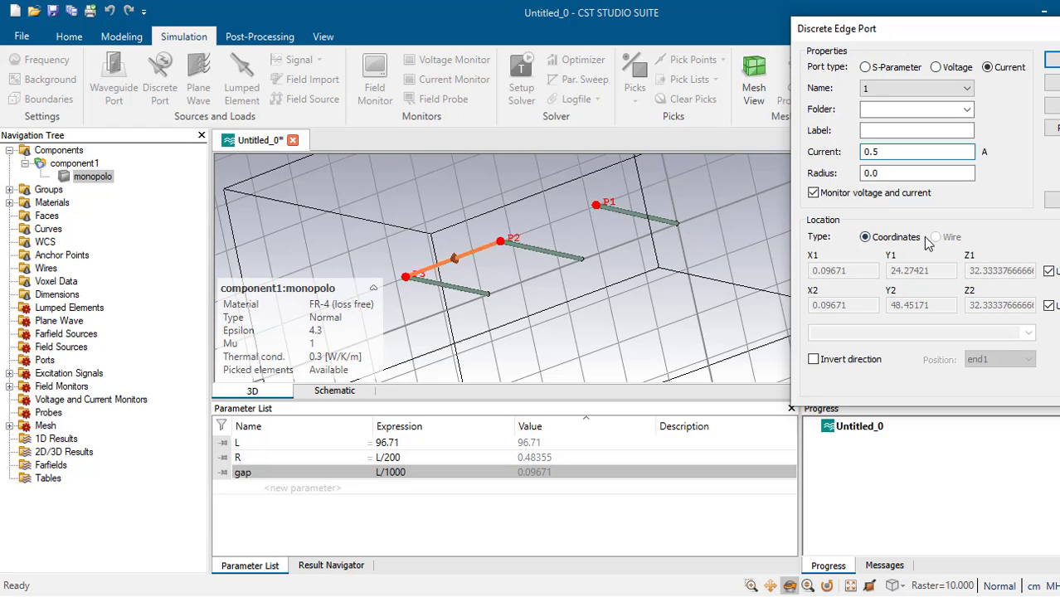
{"action": "left_click", "coordinate": [914, 199]}
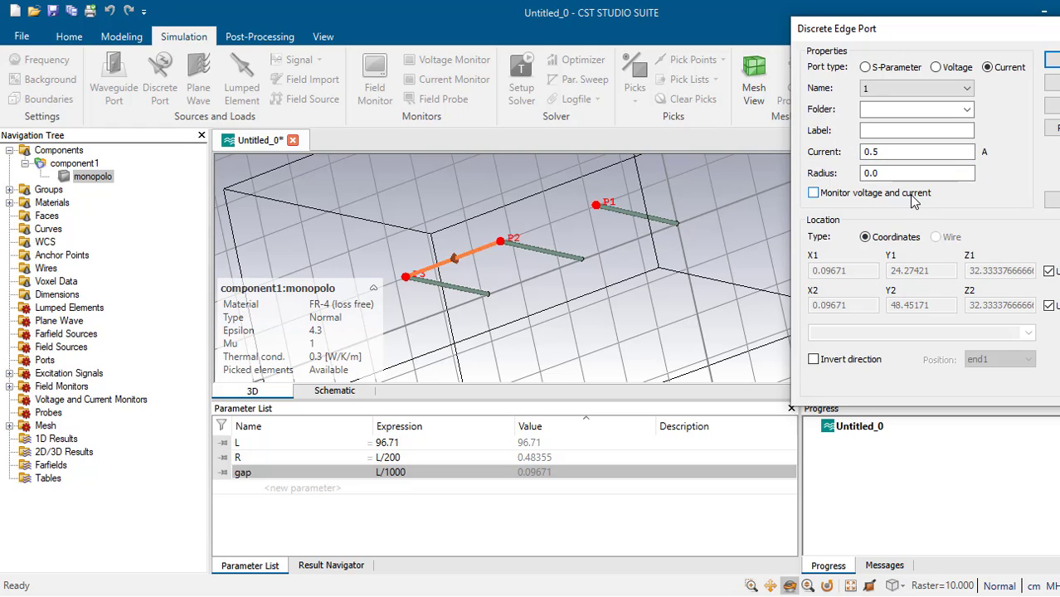
{"action": "left_click", "coordinate": [915, 193]}
- Override the port's picked start point with Y1 = 0, preview it, and create the port spanning the first to the third monopole
{"action": "left_click", "coordinate": [1050, 272]}
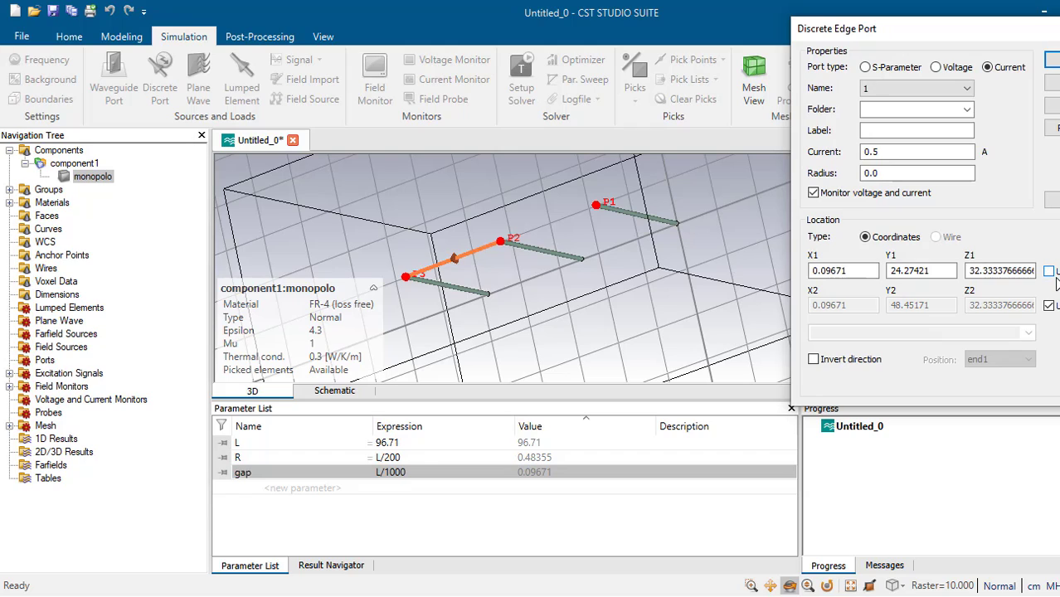
{"action": "double_click", "coordinate": [946, 272]}
{"action": "type", "text": "0"}
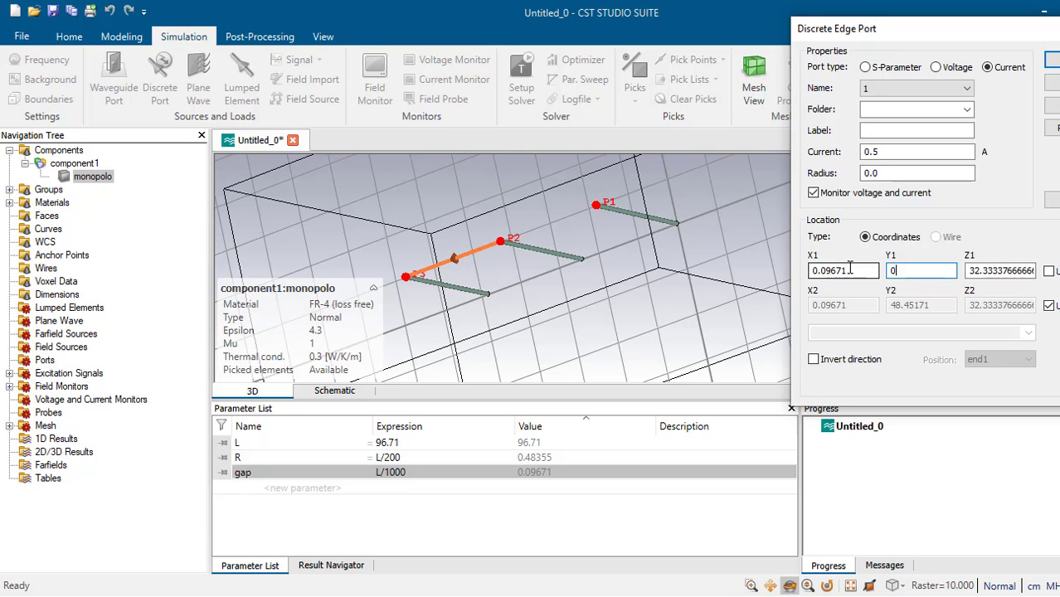
{"action": "left_click", "coordinate": [1052, 128]}
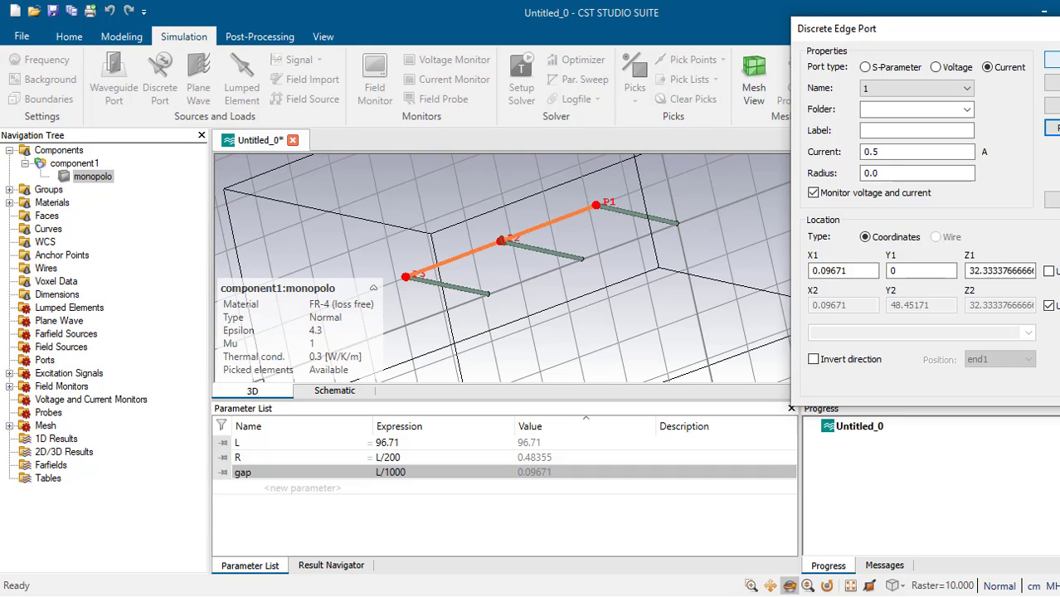
{"action": "left_click", "coordinate": [1052, 59]}
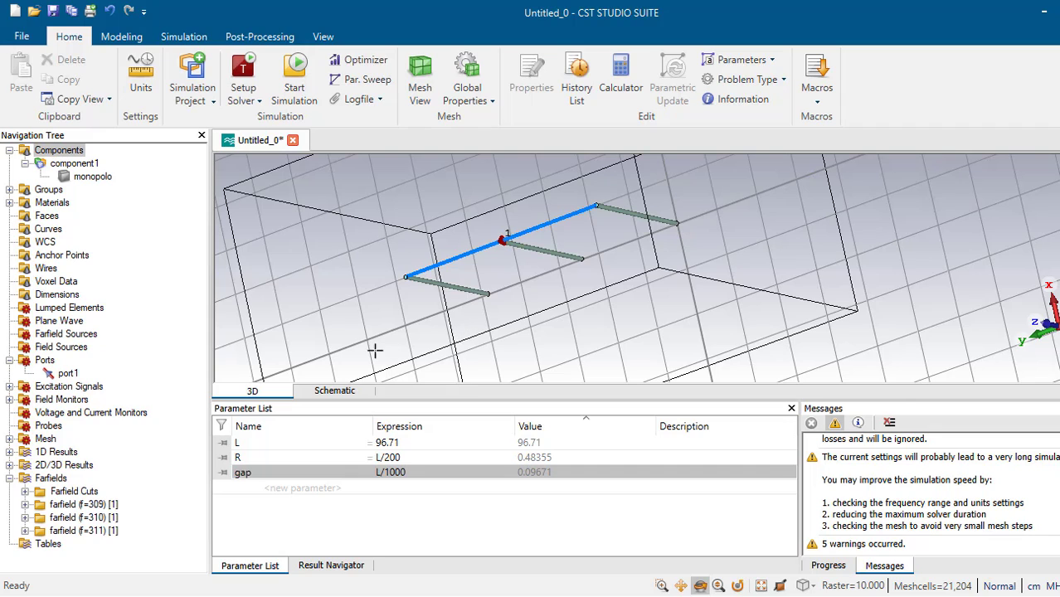
- Examine the 310 MHz farfield directivity as a rotated 3D pattern, a 2D map and a Cartesian plot
{"action": "left_click", "coordinate": [98, 519]}
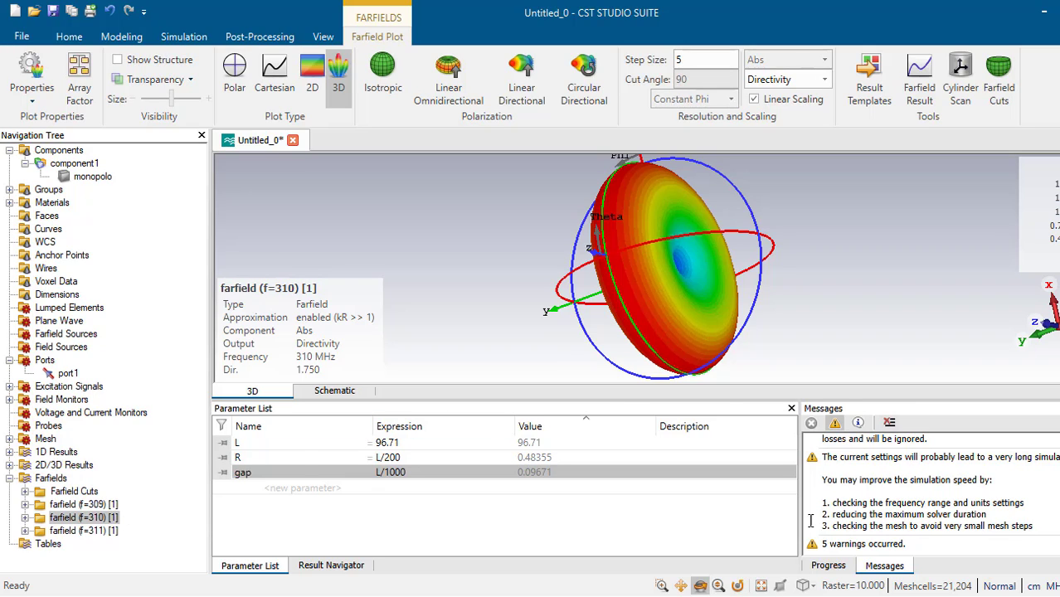
{"action": "left_click", "coordinate": [737, 585]}
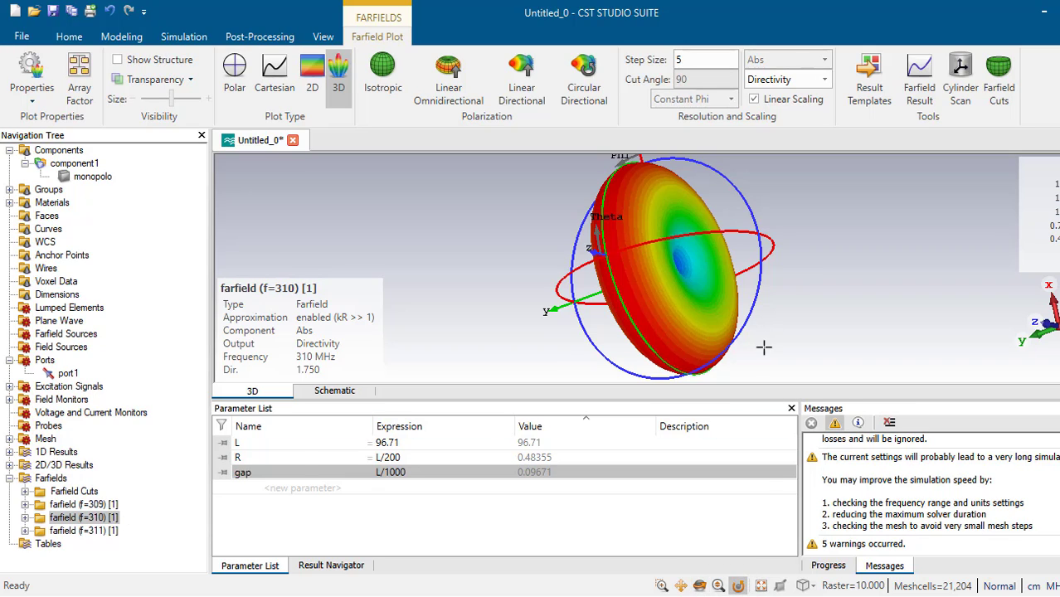
{"action": "left_click_drag", "start_coordinate": [763, 346], "coordinate": [583, 181]}
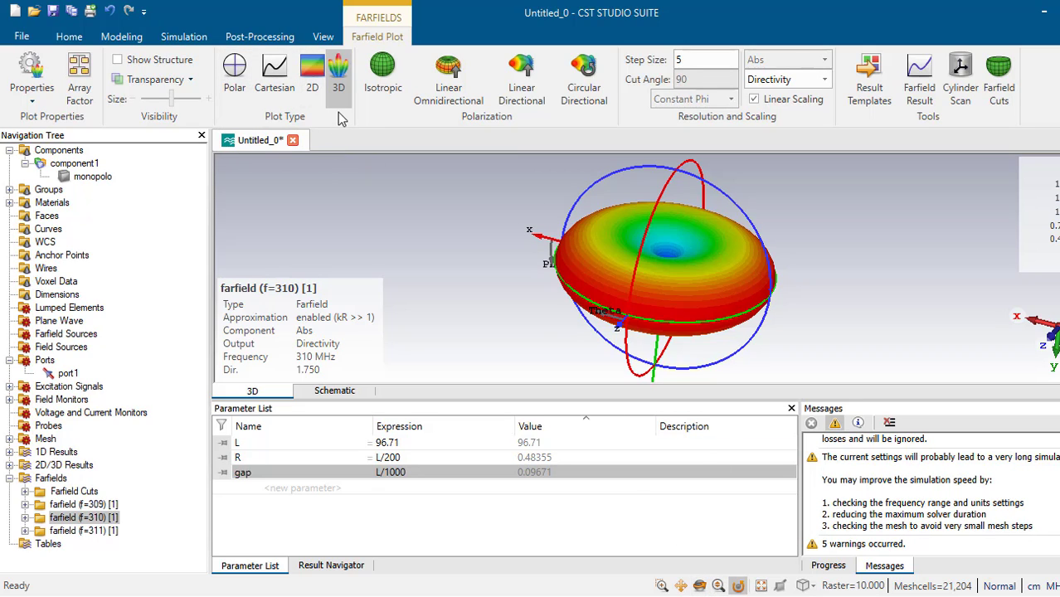
{"action": "left_click", "coordinate": [316, 73]}
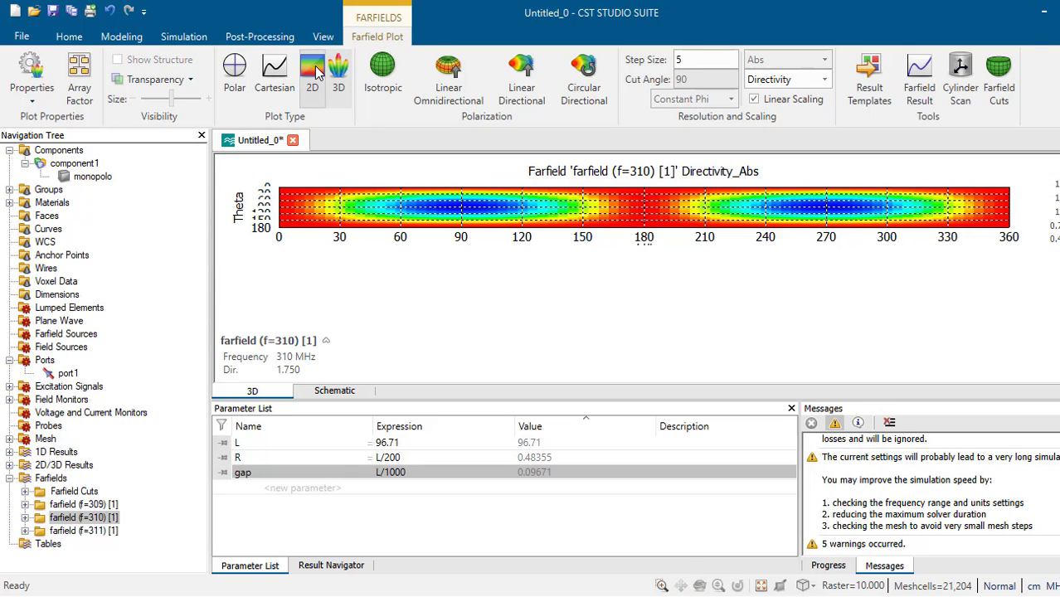
{"action": "left_click", "coordinate": [274, 75]}
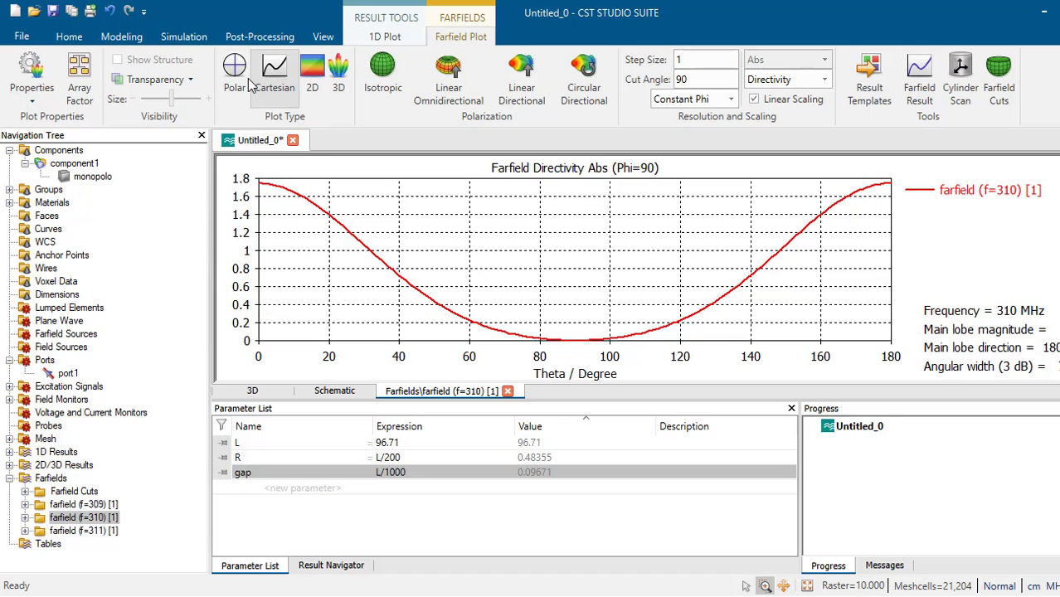
- View the 310 MHz farfield directivity as a polar plot, closing that plot to return to the 3D pattern
{"action": "left_click", "coordinate": [237, 78]}
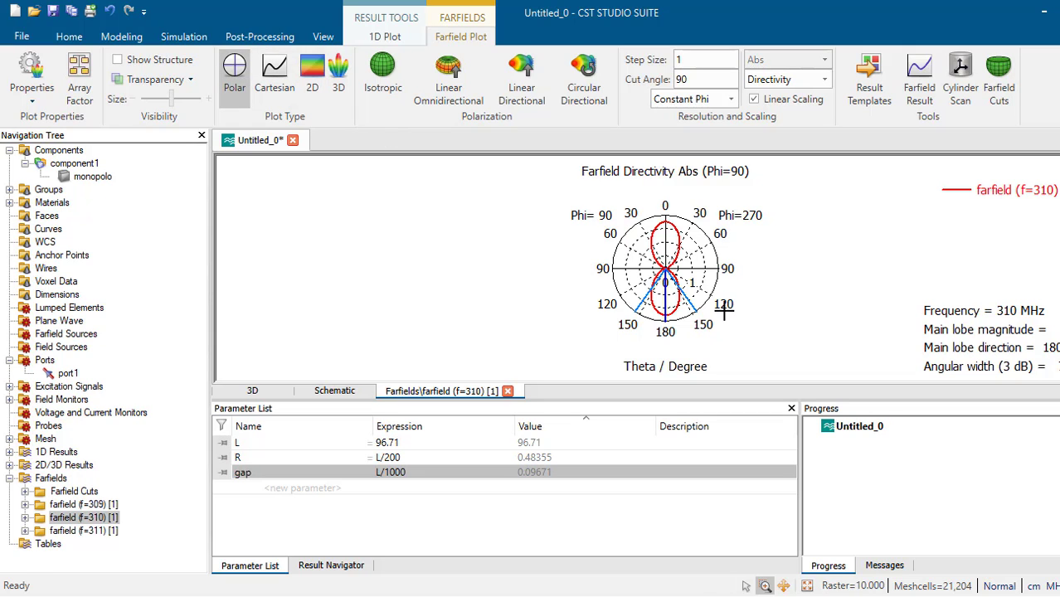
{"action": "scroll", "coordinate": [721, 308], "scroll_direction": "up", "scroll_amount": 1}
{"action": "left_click", "coordinate": [505, 390]}
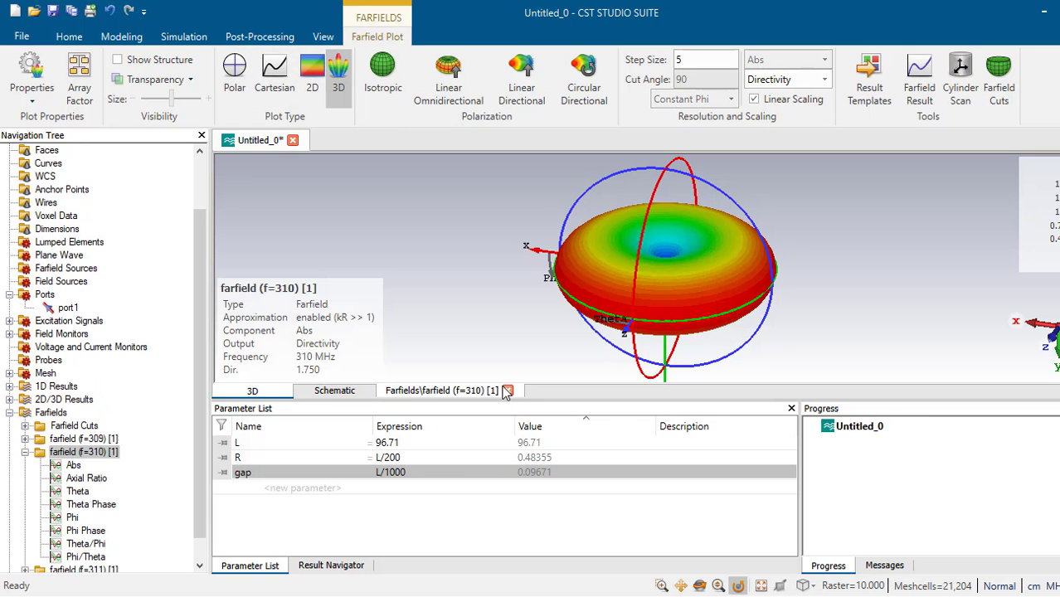
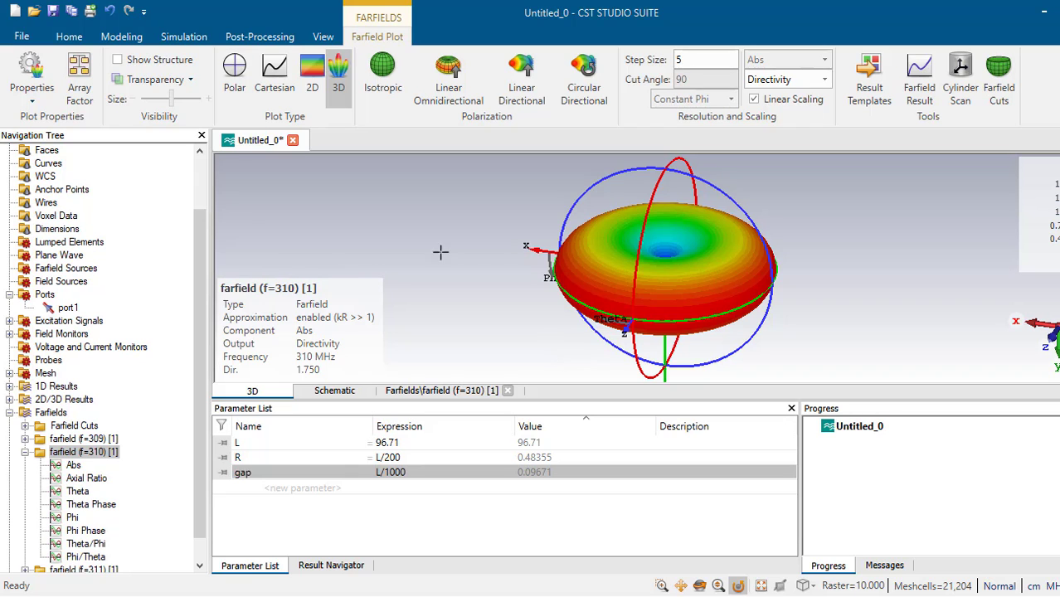
- Start a new project template for Microwaves & RF/Optical, choosing the Antennas application and the Wire workflow
{"action": "left_click", "coordinate": [21, 39]}
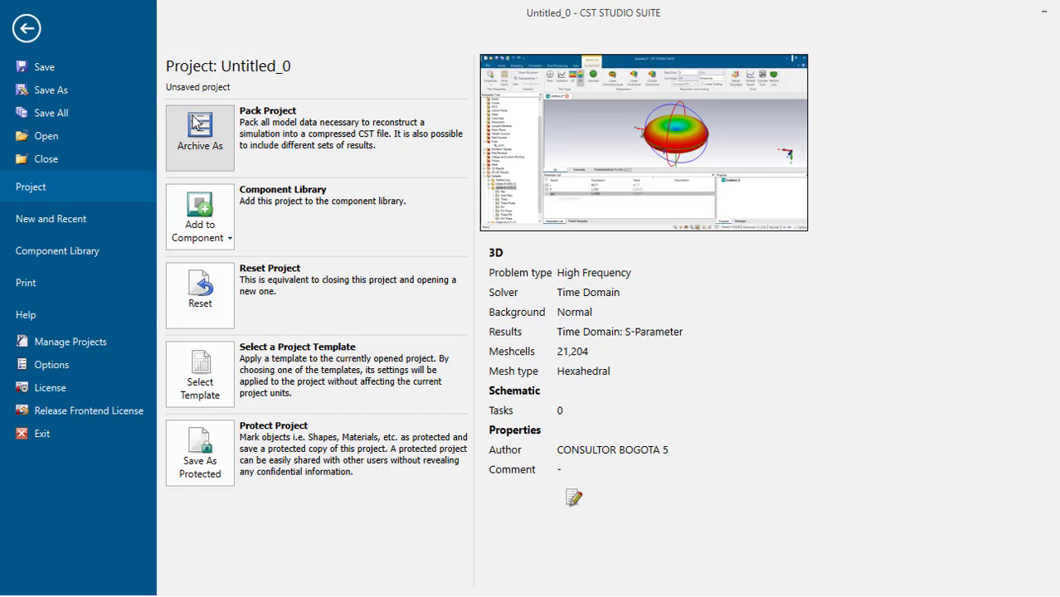
{"action": "left_click", "coordinate": [96, 218]}
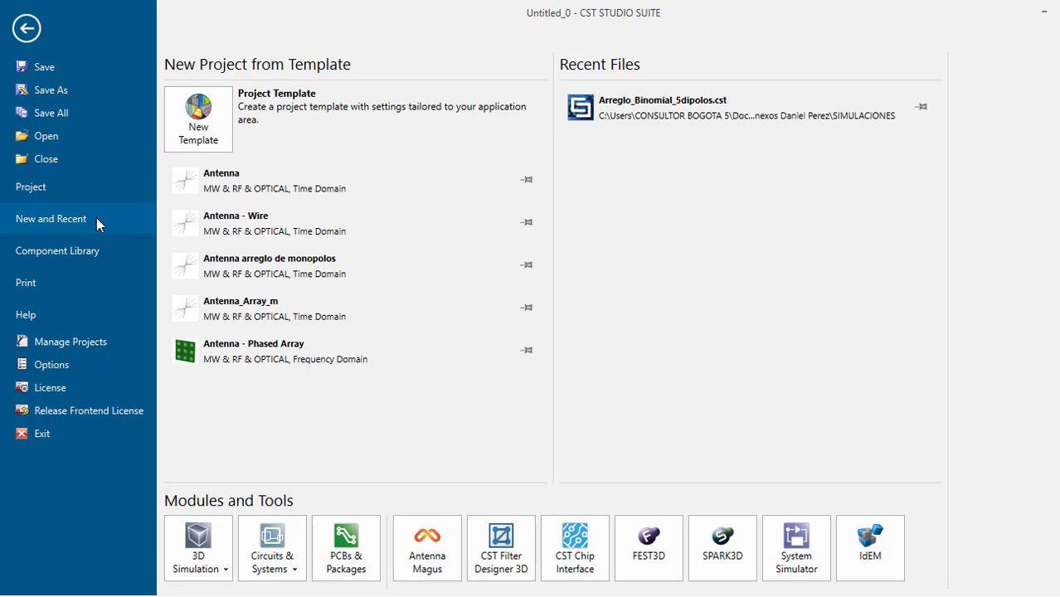
{"action": "left_click", "coordinate": [218, 133]}
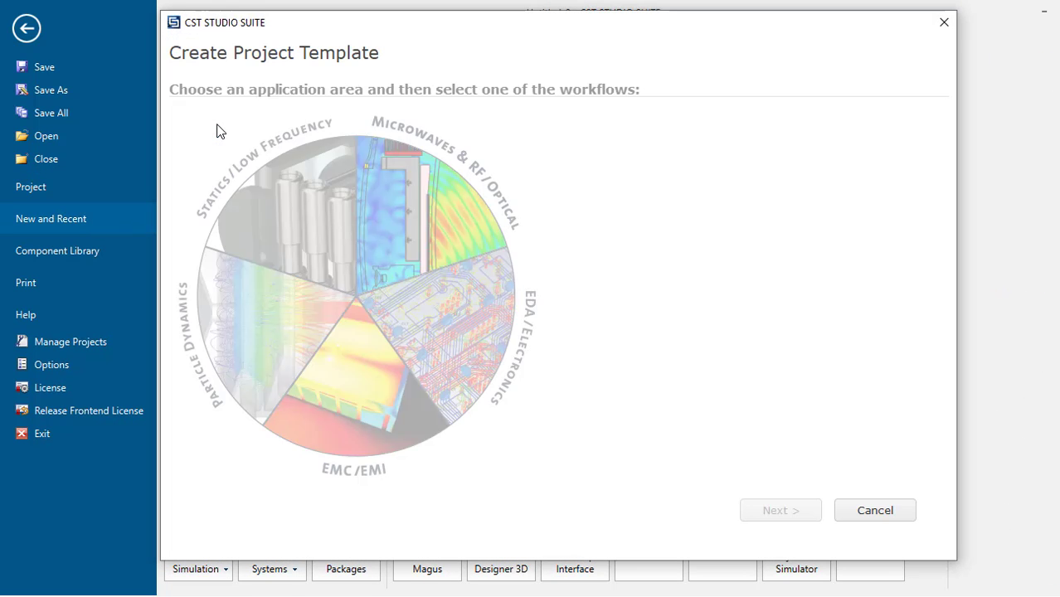
{"action": "left_click", "coordinate": [451, 229]}
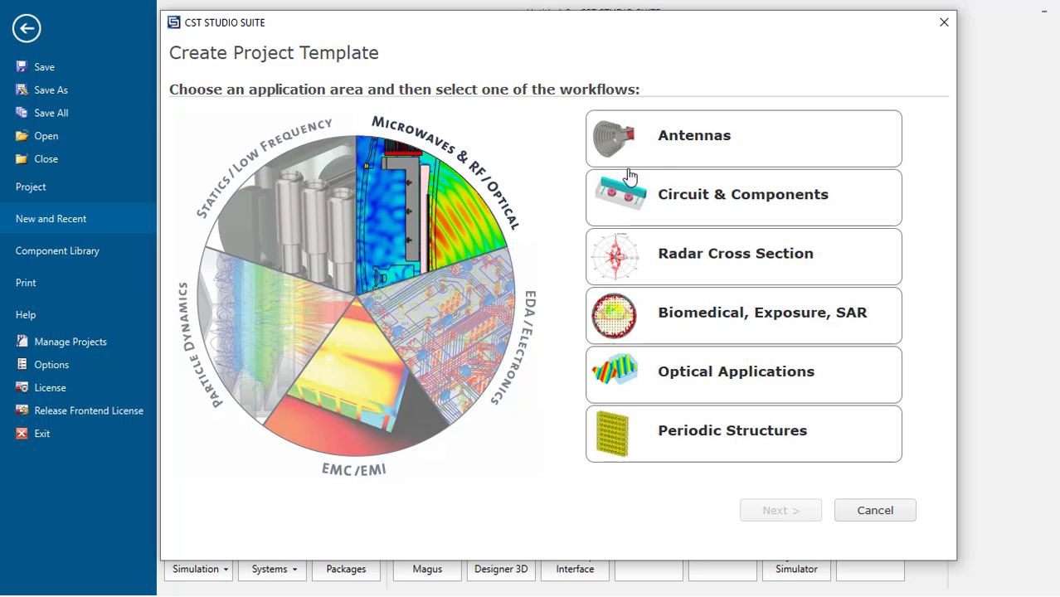
{"action": "left_click", "coordinate": [663, 156]}
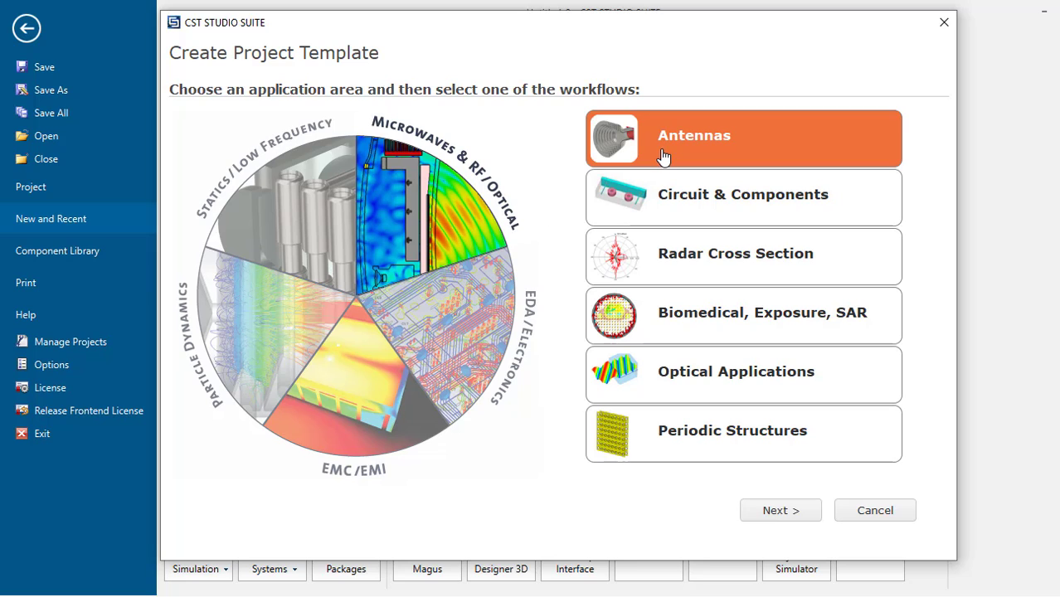
{"action": "left_click", "coordinate": [783, 516]}
{"action": "left_click", "coordinate": [625, 210]}
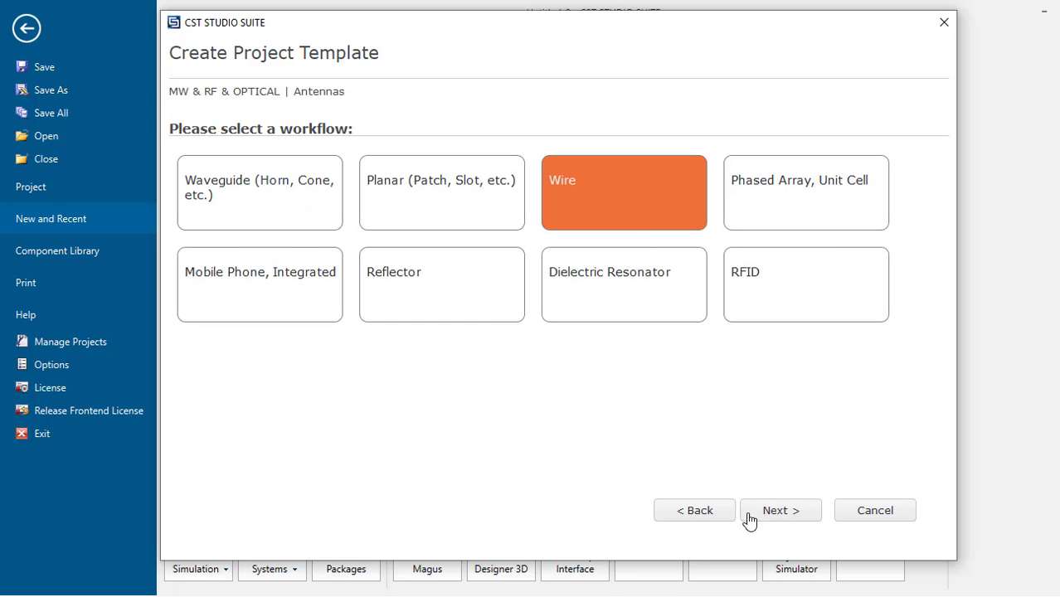
{"action": "left_click", "coordinate": [785, 513]}
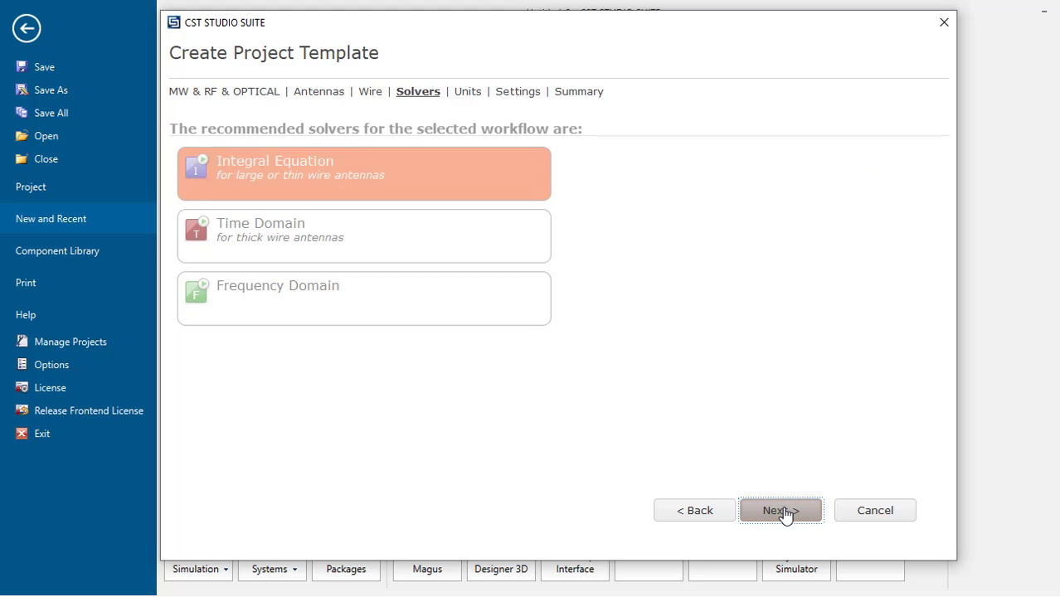
- Select the Time Domain solver for the template and accept the units cm, MHz, s and Celsius
{"action": "left_click", "coordinate": [411, 239]}
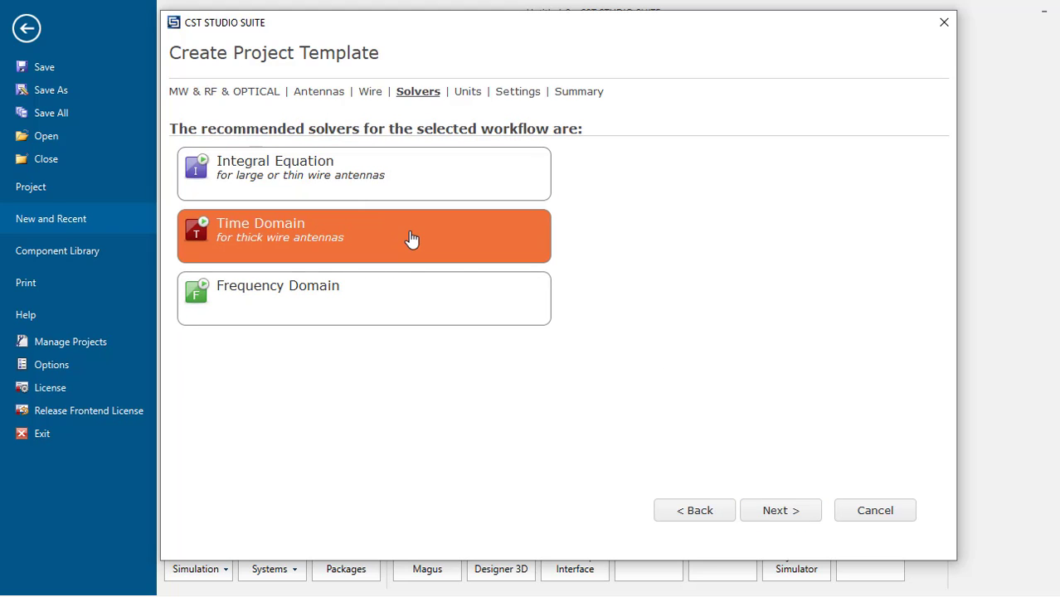
{"action": "left_click", "coordinate": [798, 514]}
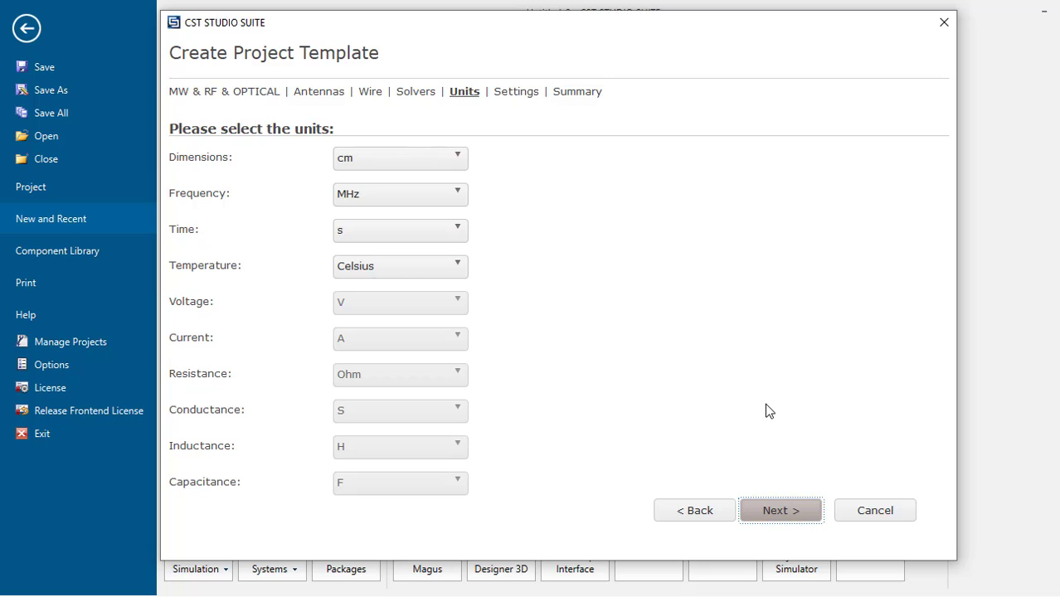
{"action": "left_click", "coordinate": [806, 512]}
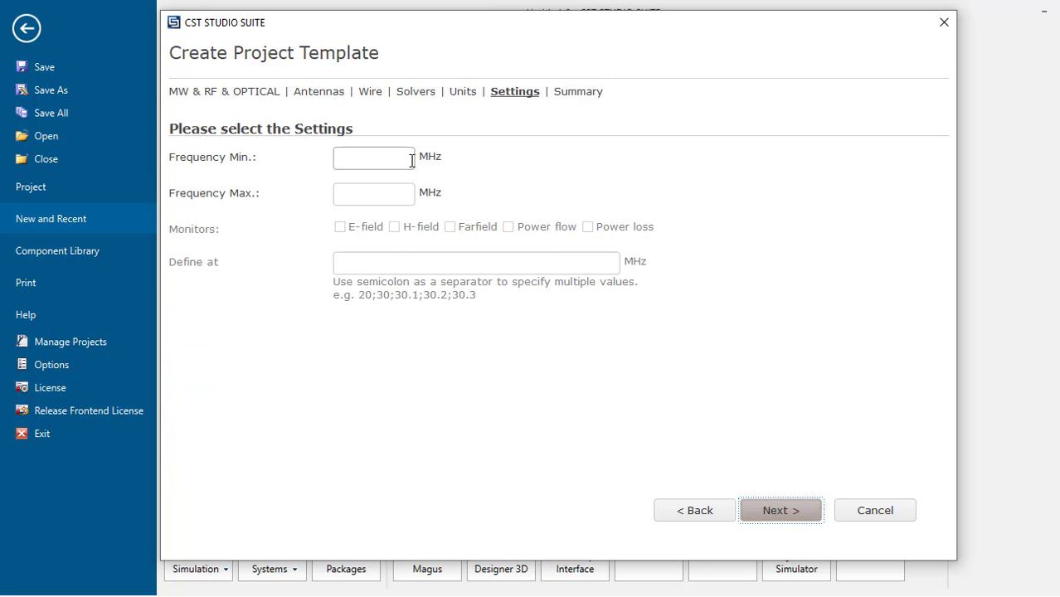
{"action": "left_click", "coordinate": [412, 161]}
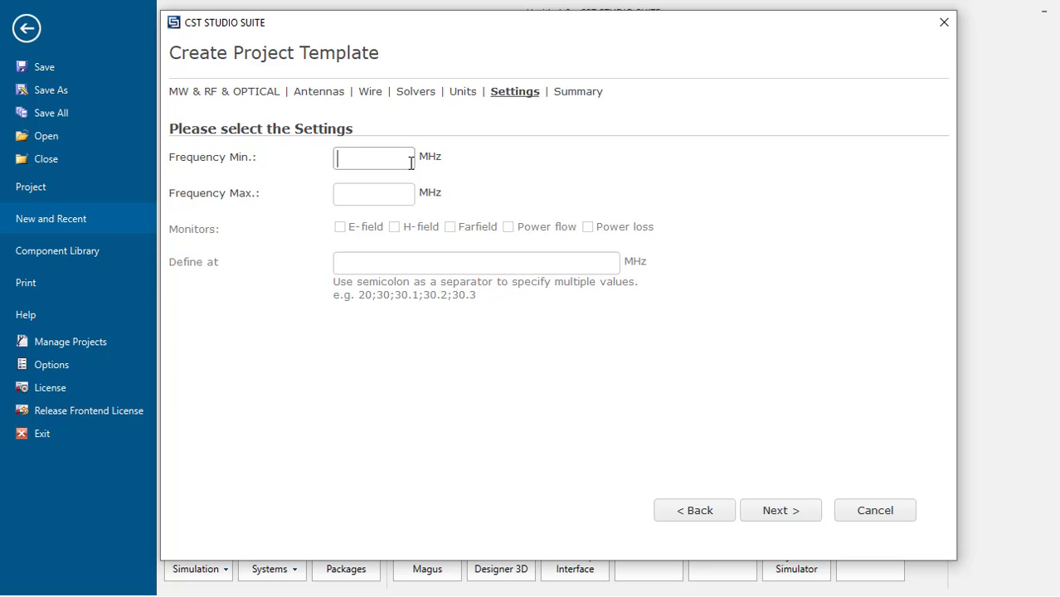
{"action": "type", "text": "310"}
{"action": "key", "text": "BackSpace"}
{"action": "type", "text": "1"}
{"action": "left_click_drag", "start_coordinate": [404, 159], "coordinate": [287, 156]}
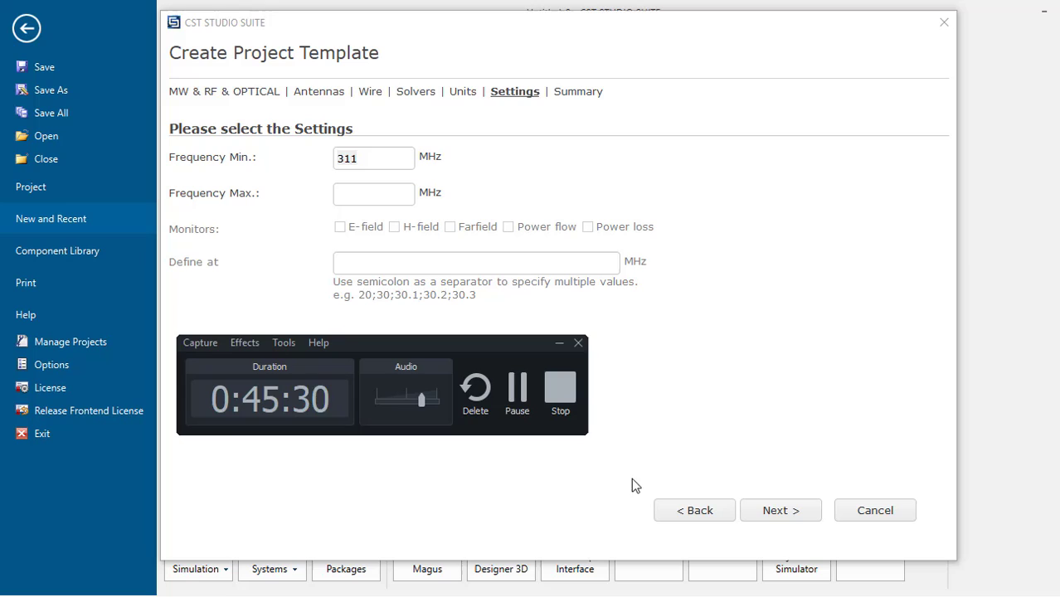
{"action": "left_click", "coordinate": [517, 390]}
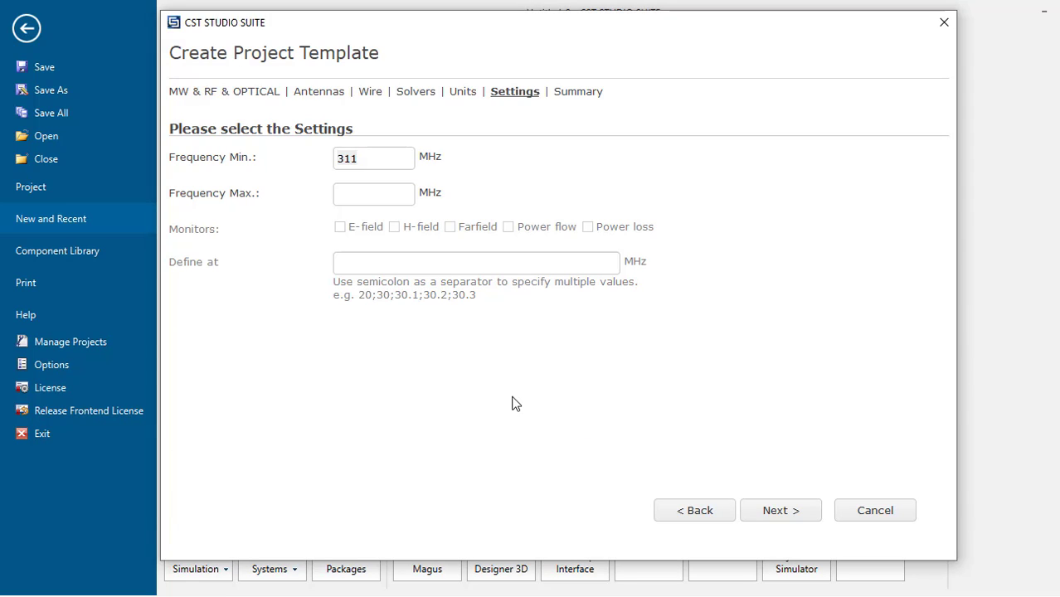
{"action": "double_click", "coordinate": [385, 156]}
{"action": "type", "text": "90.4"}
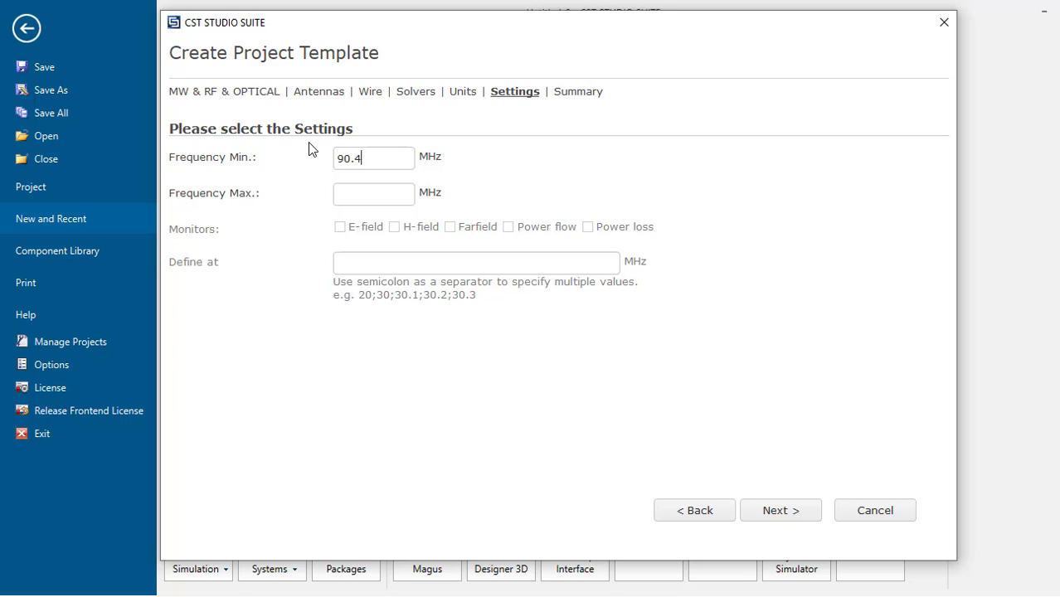
{"action": "key", "text": "BackSpace"}
{"action": "key", "text": "BackSpace"}
{"action": "key", "text": "BackSpace"}
{"action": "type", "text": "89"}
- Set the template's minimum frequency to 89.4 MHz and maximum frequency to 91.4 MHz
{"action": "left_click_drag", "start_coordinate": [387, 166], "coordinate": [267, 159]}
{"action": "type", "text": "89.4"}
{"action": "left_click", "coordinate": [353, 201]}
{"action": "type", "text": "91.4"}
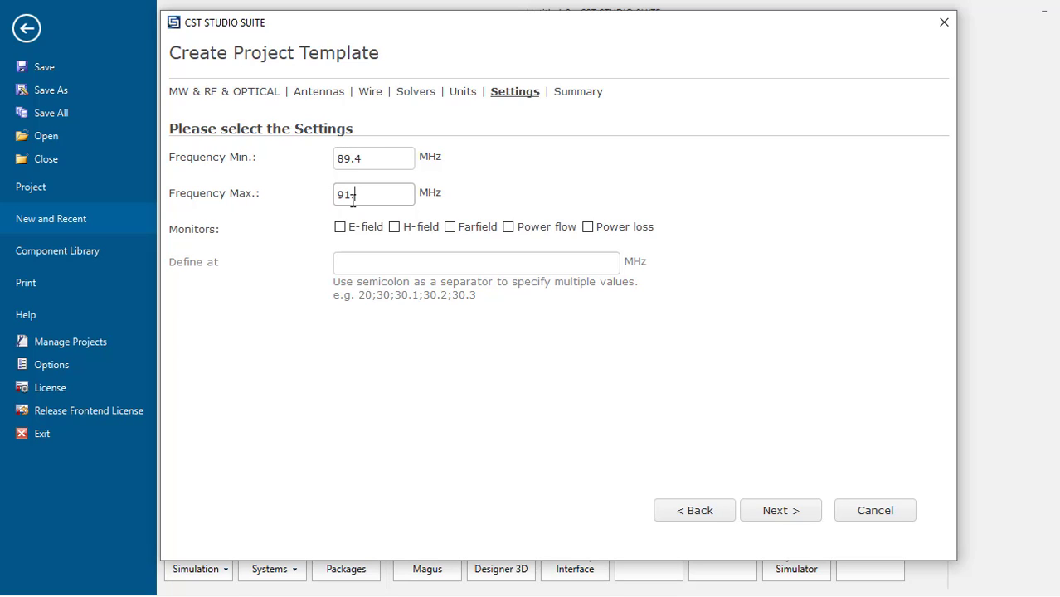
- Enable the E-field, H-field, Farfield, Power flow and Power loss monitors at 89.4, 90.4 and 91.4 MHz
{"action": "left_click", "coordinate": [340, 227]}
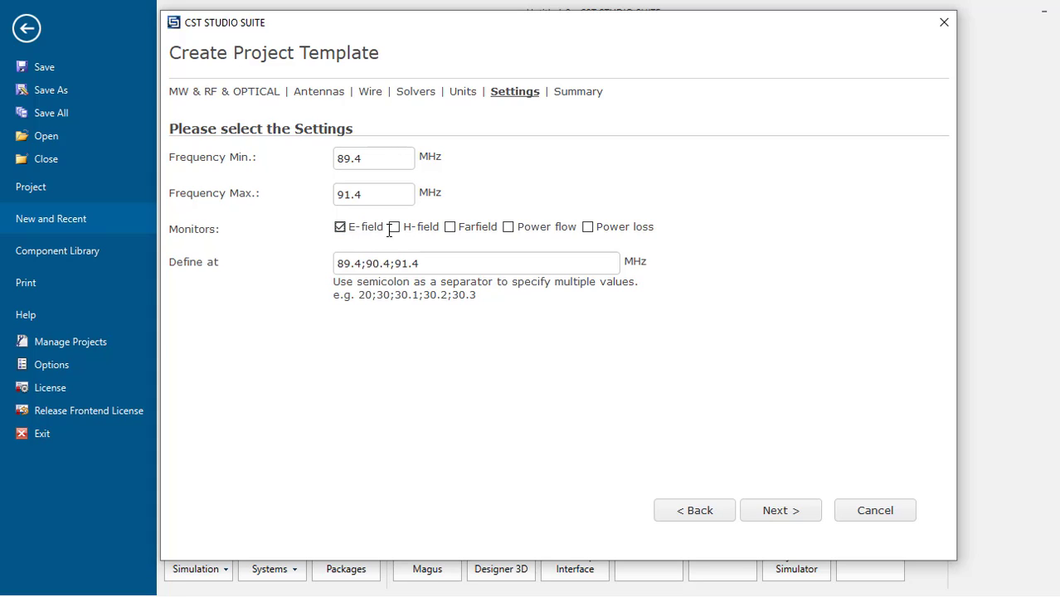
{"action": "left_click", "coordinate": [394, 227]}
{"action": "left_click", "coordinate": [508, 227]}
{"action": "left_click", "coordinate": [450, 227]}
{"action": "left_click", "coordinate": [589, 227]}
{"action": "left_click", "coordinate": [781, 512]}
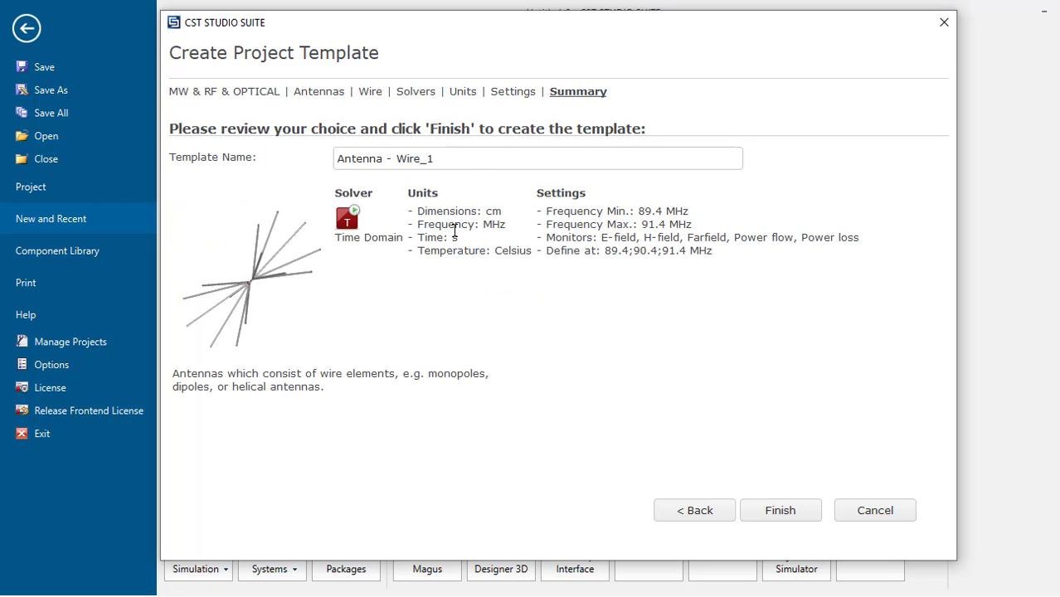
- Name the template Dipolo and finish it to create the new project
{"action": "left_click_drag", "start_coordinate": [480, 159], "coordinate": [333, 158]}
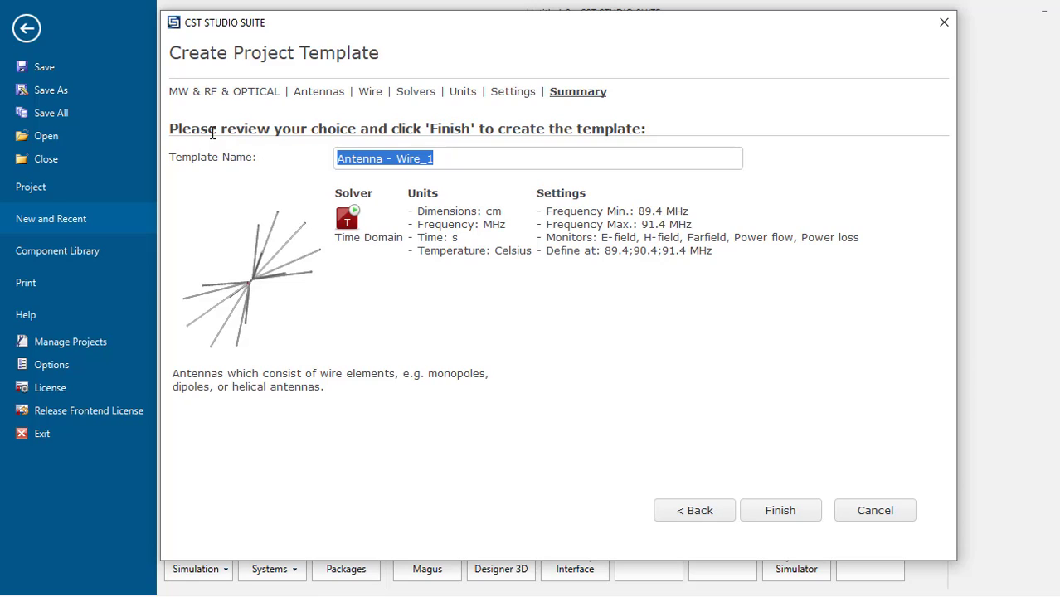
{"action": "type", "text": "Dipolo"}
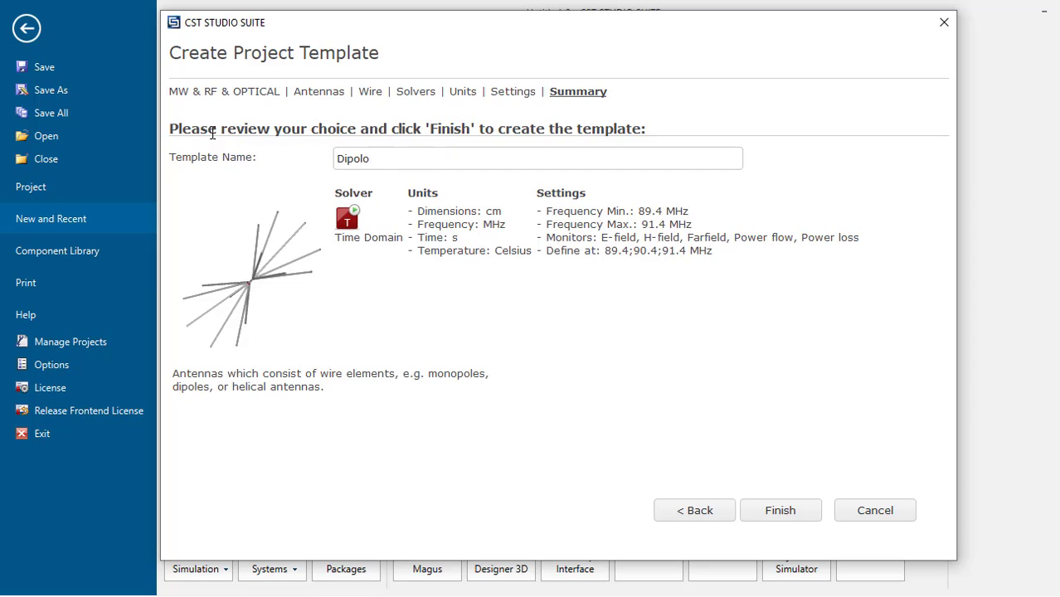
{"action": "key", "text": "Left"}
{"action": "key", "text": "Left"}
{"action": "key", "text": "Left"}
{"action": "key", "text": "Left"}
{"action": "key", "text": "Left"}
{"action": "key", "text": "Left"}
{"action": "left_click", "coordinate": [780, 518]}
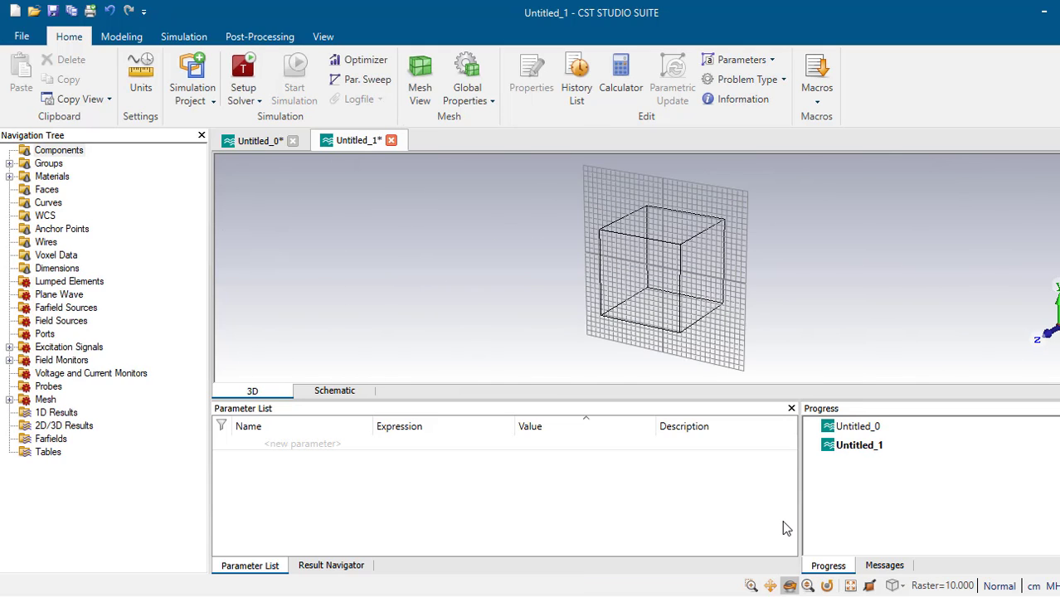
{"action": "left_click", "coordinate": [109, 37]}
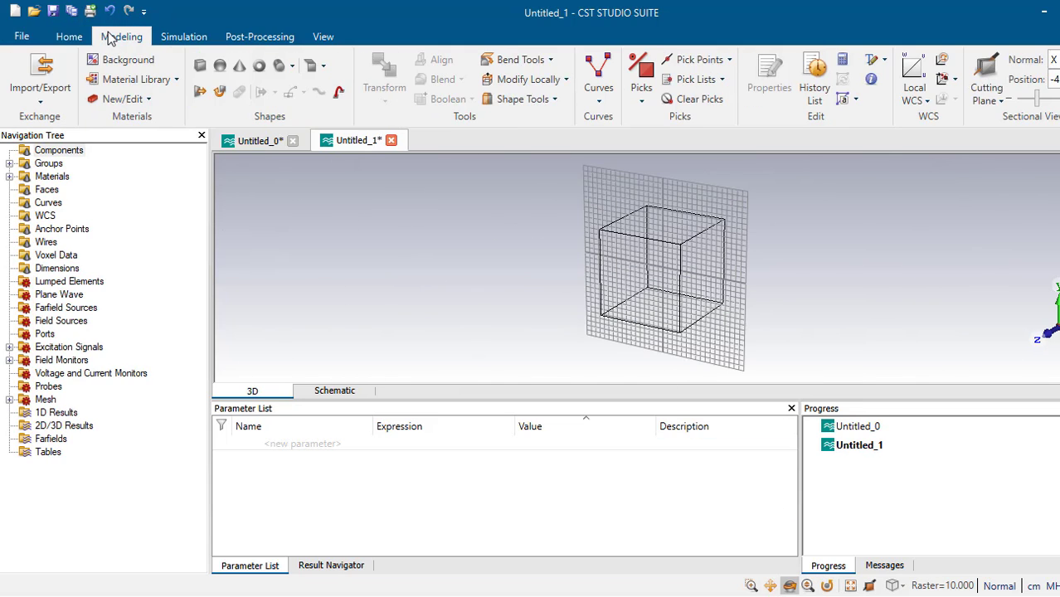
{"action": "left_click", "coordinate": [280, 66]}
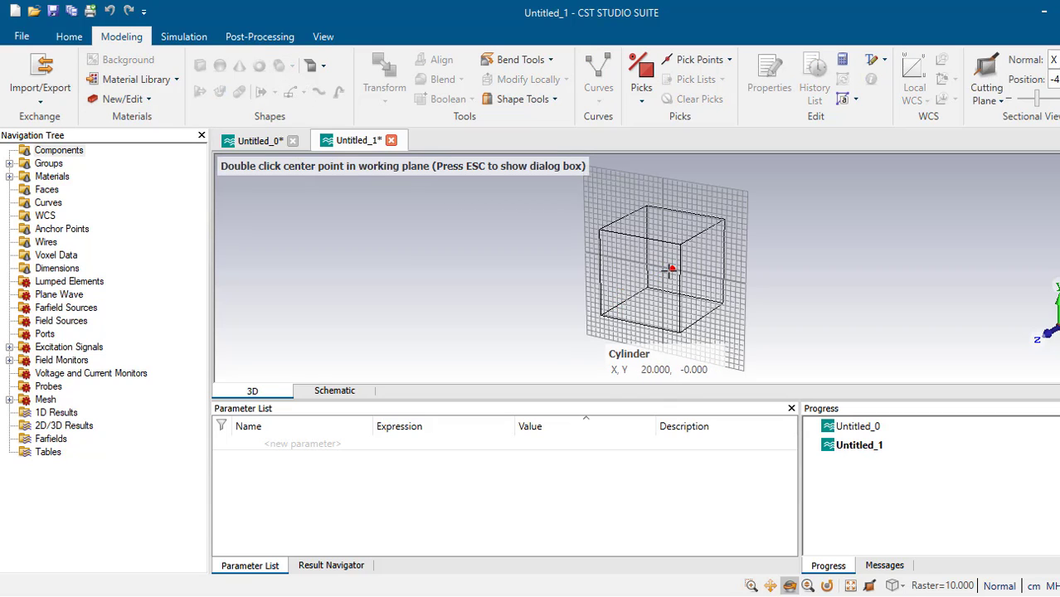
{"action": "left_click_drag", "start_coordinate": [661, 268], "coordinate": [660, 267]}
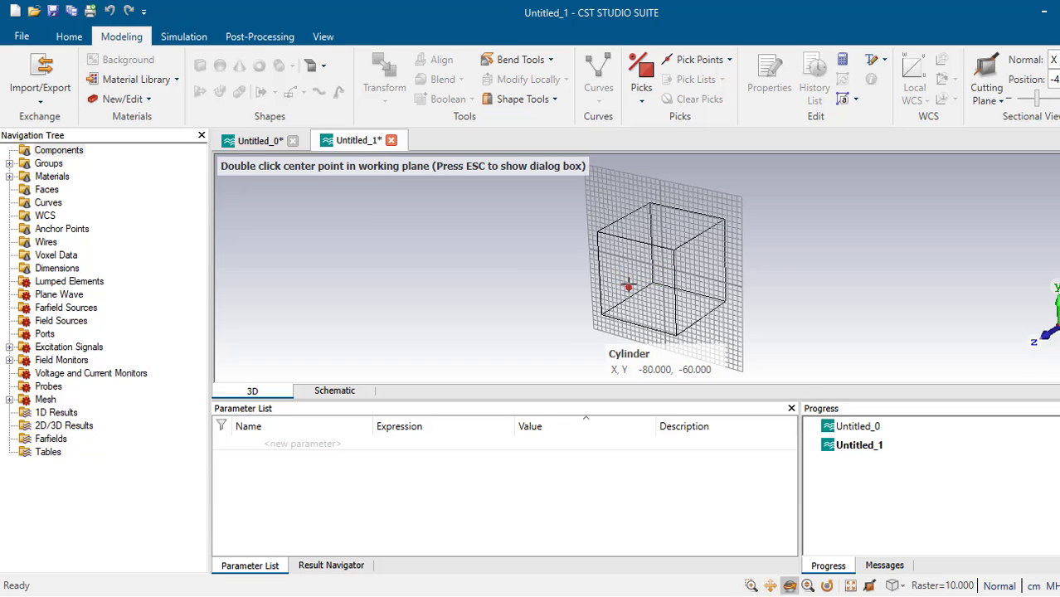
{"action": "double_click", "coordinate": [629, 287]}
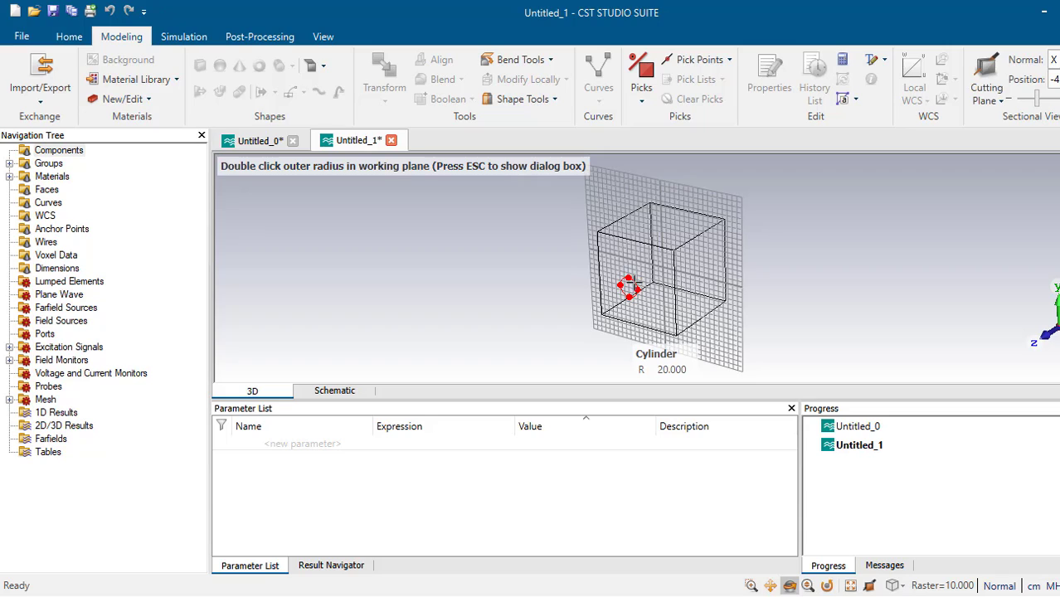
{"action": "double_click", "coordinate": [633, 285]}
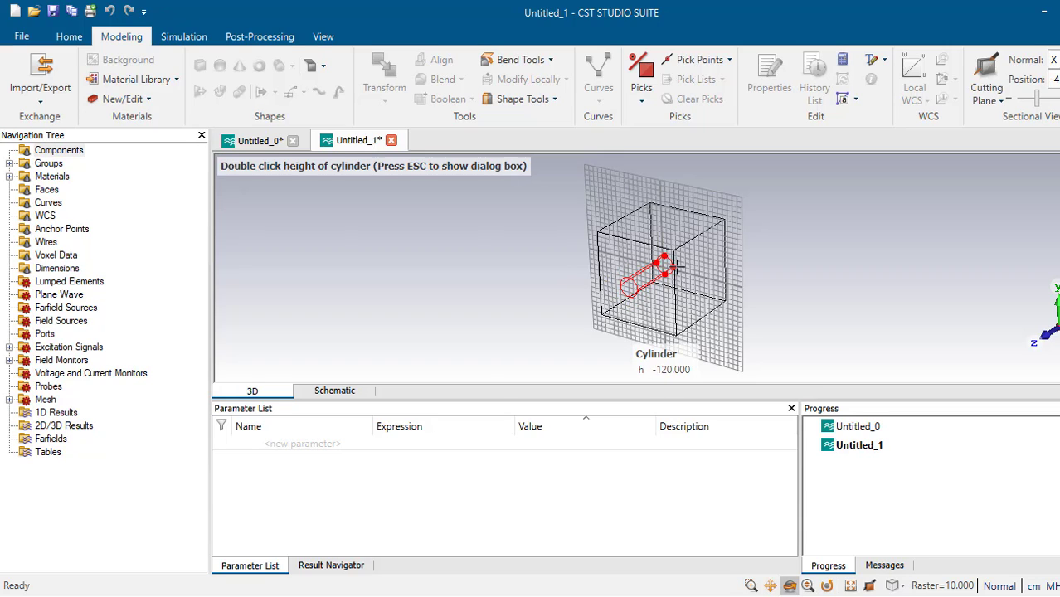
{"action": "double_click", "coordinate": [679, 260]}
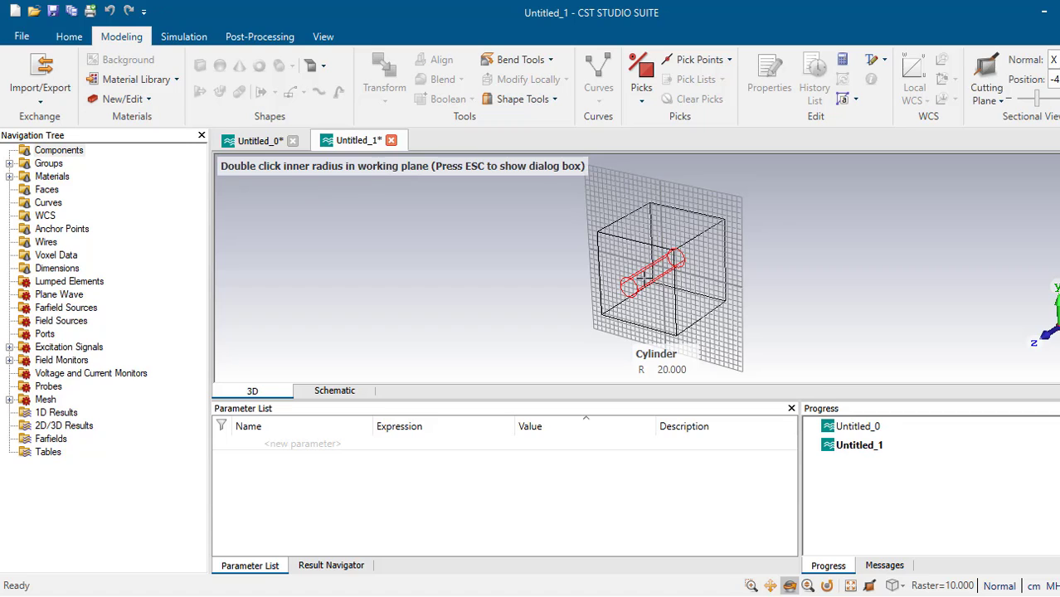
{"action": "key", "text": "Escape"}
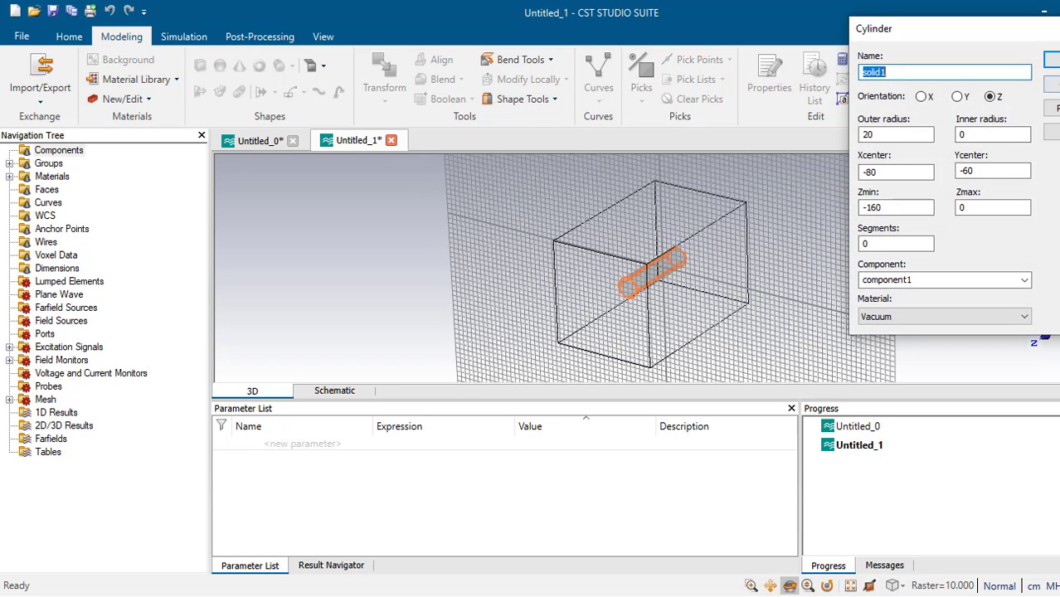
{"action": "left_click", "coordinate": [1053, 84]}
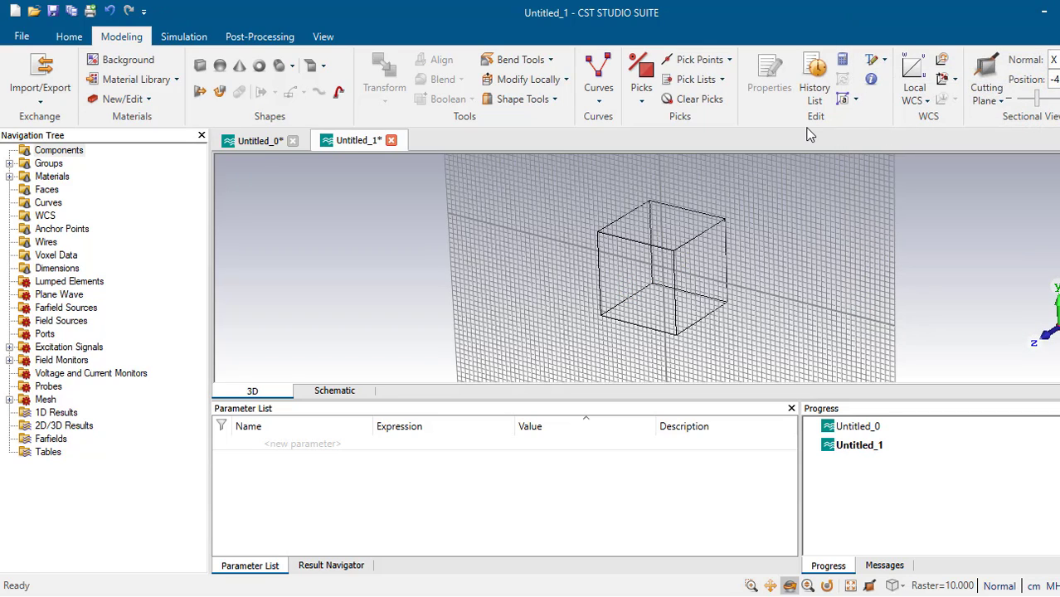
- Run the Calculate Wavelength macro for 90.4 MHz with relative permittivity and permeability of 1
{"action": "left_click", "coordinate": [83, 37]}
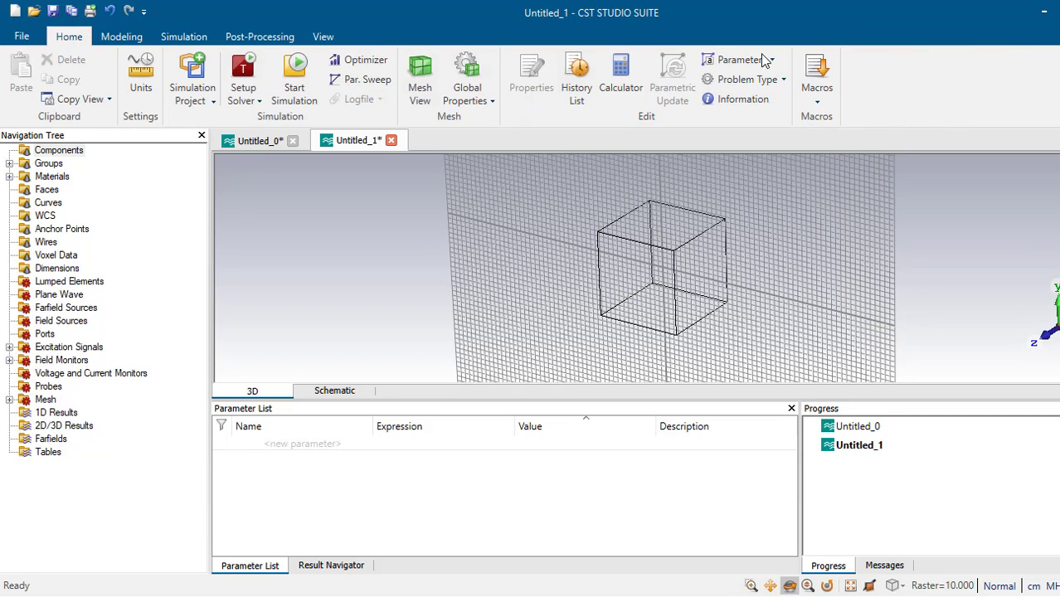
{"action": "left_click", "coordinate": [820, 93]}
{"action": "mouse_move", "coordinate": [886, 144]}
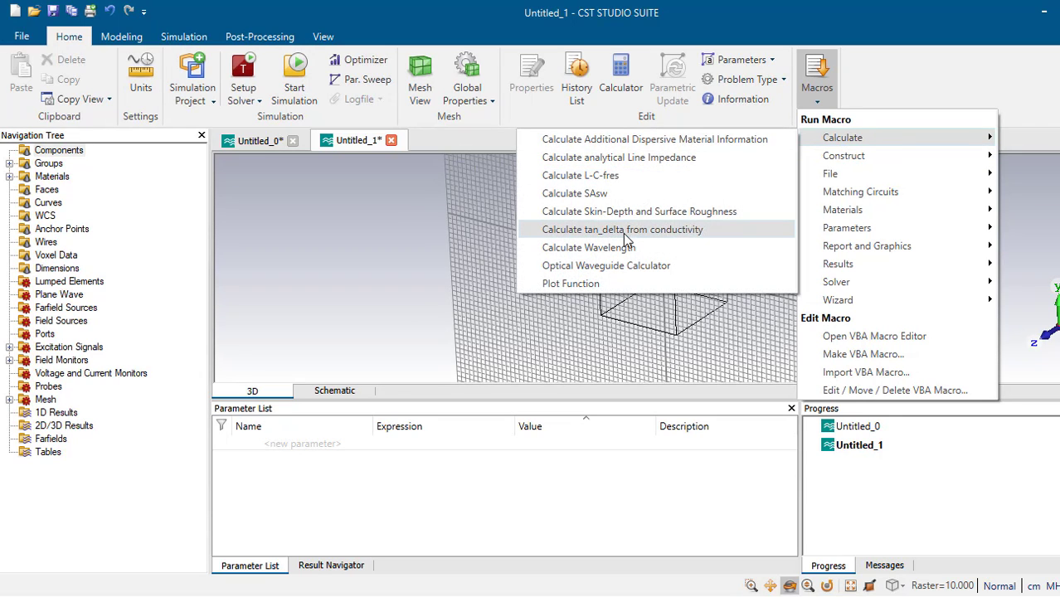
{"action": "left_click", "coordinate": [620, 247]}
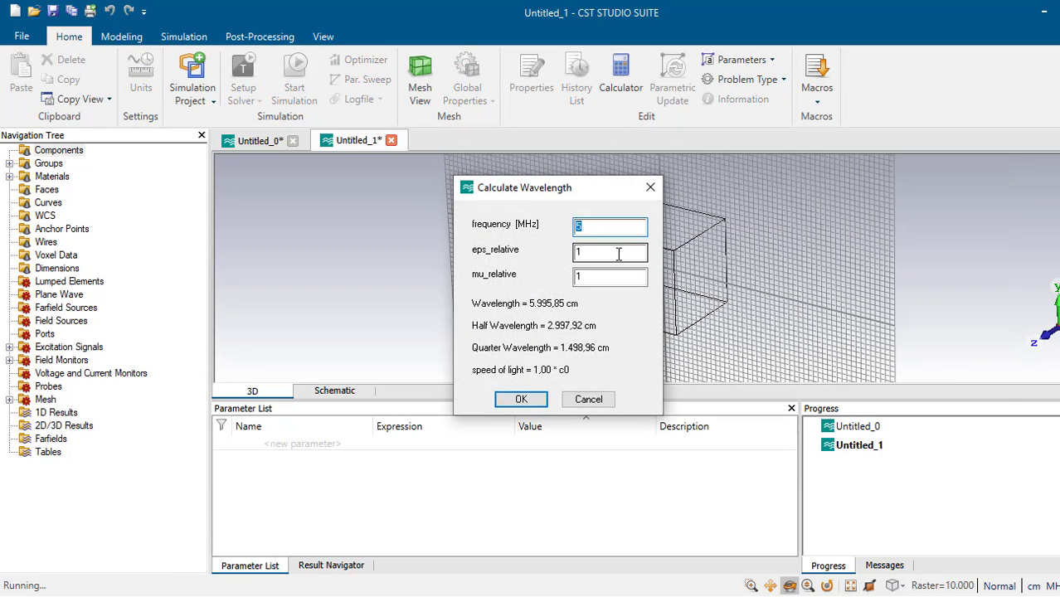
{"action": "type", "text": "90.4"}
{"action": "left_click", "coordinate": [523, 397]}
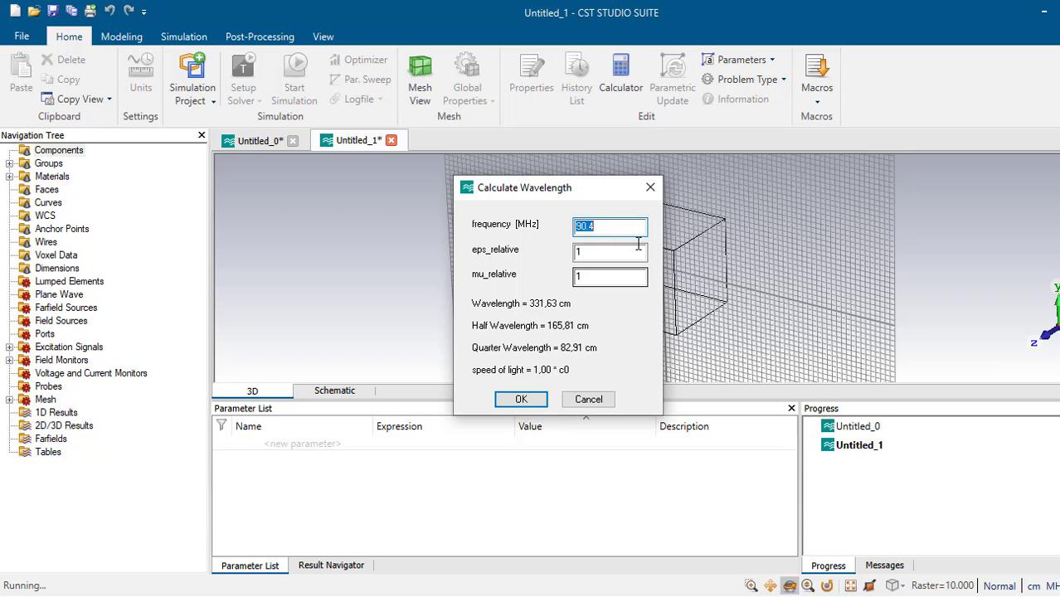
- Close the wavelength calculation and add a parameter L with the value 331.63
{"action": "left_click", "coordinate": [651, 189]}
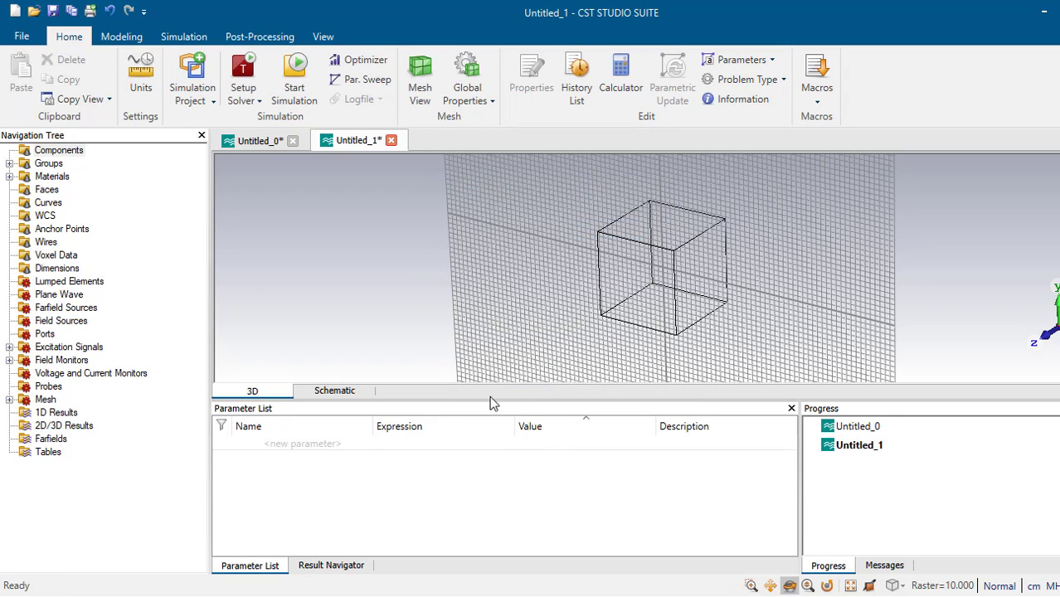
{"action": "left_click", "coordinate": [343, 448]}
{"action": "type", "text": "L"}
{"action": "left_click", "coordinate": [421, 443]}
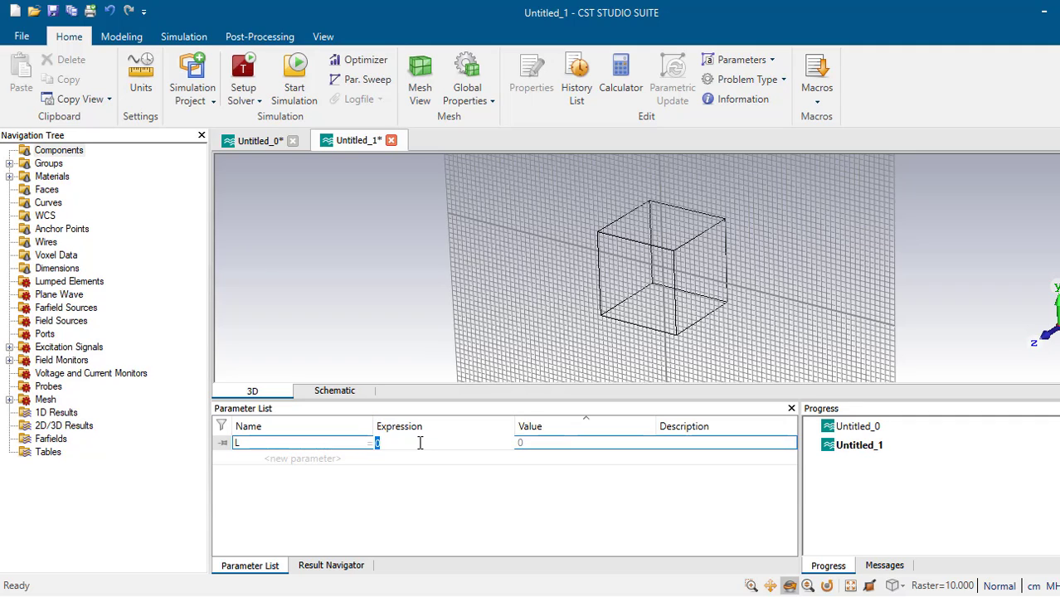
{"action": "type", "text": "331.63"}
{"action": "left_click", "coordinate": [514, 503]}
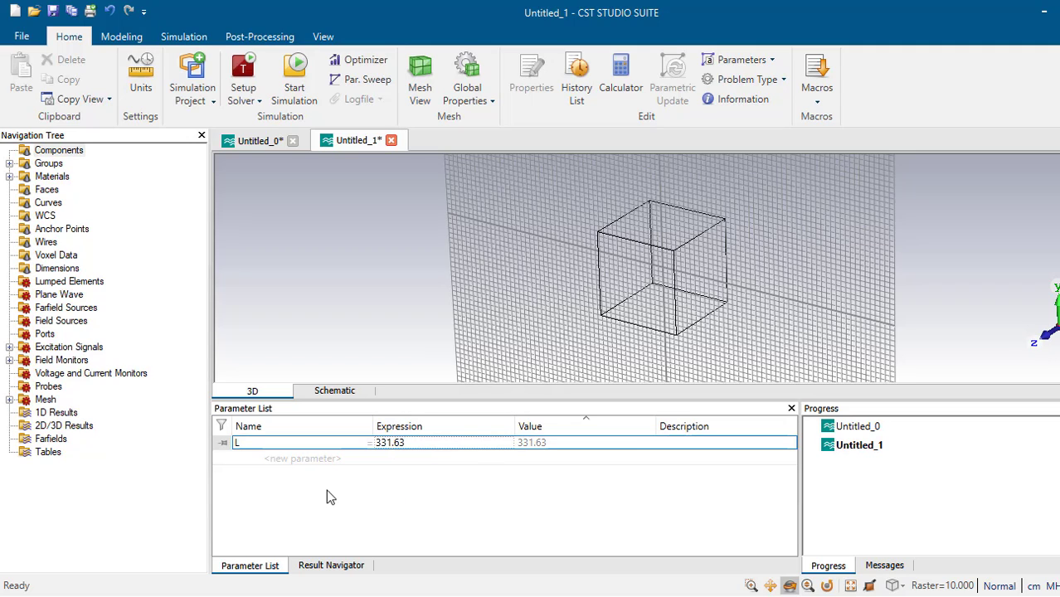
- Add a parameter R defined by the expression L/200
{"action": "left_click", "coordinate": [324, 457]}
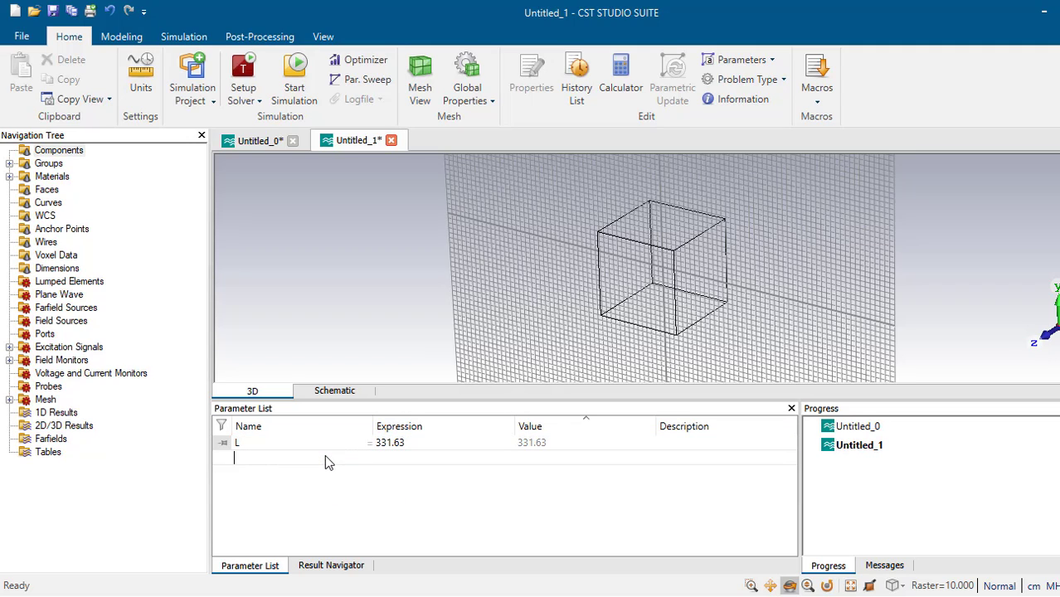
{"action": "type", "text": "R"}
{"action": "left_click", "coordinate": [410, 459]}
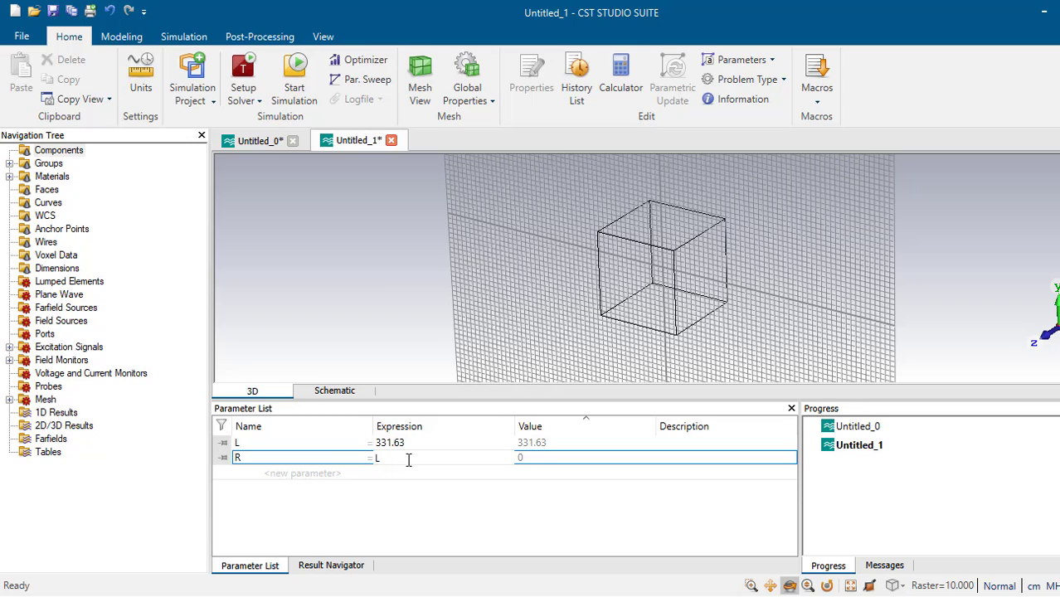
{"action": "type", "text": "2000"}
{"action": "key", "text": "Return"}
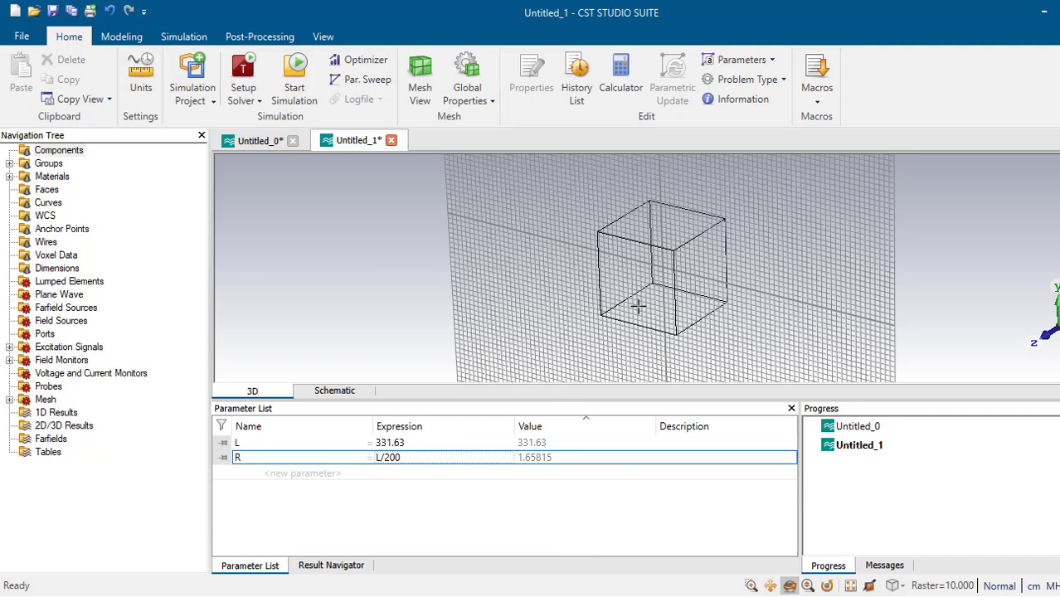
- Add a parameter gap defined by the expression L/1000
{"action": "left_click", "coordinate": [328, 469]}
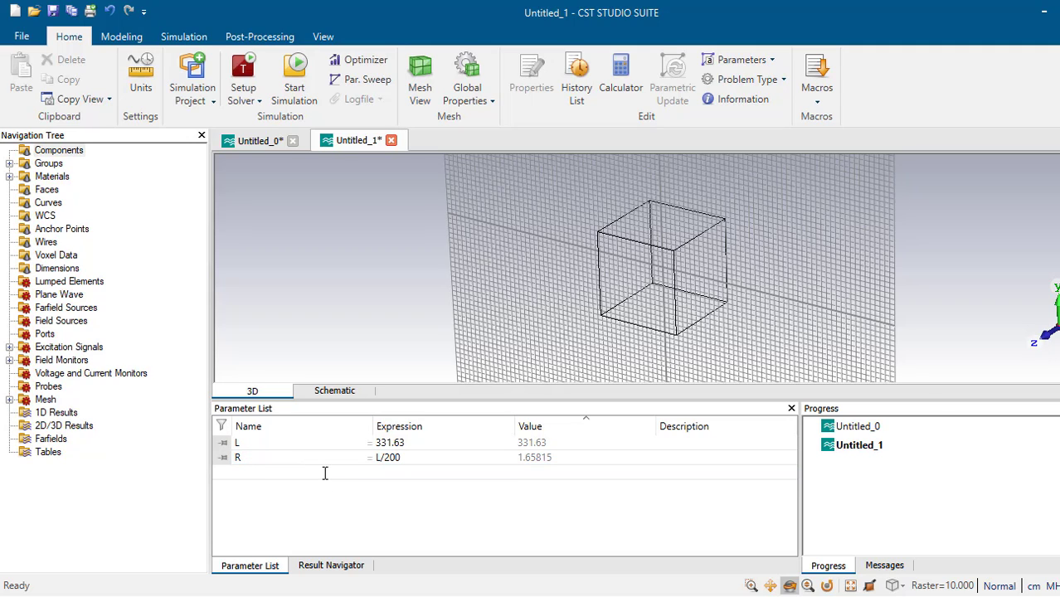
{"action": "type", "text": "gap"}
{"action": "left_click", "coordinate": [393, 473]}
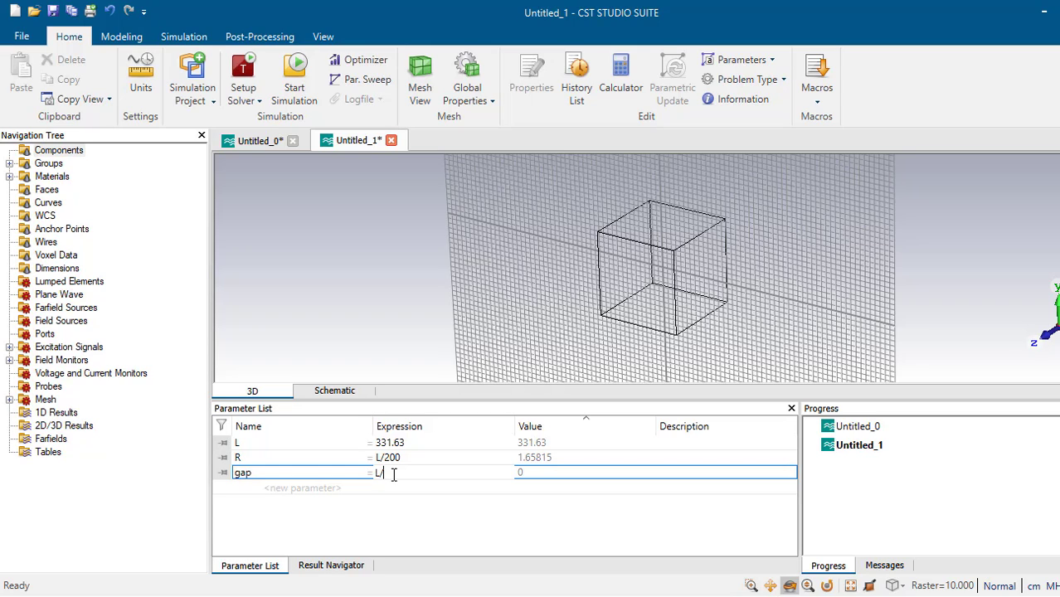
{"action": "type", "text": "L/1000"}
{"action": "left_click", "coordinate": [493, 541]}
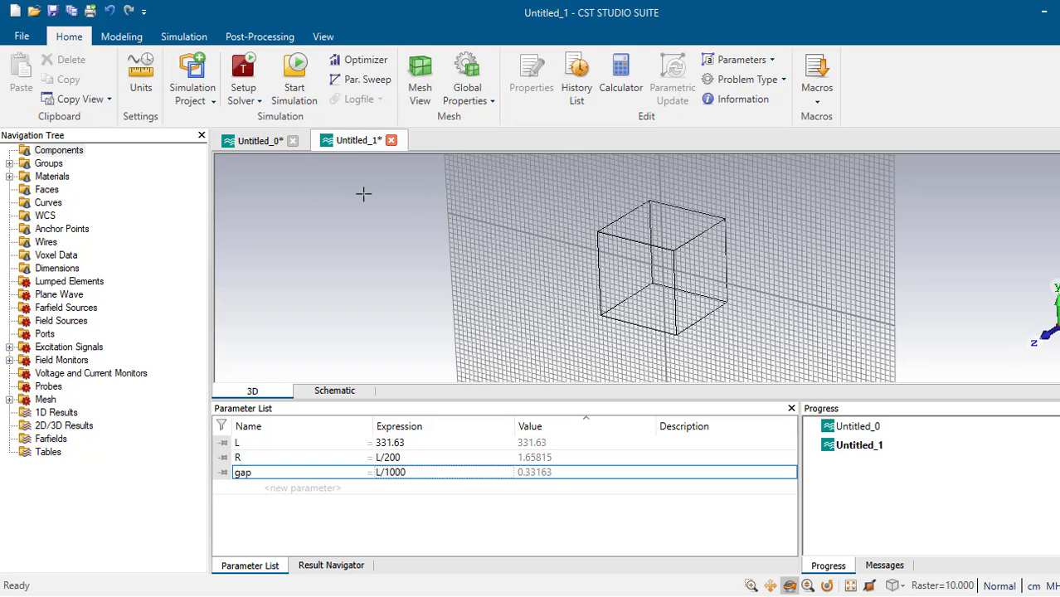
{"action": "left_click", "coordinate": [661, 273]}
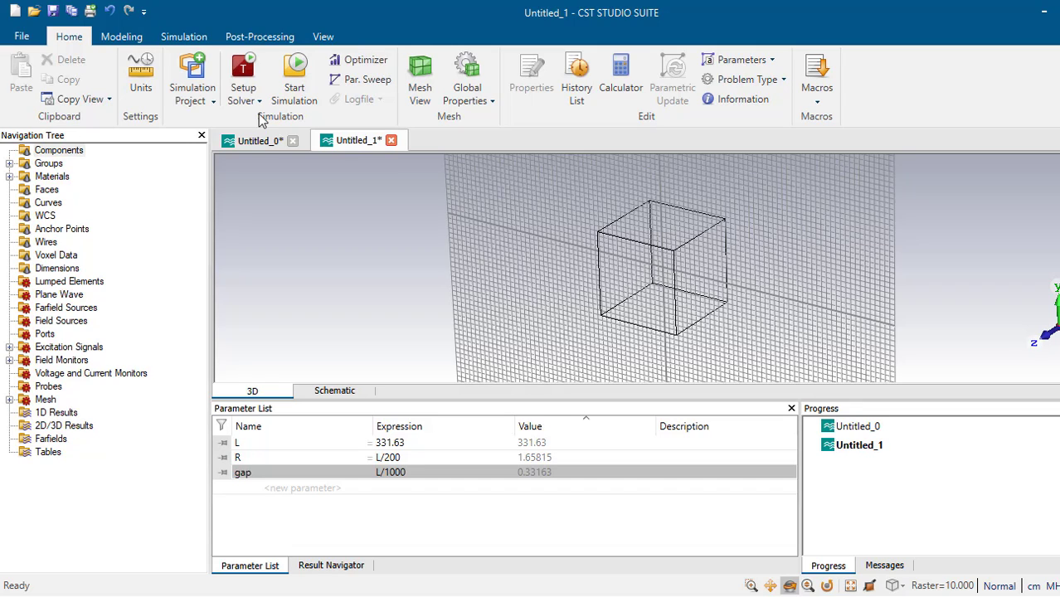
- Sketch a solid Z-oriented cylinder centred at about (-65, -35), with outer radius about 20 cm and length about 130 cm
{"action": "left_click", "coordinate": [47, 153]}
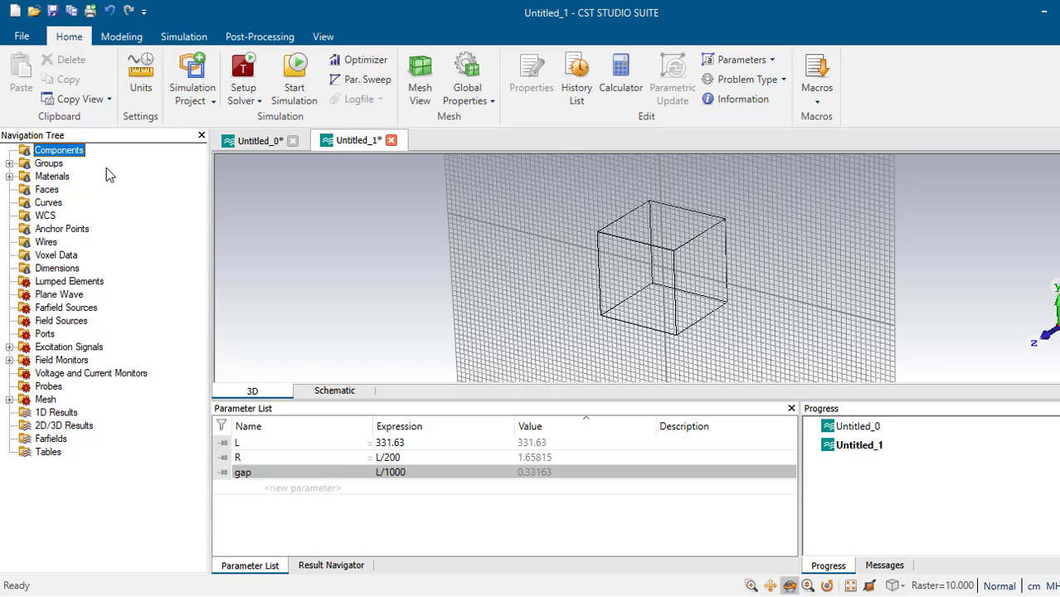
{"action": "left_click", "coordinate": [180, 38]}
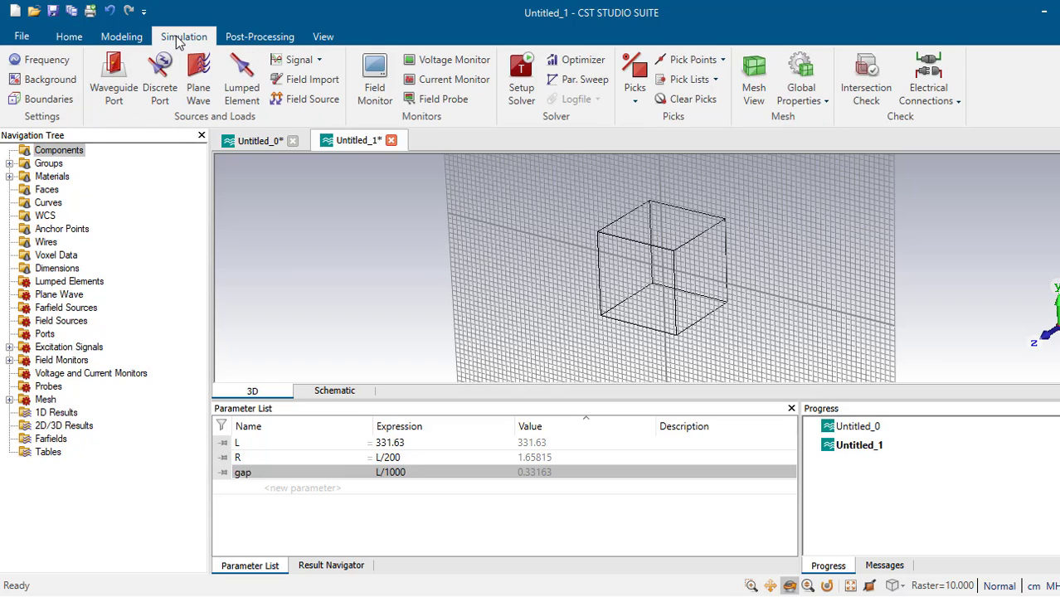
{"action": "left_click", "coordinate": [131, 42]}
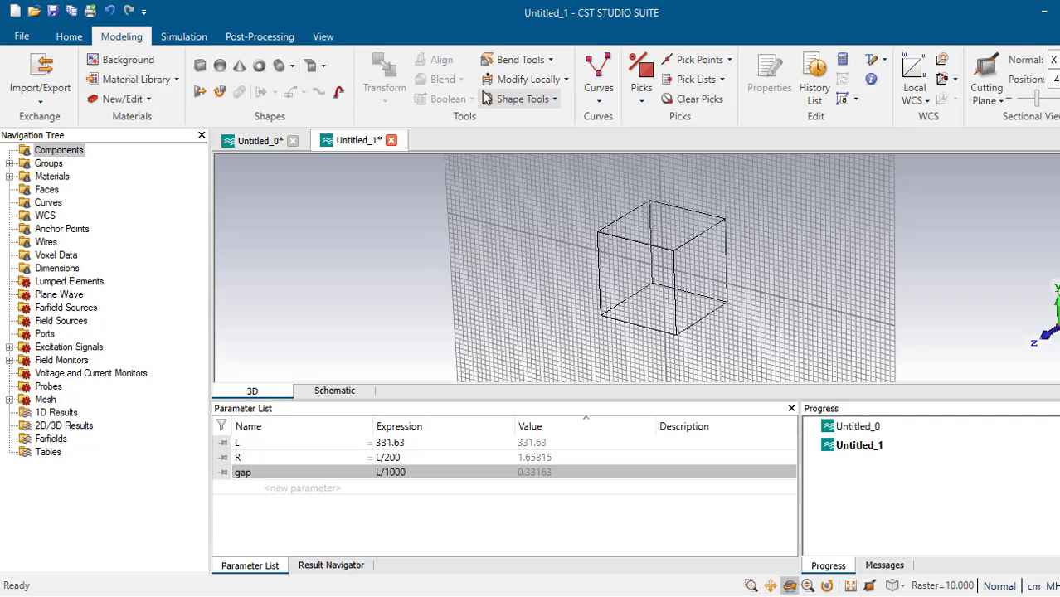
{"action": "left_click", "coordinate": [278, 66]}
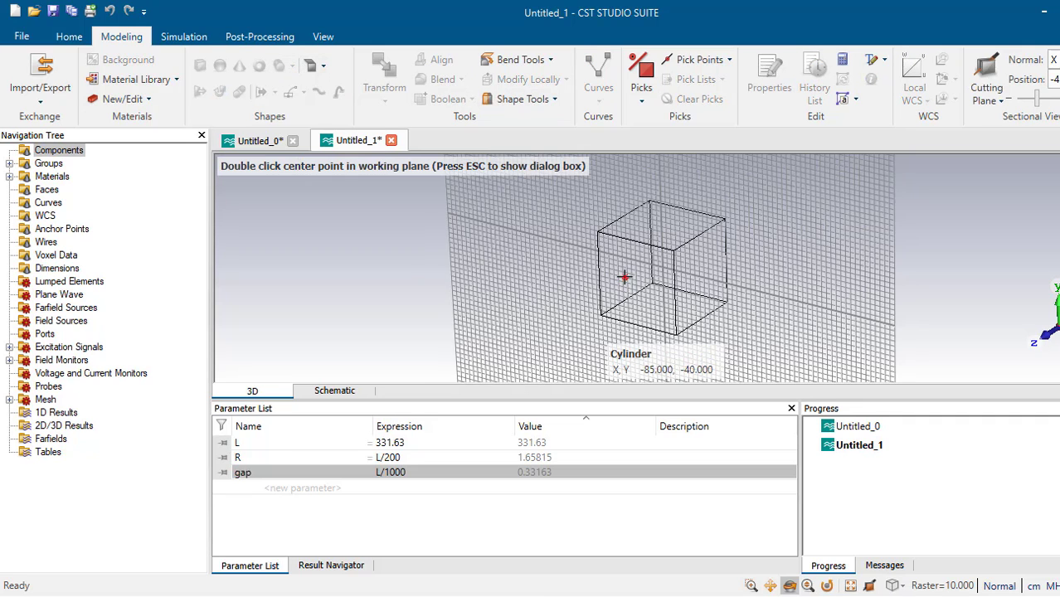
{"action": "mouse_move", "coordinate": [625, 277]}
{"action": "left_mouse_down"}
{"action": "mouse_move", "coordinate": [639, 285]}
{"action": "mouse_move", "coordinate": [628, 276]}
{"action": "left_mouse_up"}
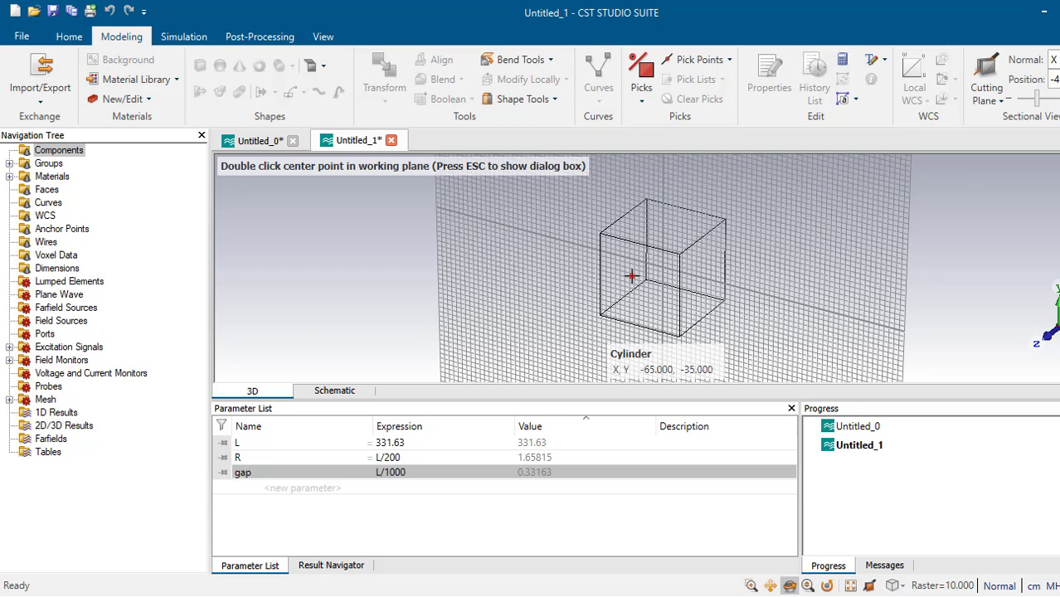
{"action": "double_click", "coordinate": [630, 276]}
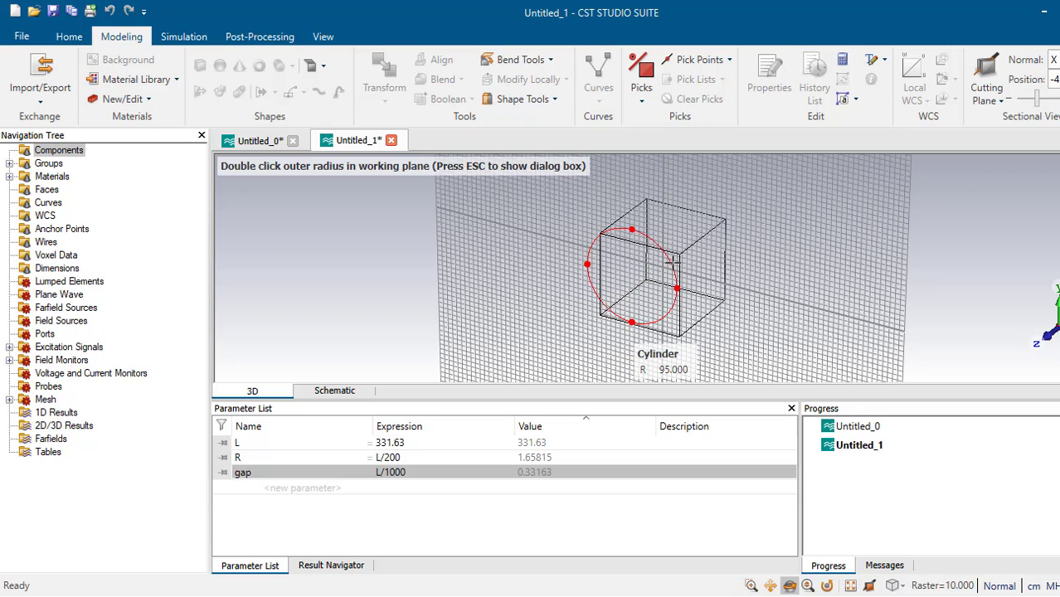
{"action": "double_click", "coordinate": [641, 275]}
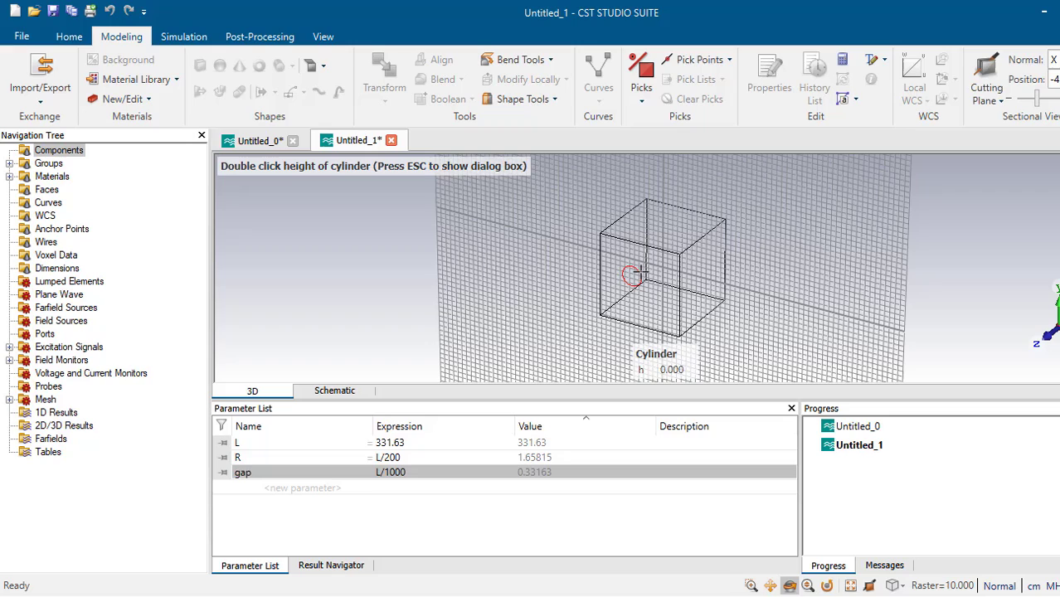
{"action": "double_click", "coordinate": [693, 249]}
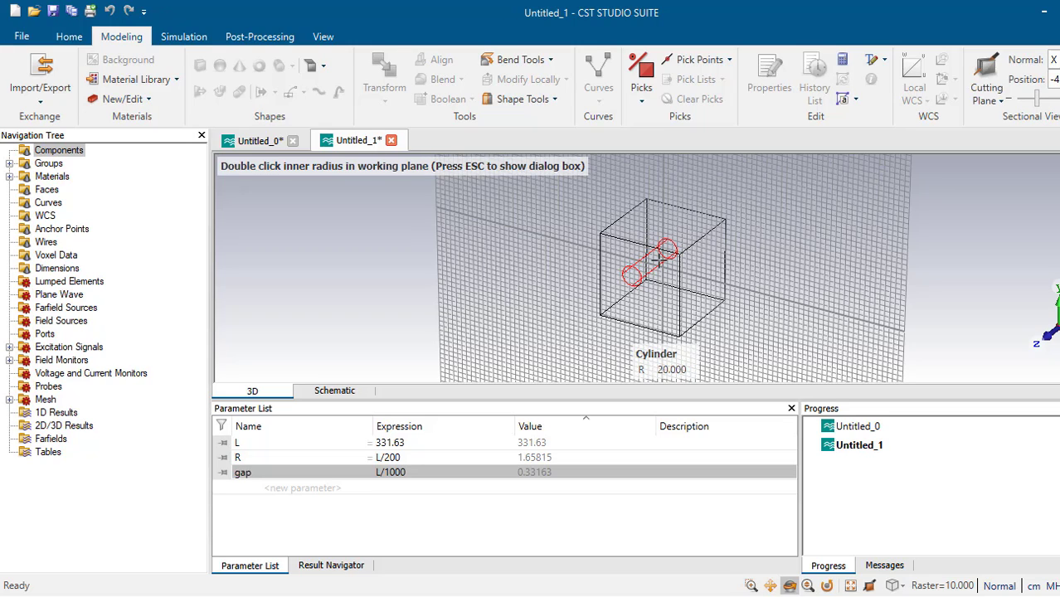
{"action": "double_click", "coordinate": [655, 260]}
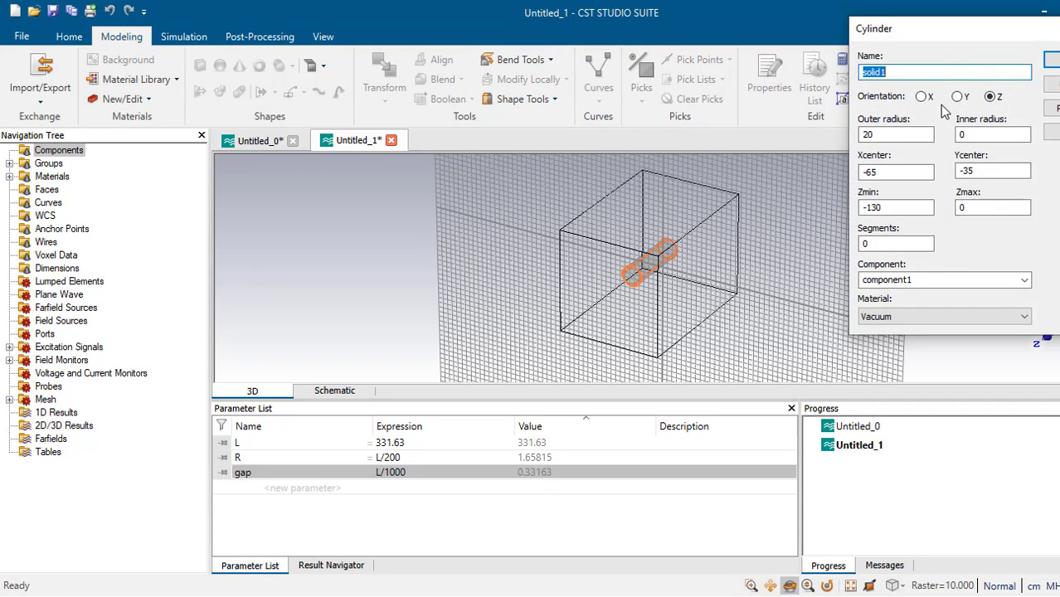
- Name the cylinder dipolo, set its outer radius to R, and set both its X and Y centres to gap
{"action": "type", "text": "dipolo"}
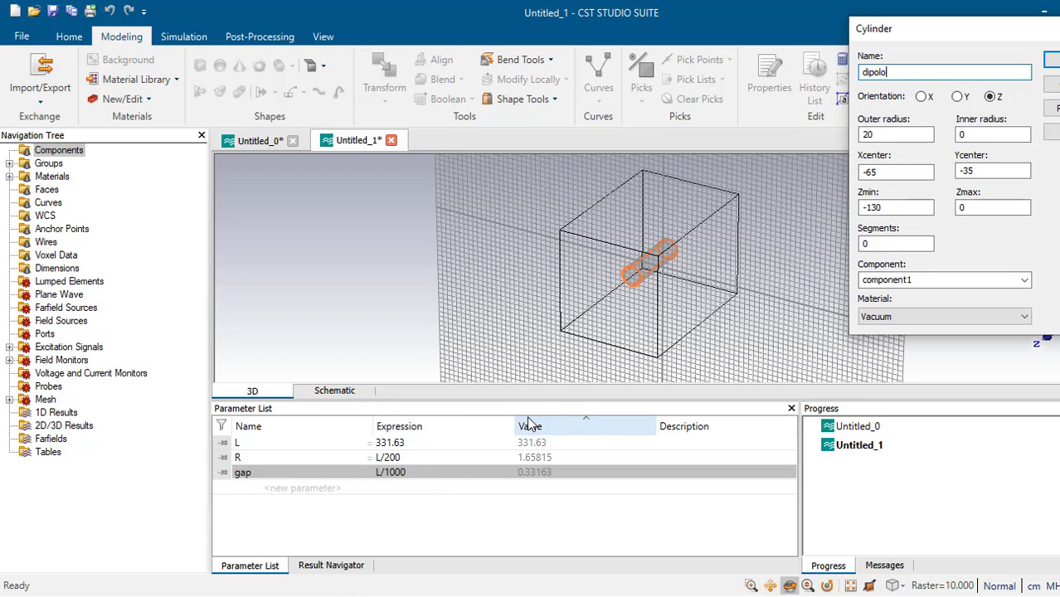
{"action": "double_click", "coordinate": [895, 135]}
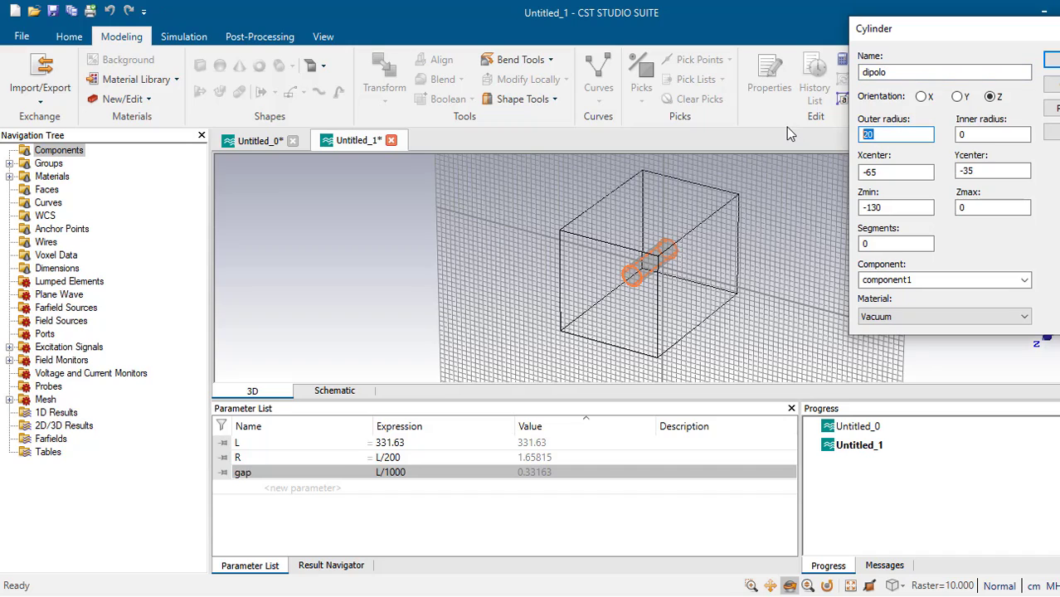
{"action": "type", "text": "R"}
{"action": "double_click", "coordinate": [889, 172]}
{"action": "type", "text": "gap"}
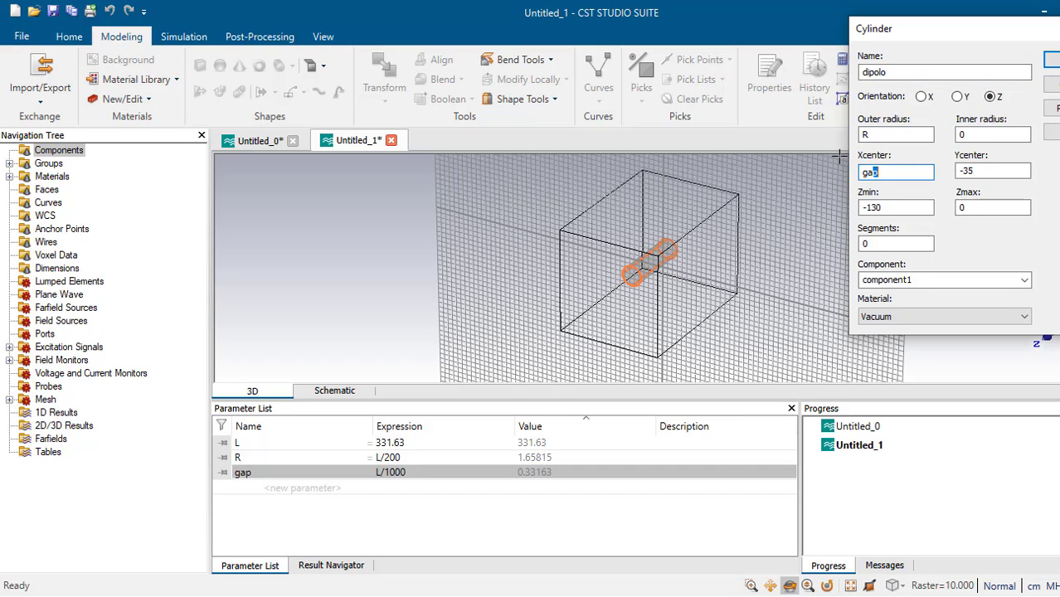
{"action": "double_click", "coordinate": [996, 171]}
{"action": "type", "text": "gap"}
- Set the cylinder's Z range from gap to gap+L/4
{"action": "key", "text": "Tab"}
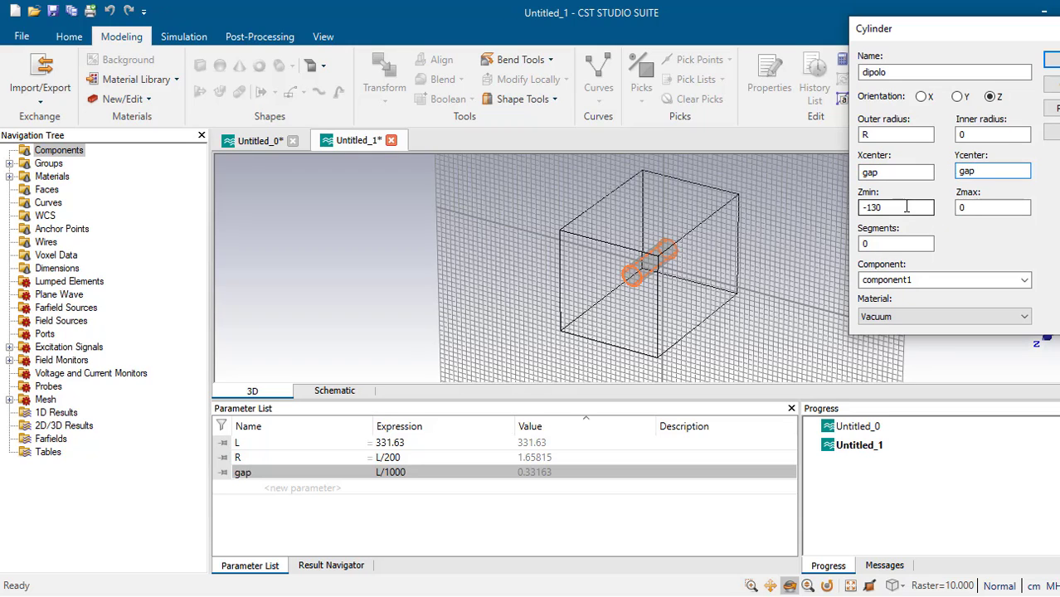
{"action": "type", "text": "gap"}
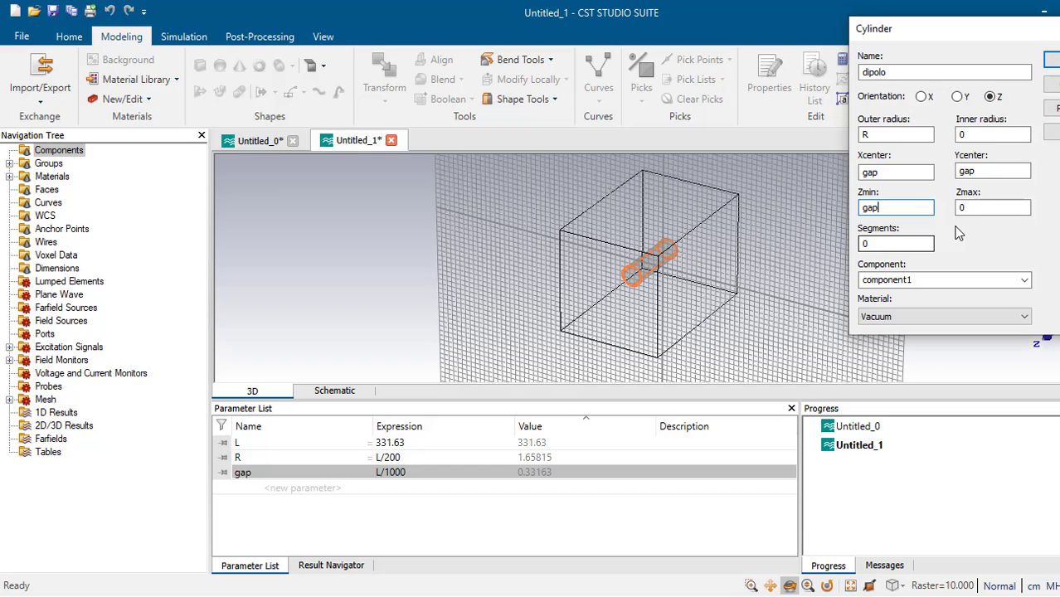
{"action": "double_click", "coordinate": [980, 207]}
{"action": "type", "text": "gap+L/4"}
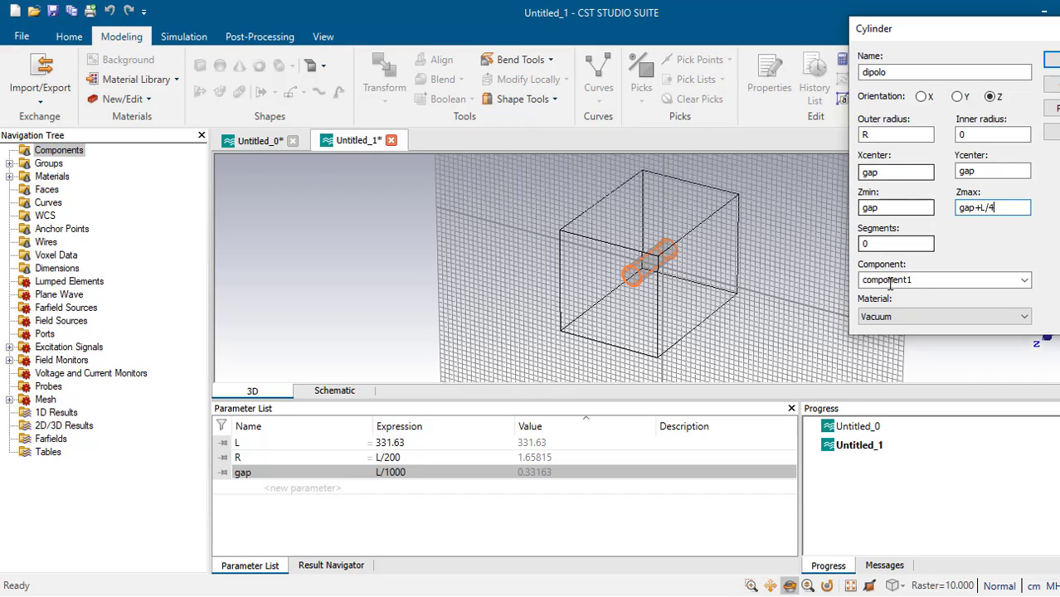
{"action": "left_click", "coordinate": [903, 313]}
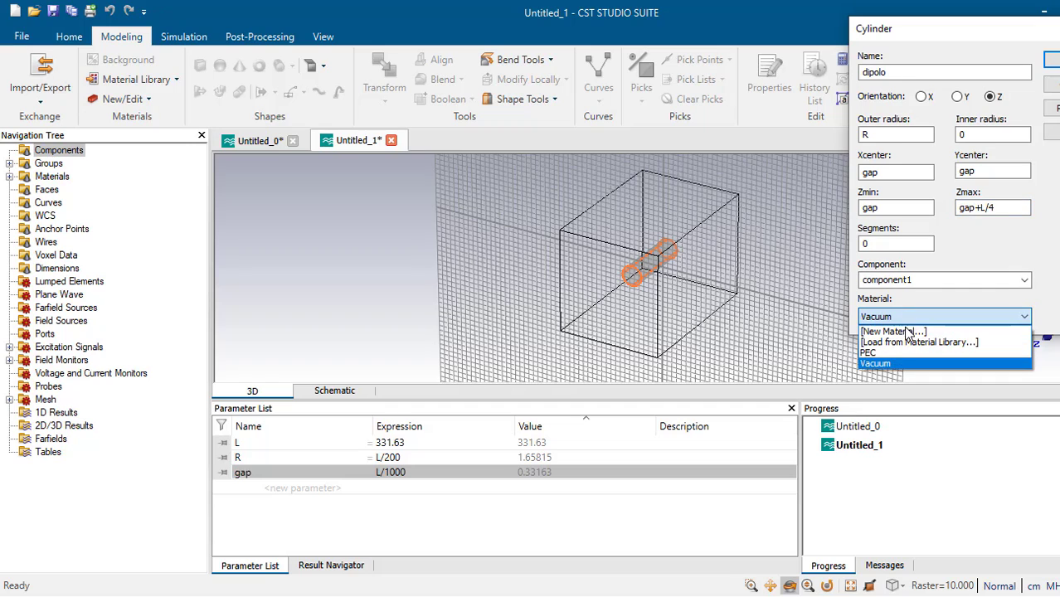
{"action": "left_click", "coordinate": [904, 331]}
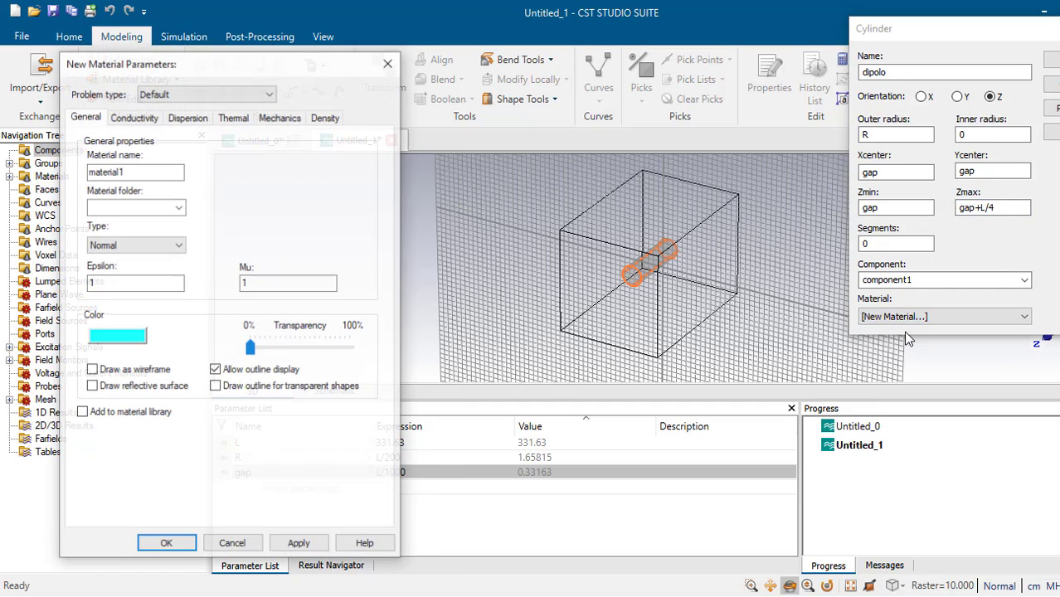
{"action": "left_click", "coordinate": [389, 62]}
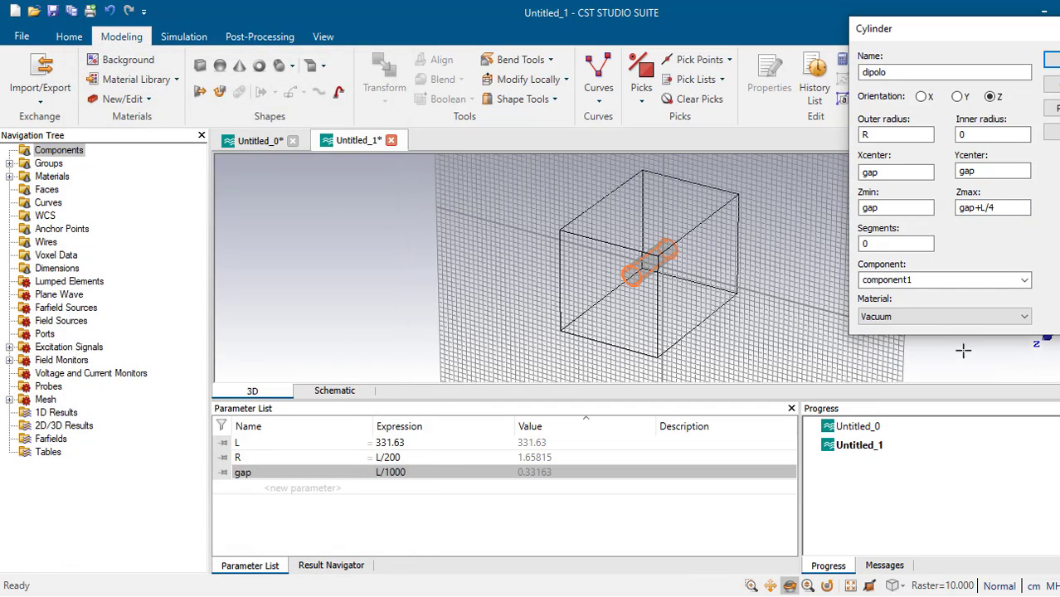
- Load FR-4 (loss free) from the material library as the cylinder's material and create the cylinder in component1
{"action": "left_click", "coordinate": [946, 316]}
{"action": "left_click", "coordinate": [941, 342]}
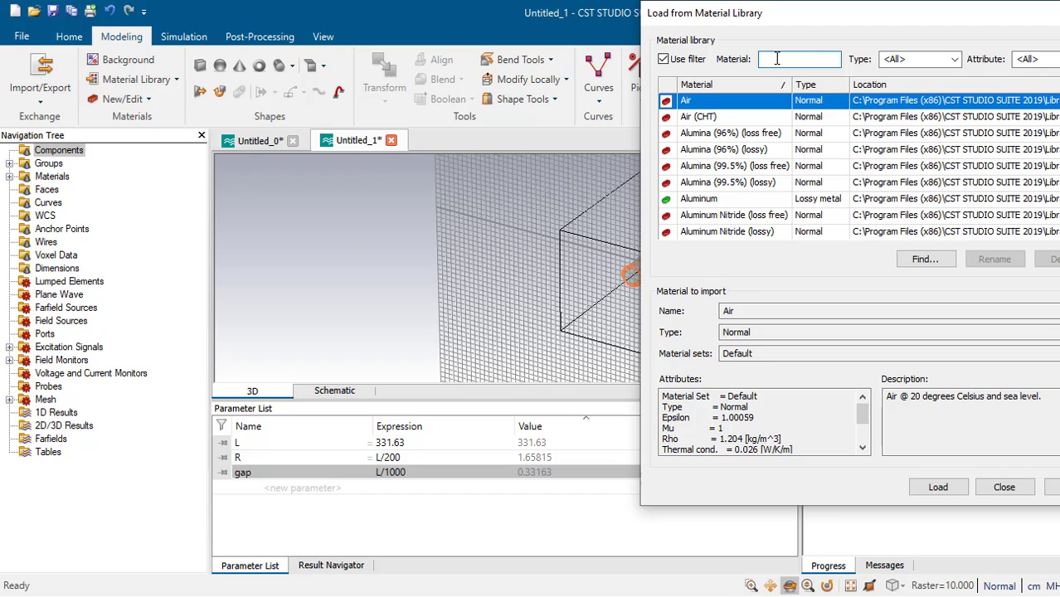
{"action": "type", "text": "fr"}
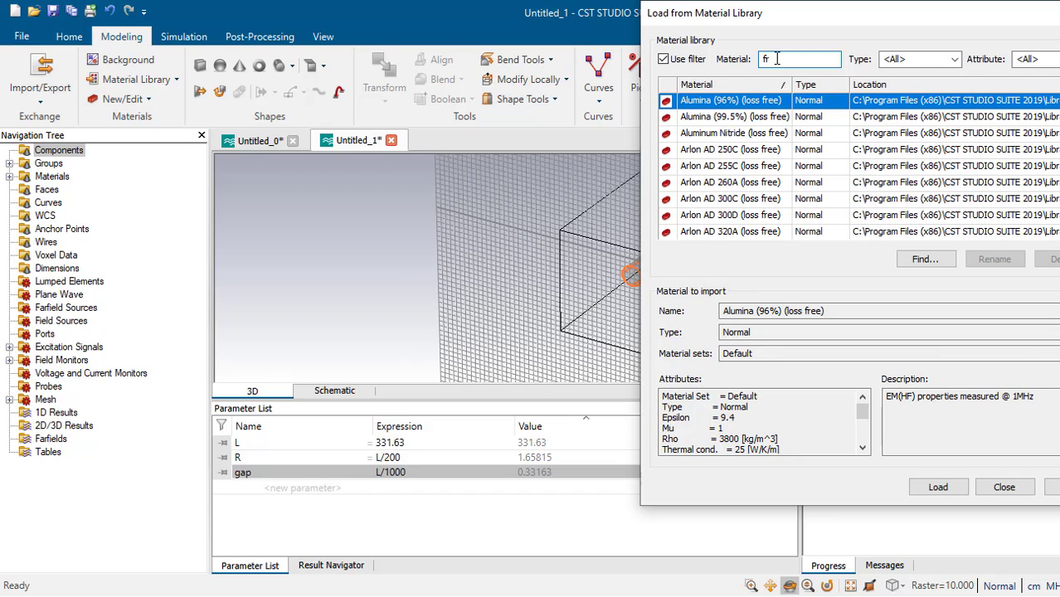
{"action": "type", "text": "-"}
{"action": "left_click", "coordinate": [748, 105]}
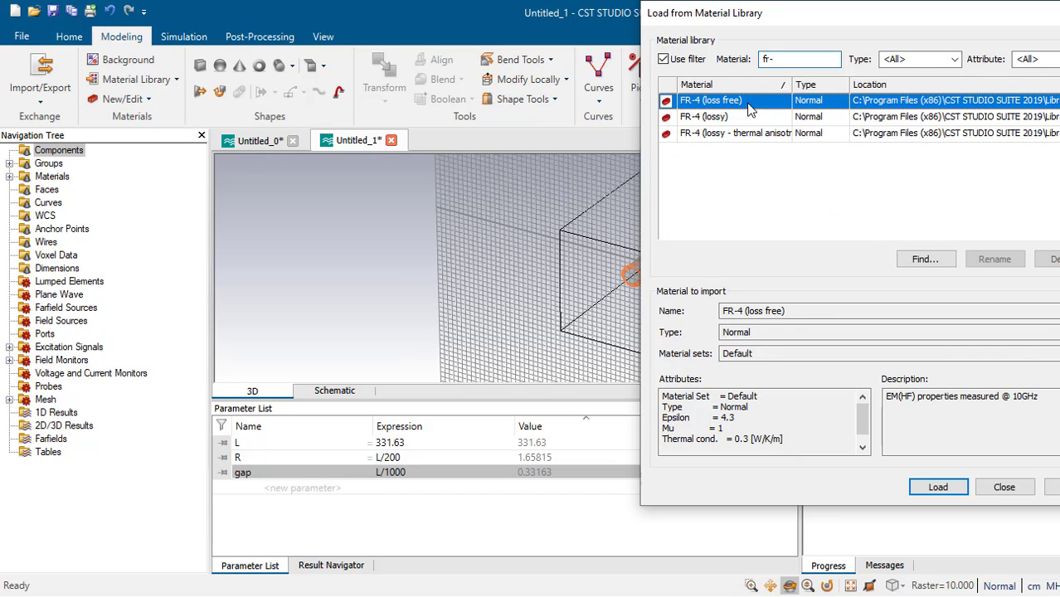
{"action": "left_click", "coordinate": [799, 108]}
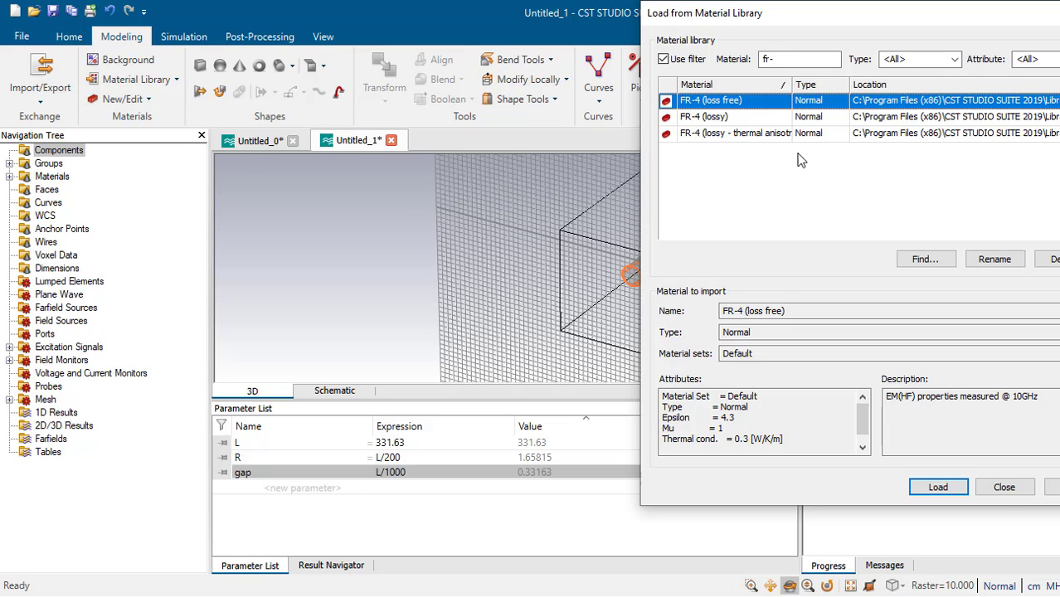
{"action": "left_click", "coordinate": [933, 490]}
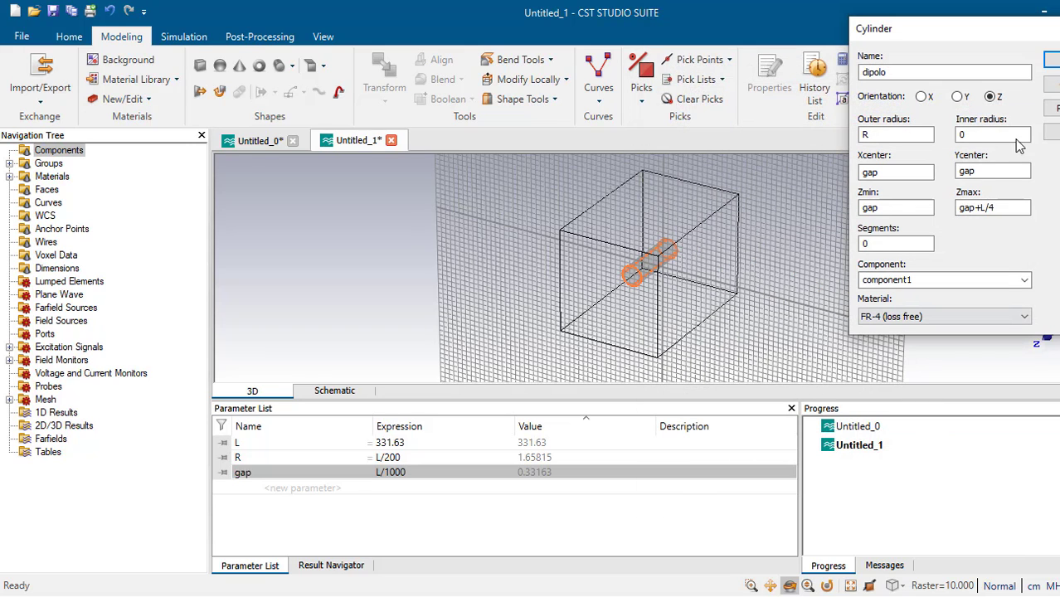
{"action": "left_click", "coordinate": [1052, 60]}
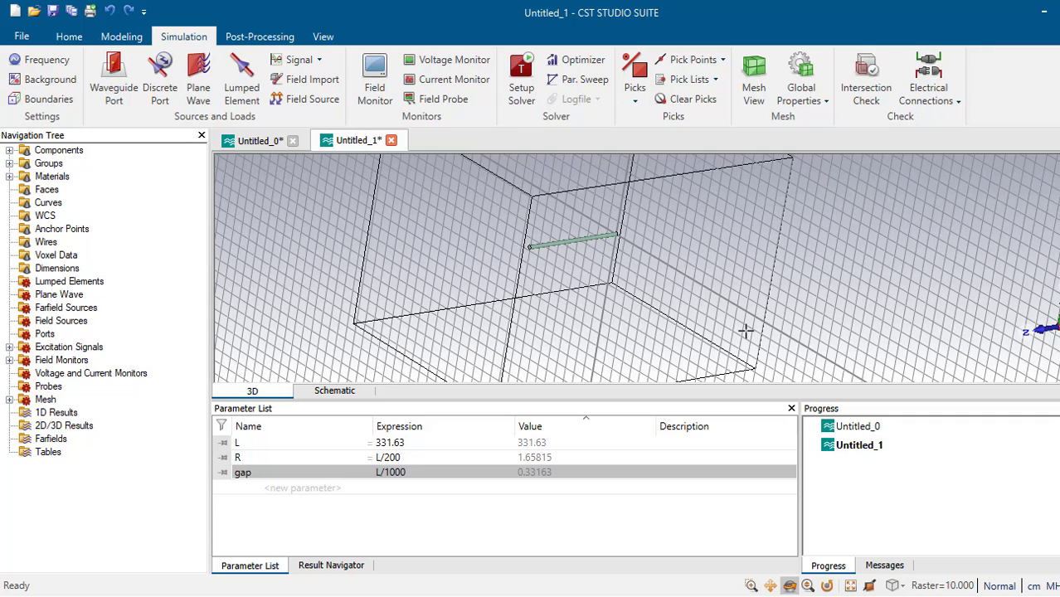
- Review the construction history of the dipolo solid in component1
{"action": "double_click", "coordinate": [70, 152]}
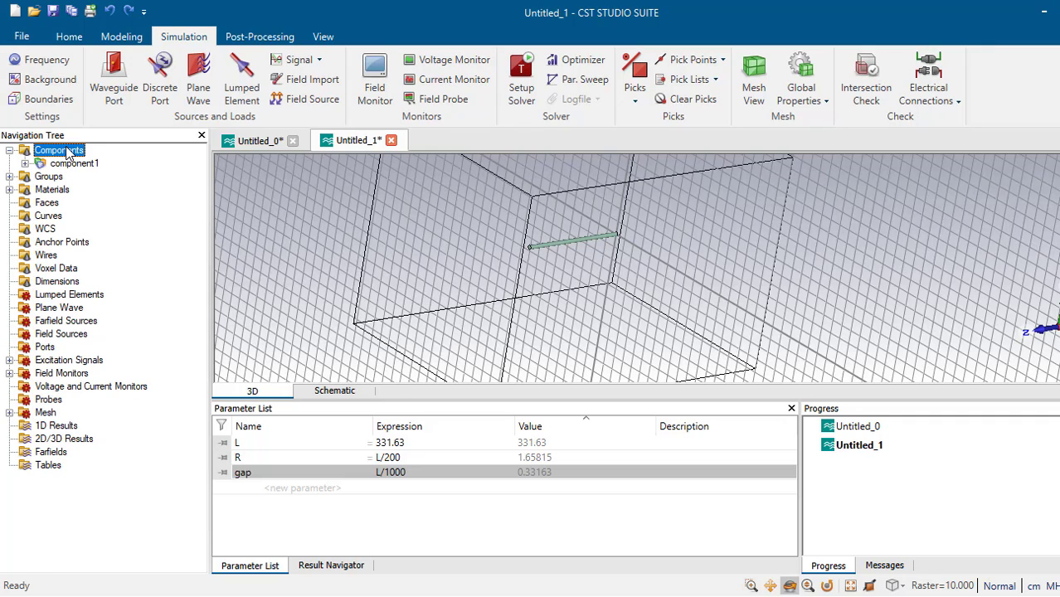
{"action": "double_click", "coordinate": [73, 163]}
{"action": "left_click", "coordinate": [85, 176]}
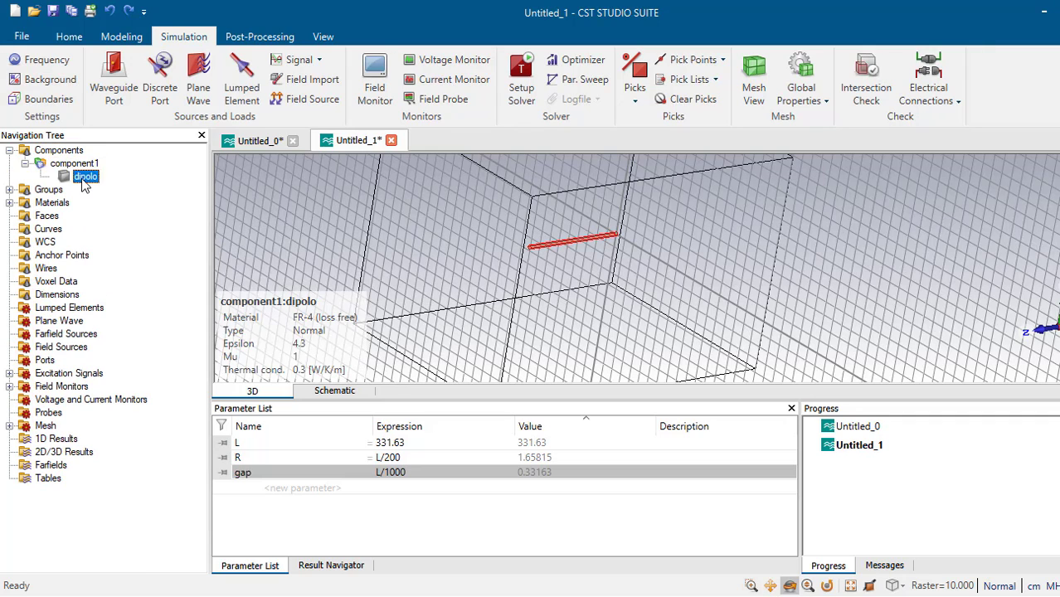
{"action": "double_click", "coordinate": [84, 178]}
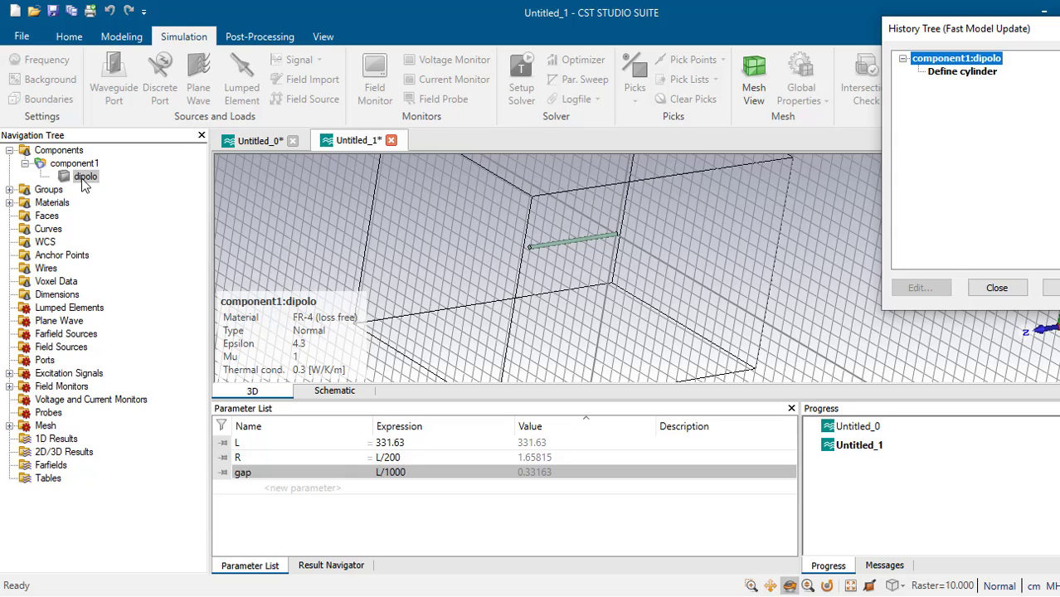
{"action": "left_click", "coordinate": [997, 289]}
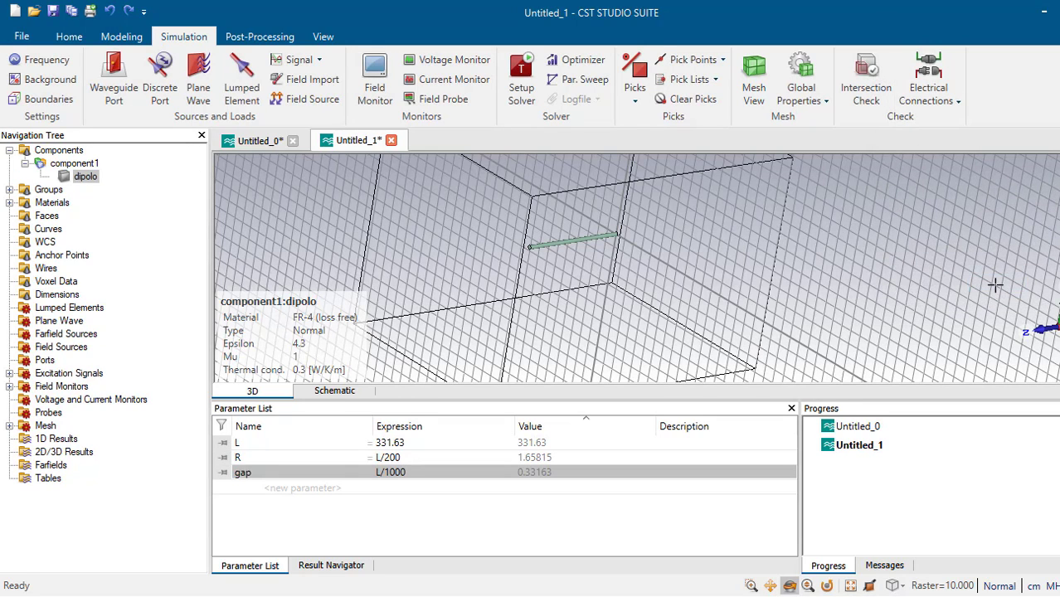
- Open the transform settings for the dipolo solid and enable copying
{"action": "left_click", "coordinate": [123, 37]}
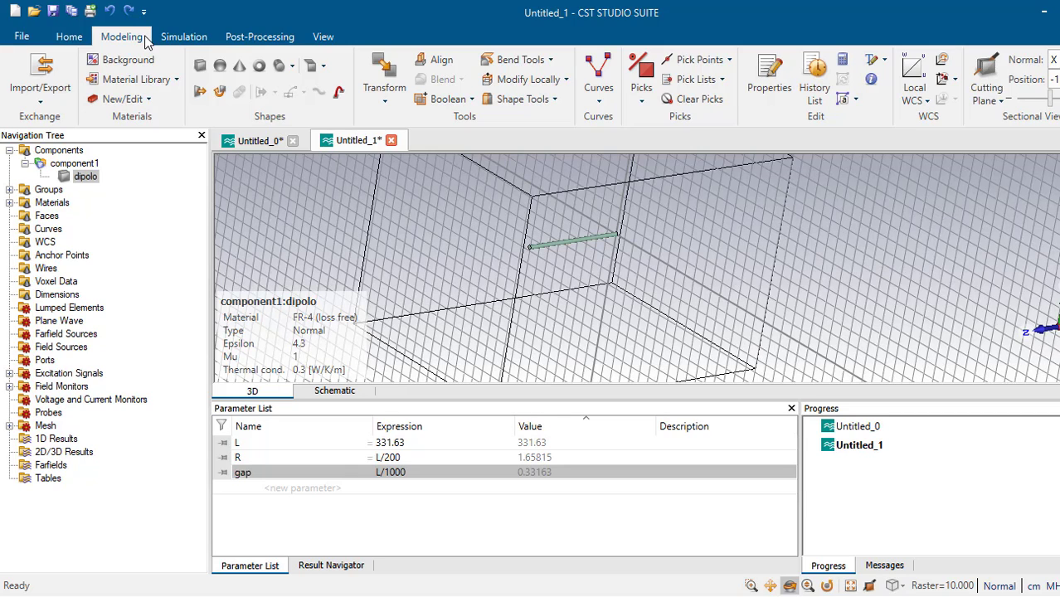
{"action": "left_click", "coordinate": [402, 96]}
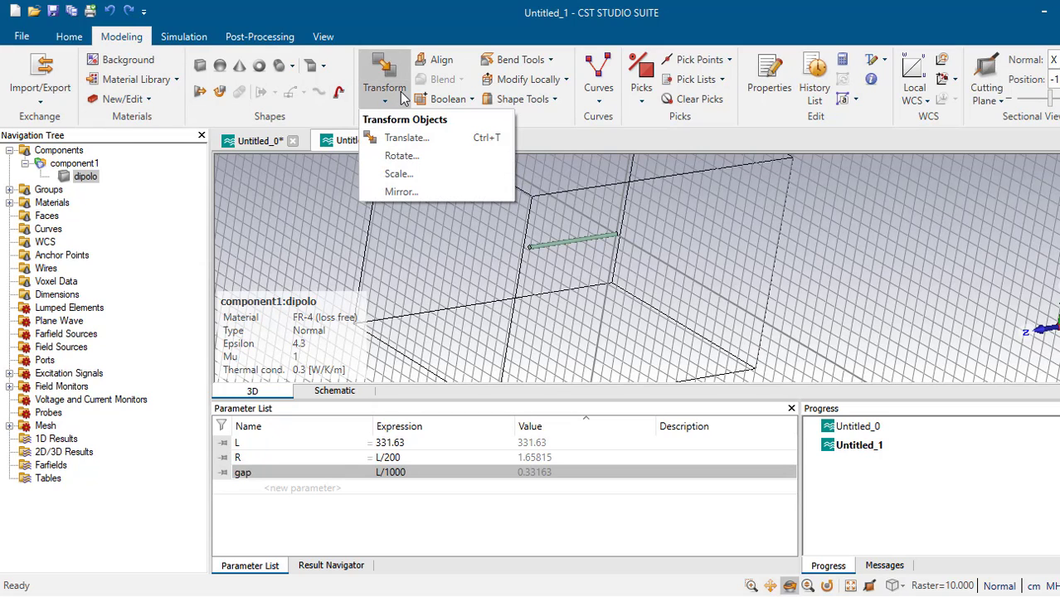
{"action": "left_click", "coordinate": [410, 138]}
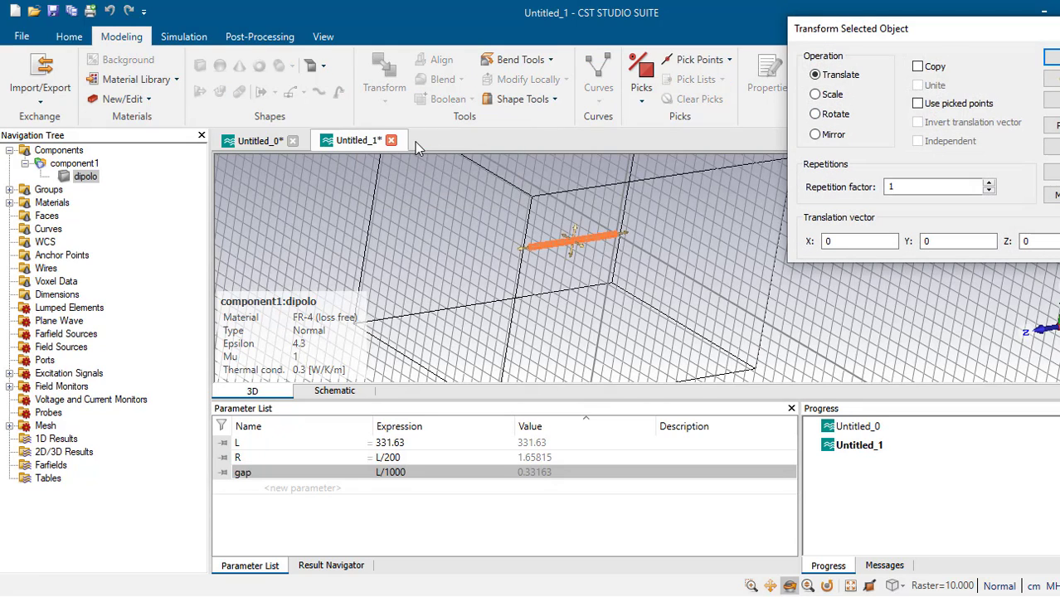
{"action": "left_click", "coordinate": [917, 69]}
- Try translating the dipolo copy by 1 along Z, and instead by 1 along Y with Z at 0
{"action": "double_click", "coordinate": [1029, 241]}
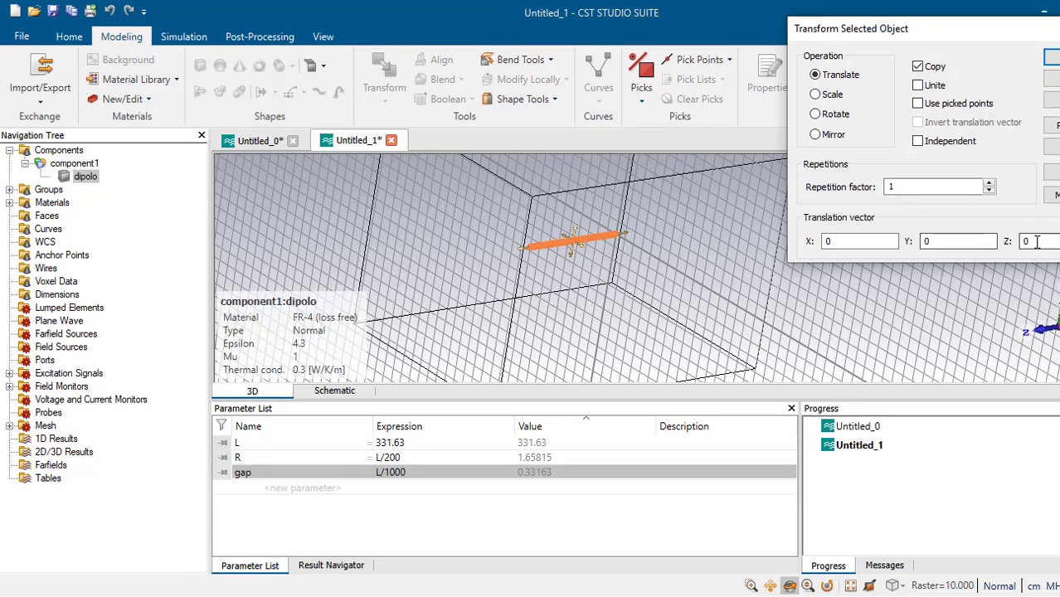
{"action": "type", "text": "1"}
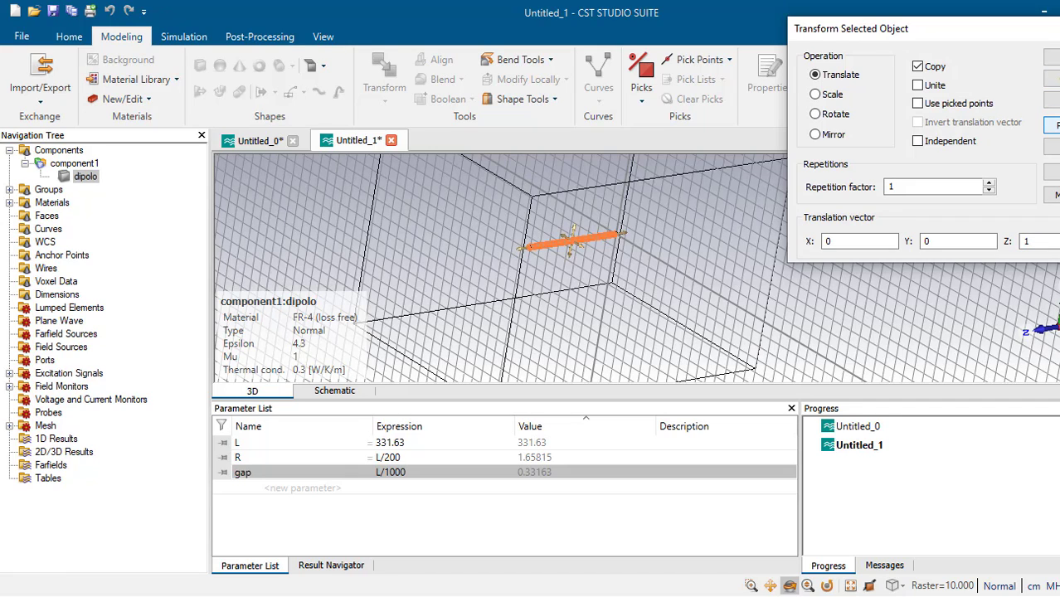
{"action": "double_click", "coordinate": [1029, 241]}
{"action": "type", "text": "0"}
{"action": "double_click", "coordinate": [954, 241]}
{"action": "type", "text": "1"}
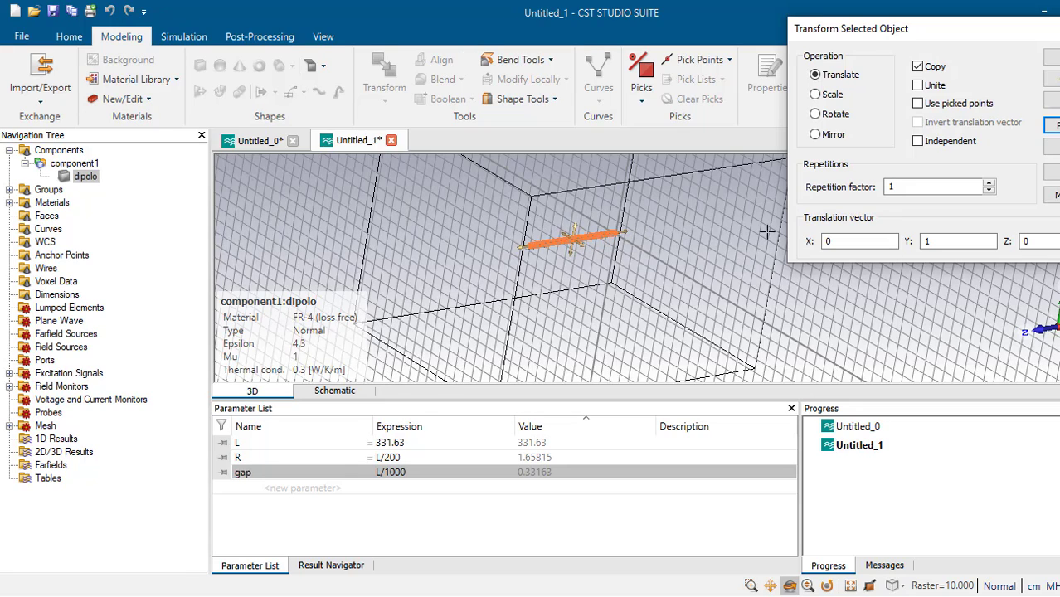
- Mirror the dipolo as a copy across a plane through the origin with its normal set to Z = 1
{"action": "left_click", "coordinate": [816, 135]}
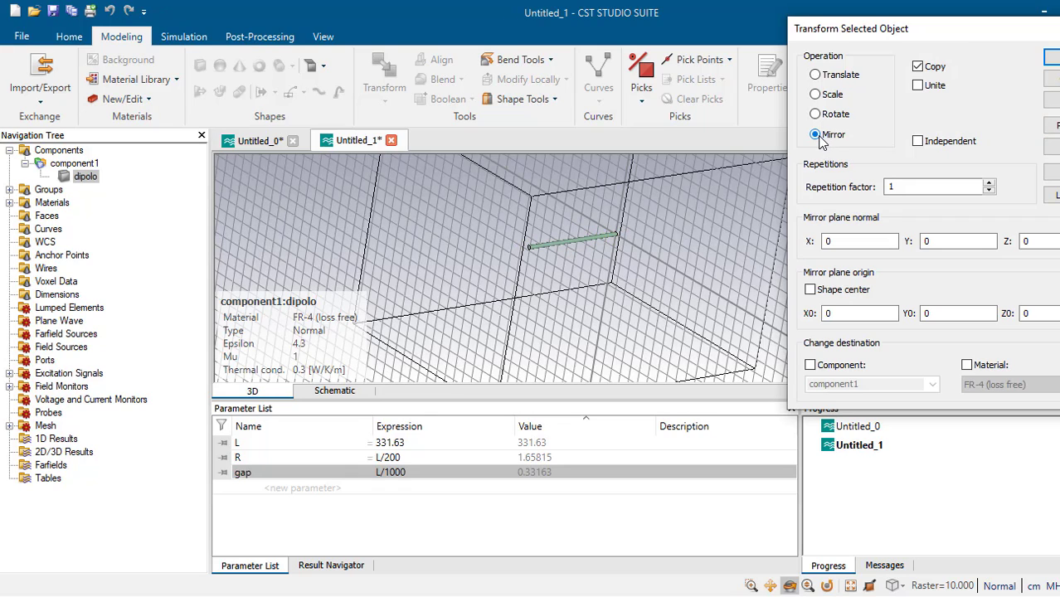
{"action": "left_click", "coordinate": [1024, 241]}
{"action": "left_click", "coordinate": [1054, 125]}
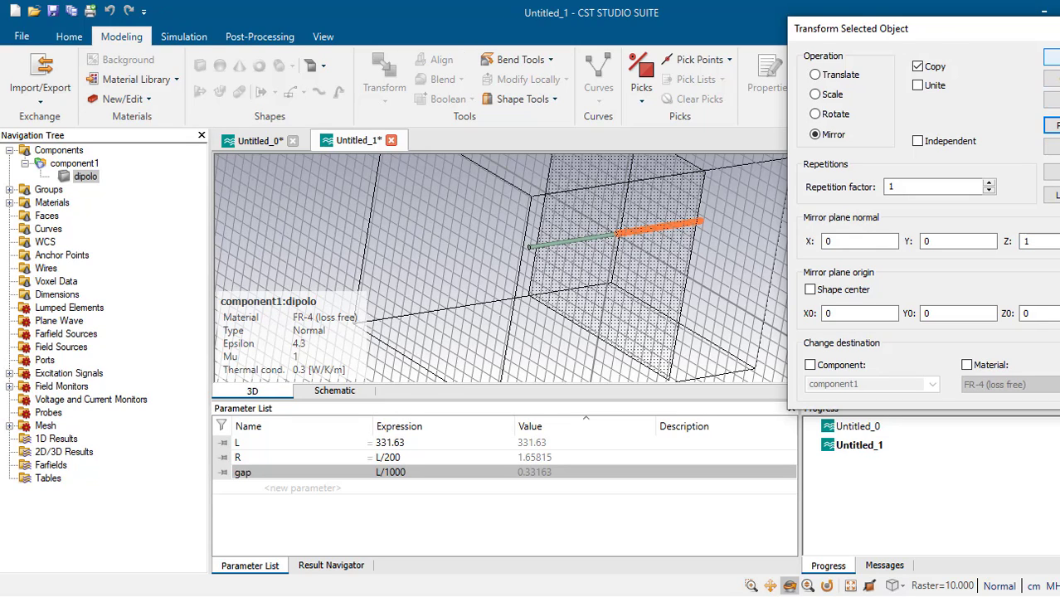
{"action": "left_click", "coordinate": [1052, 56]}
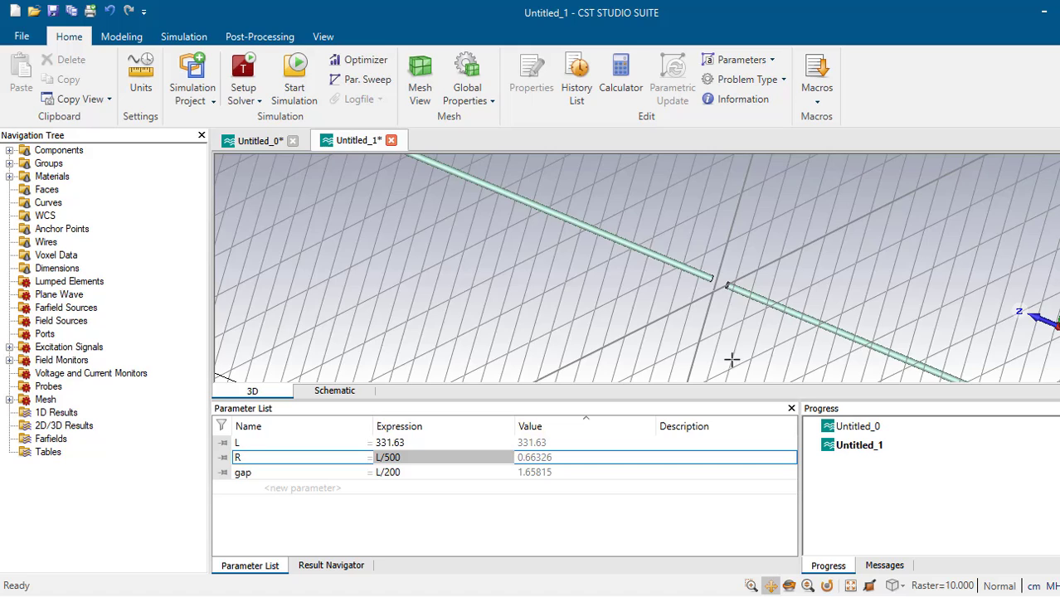
- Pick the circle centre on the gap-side end of the mirrored dipole arm
{"action": "left_click_drag", "start_coordinate": [733, 359], "coordinate": [554, 314]}
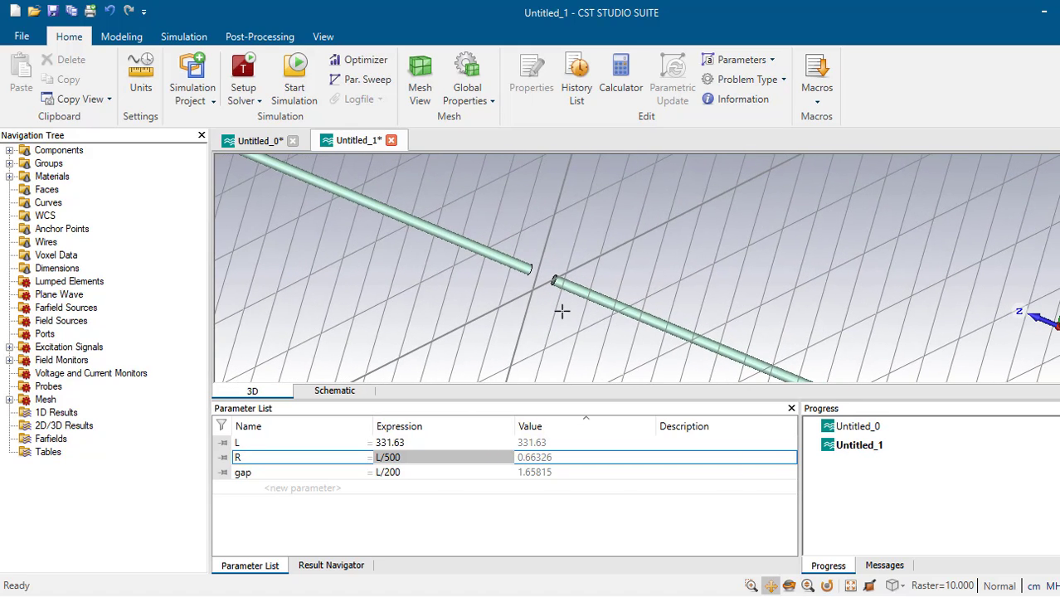
{"action": "left_click", "coordinate": [181, 38]}
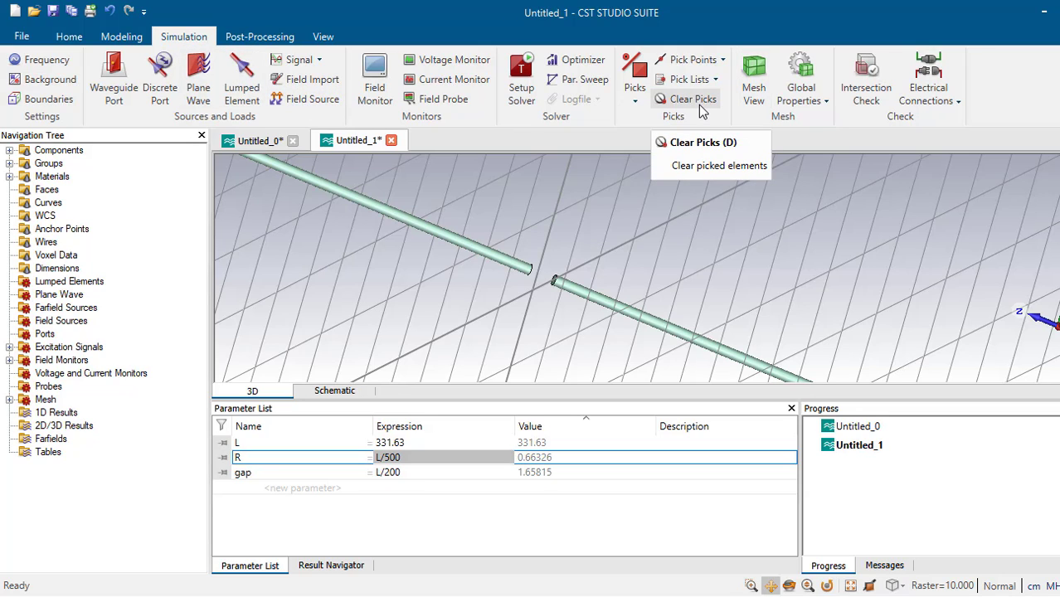
{"action": "left_click", "coordinate": [710, 63]}
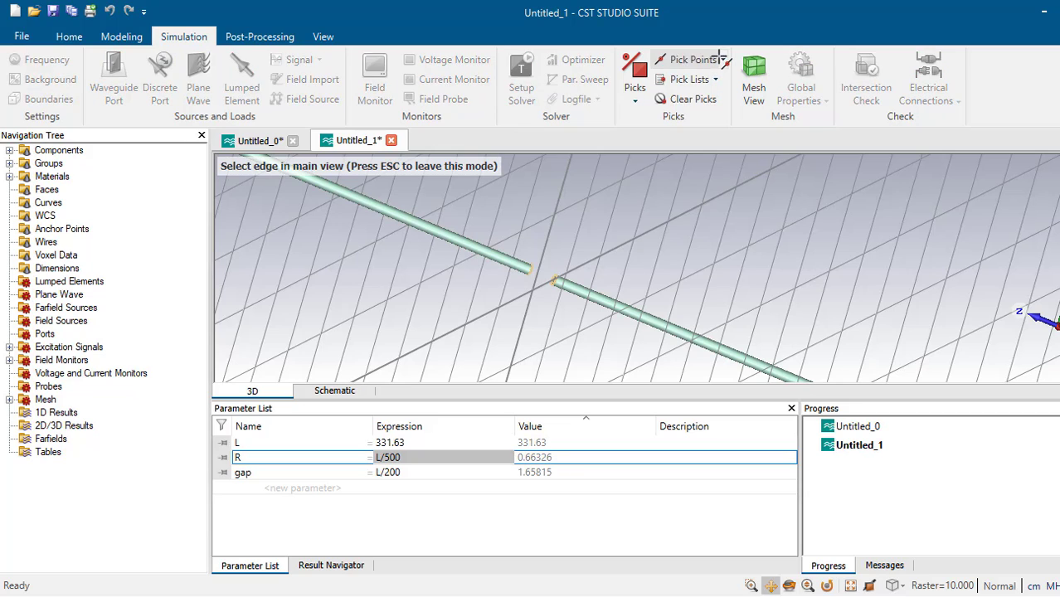
{"action": "left_click", "coordinate": [722, 60]}
{"action": "left_click", "coordinate": [736, 171]}
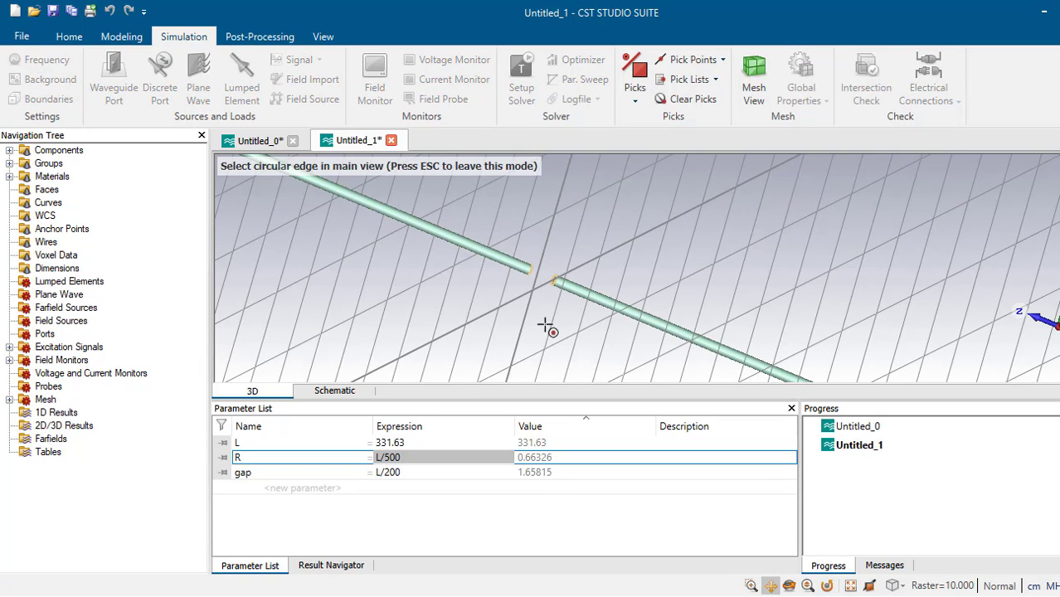
{"action": "left_click", "coordinate": [557, 282]}
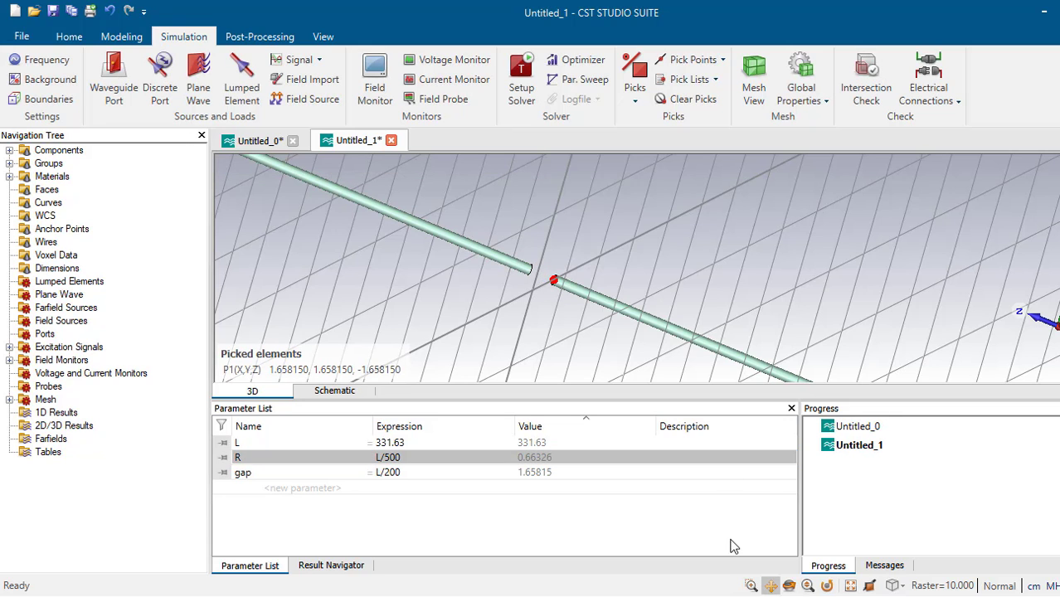
- Pick the circle centre on the gap-side end of the original dipole arm as the second point
{"action": "left_click", "coordinate": [790, 587]}
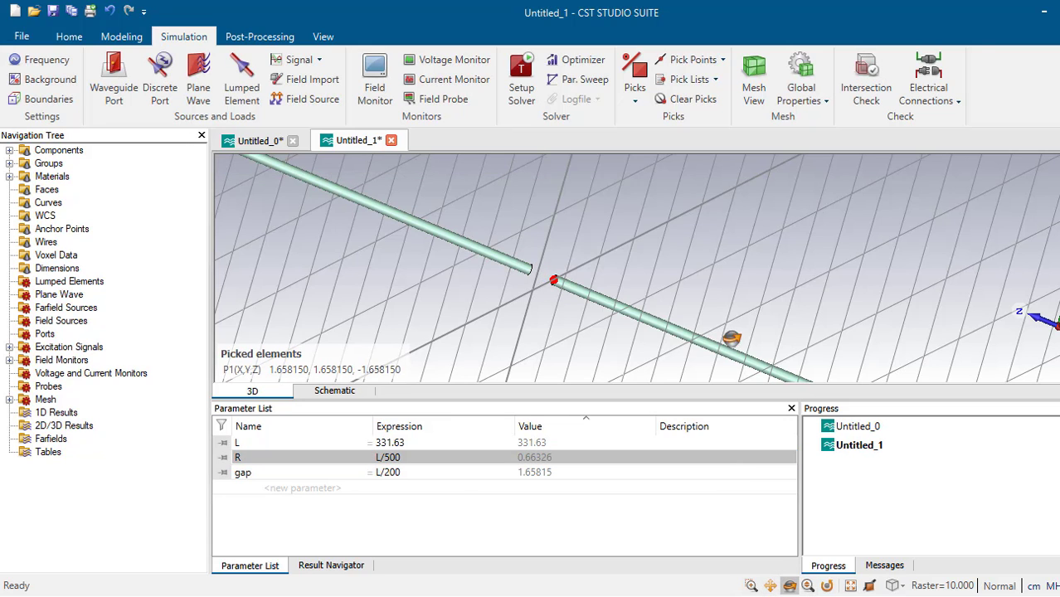
{"action": "left_click_drag", "start_coordinate": [729, 338], "coordinate": [604, 234]}
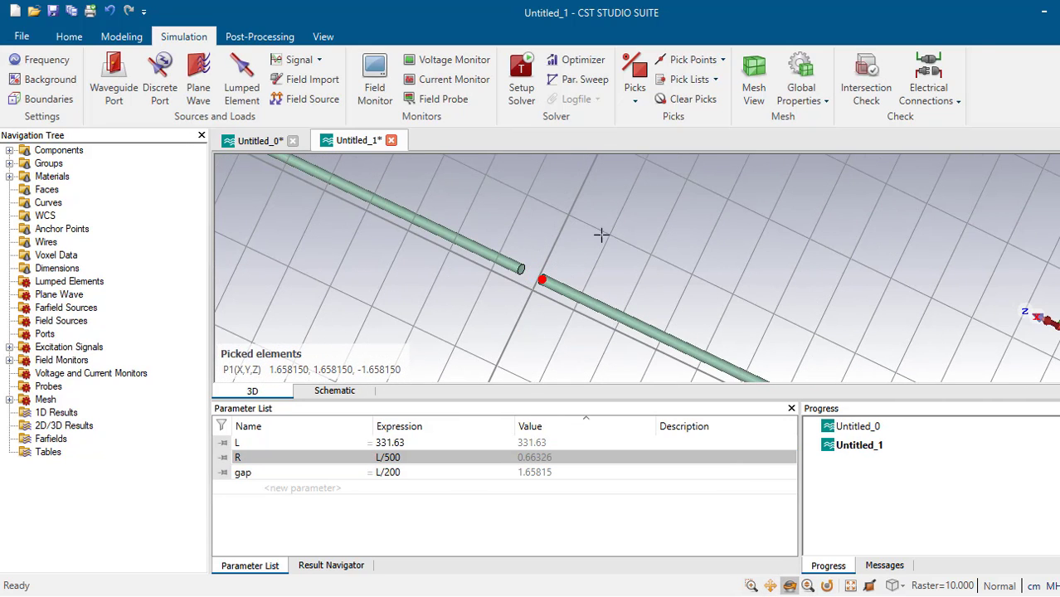
{"action": "left_click", "coordinate": [722, 60]}
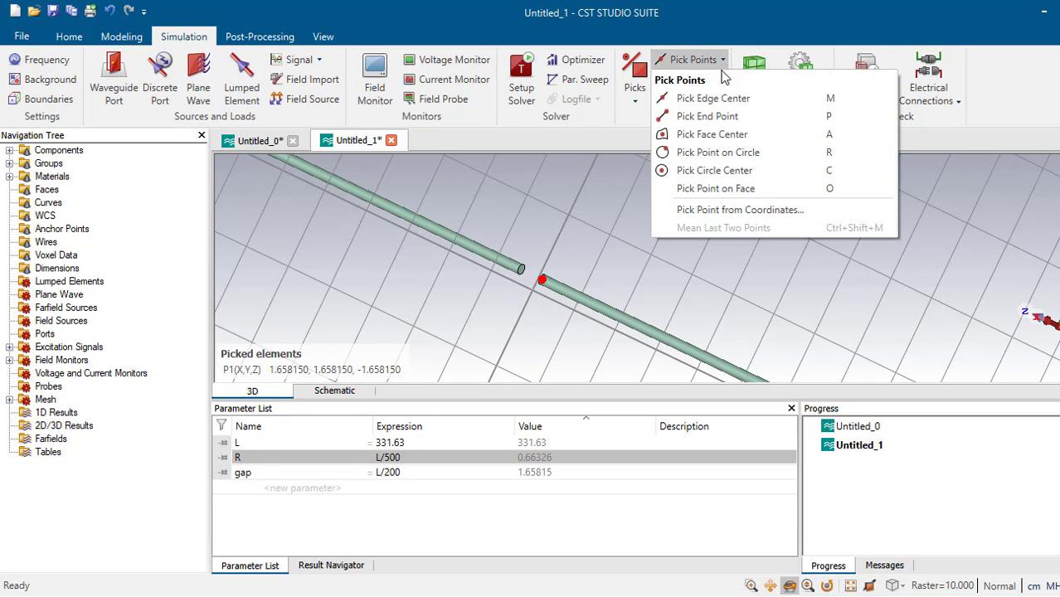
{"action": "left_click", "coordinate": [727, 177]}
{"action": "left_click", "coordinate": [540, 295]}
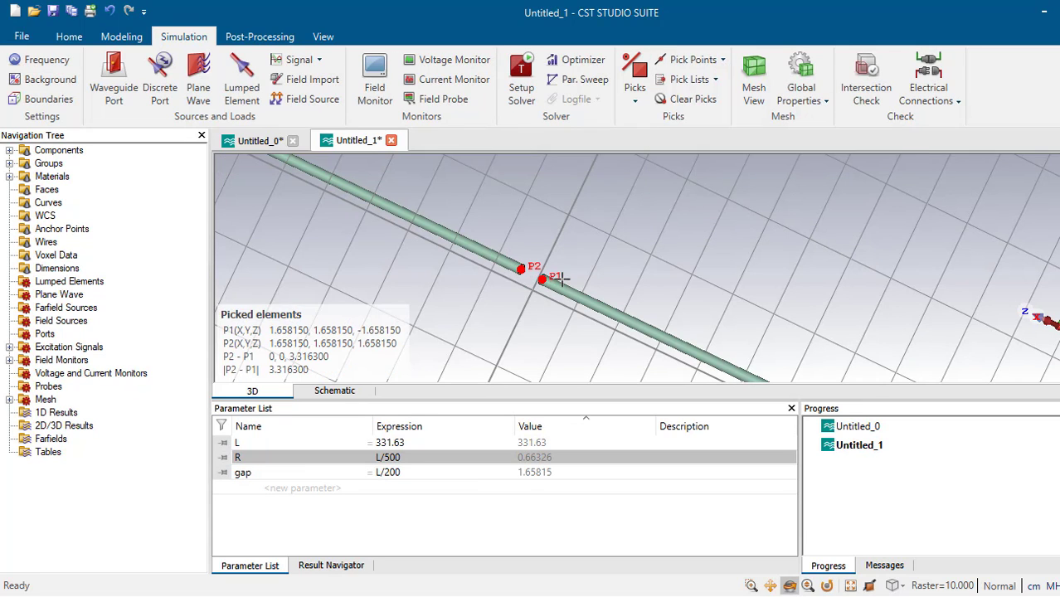
- Create a discrete edge port between the two picked points, with port type Current and a current of 0.5 A
{"action": "left_click", "coordinate": [170, 82]}
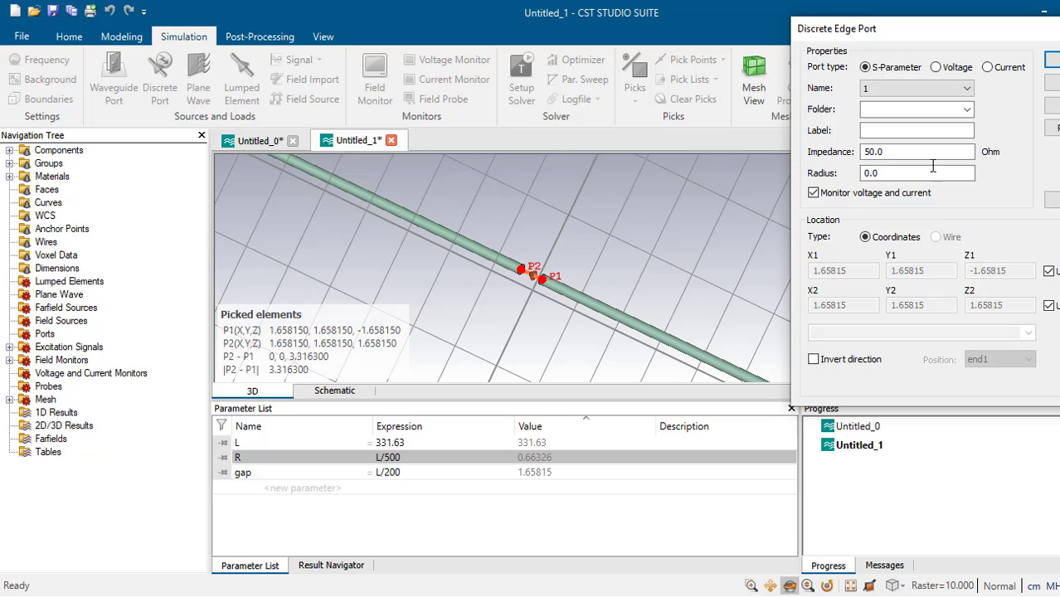
{"action": "left_click", "coordinate": [1008, 68]}
{"action": "left_click_drag", "start_coordinate": [917, 153], "coordinate": [804, 146]}
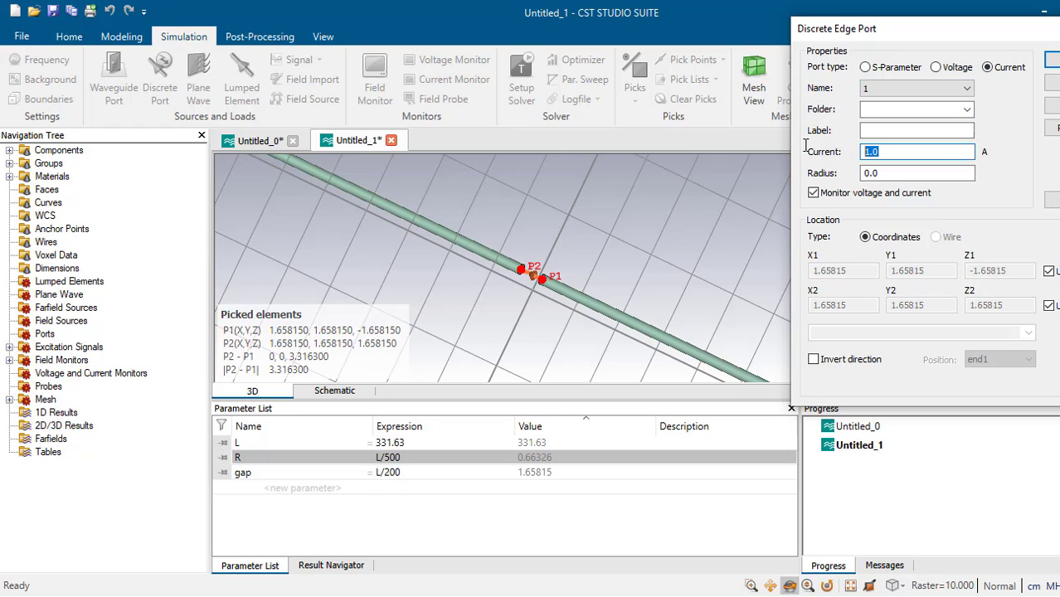
{"action": "type", "text": "0.5"}
{"action": "left_click", "coordinate": [1052, 59]}
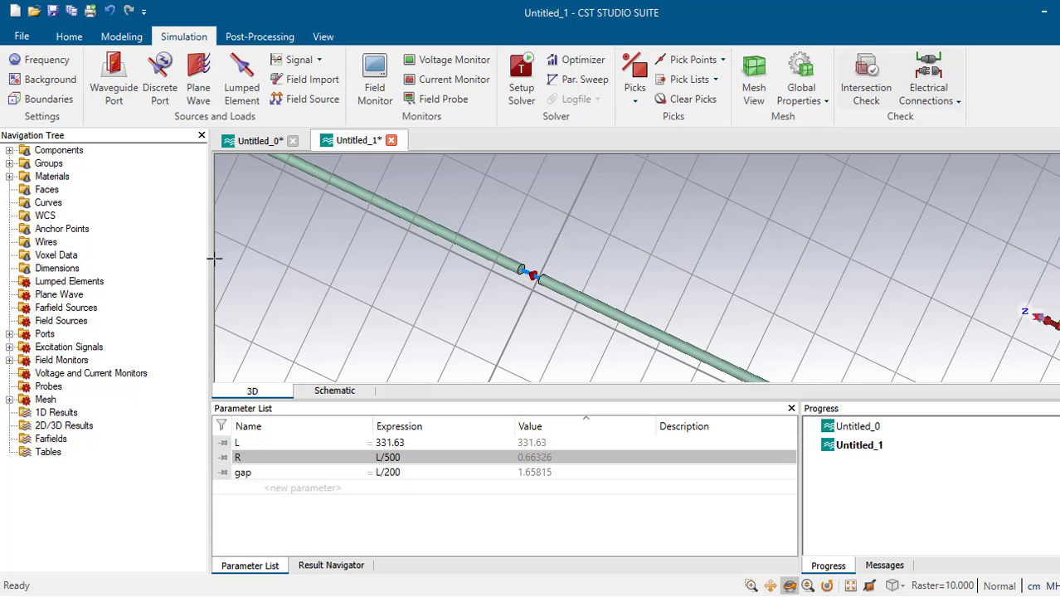
- Combine dipolo and dipolo_1 into one solid with a Boolean add
{"action": "double_click", "coordinate": [25, 151]}
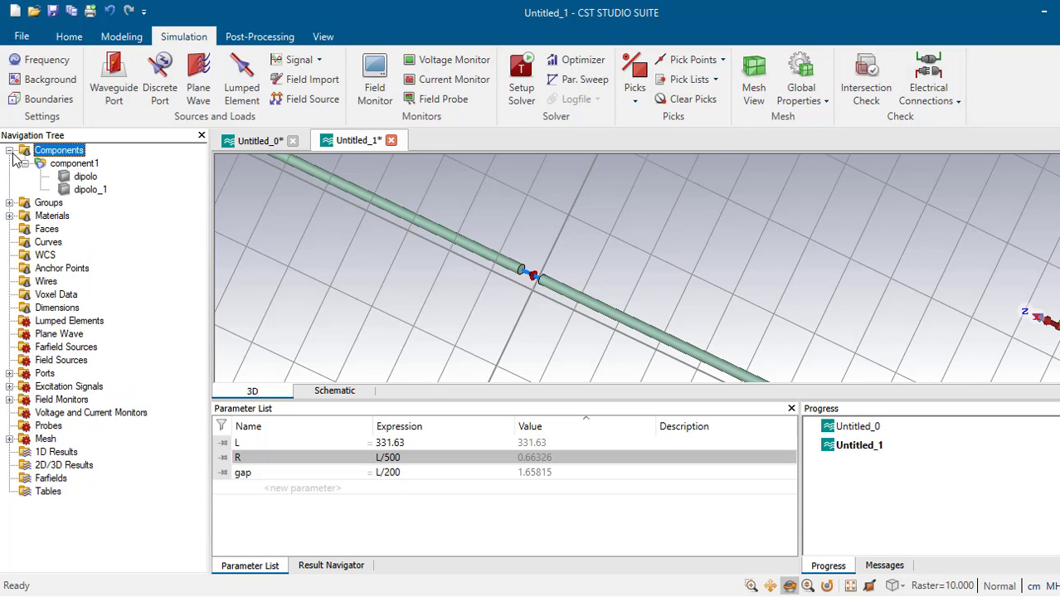
{"action": "left_click", "coordinate": [86, 178]}
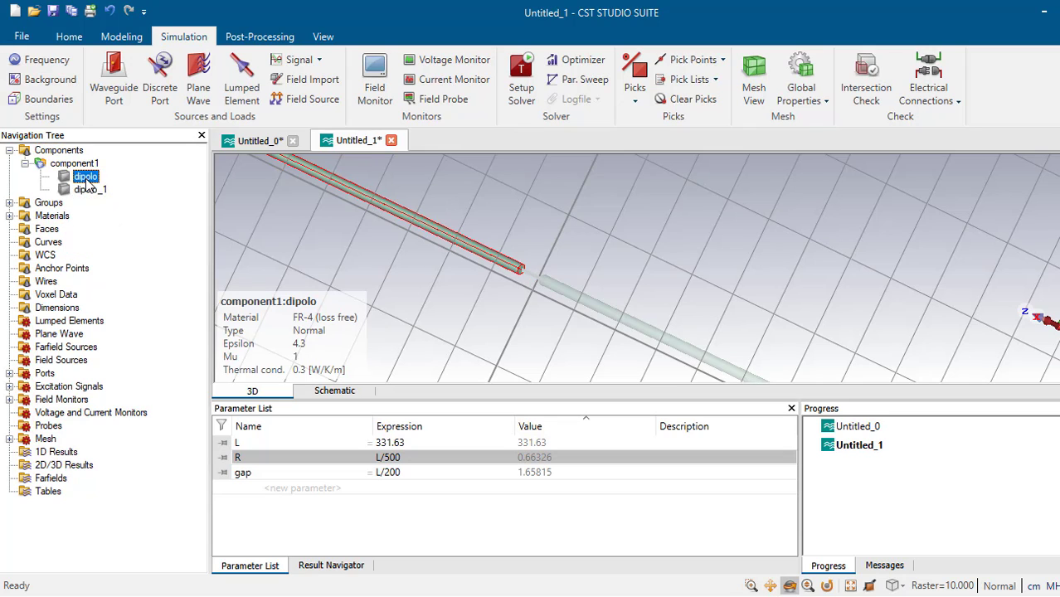
{"action": "left_click", "coordinate": [93, 190], "text": "shift"}
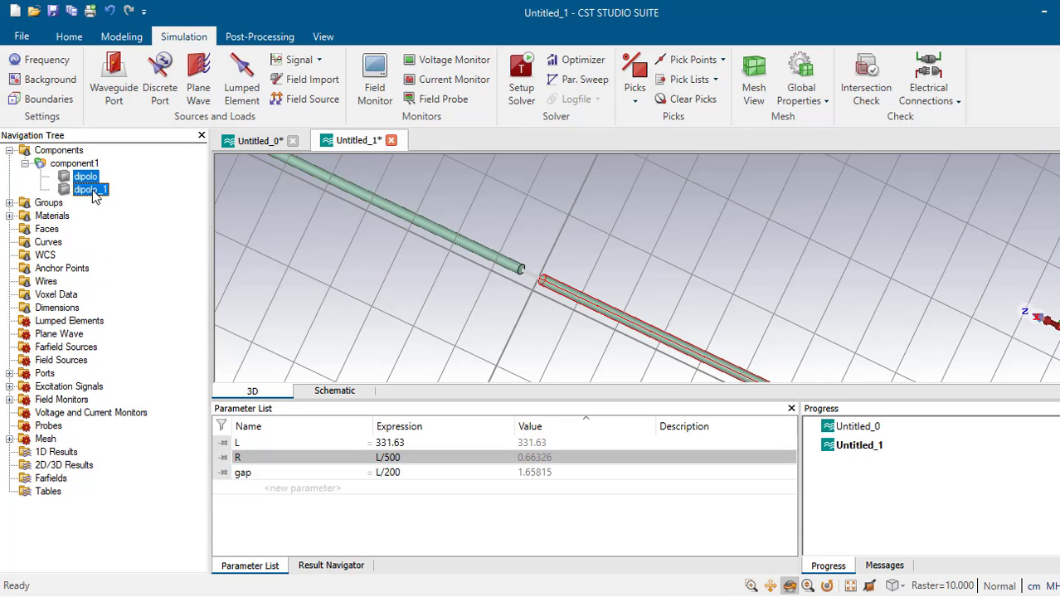
{"action": "left_click", "coordinate": [125, 37]}
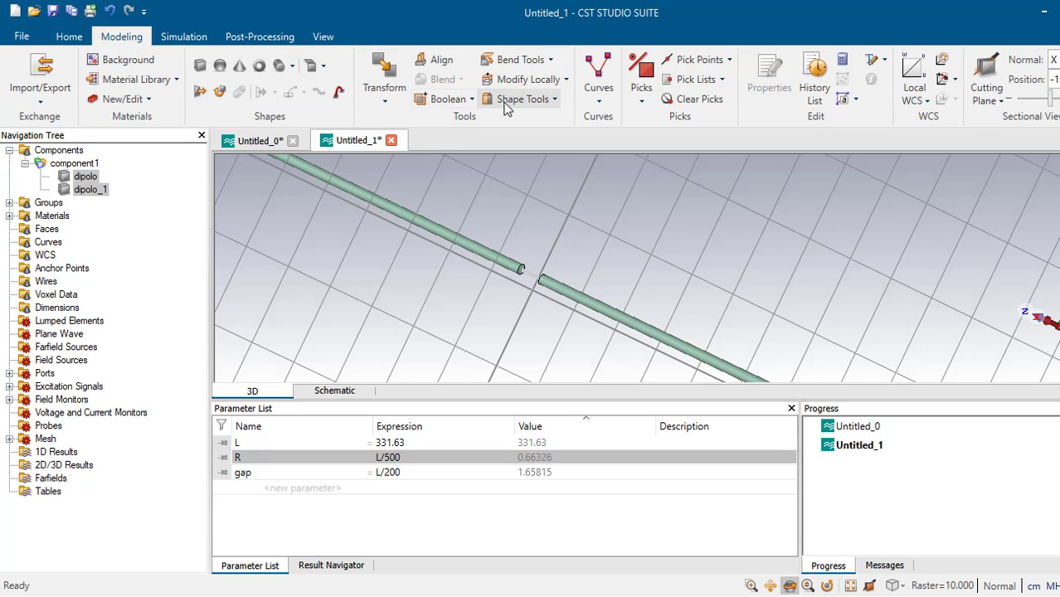
{"action": "left_click", "coordinate": [461, 103]}
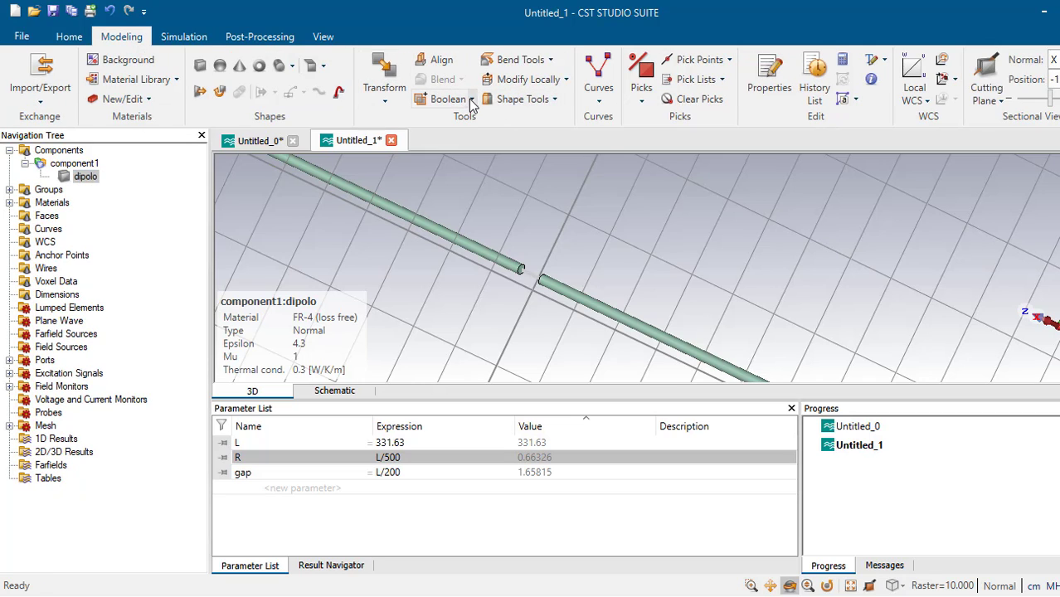
{"action": "left_click", "coordinate": [472, 102]}
{"action": "left_click", "coordinate": [462, 138]}
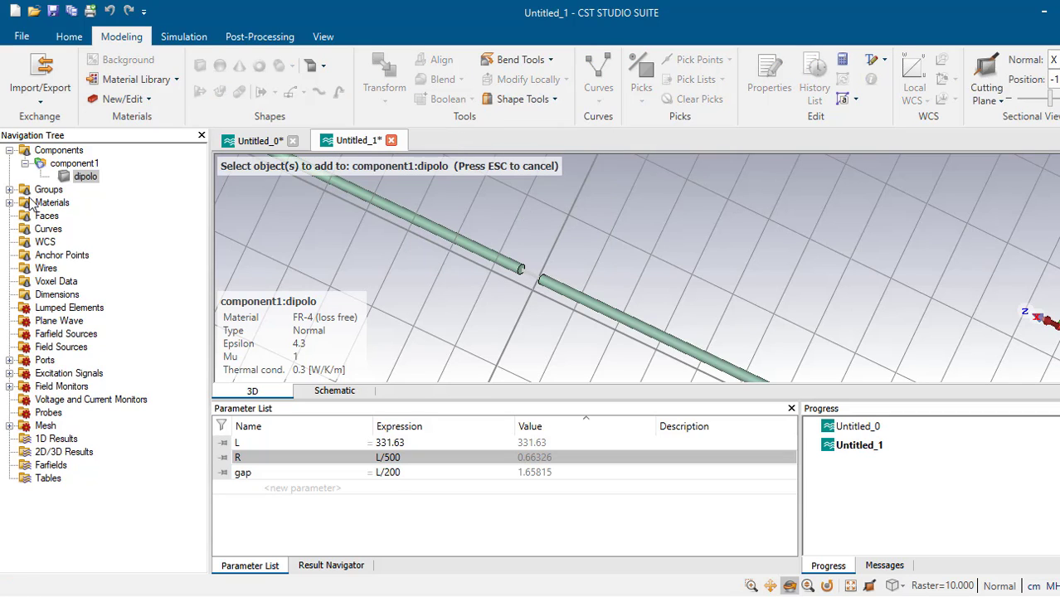
{"action": "left_click", "coordinate": [90, 177]}
{"action": "scroll", "coordinate": [566, 282], "scroll_direction": "down", "scroll_amount": 4}
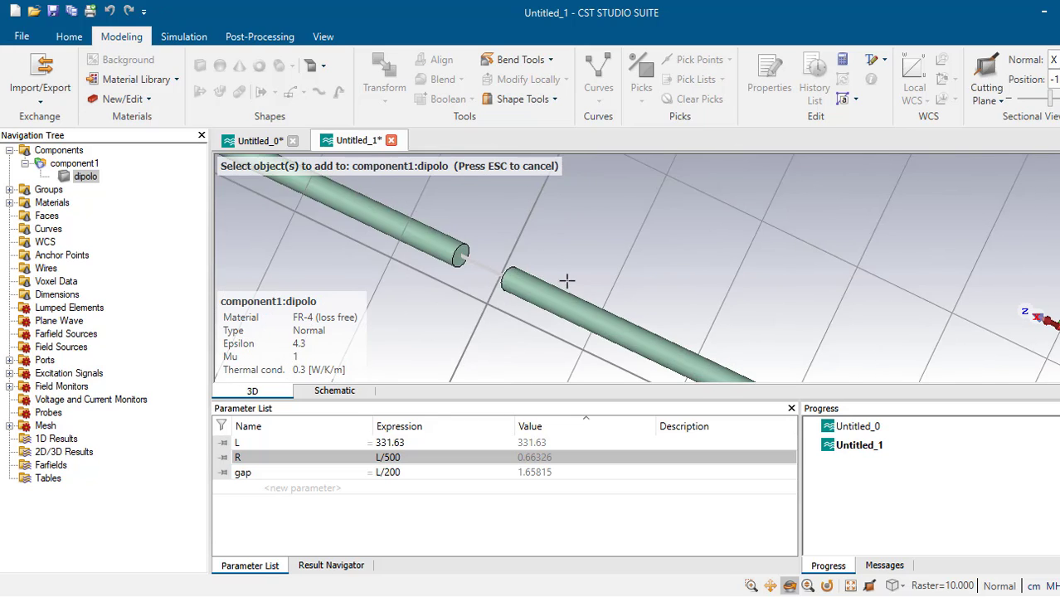
{"action": "scroll", "coordinate": [567, 281], "scroll_direction": "up", "scroll_amount": 5}
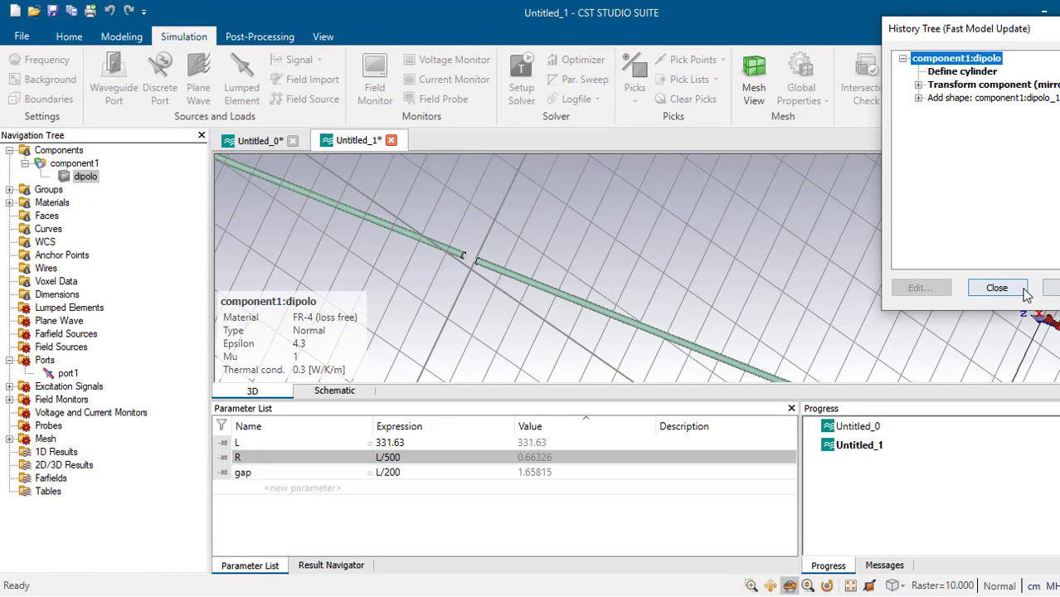
- Check the construction history of the combined dipolo solid and close it
{"action": "left_click", "coordinate": [997, 288]}
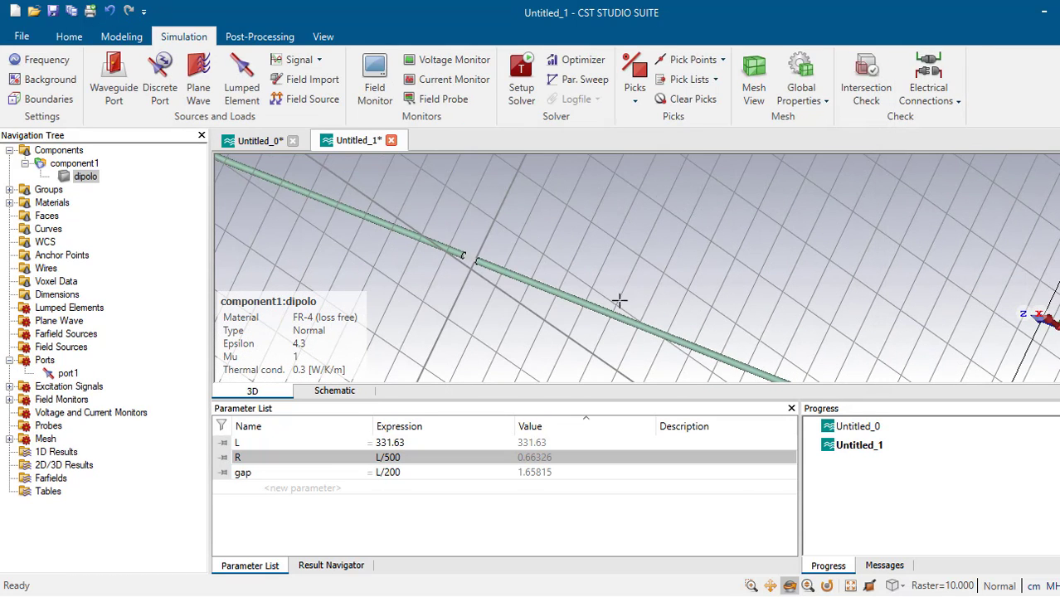
{"action": "left_click", "coordinate": [138, 42]}
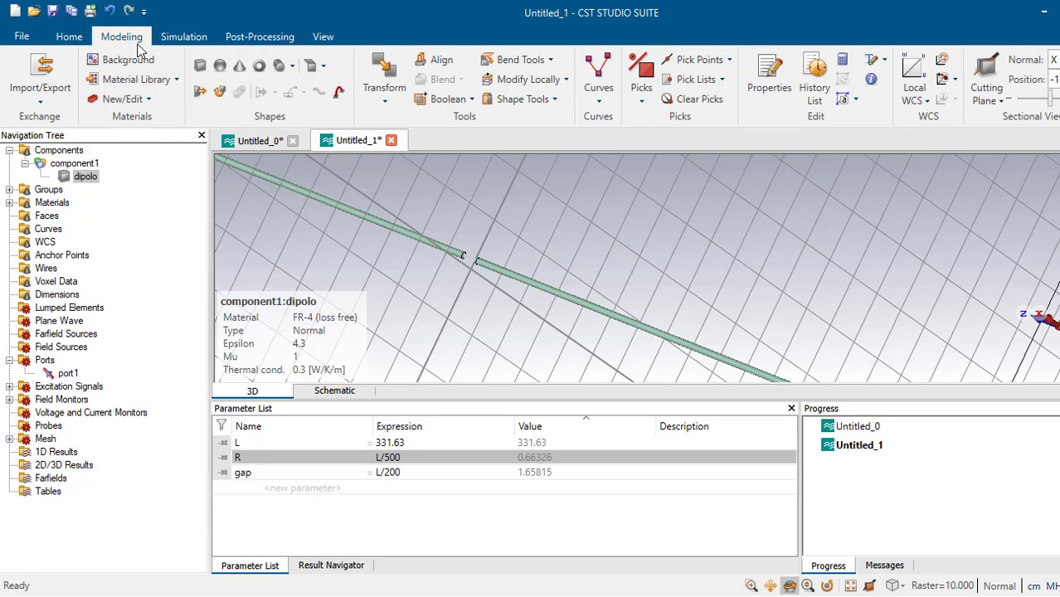
- Review the operations listed in the history tree of the dipolo solid and close it
{"action": "double_click", "coordinate": [84, 178]}
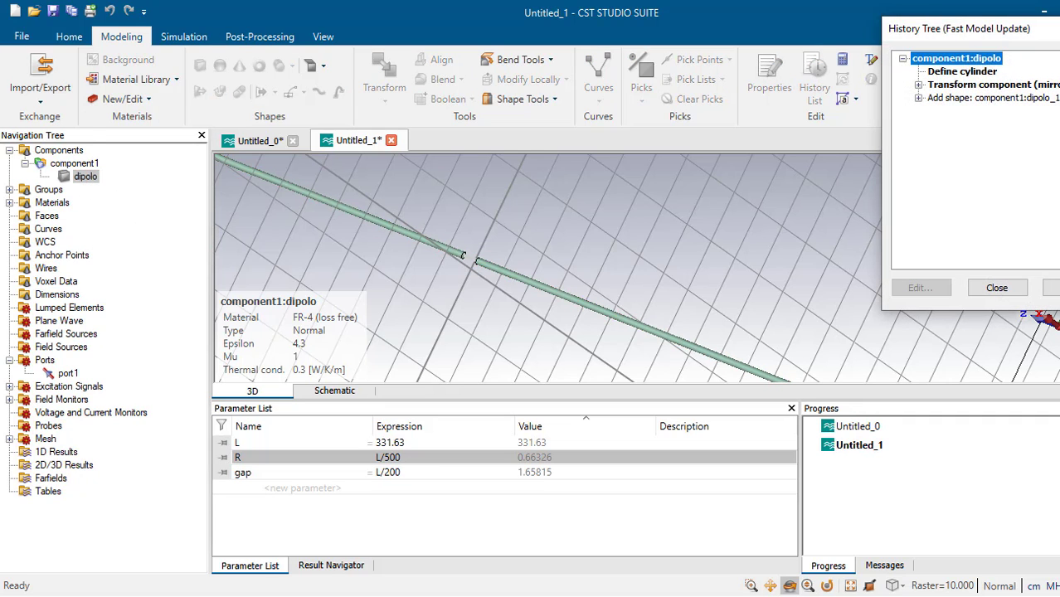
{"action": "left_click", "coordinate": [995, 288]}
{"action": "scroll", "coordinate": [524, 277], "scroll_direction": "down", "scroll_amount": 3}
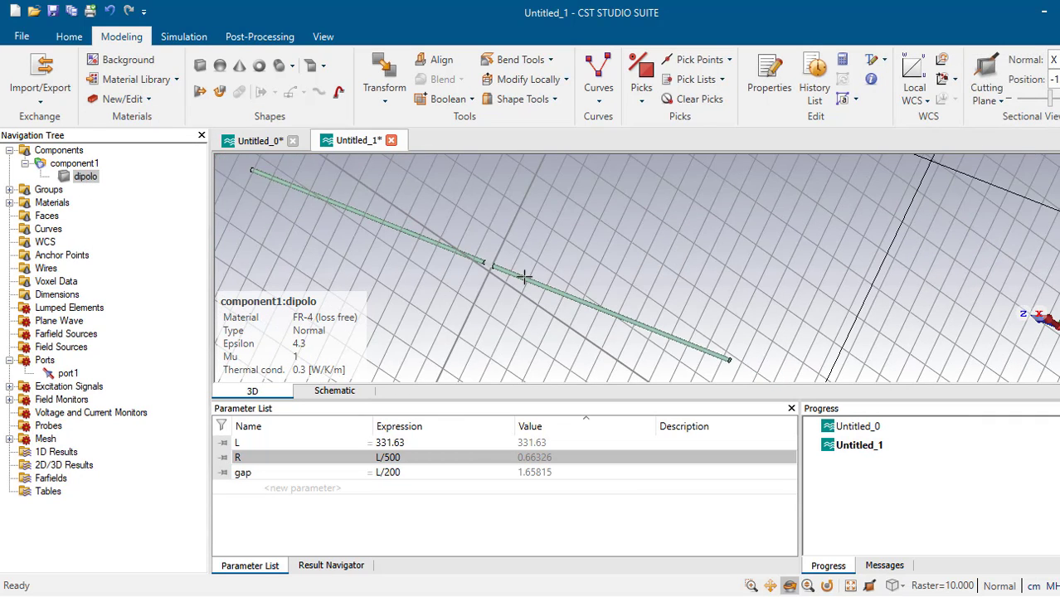
{"action": "left_click", "coordinate": [183, 36]}
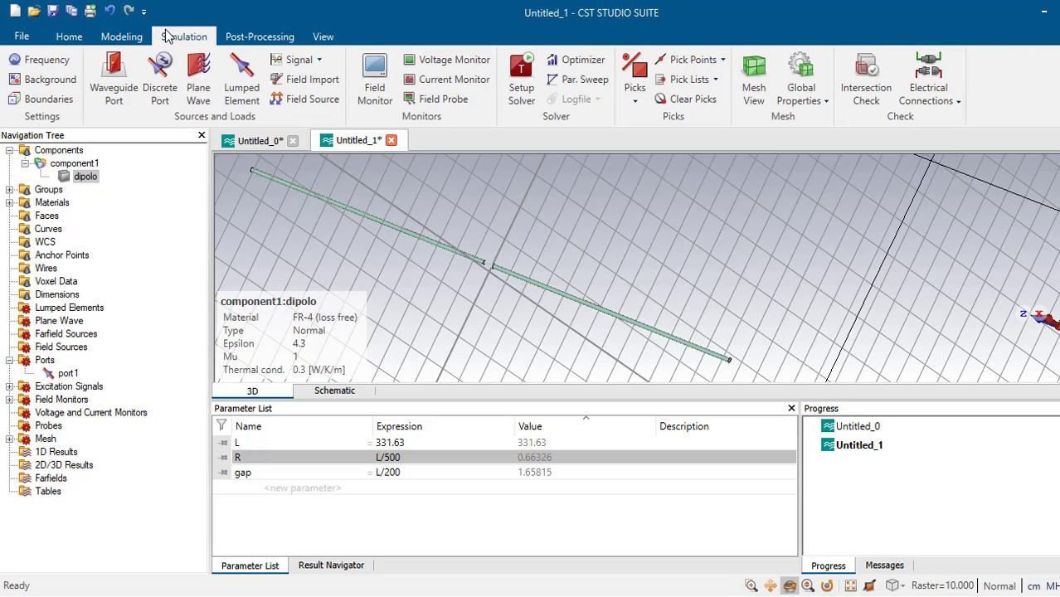
{"action": "left_click", "coordinate": [122, 37]}
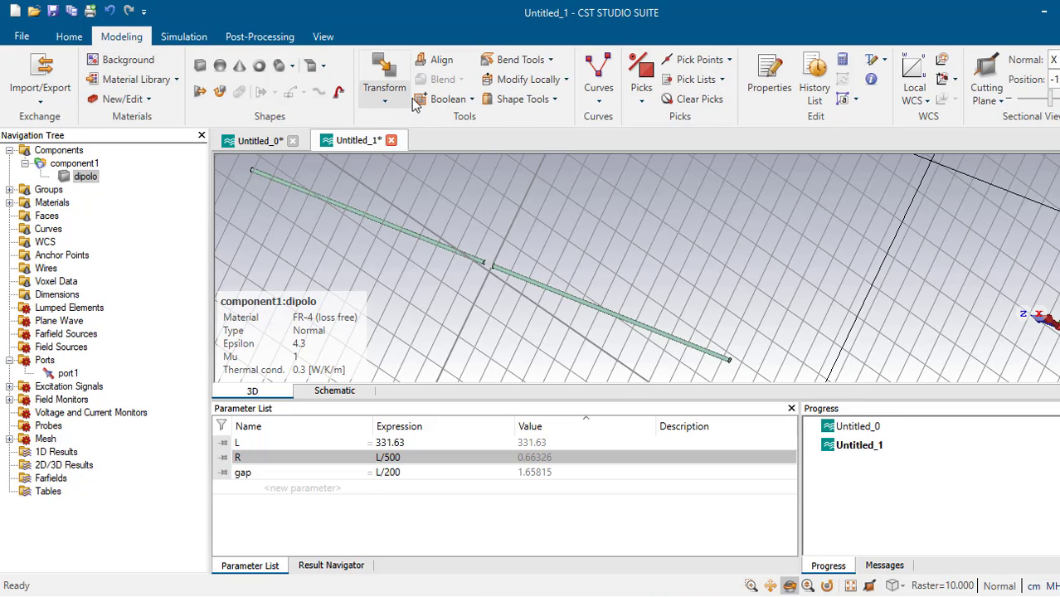
- Set up a copying translation of dipolo with repetition factor 1 and translation vector gap, gap, gap, and preview it
{"action": "left_click", "coordinate": [384, 98]}
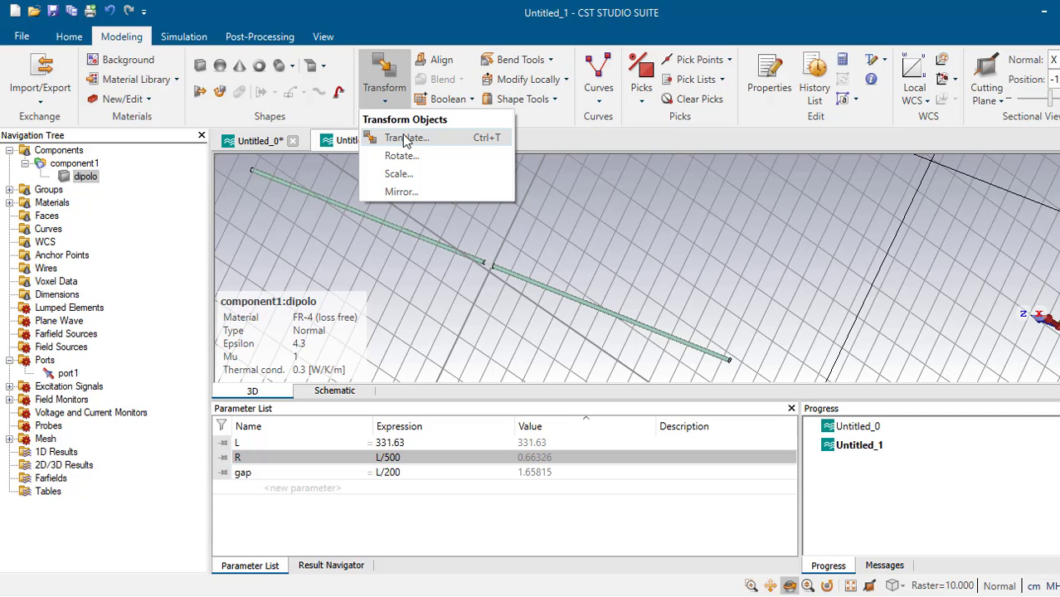
{"action": "left_click", "coordinate": [406, 140]}
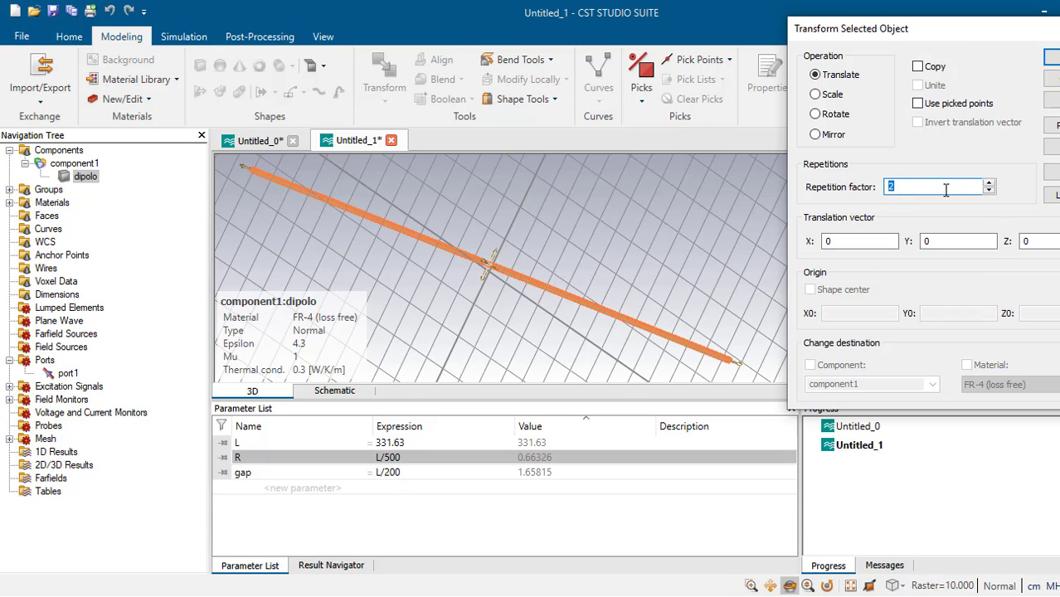
{"action": "left_click", "coordinate": [917, 67]}
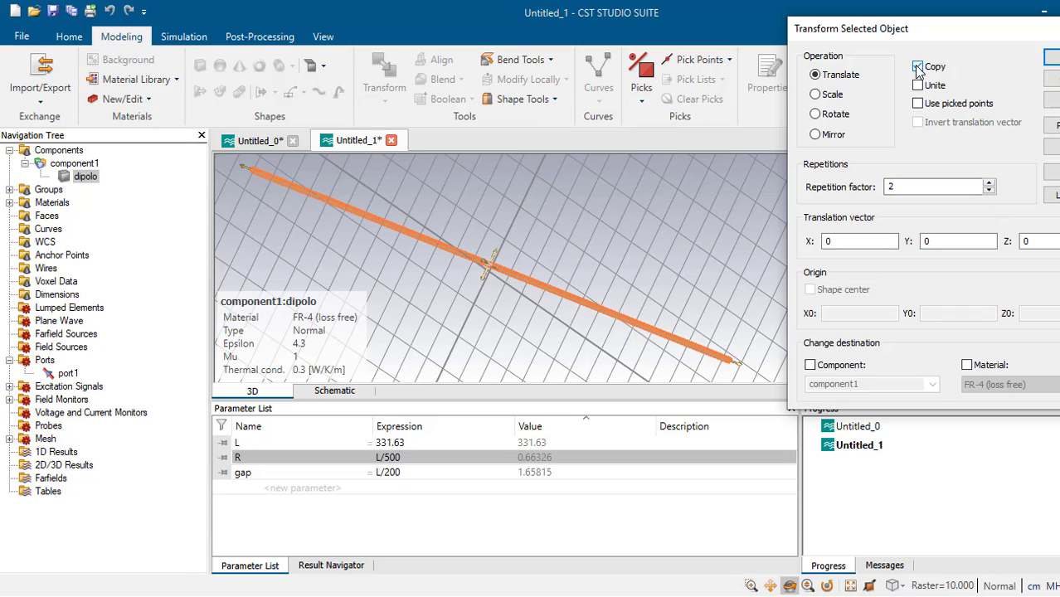
{"action": "left_click", "coordinate": [1052, 125]}
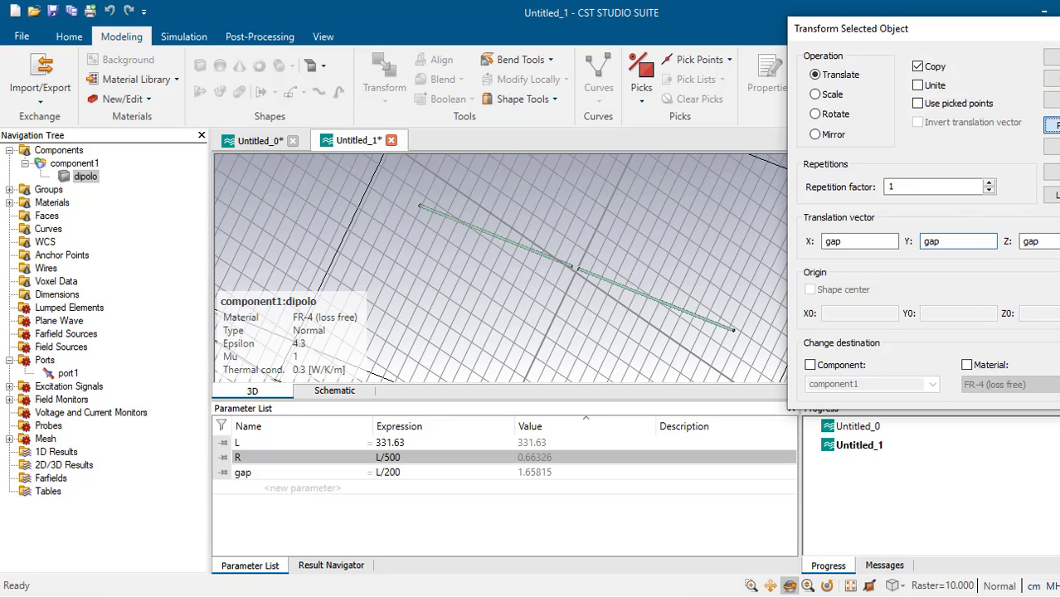
{"action": "key", "text": "Return"}
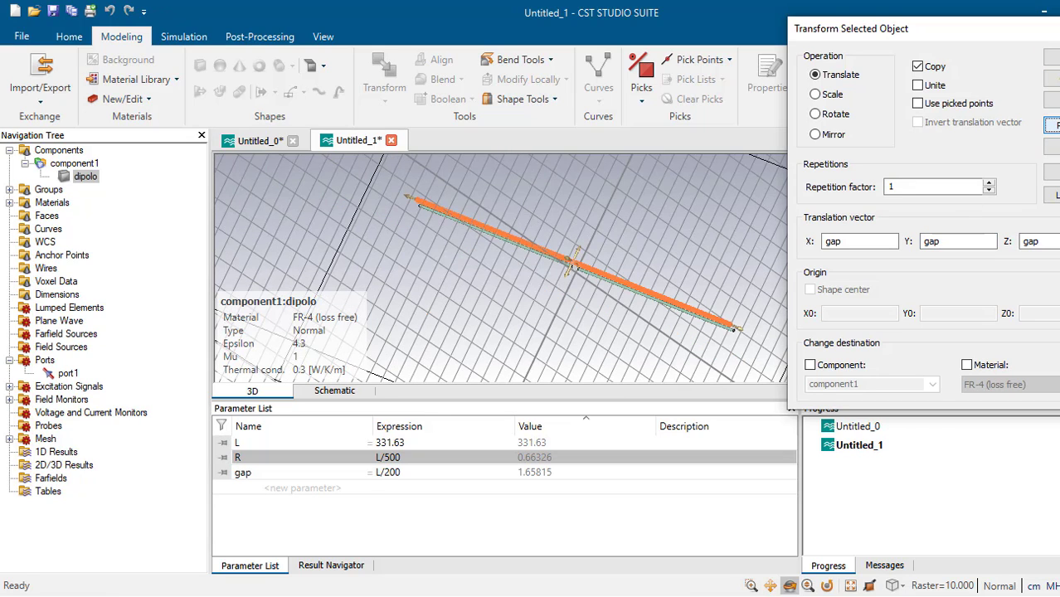
- Try L/4 as the Z translation, then set the vector to Y L/4 and Z gap and preview the copy
{"action": "double_click", "coordinate": [1037, 242]}
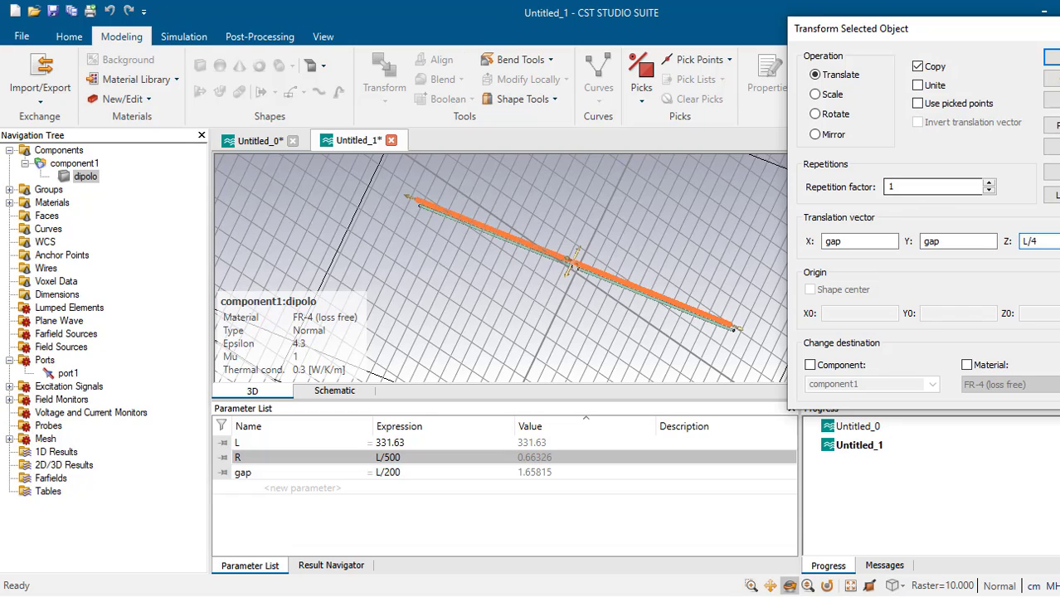
{"action": "left_click", "coordinate": [1052, 124]}
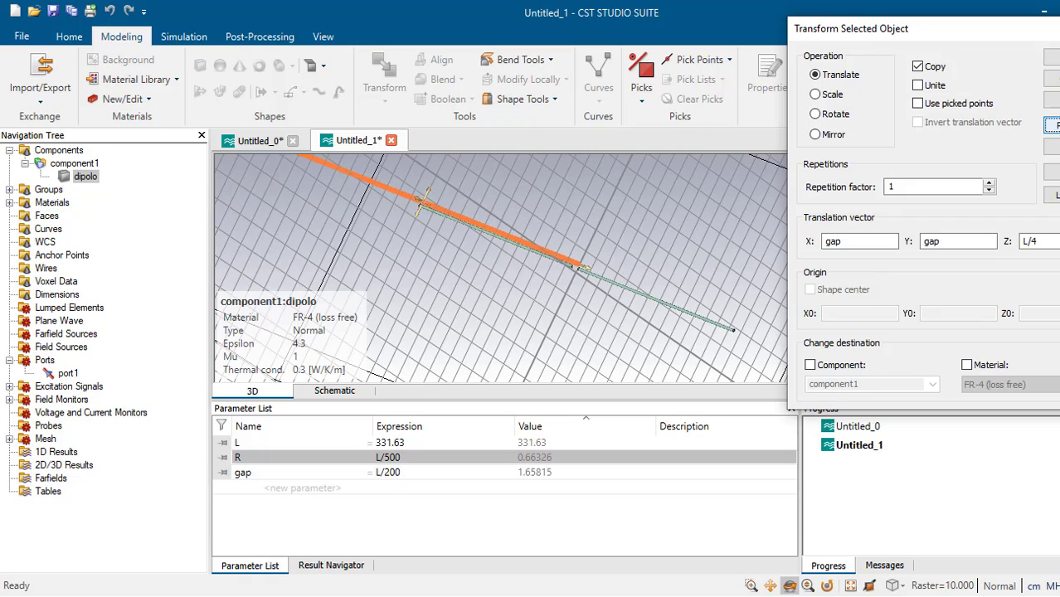
{"action": "left_click", "coordinate": [863, 240]}
{"action": "key", "text": "Tab"}
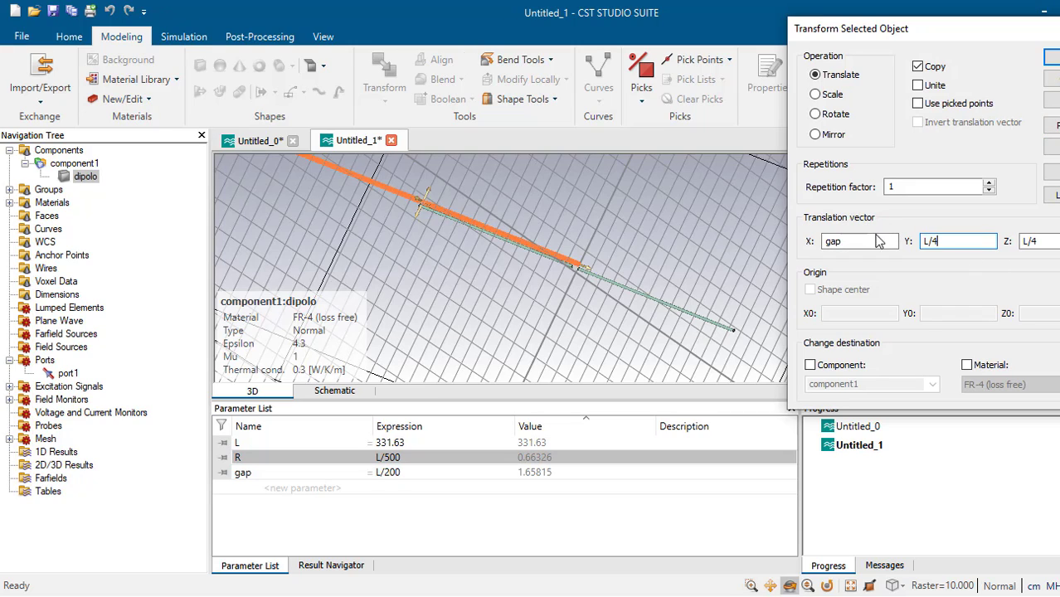
{"action": "key", "text": "Tab"}
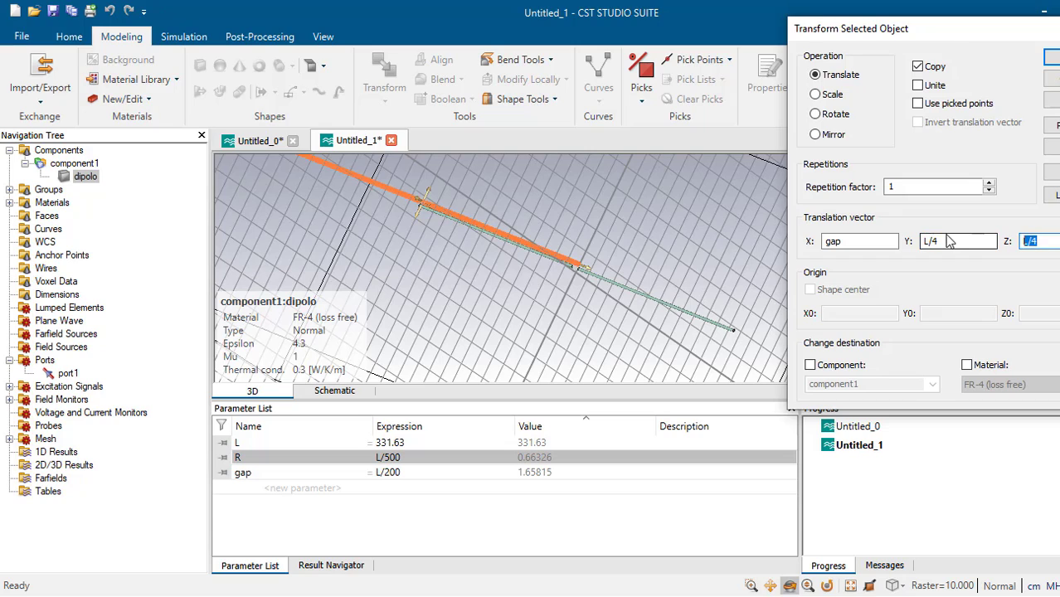
{"action": "type", "text": "gap"}
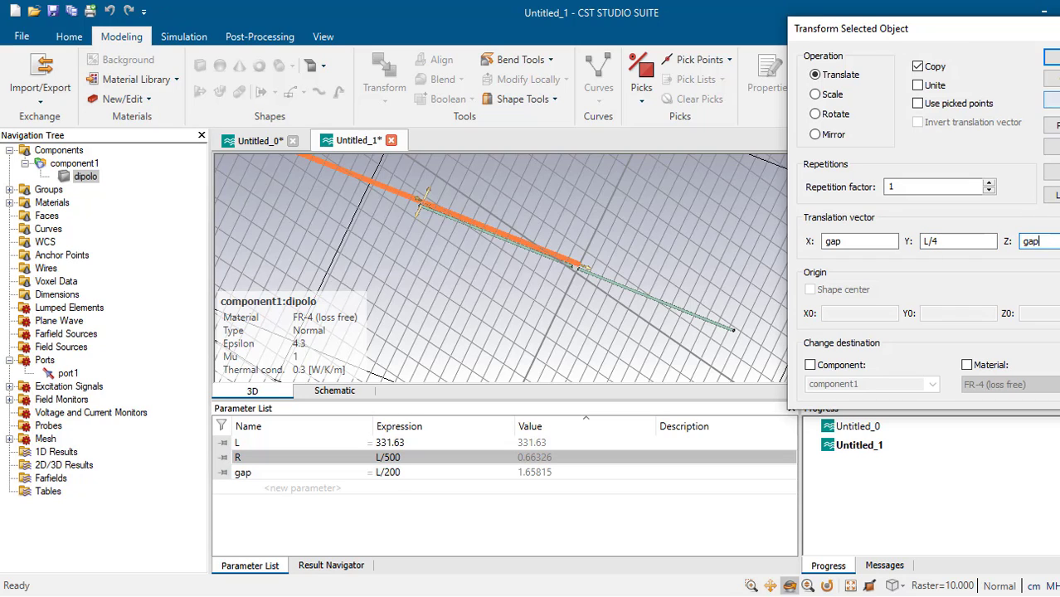
{"action": "left_click", "coordinate": [1055, 125]}
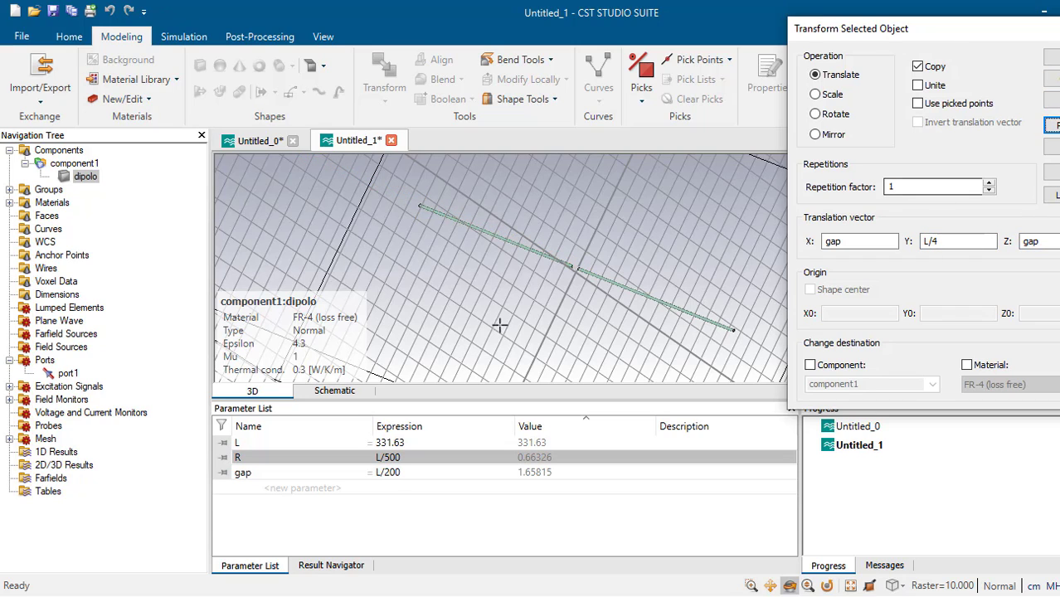
- Check the previewed position of the copied dipole, apply the translation and close the transform settings
{"action": "scroll", "coordinate": [545, 279], "scroll_direction": "up", "scroll_amount": 7}
{"action": "scroll", "coordinate": [547, 281], "scroll_direction": "down", "scroll_amount": 13}
{"action": "scroll", "coordinate": [546, 280], "scroll_direction": "up", "scroll_amount": 4}
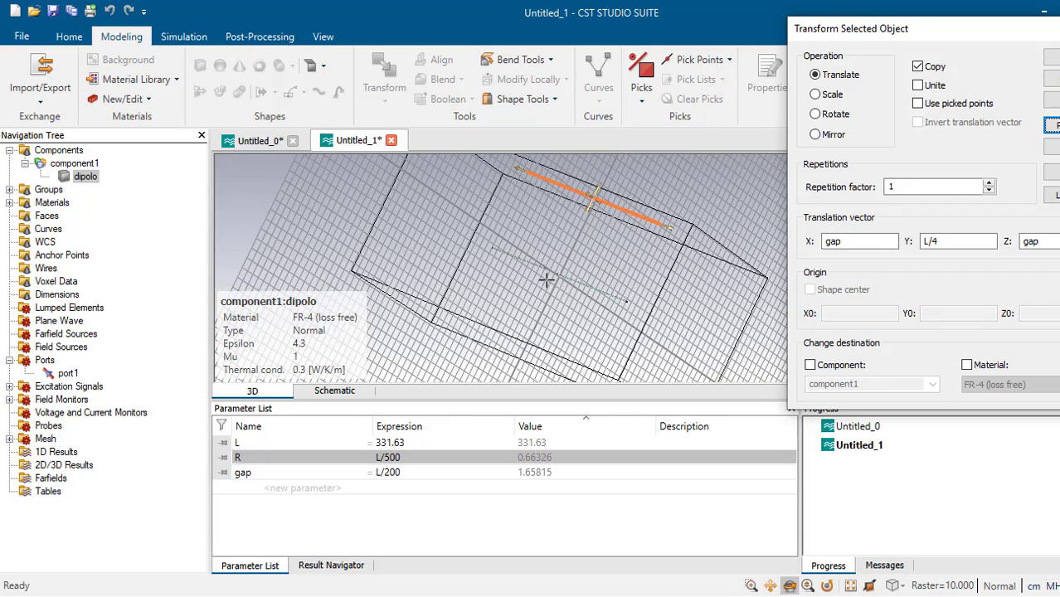
{"action": "scroll", "coordinate": [545, 280], "scroll_direction": "up", "scroll_amount": 2}
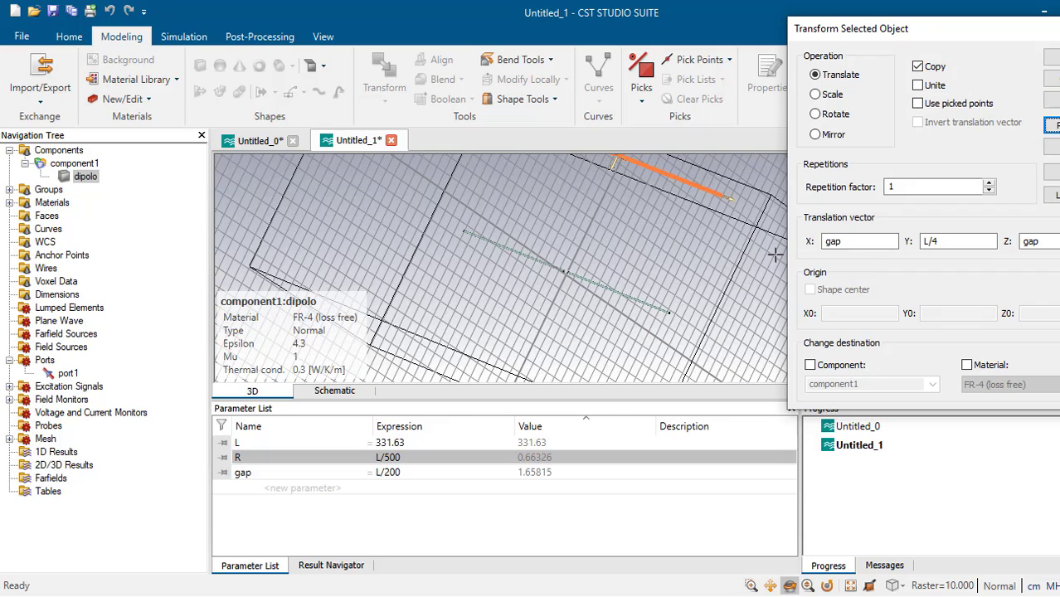
{"action": "scroll", "coordinate": [721, 260], "scroll_direction": "down", "scroll_amount": 3}
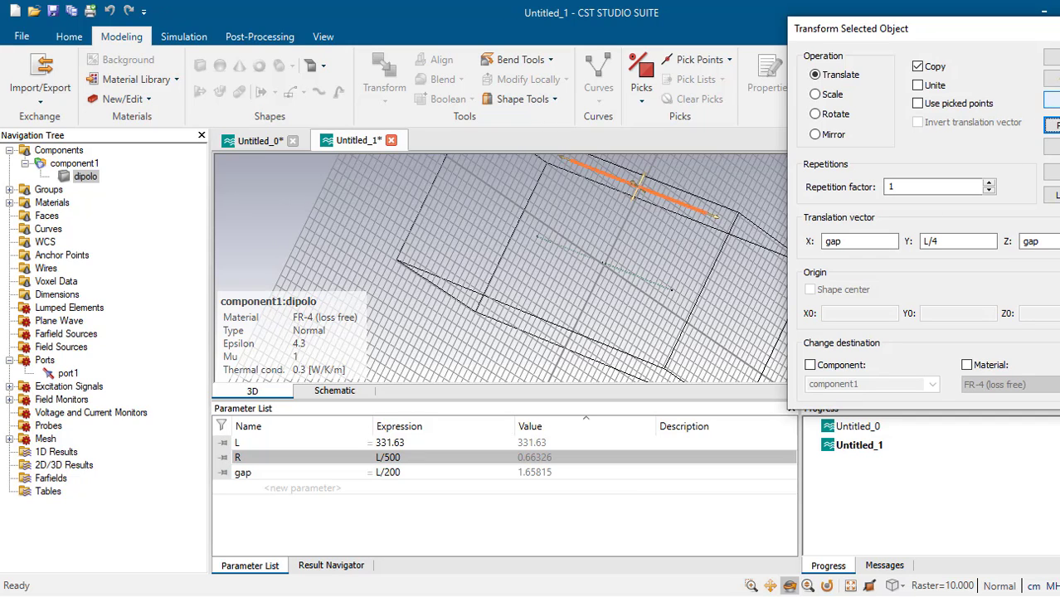
{"action": "left_click", "coordinate": [1052, 99]}
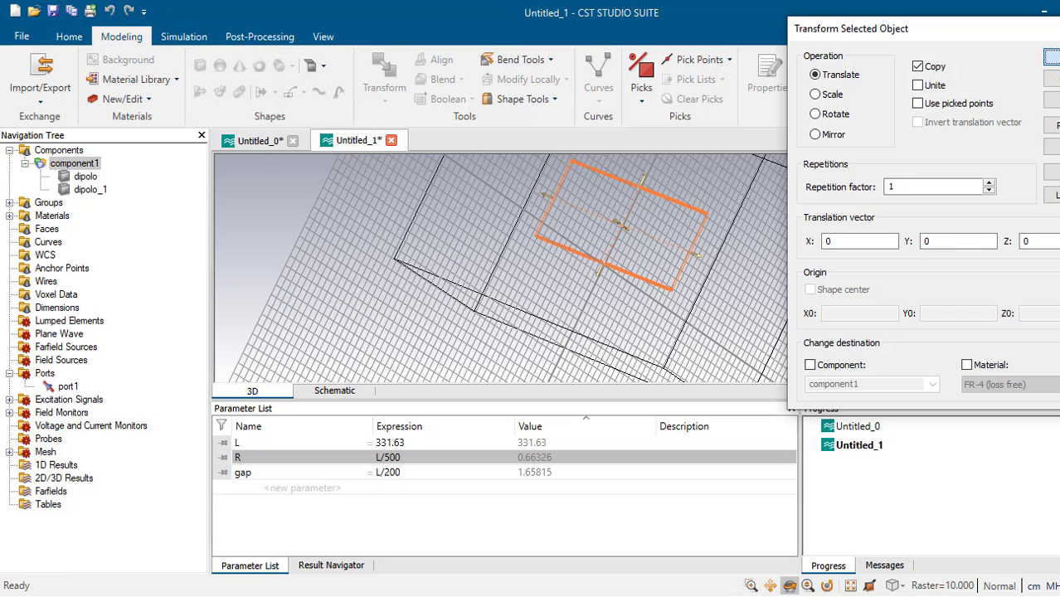
{"action": "left_click", "coordinate": [1050, 57]}
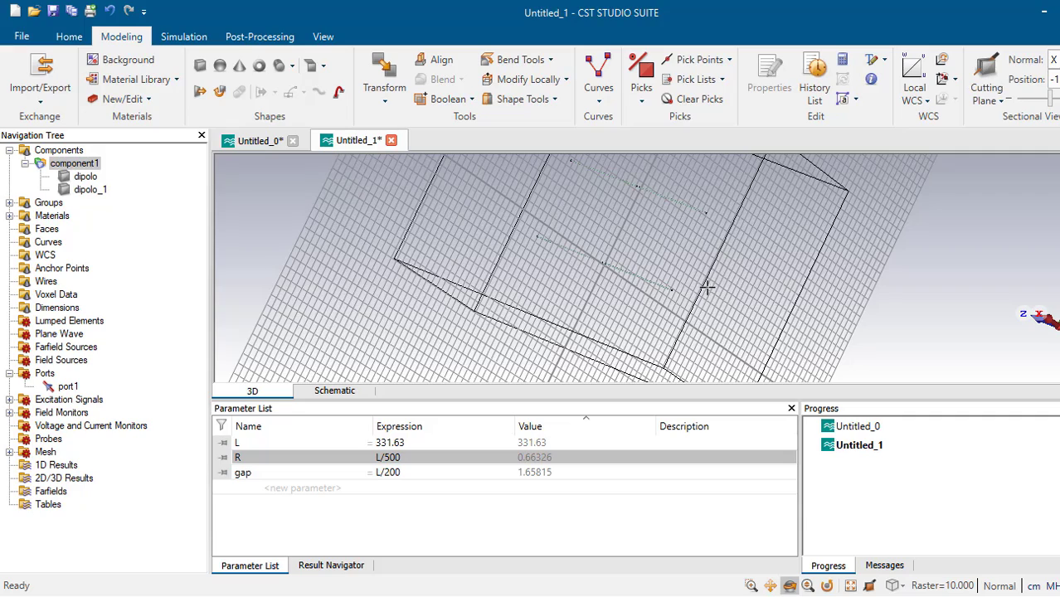
{"action": "left_click_drag", "start_coordinate": [707, 287], "coordinate": [728, 267]}
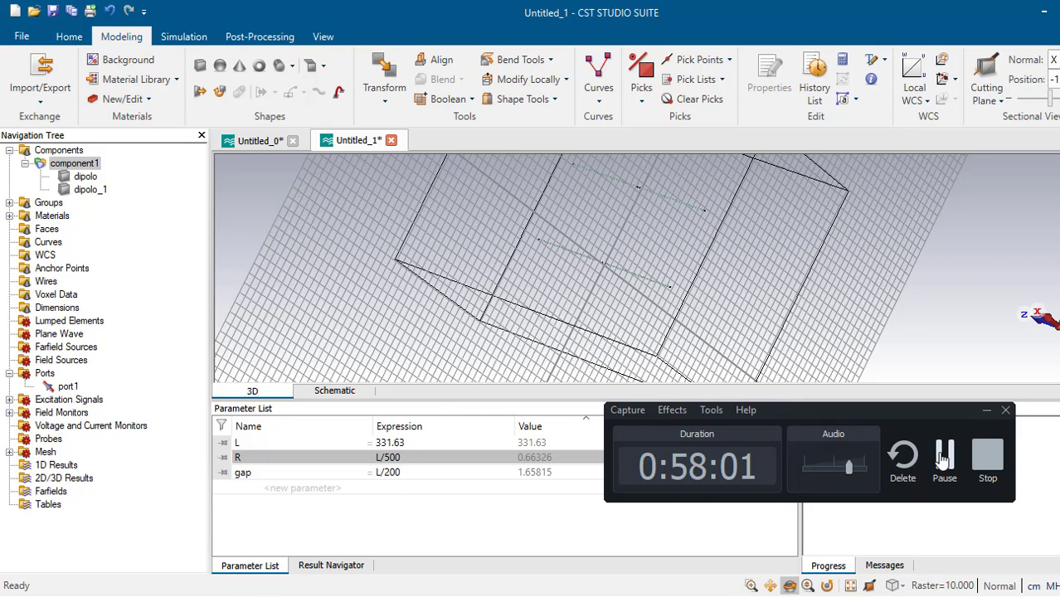
{"action": "left_click", "coordinate": [942, 452]}
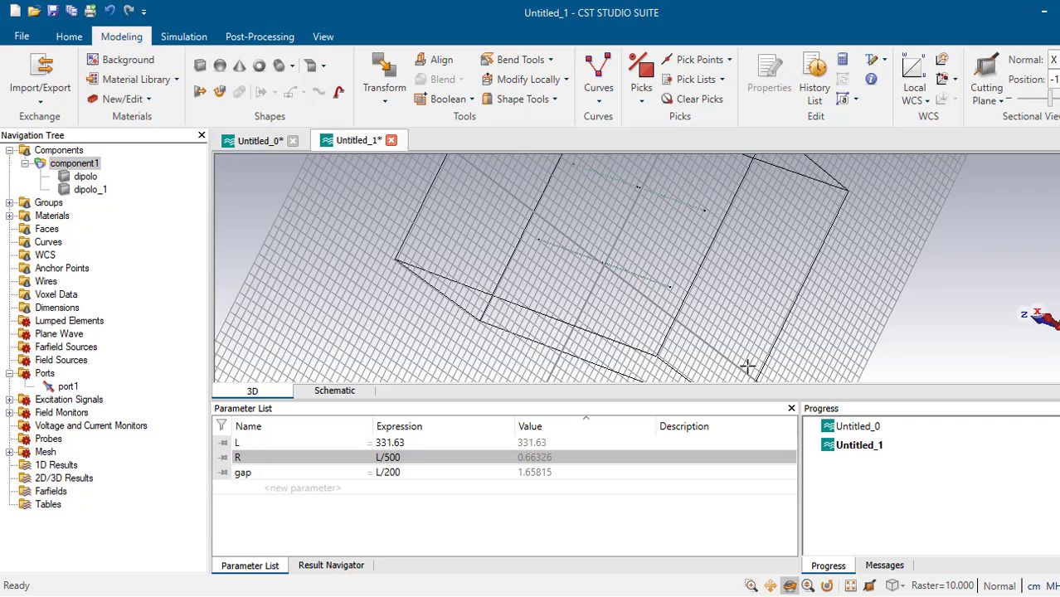
- Pick the circle centre on the gap-side end of one arm of the copied dipole as the first port point
{"action": "scroll", "coordinate": [730, 296], "scroll_direction": "up", "scroll_amount": 8}
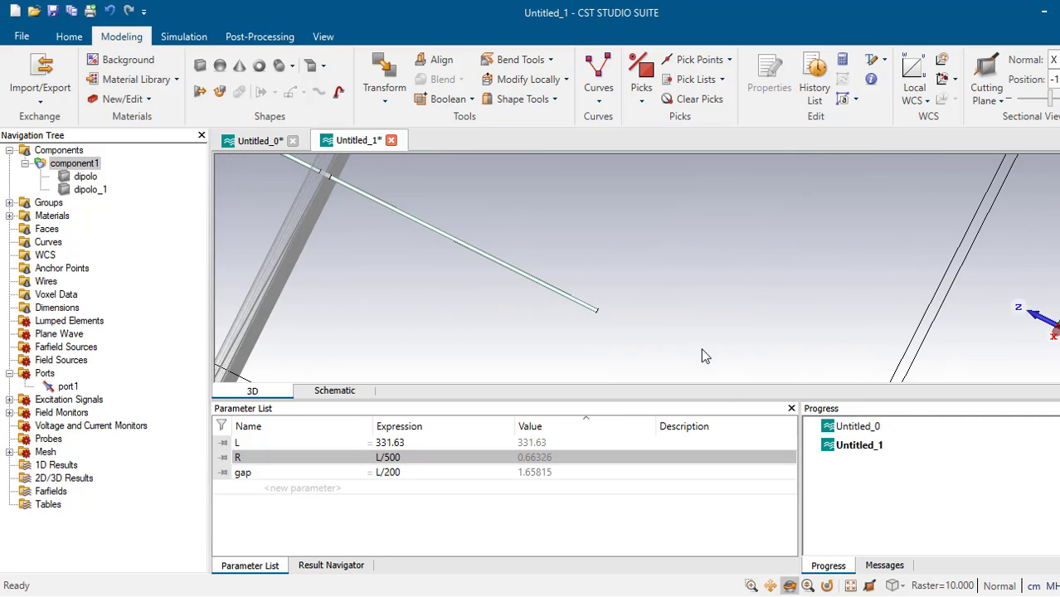
{"action": "left_click_drag", "start_coordinate": [666, 327], "coordinate": [504, 234]}
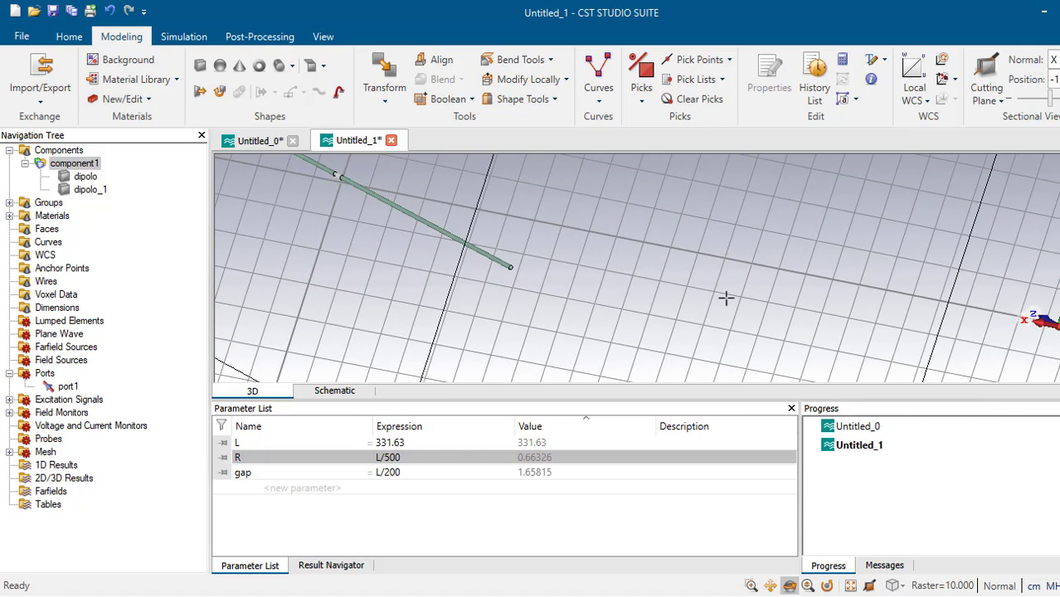
{"action": "left_click", "coordinate": [771, 587]}
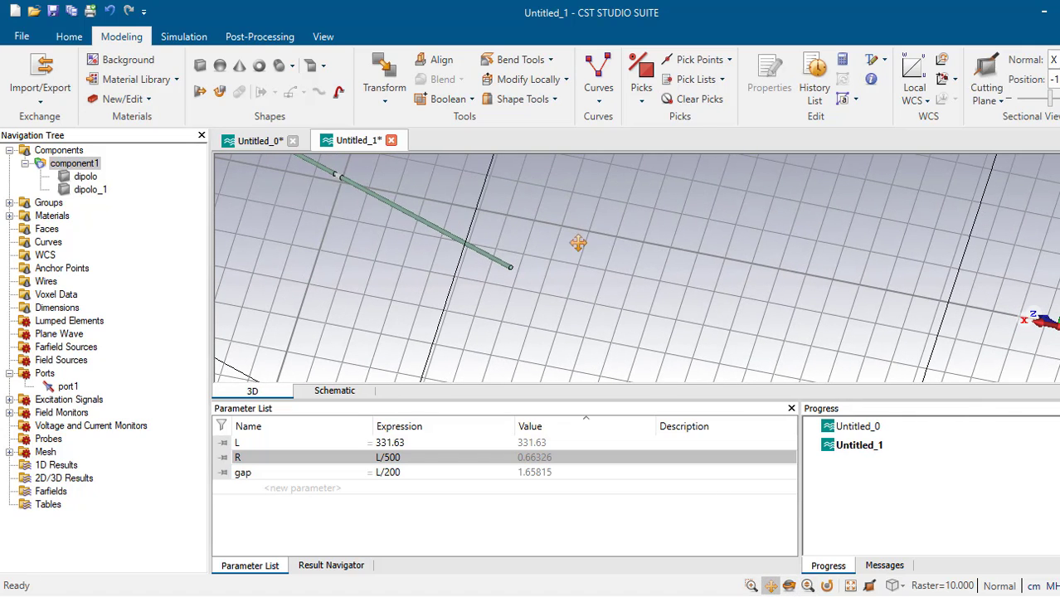
{"action": "left_click_drag", "start_coordinate": [575, 209], "coordinate": [698, 470]}
{"action": "left_click_drag", "start_coordinate": [672, 239], "coordinate": [738, 395]}
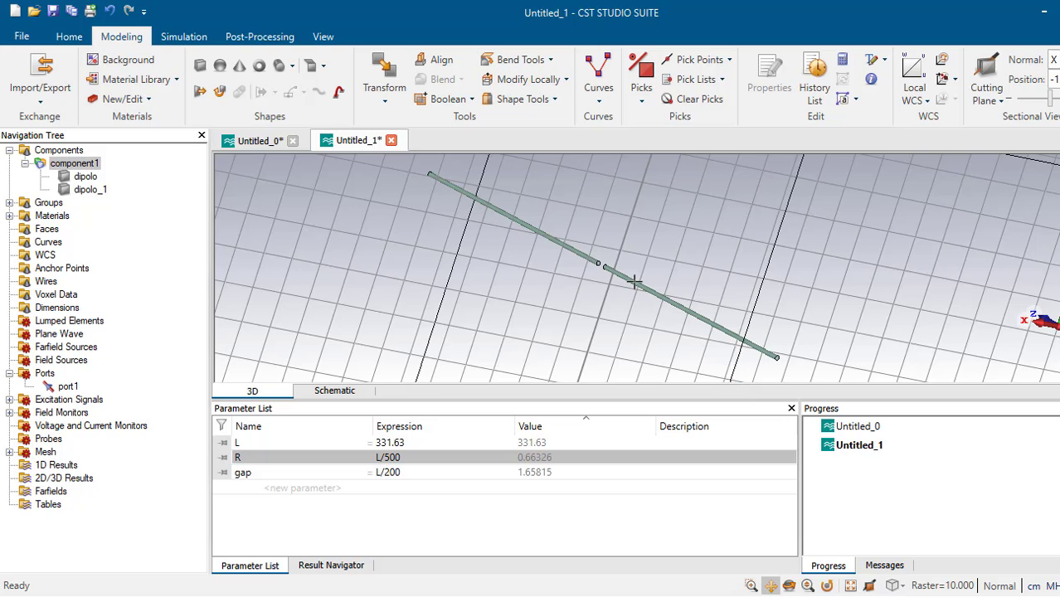
{"action": "scroll", "coordinate": [597, 264], "scroll_direction": "up", "scroll_amount": 6}
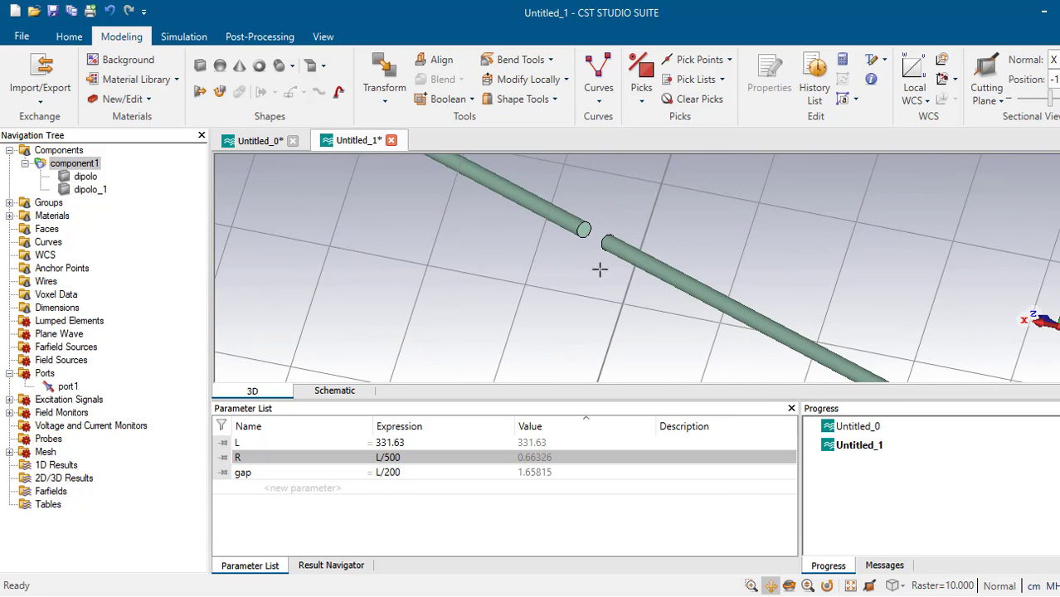
{"action": "left_click_drag", "start_coordinate": [589, 245], "coordinate": [628, 308]}
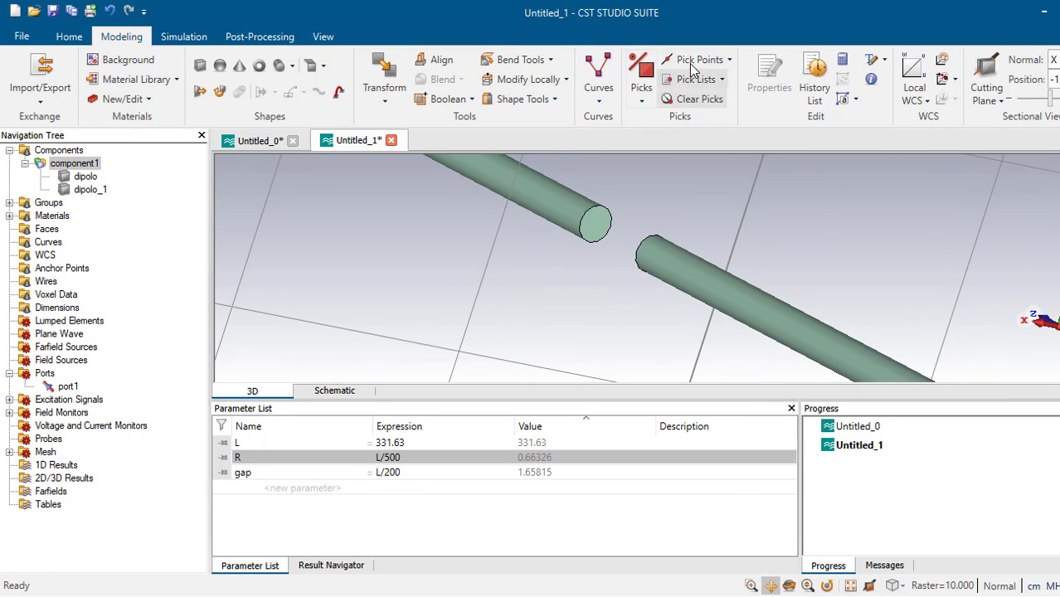
{"action": "left_click", "coordinate": [730, 60]}
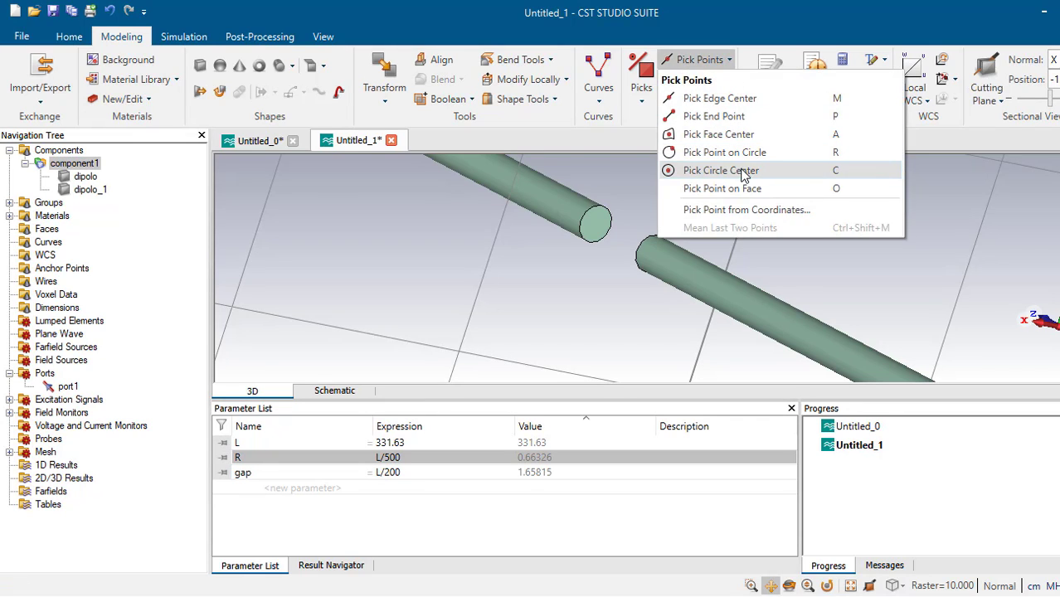
{"action": "left_click", "coordinate": [712, 171]}
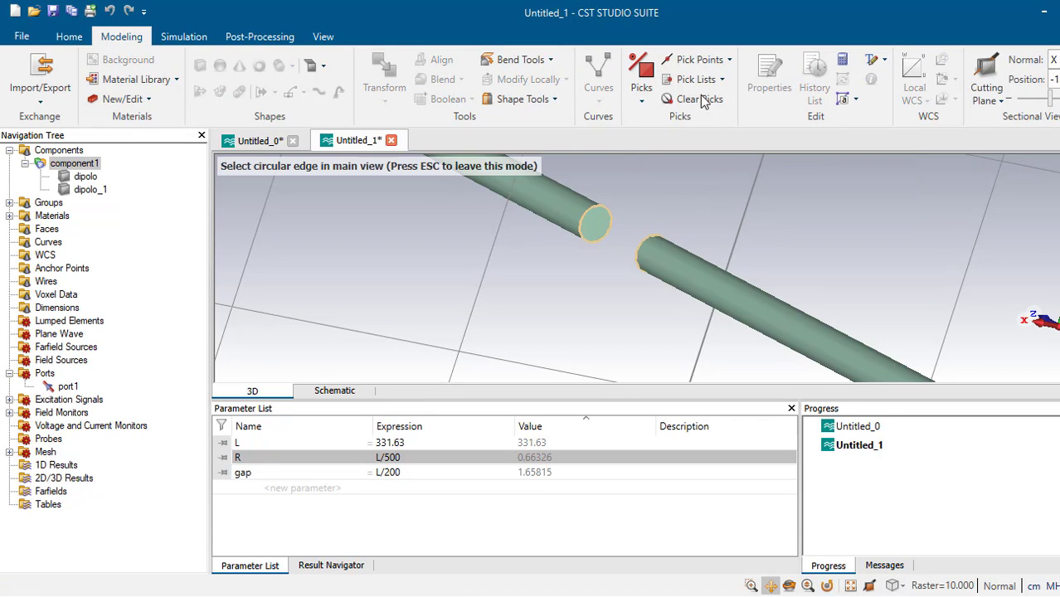
{"action": "left_click", "coordinate": [732, 61]}
{"action": "left_click", "coordinate": [707, 171]}
{"action": "left_click", "coordinate": [596, 218]}
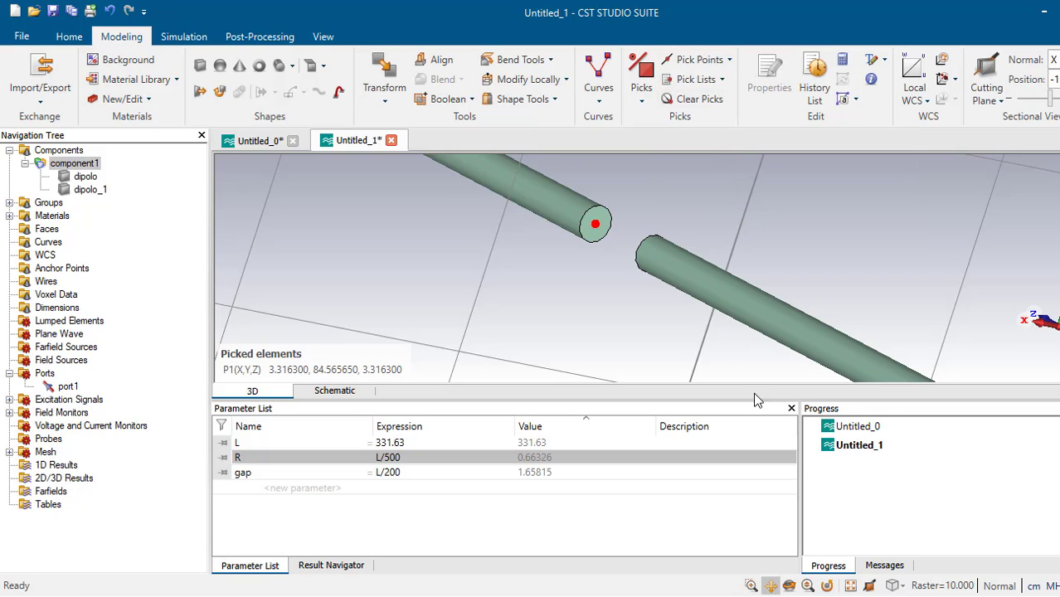
- Pick the circle centre on the facing gap-side end of the copied dipole's other arm as the second point
{"action": "left_click", "coordinate": [789, 586]}
{"action": "left_click_drag", "start_coordinate": [639, 336], "coordinate": [930, 272]}
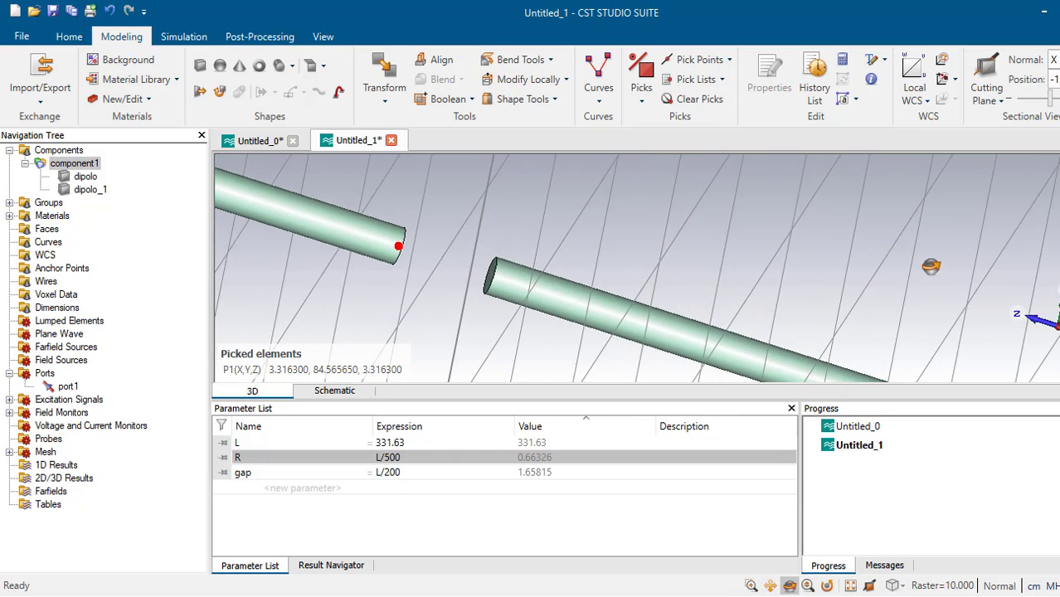
{"action": "left_click", "coordinate": [730, 61]}
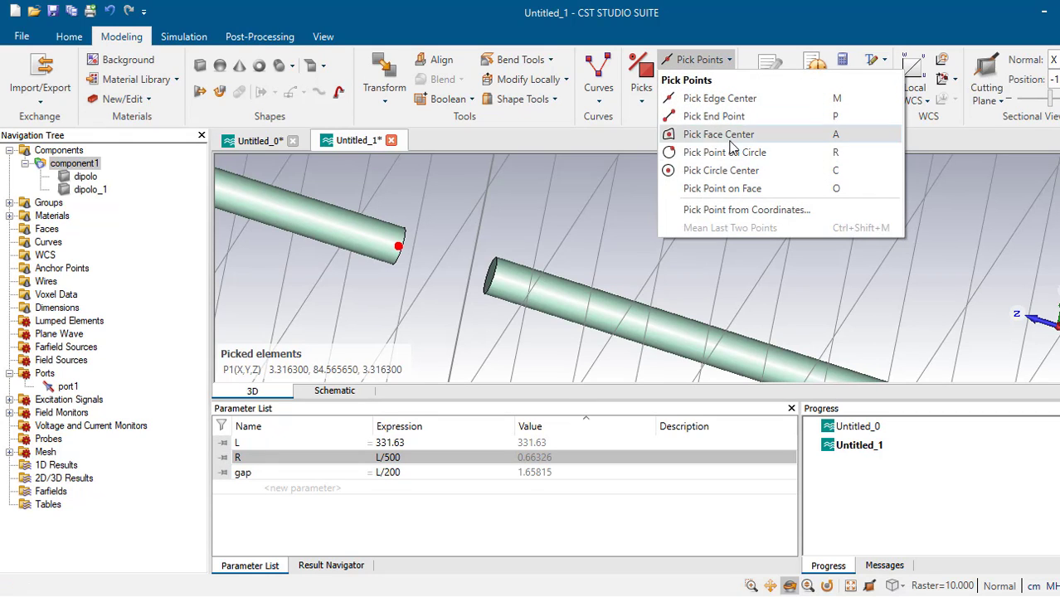
{"action": "left_click", "coordinate": [721, 170]}
{"action": "left_click", "coordinate": [491, 282]}
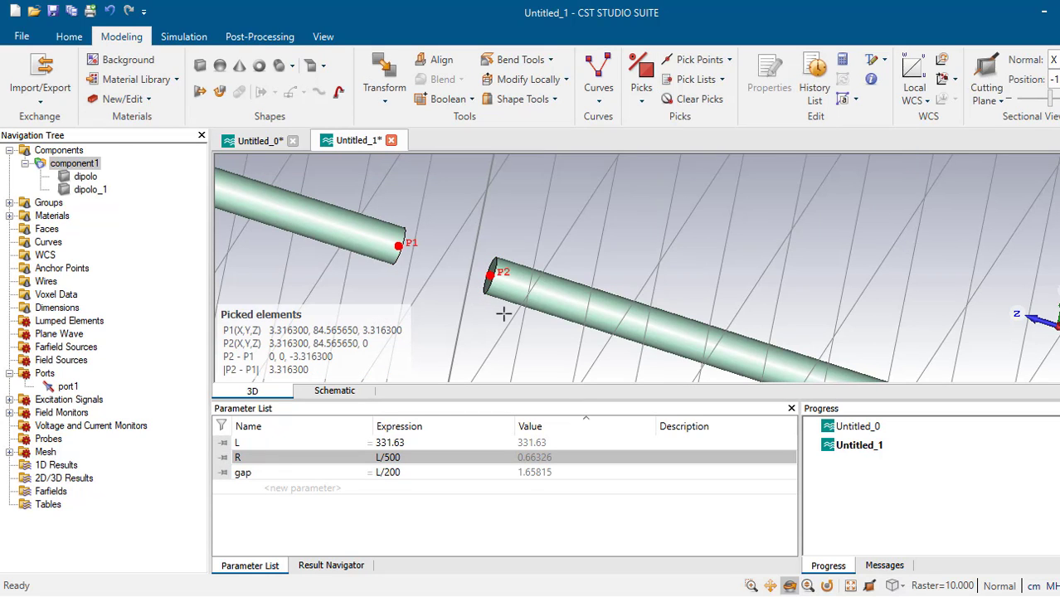
- Create discrete edge port 2 between the two picked points as a current port of .05 A
{"action": "left_click", "coordinate": [181, 39]}
{"action": "left_click", "coordinate": [163, 68]}
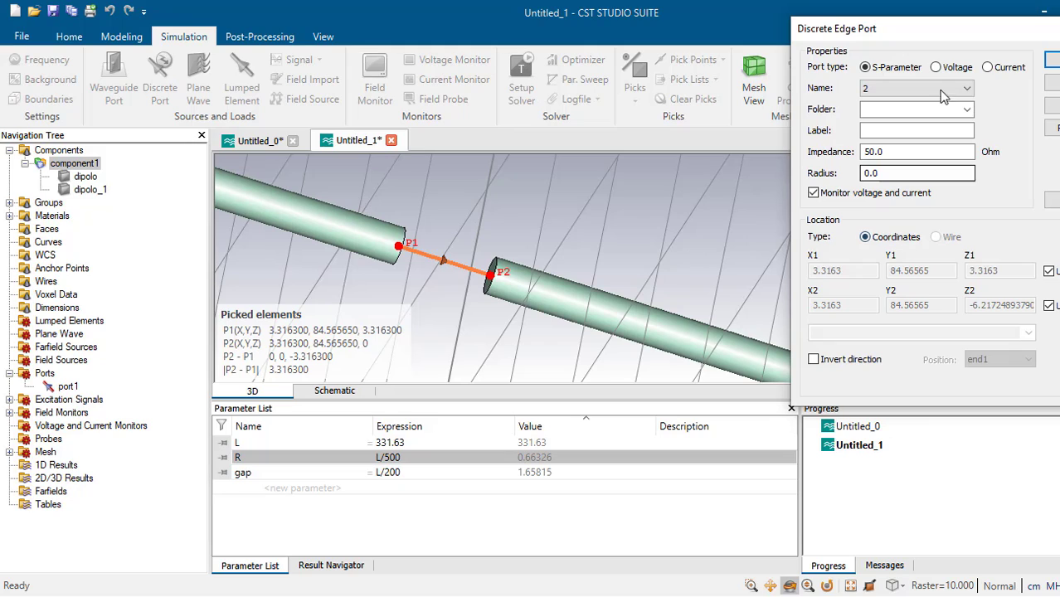
{"action": "left_click", "coordinate": [988, 68]}
{"action": "double_click", "coordinate": [886, 153]}
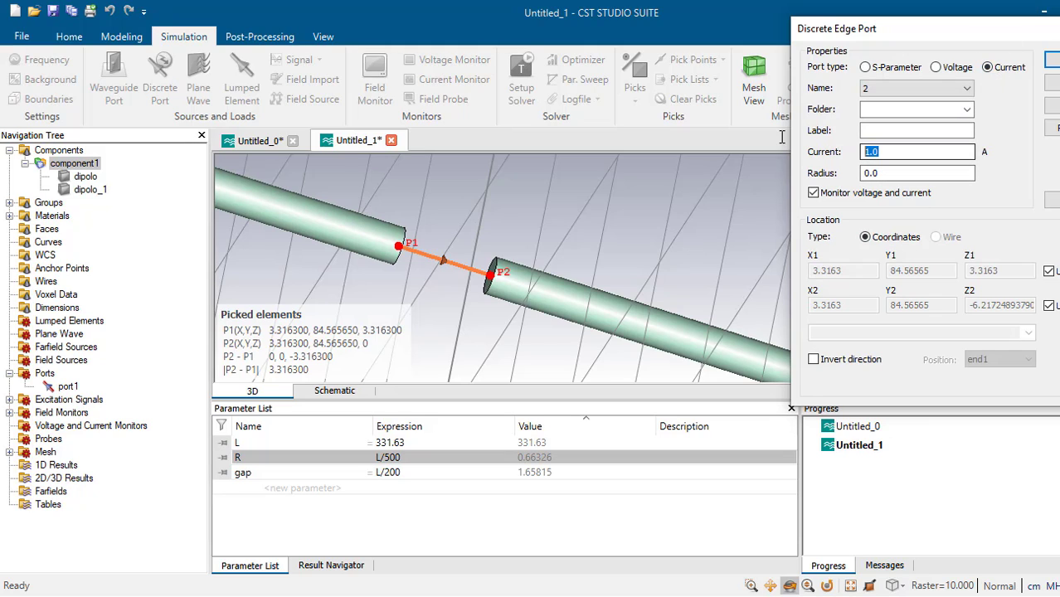
{"action": "type", "text": ".05"}
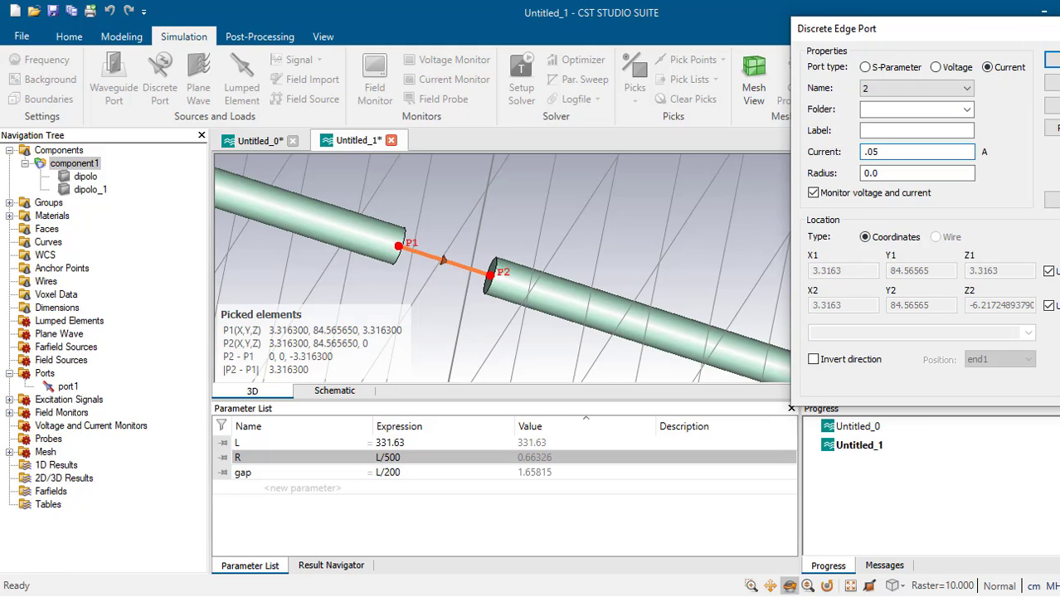
{"action": "left_click", "coordinate": [1052, 106]}
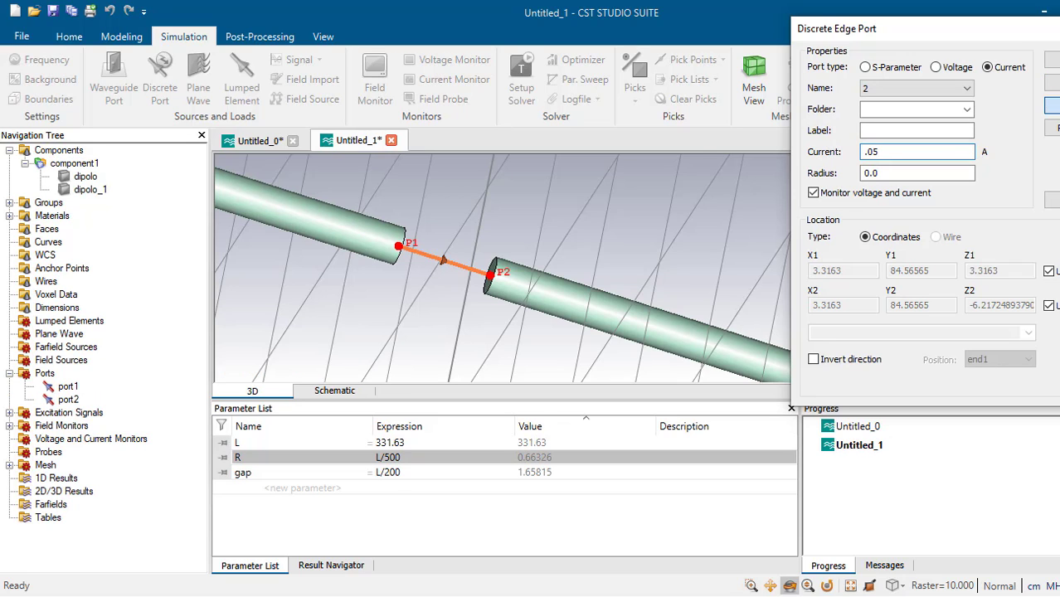
{"action": "left_click", "coordinate": [1052, 82]}
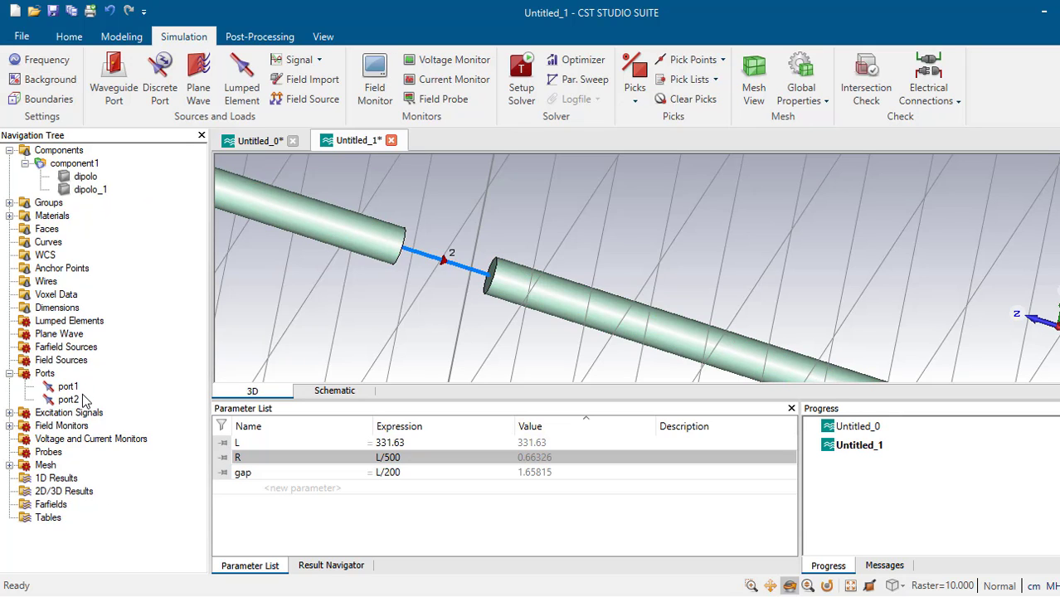
{"action": "scroll", "coordinate": [501, 290], "scroll_direction": "down", "scroll_amount": 6}
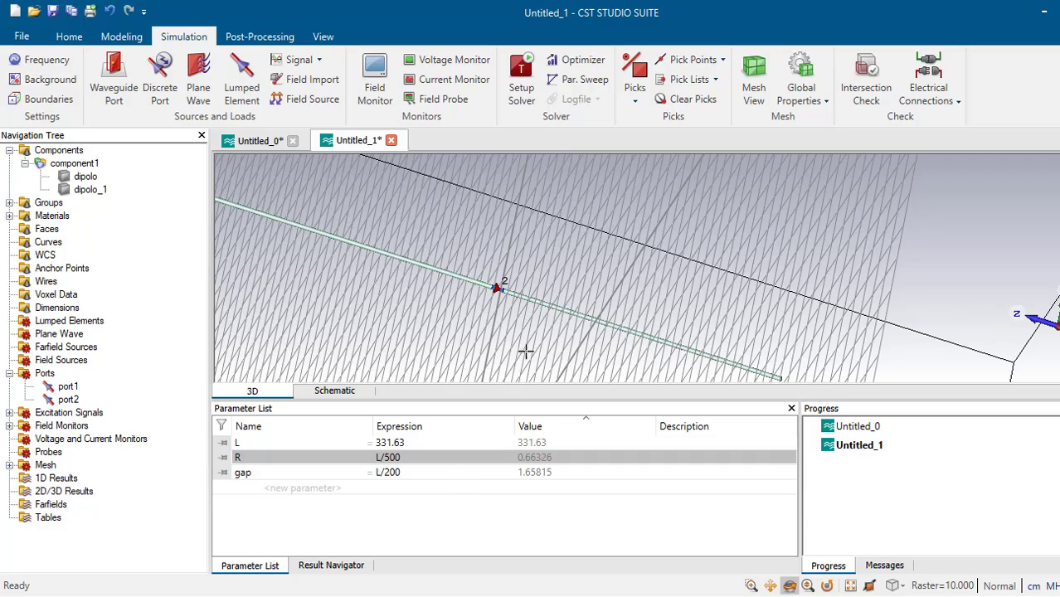
{"action": "left_click_drag", "start_coordinate": [526, 350], "coordinate": [590, 362]}
{"action": "left_click", "coordinate": [869, 588]}
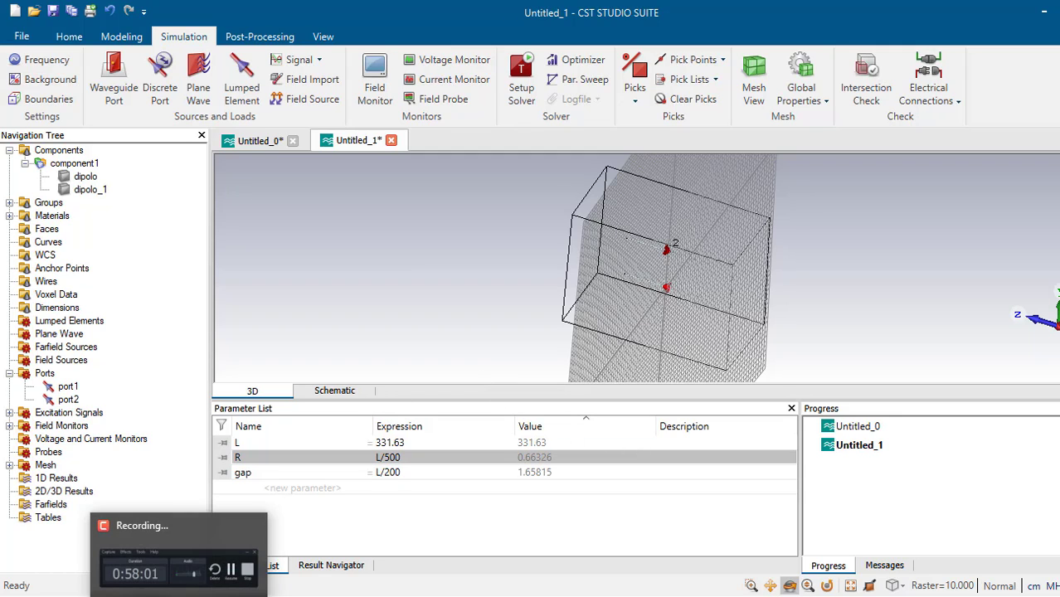
{"action": "left_click", "coordinate": [179, 595]}
{"action": "left_click", "coordinate": [506, 296]}
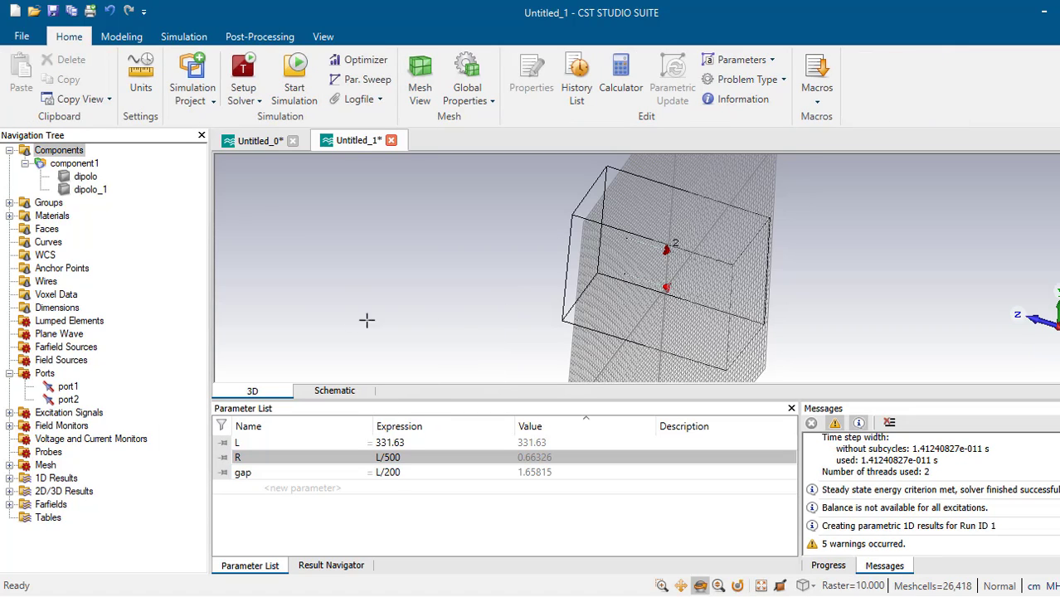
- Display the 90.4 MHz farfields of excitations 1 and 2 in turn, and return to excitation 1
{"action": "left_click", "coordinate": [9, 504]}
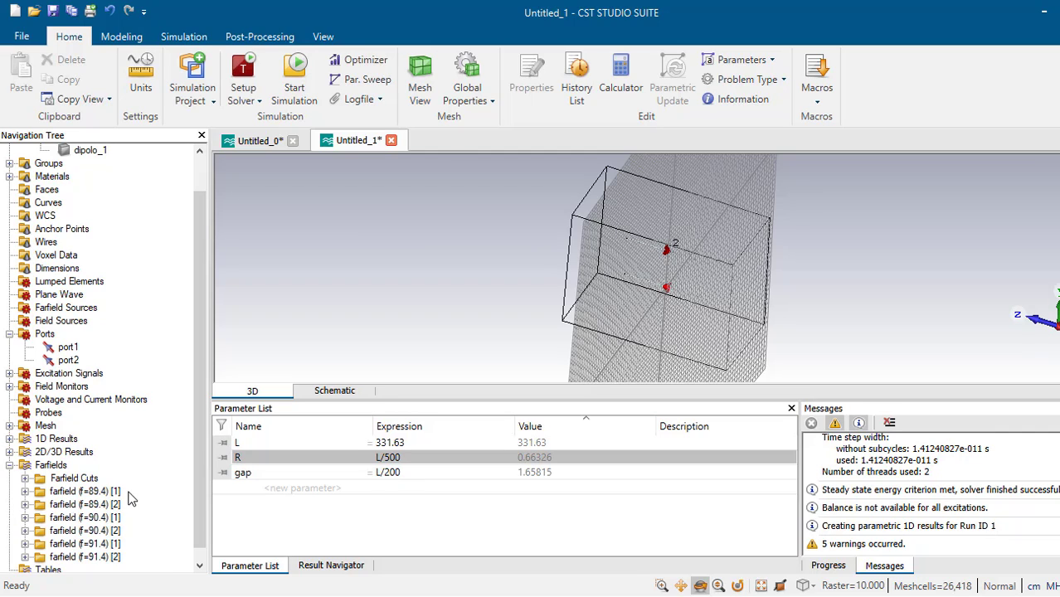
{"action": "scroll", "coordinate": [171, 513], "scroll_direction": "down", "scroll_amount": 1}
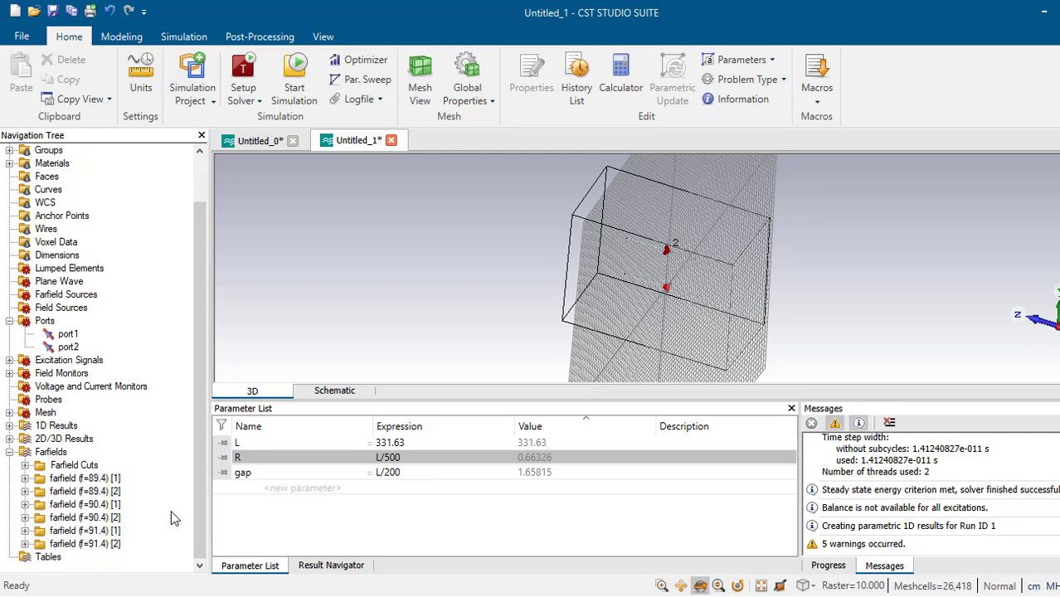
{"action": "left_click", "coordinate": [104, 505]}
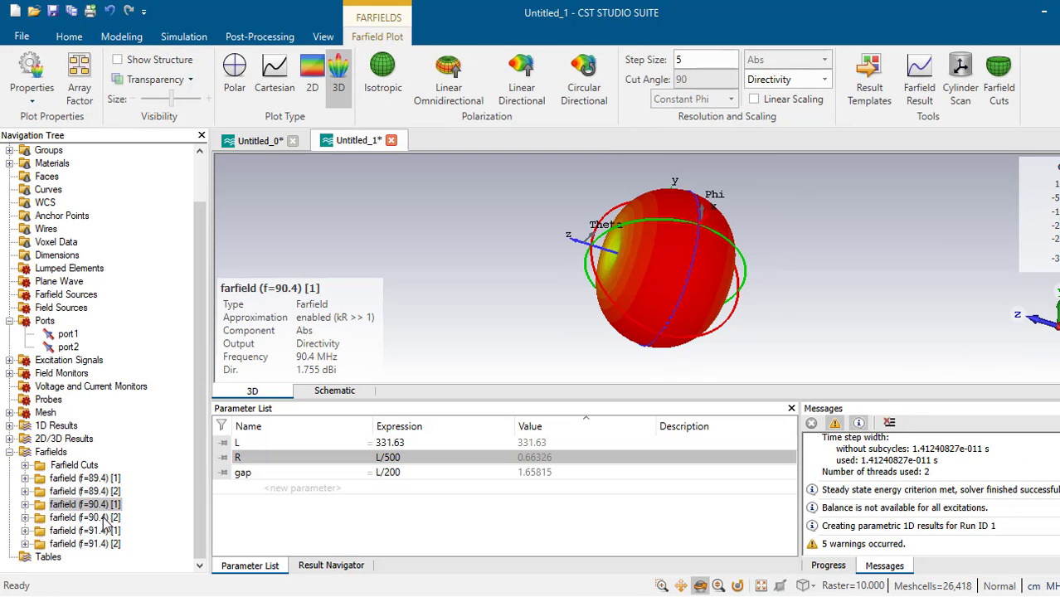
{"action": "left_click", "coordinate": [103, 518]}
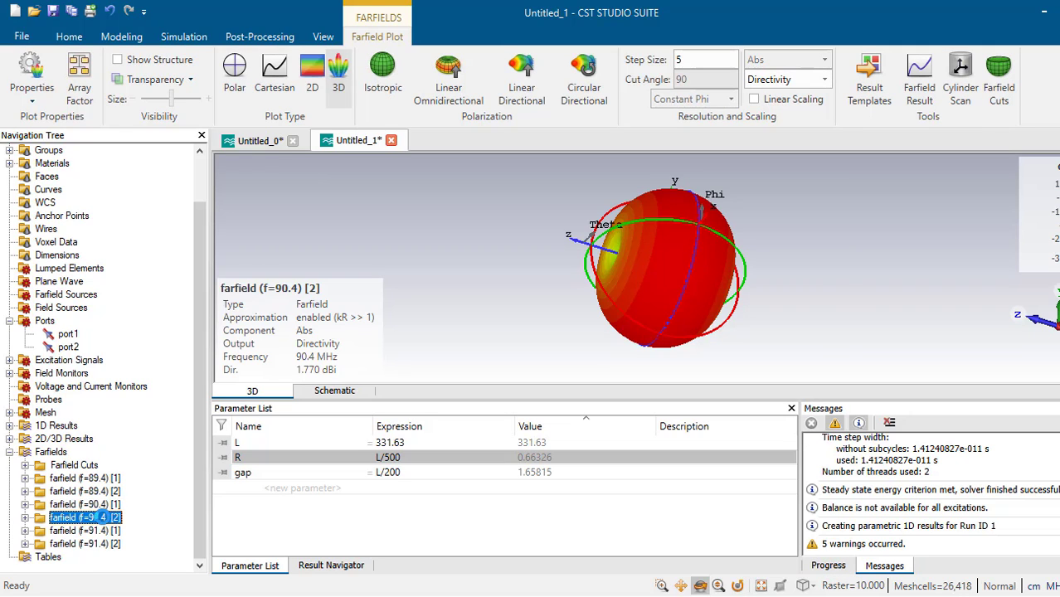
{"action": "double_click", "coordinate": [104, 505]}
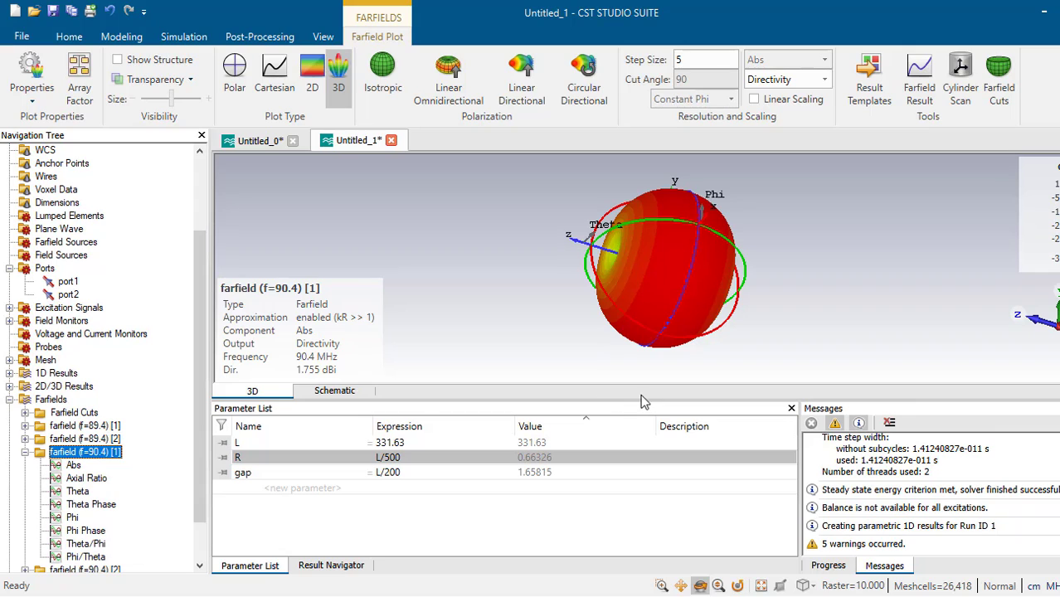
- Check the excitation 1 farfield as a polar plot, return it to 3D with linear scaling and examine its shape from several angles
{"action": "left_click", "coordinate": [242, 74]}
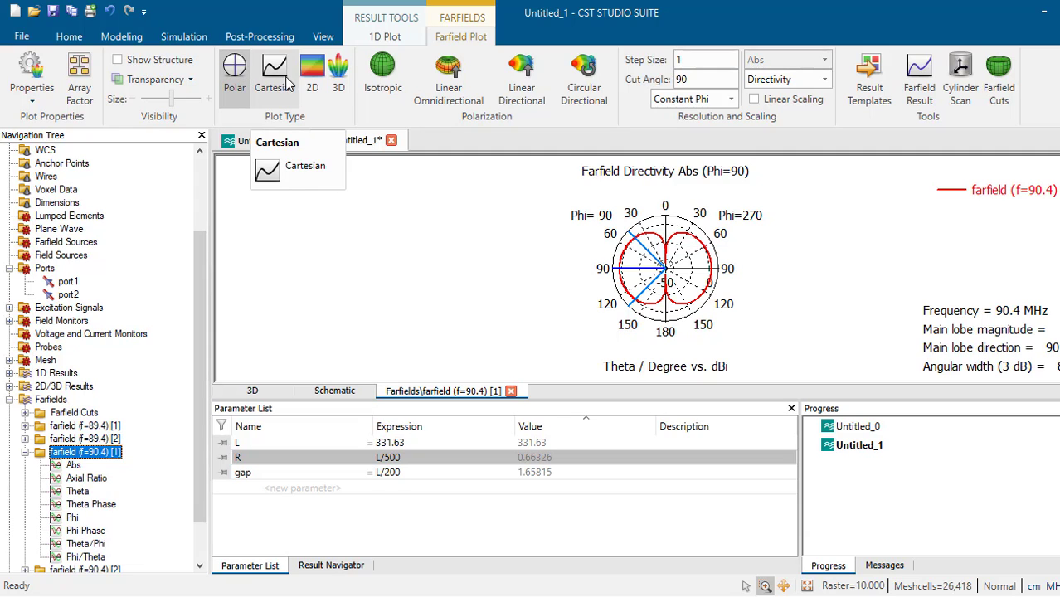
{"action": "left_click", "coordinate": [338, 73]}
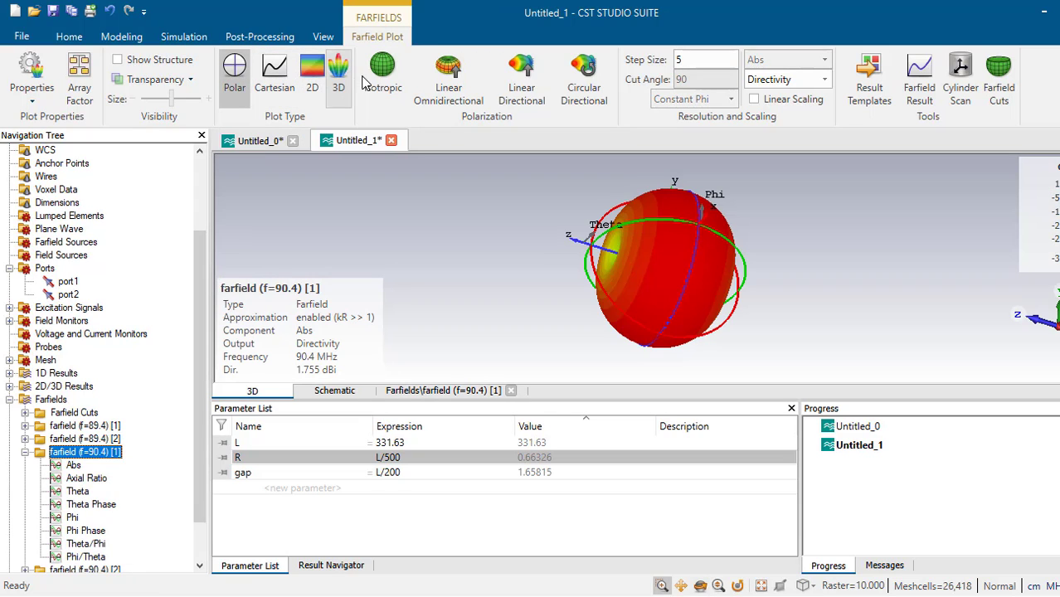
{"action": "left_click", "coordinate": [753, 99]}
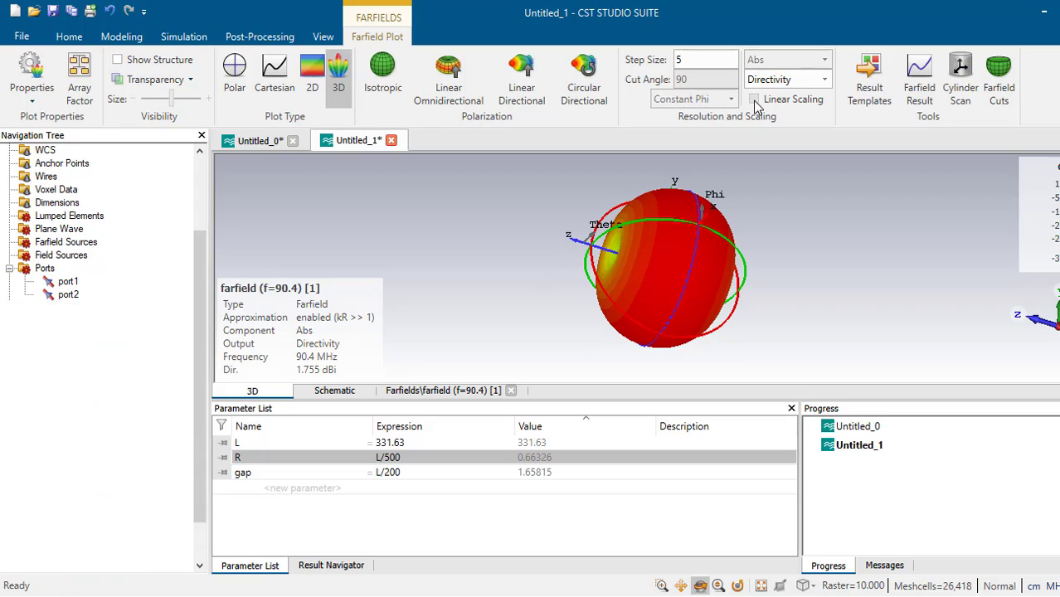
{"action": "left_click", "coordinate": [738, 585]}
{"action": "left_click_drag", "start_coordinate": [763, 210], "coordinate": [624, 387]}
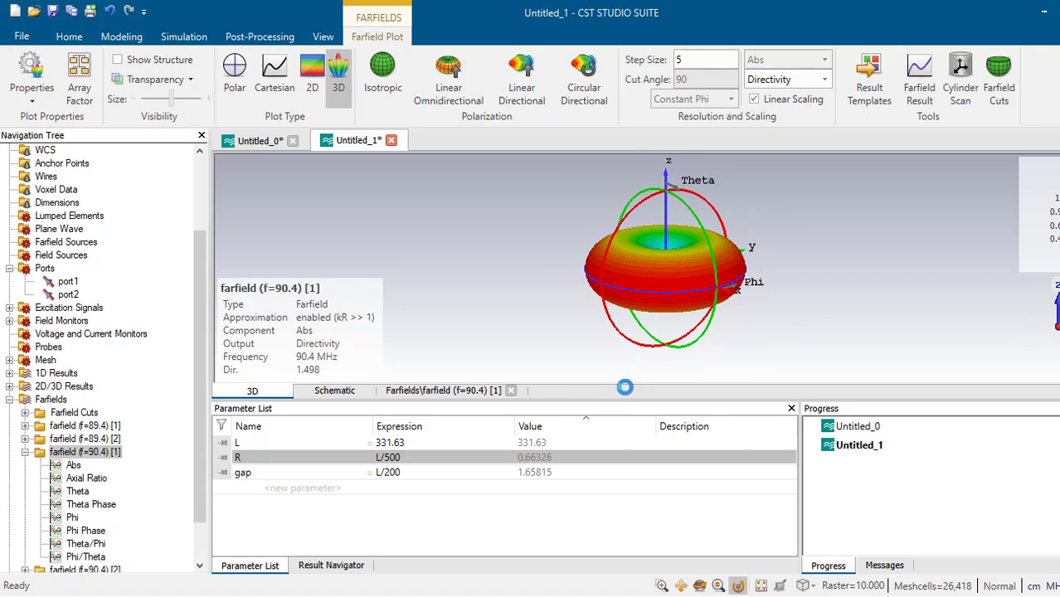
{"action": "left_click", "coordinate": [700, 586]}
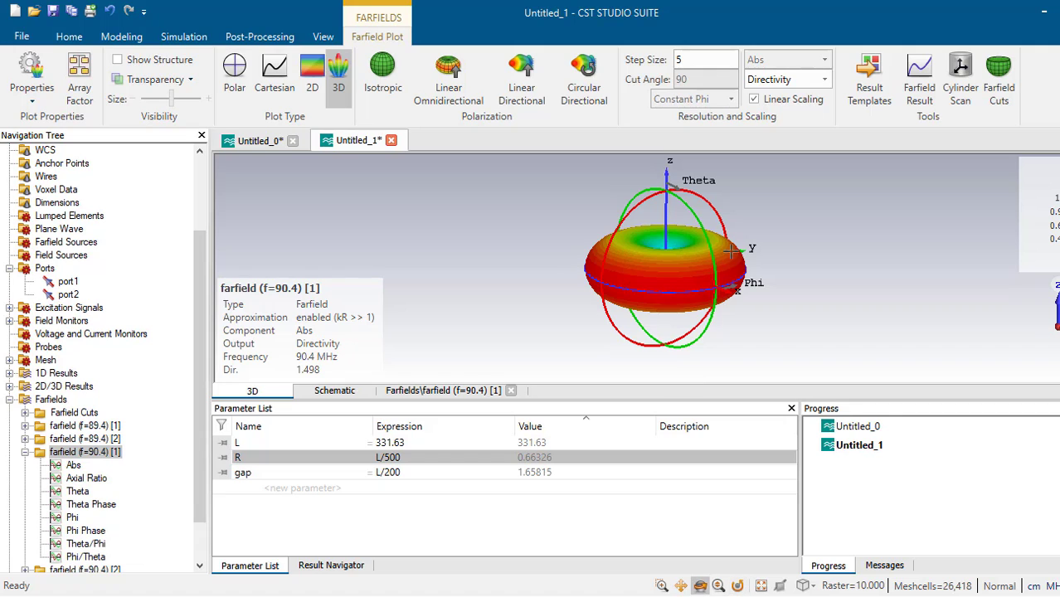
{"action": "left_click_drag", "start_coordinate": [766, 257], "coordinate": [473, 238]}
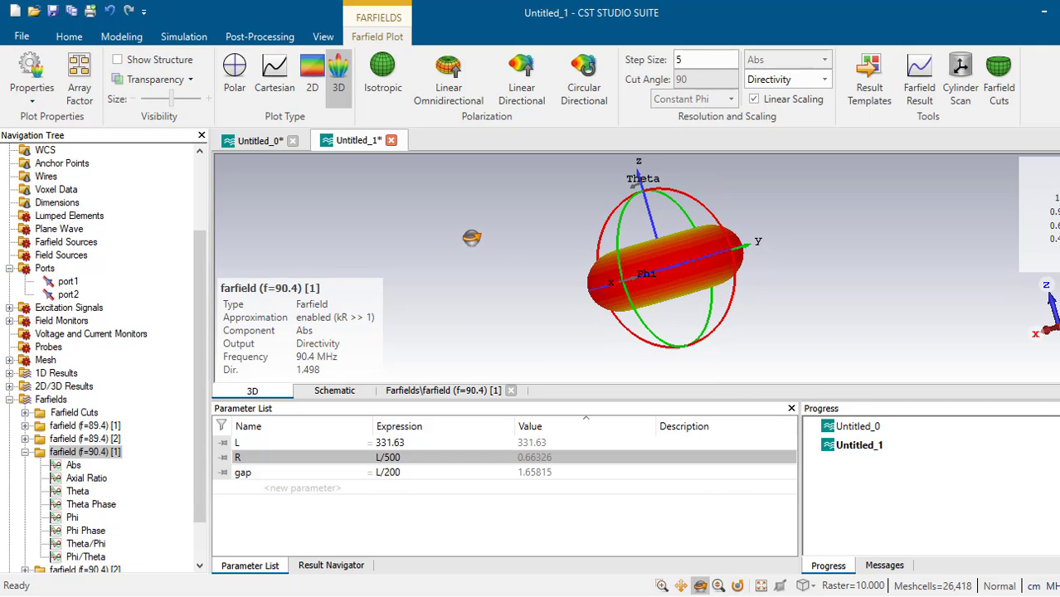
{"action": "left_click_drag", "start_coordinate": [794, 268], "coordinate": [607, 290]}
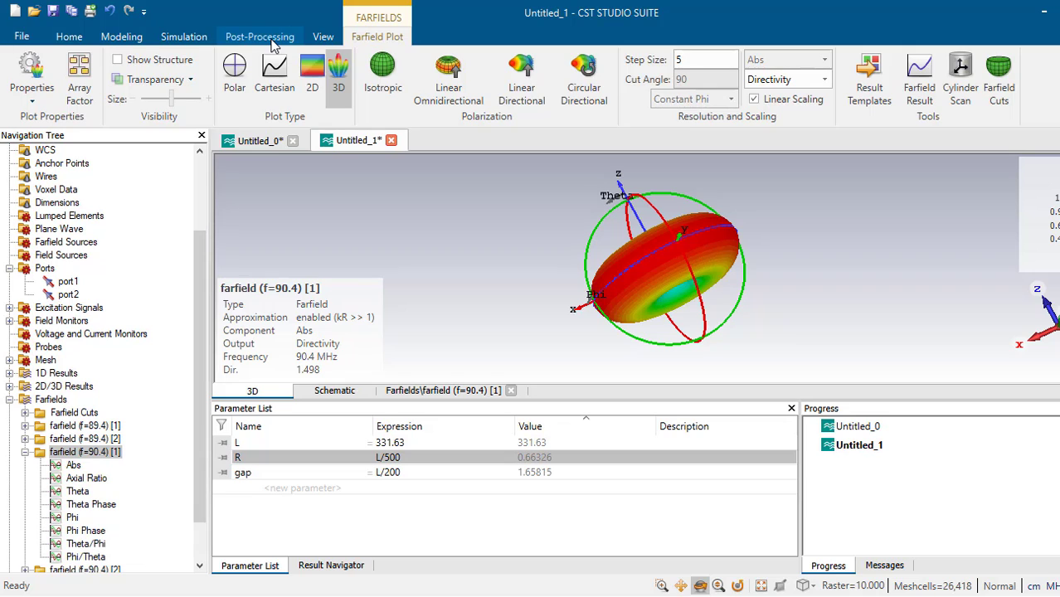
- Start combining the calculation results and set the amplitude of excitations 1 and 2 to 1 each
{"action": "left_click", "coordinate": [261, 37]}
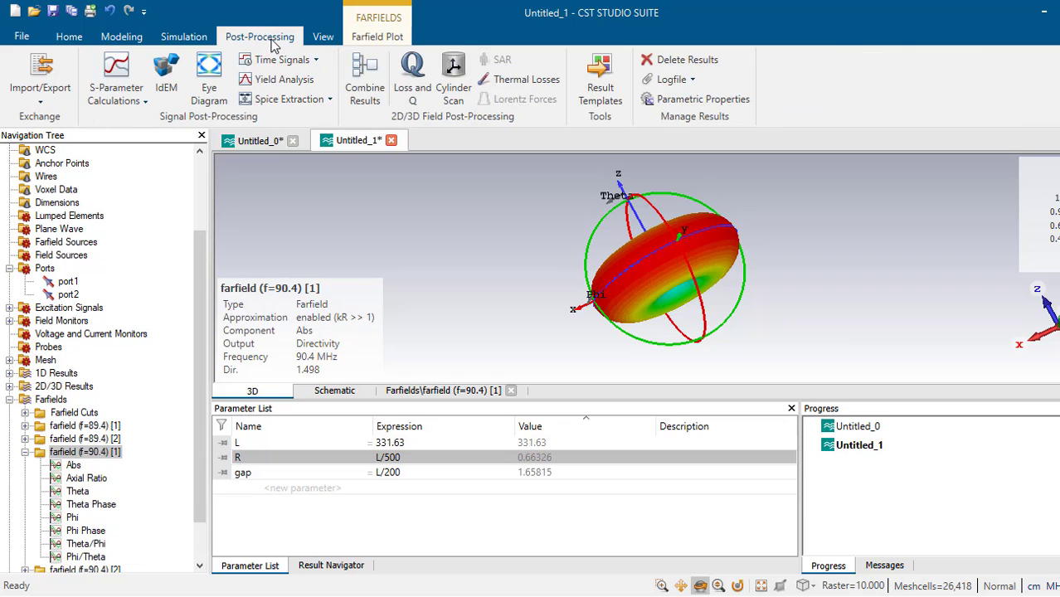
{"action": "left_click", "coordinate": [364, 83]}
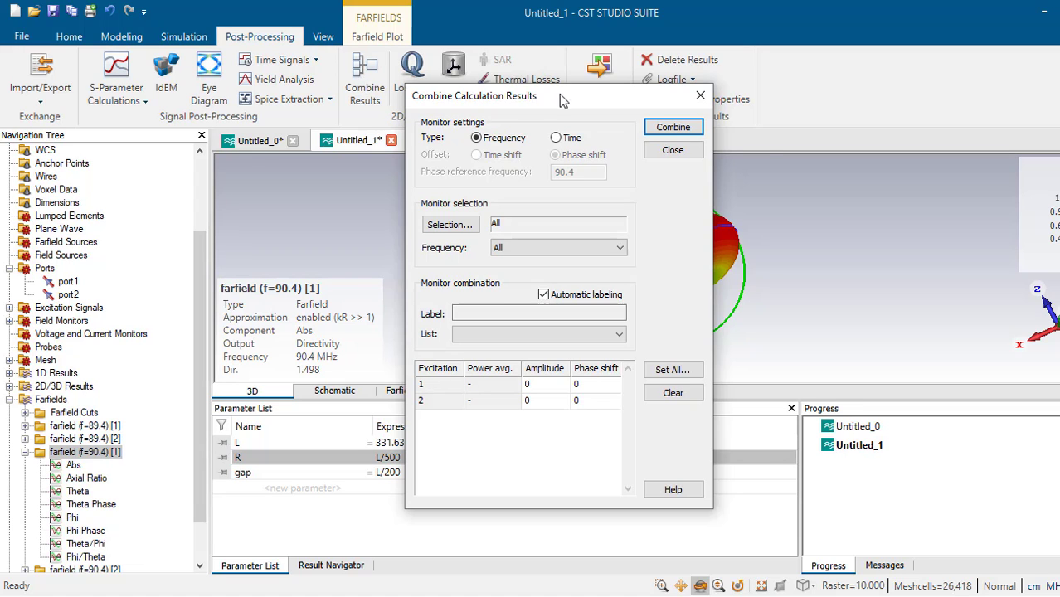
{"action": "left_click_drag", "start_coordinate": [561, 100], "coordinate": [603, 114]}
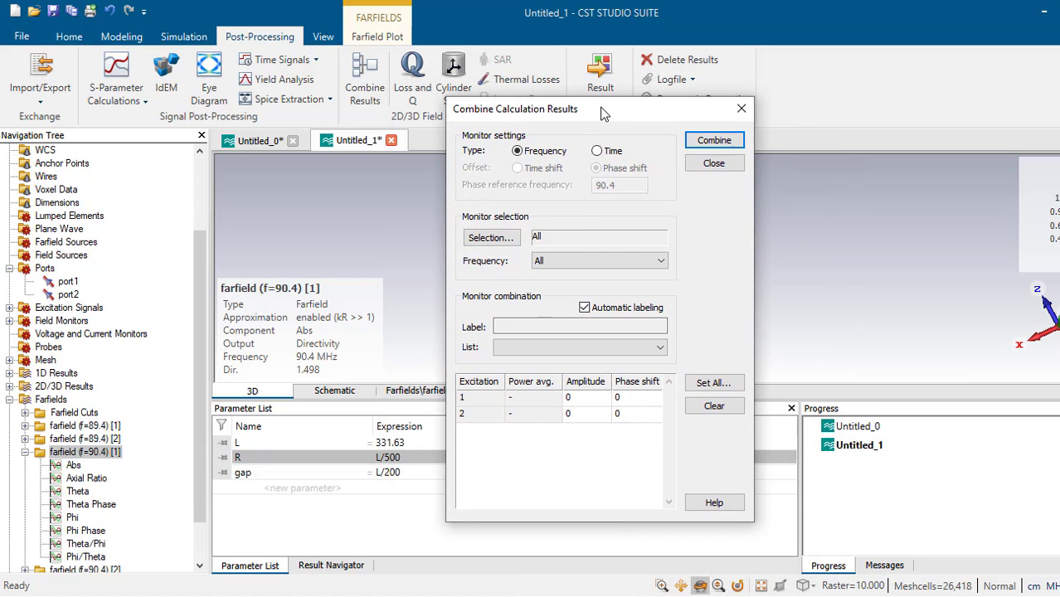
{"action": "left_click", "coordinate": [594, 415]}
{"action": "left_click", "coordinate": [593, 403]}
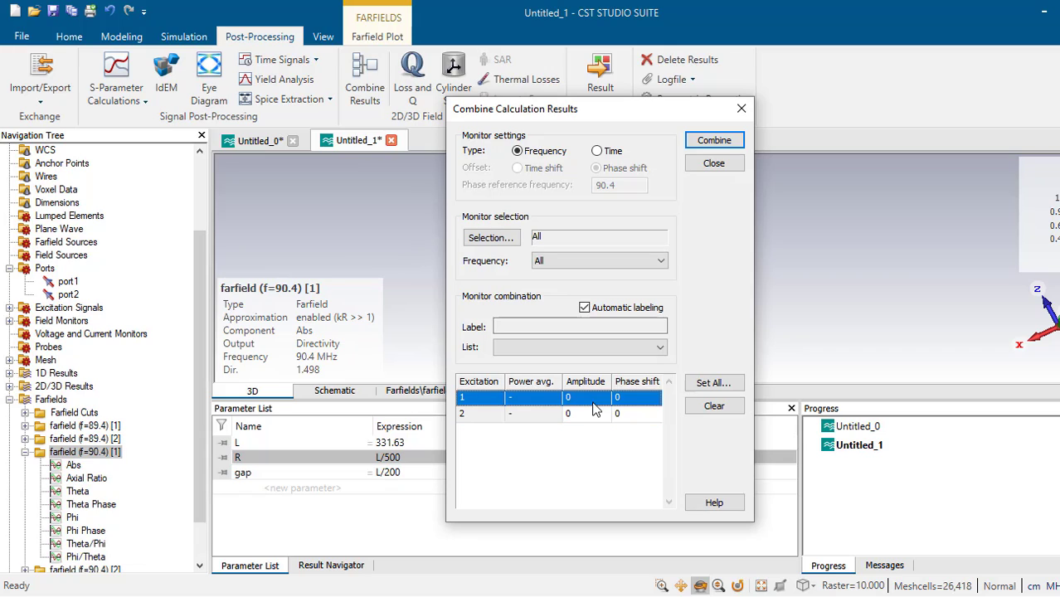
{"action": "left_click", "coordinate": [579, 403]}
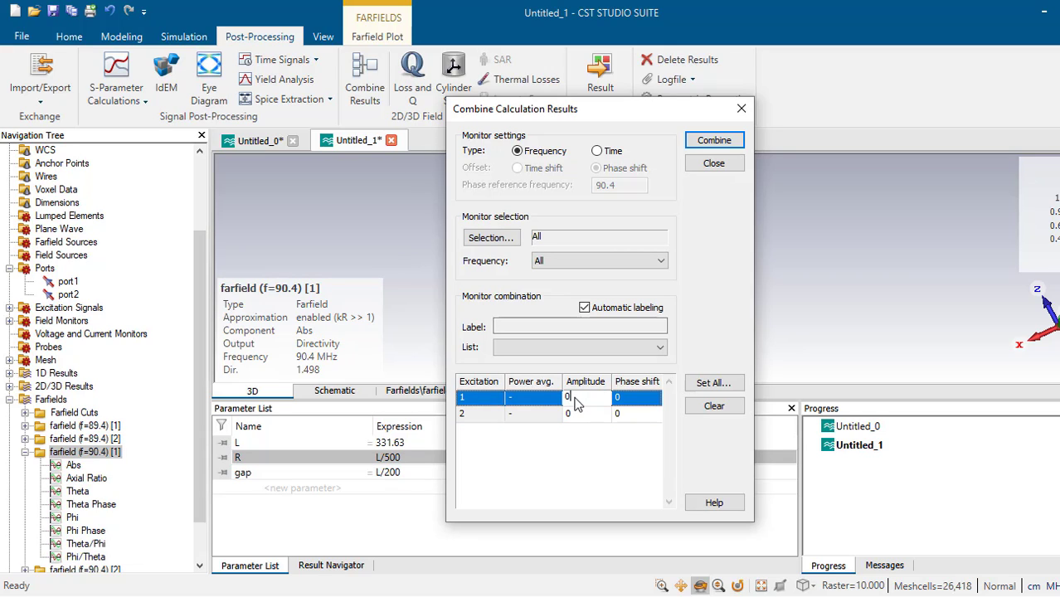
{"action": "left_click_drag", "start_coordinate": [578, 402], "coordinate": [544, 401]}
{"action": "type", "text": "1"}
{"action": "left_click", "coordinate": [580, 415]}
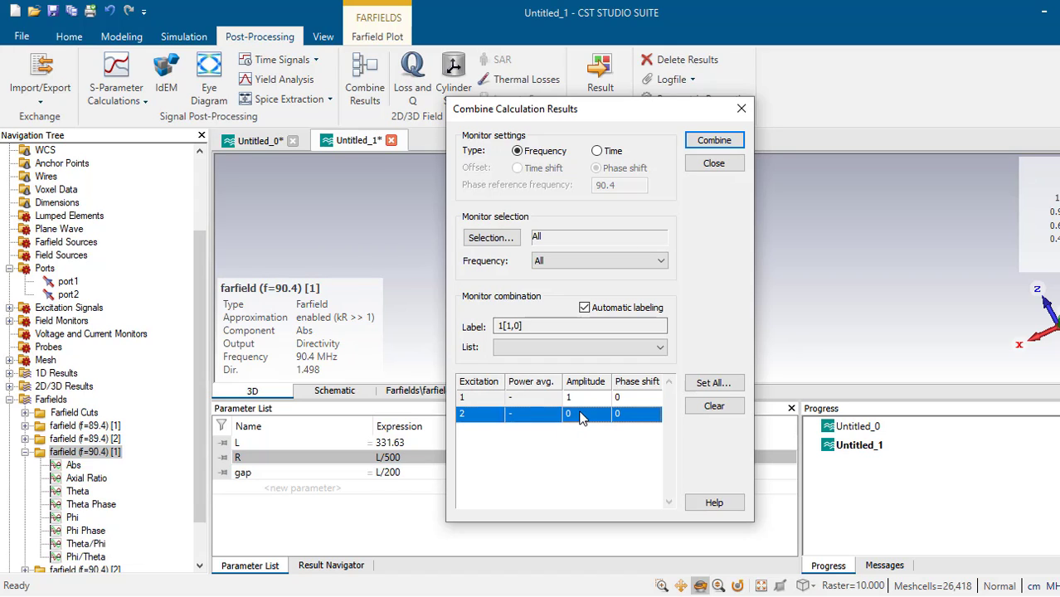
{"action": "double_click", "coordinate": [580, 415]}
{"action": "type", "text": "1"}
- Set the phase shift to 30 for excitation 1 and 60 for excitation 2, and combine the results
{"action": "left_click", "coordinate": [617, 400]}
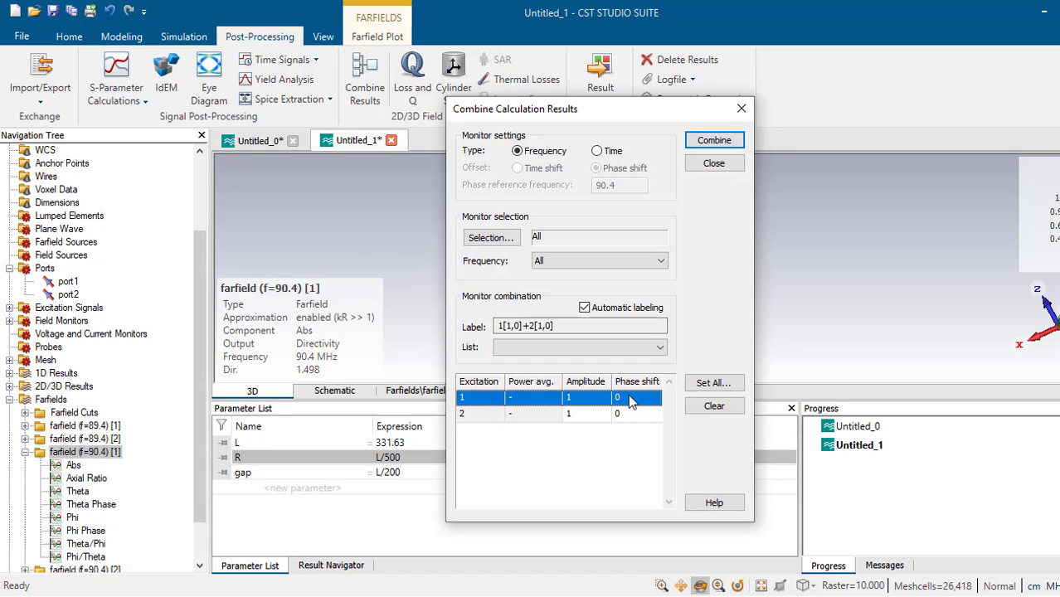
{"action": "left_click", "coordinate": [623, 396]}
{"action": "left_click", "coordinate": [630, 413]}
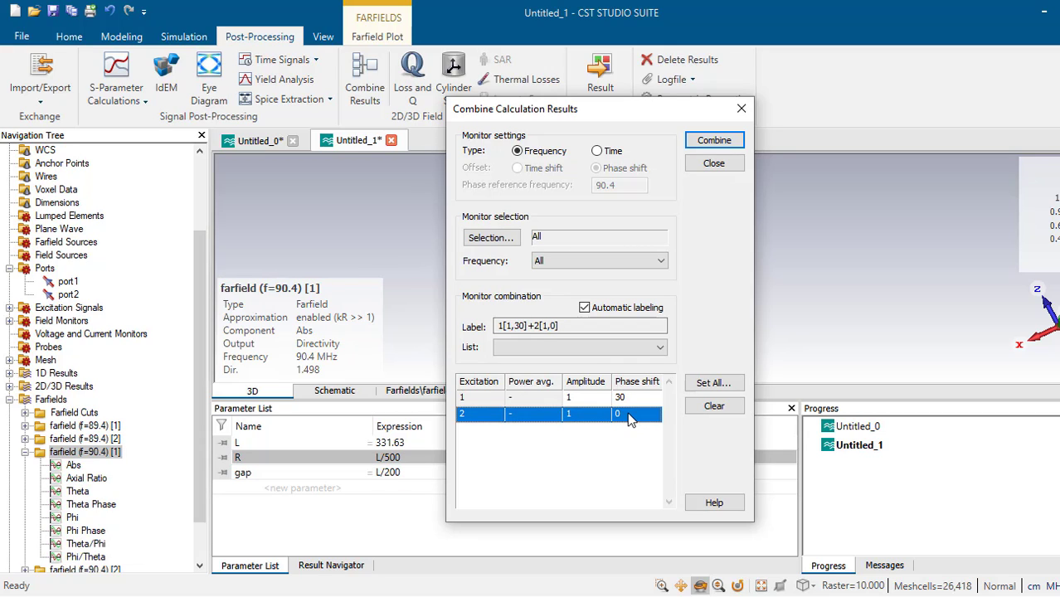
{"action": "left_click", "coordinate": [620, 412]}
{"action": "type", "text": "60"}
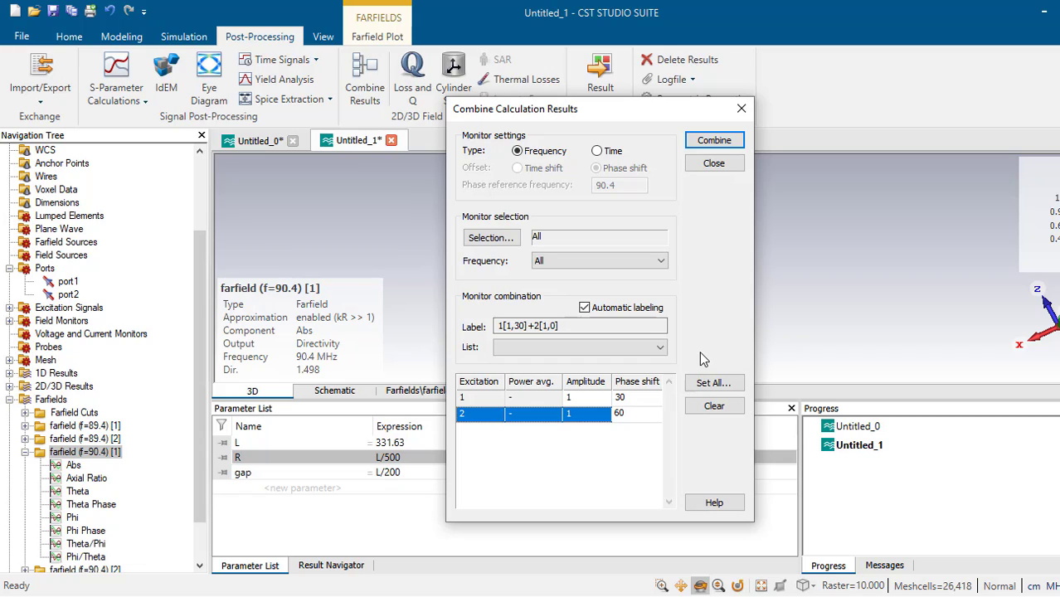
{"action": "left_click", "coordinate": [715, 140]}
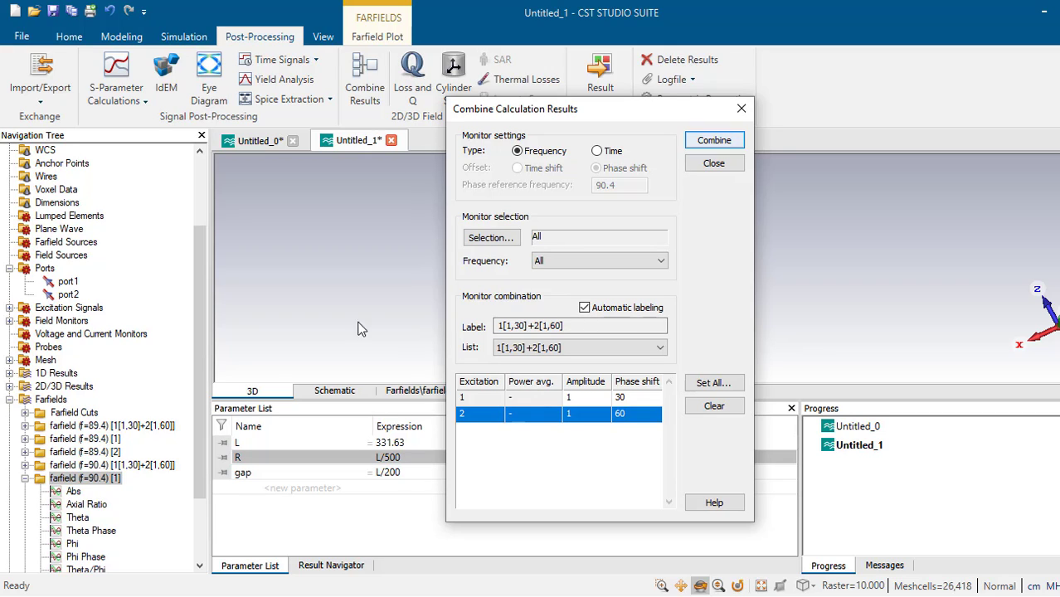
{"action": "left_click", "coordinate": [153, 596]}
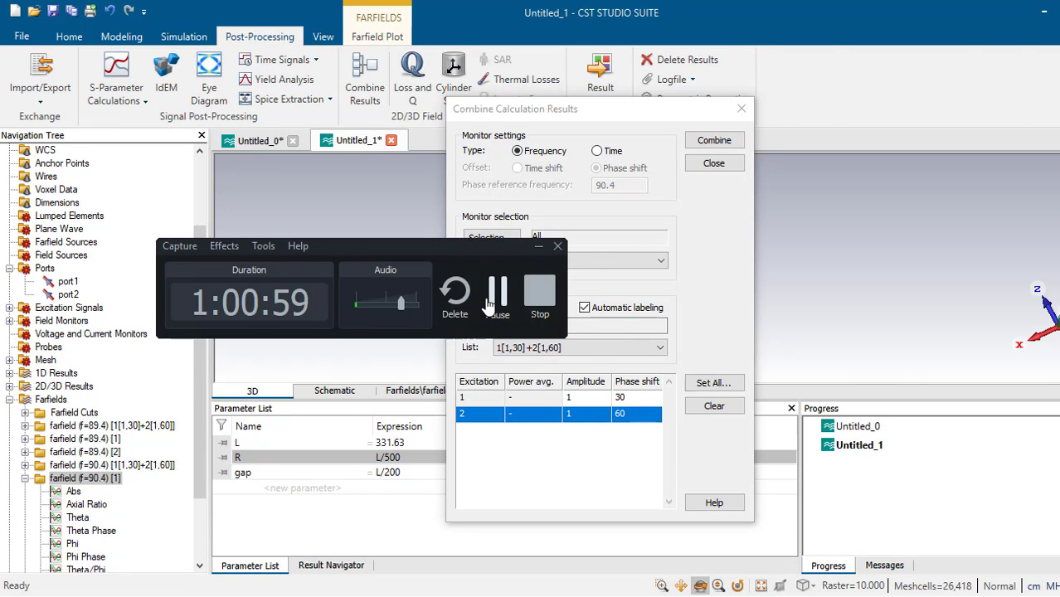
{"action": "left_click", "coordinate": [497, 292]}
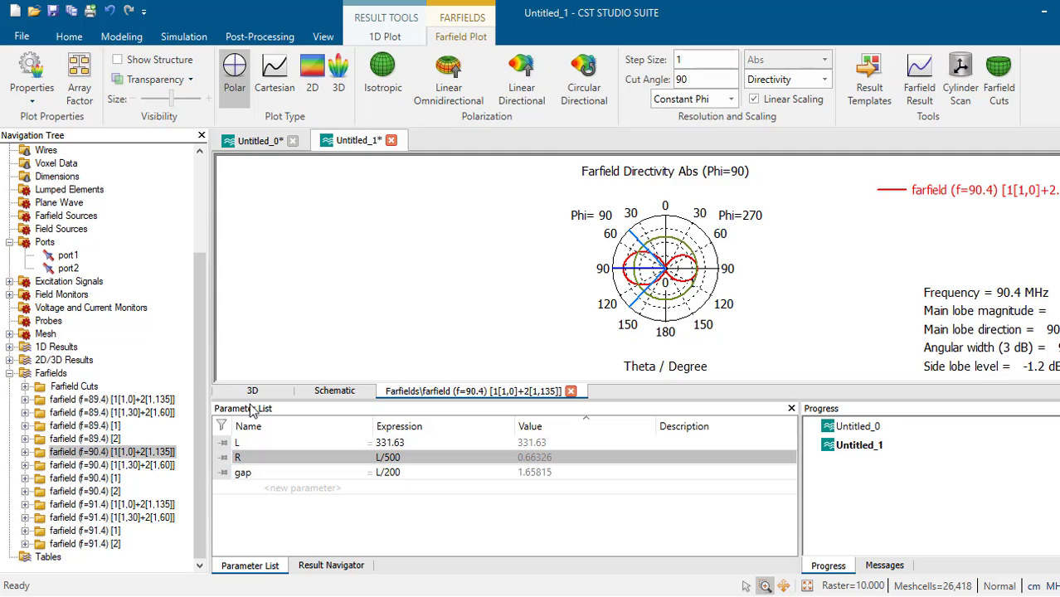
- Display the 89.4 MHz farfield of the 30/60 phase combination, and start a new result combination with amplitude 1 for excitations 1 and 2
{"action": "left_click", "coordinate": [170, 415]}
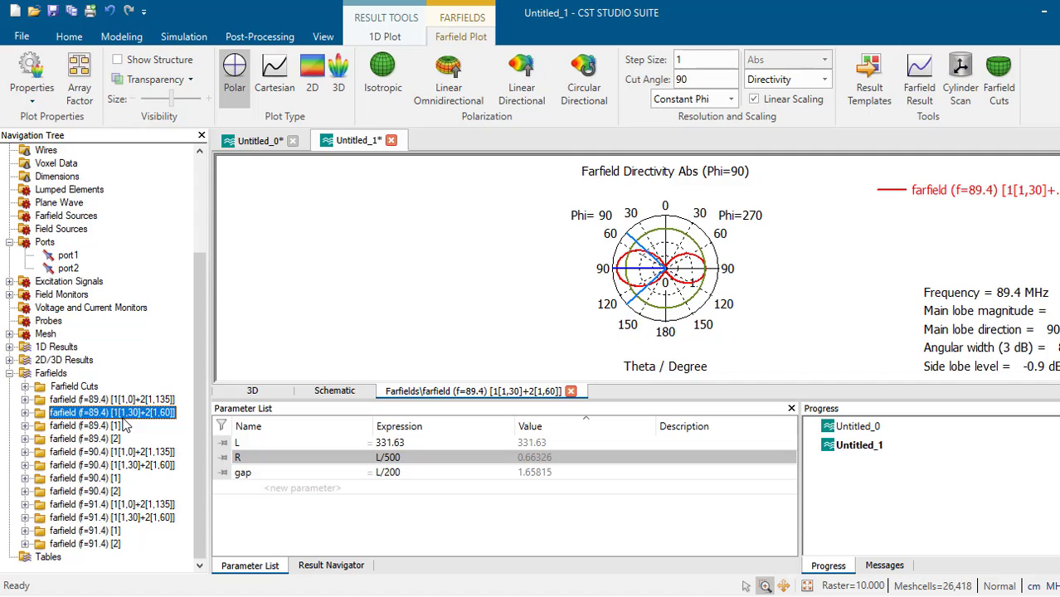
{"action": "left_click", "coordinate": [264, 39]}
{"action": "left_click", "coordinate": [365, 88]}
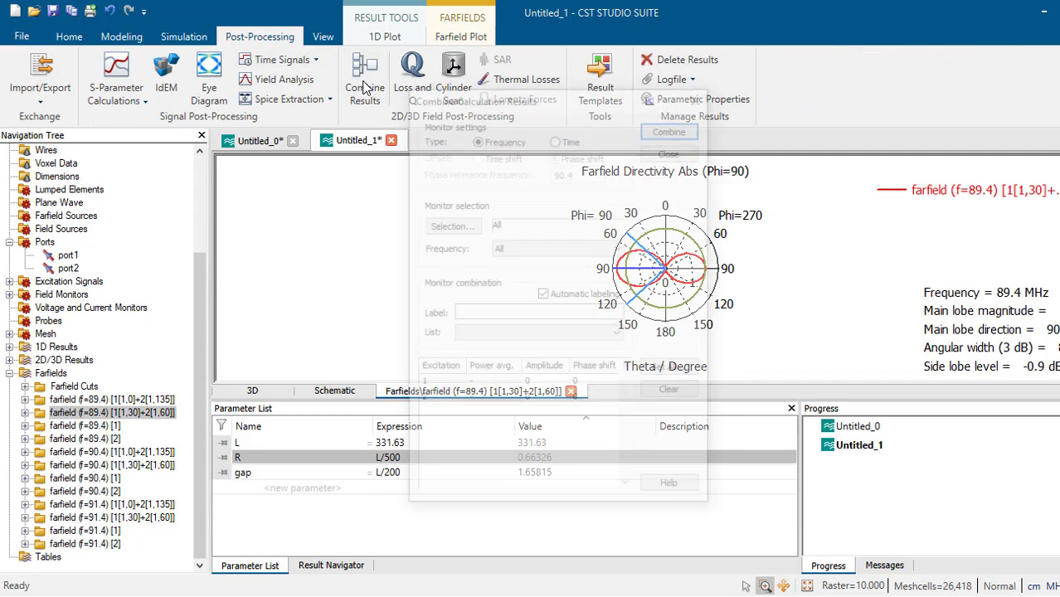
{"action": "left_click", "coordinate": [547, 385]}
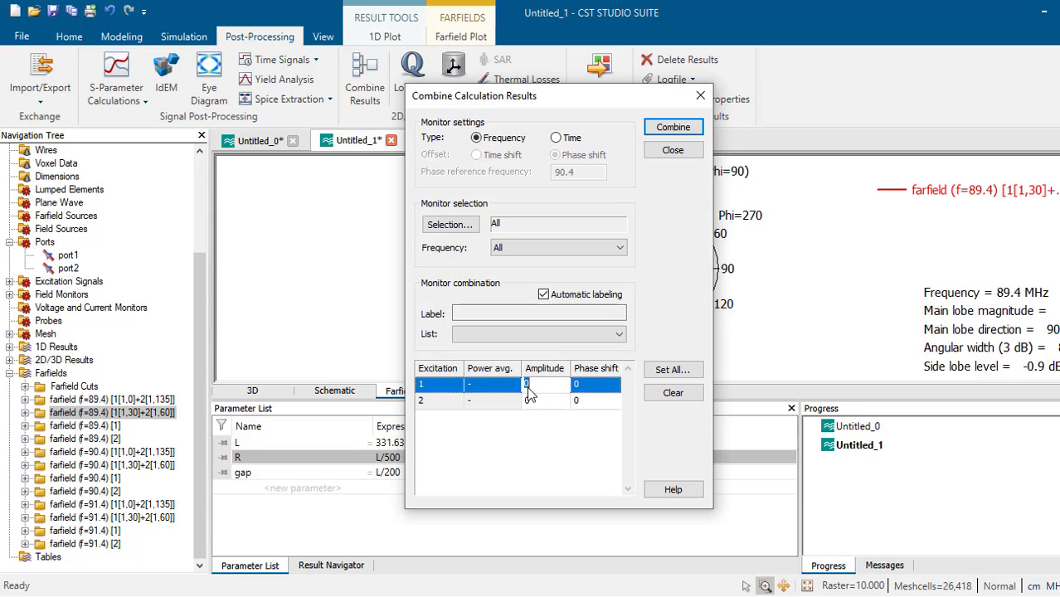
{"action": "key", "text": "BackSpace"}
{"action": "type", "text": "1"}
{"action": "left_click", "coordinate": [545, 404]}
{"action": "left_click", "coordinate": [543, 401]}
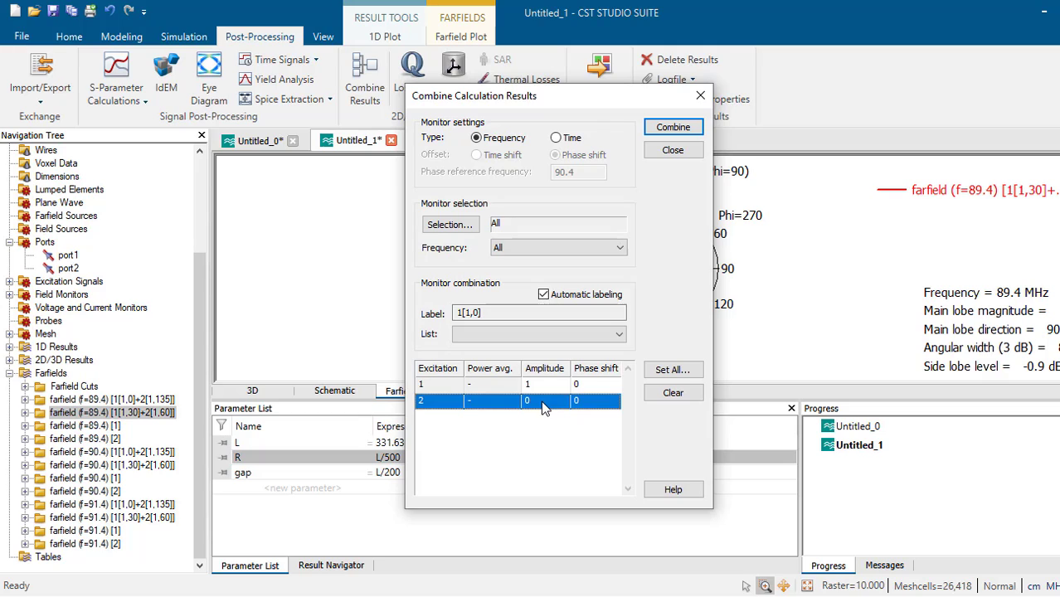
- Set the phase shift of excitation 2 to 180, keep excitation 1 at 0, combine the results and close the dialog
{"action": "left_click", "coordinate": [601, 387]}
{"action": "left_click", "coordinate": [593, 401]}
{"action": "left_click", "coordinate": [592, 401]}
{"action": "type", "text": "180"}
{"action": "key", "text": "Return"}
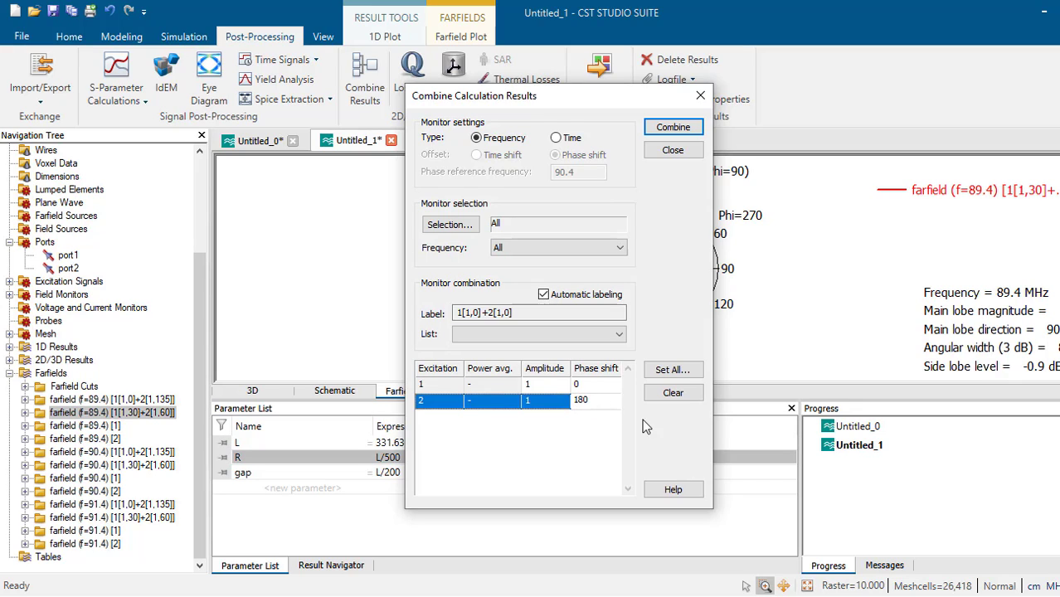
{"action": "left_click", "coordinate": [689, 132]}
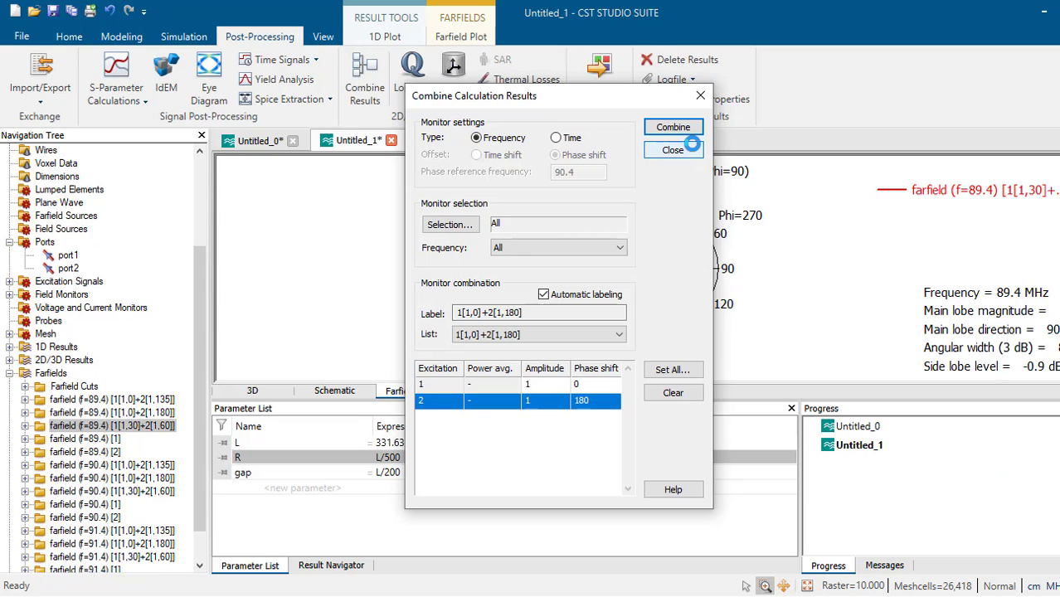
{"action": "left_click", "coordinate": [700, 97]}
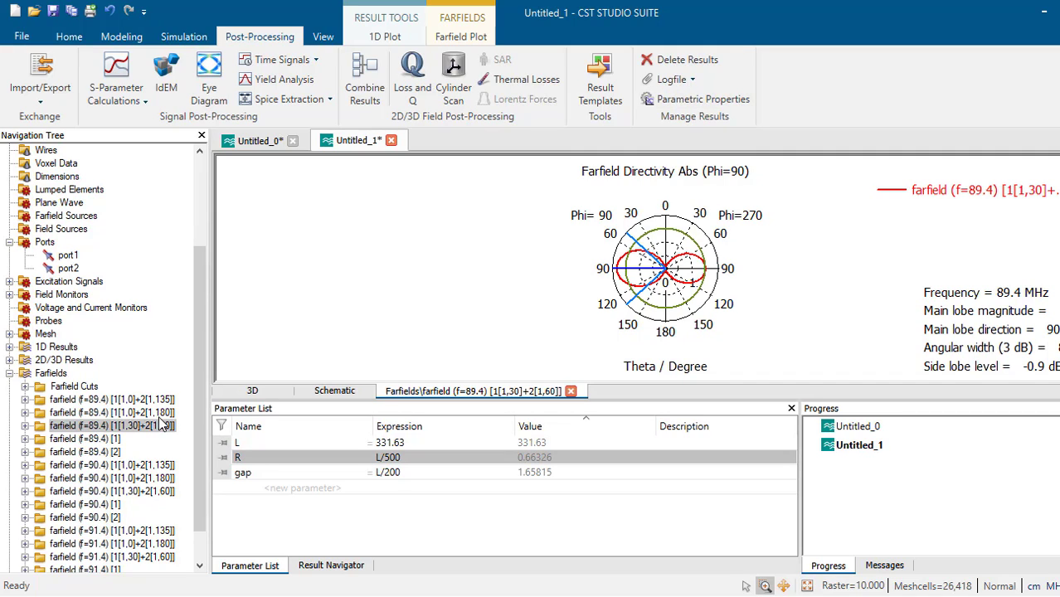
- Compare the 90.4 MHz polar farfields of the 0/180, 0/135 and 30/60 phase combinations in turn
{"action": "left_click", "coordinate": [159, 479]}
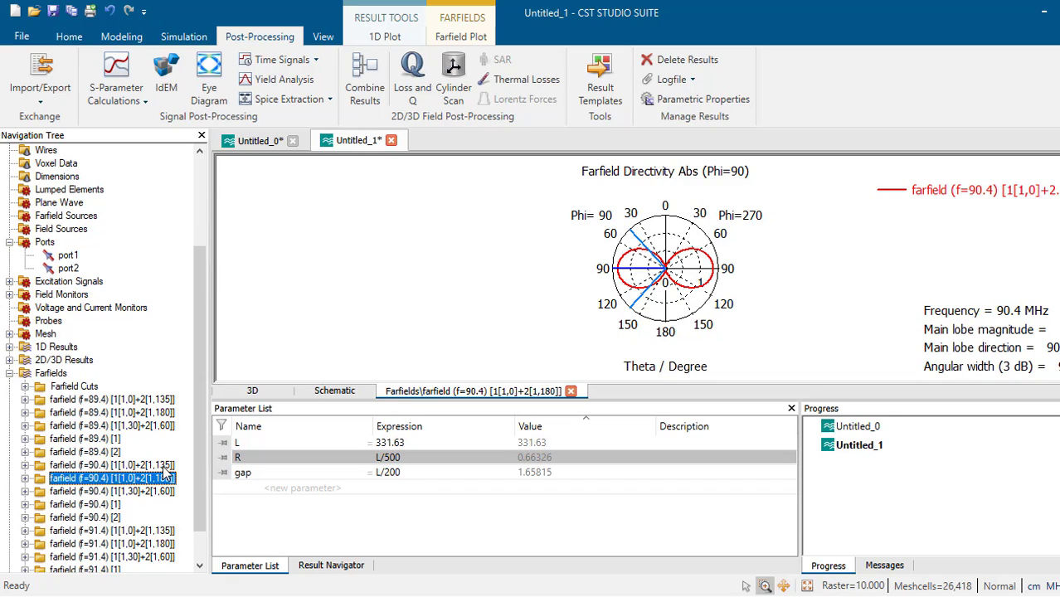
{"action": "left_click", "coordinate": [165, 467]}
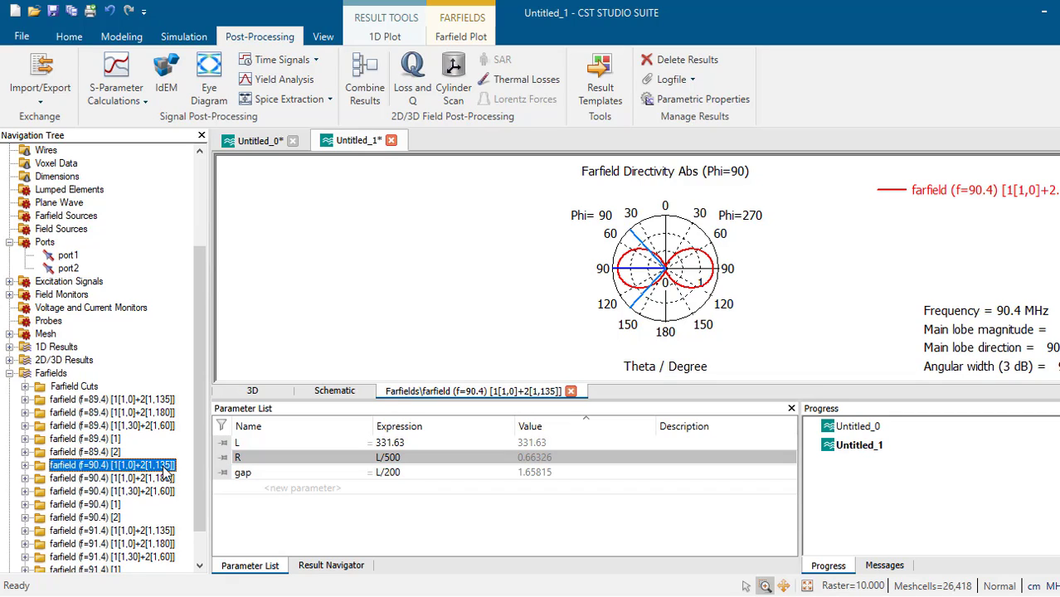
{"action": "left_click", "coordinate": [162, 494]}
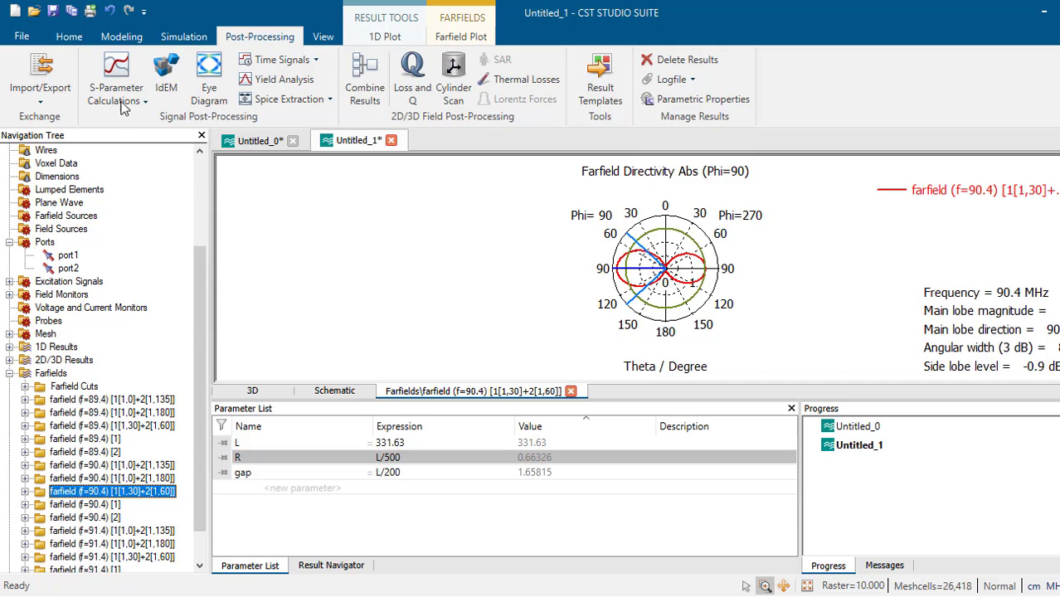
- Display the 90.4 MHz farfield of the 30/60 phase combination as a 3D plot
{"action": "left_click", "coordinate": [323, 37]}
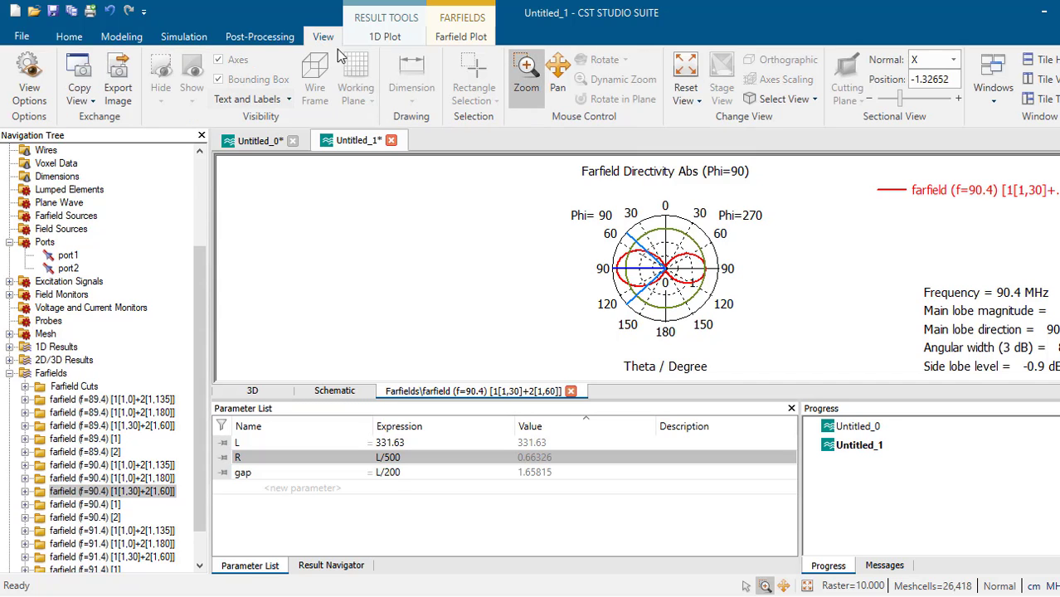
{"action": "left_click", "coordinate": [396, 35]}
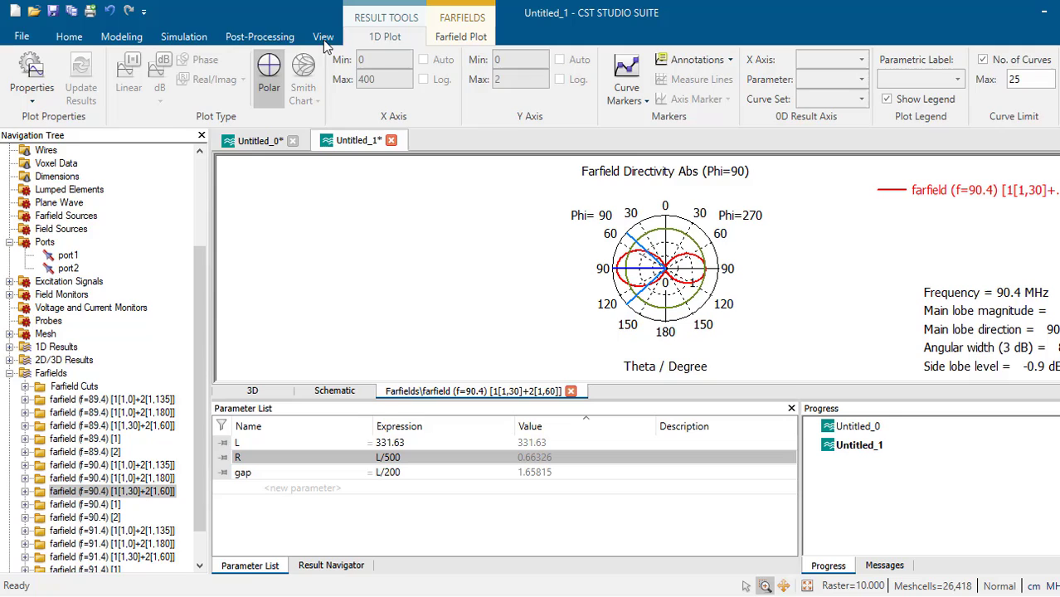
{"action": "left_click", "coordinate": [267, 40]}
{"action": "left_click", "coordinate": [403, 37]}
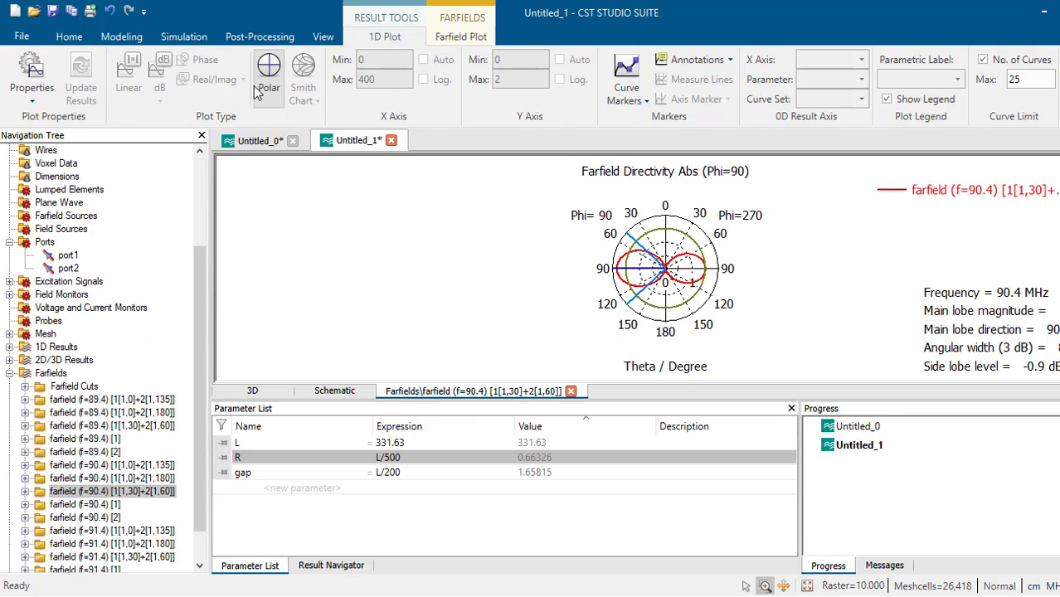
{"action": "left_click", "coordinate": [326, 36]}
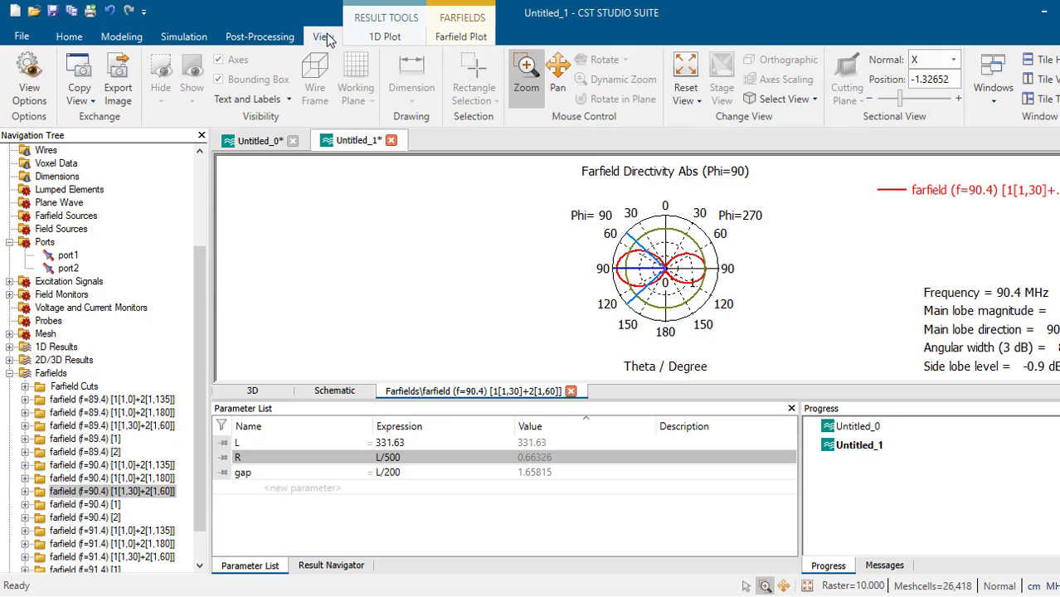
{"action": "left_click", "coordinate": [464, 37]}
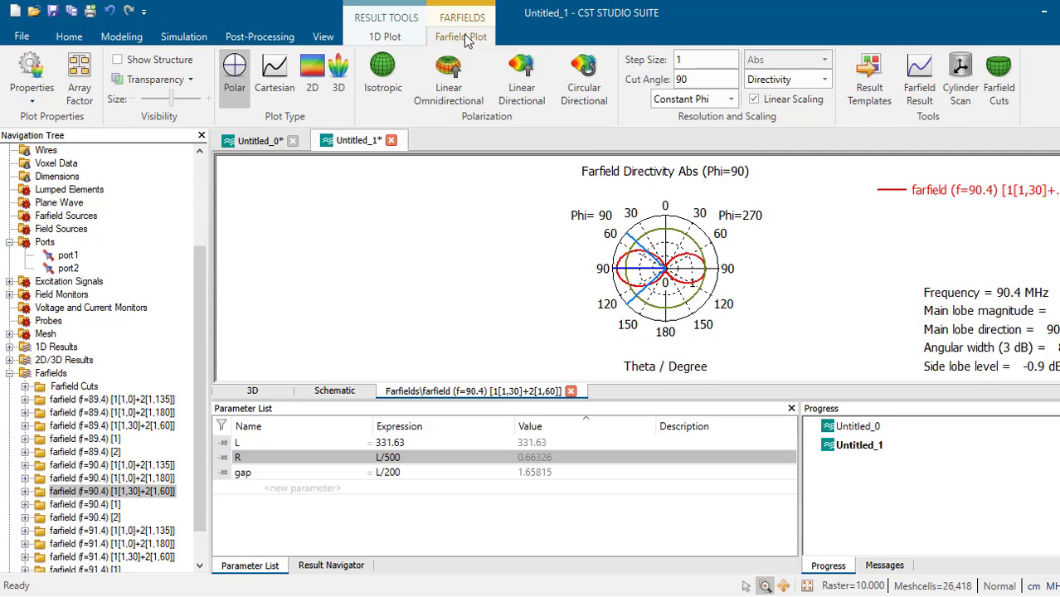
{"action": "left_click", "coordinate": [330, 76]}
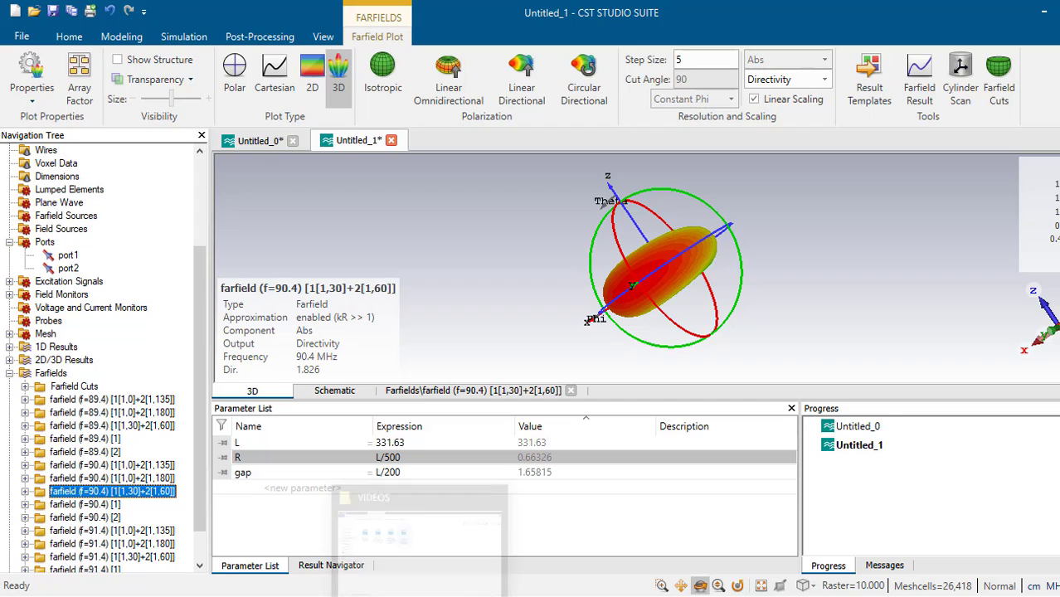
{"action": "left_click", "coordinate": [151, 595]}
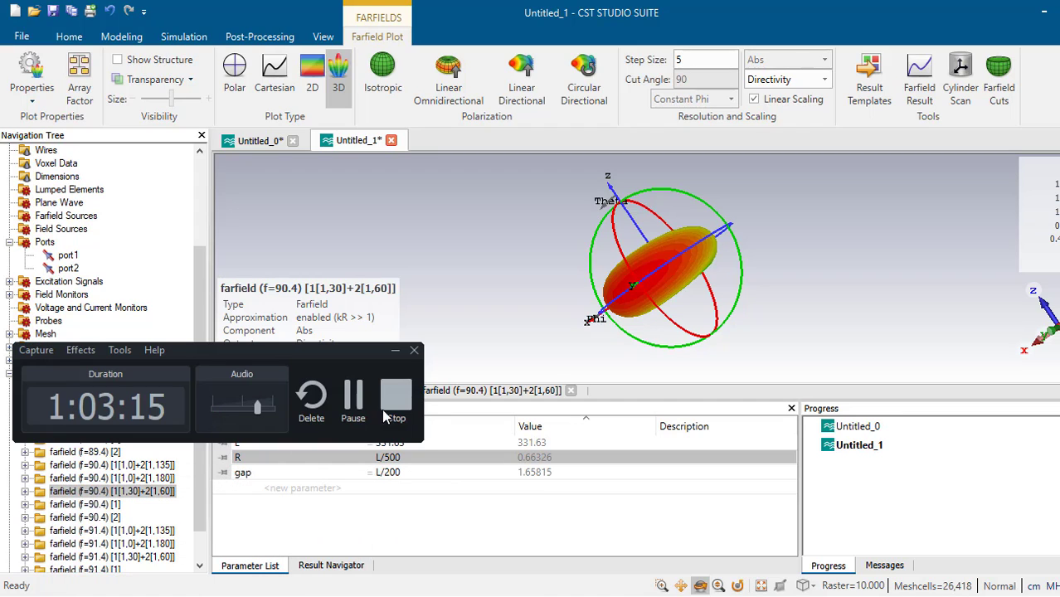